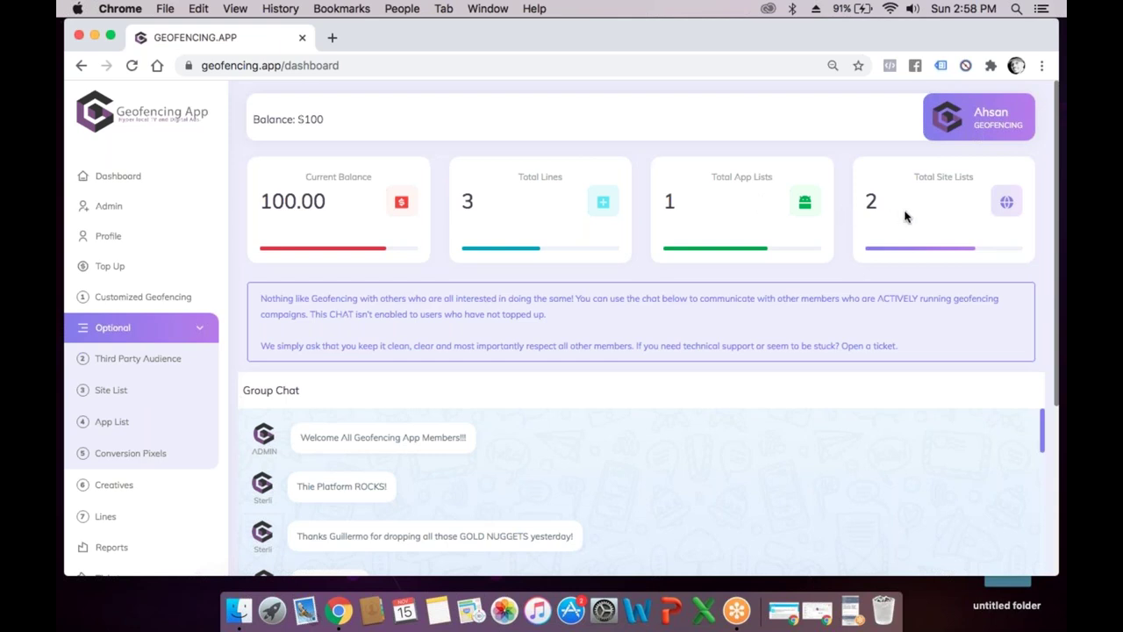
Examine the dashboard's group chat messages and the list of platform sections
scroll(906, 215, "down", 4)
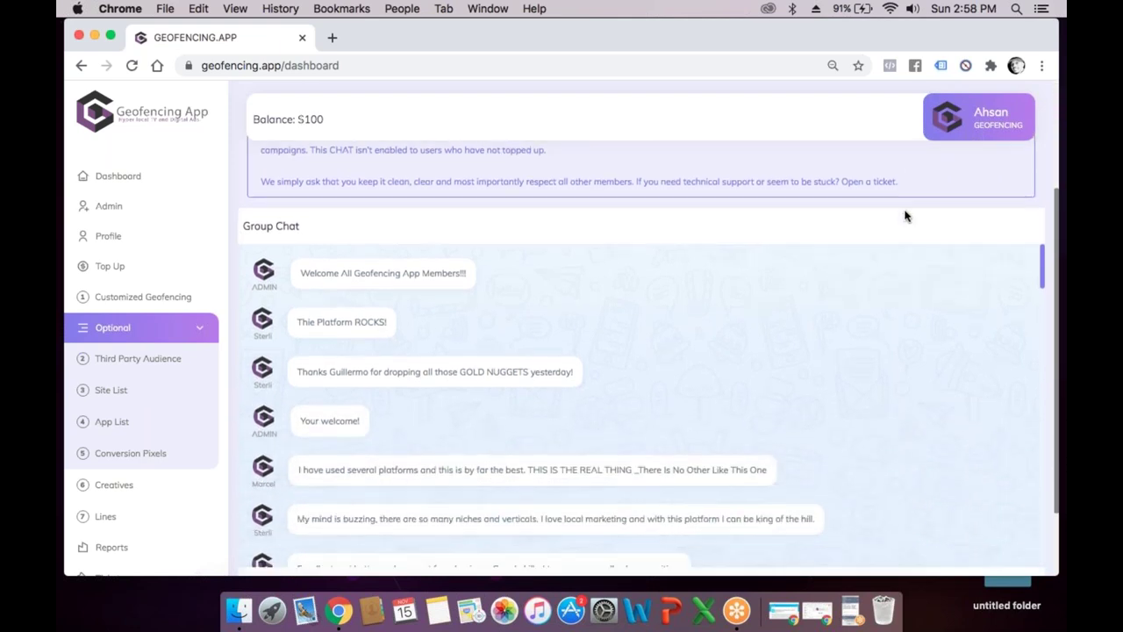
scroll(906, 216, "down", 3)
scroll(906, 216, "down", 4)
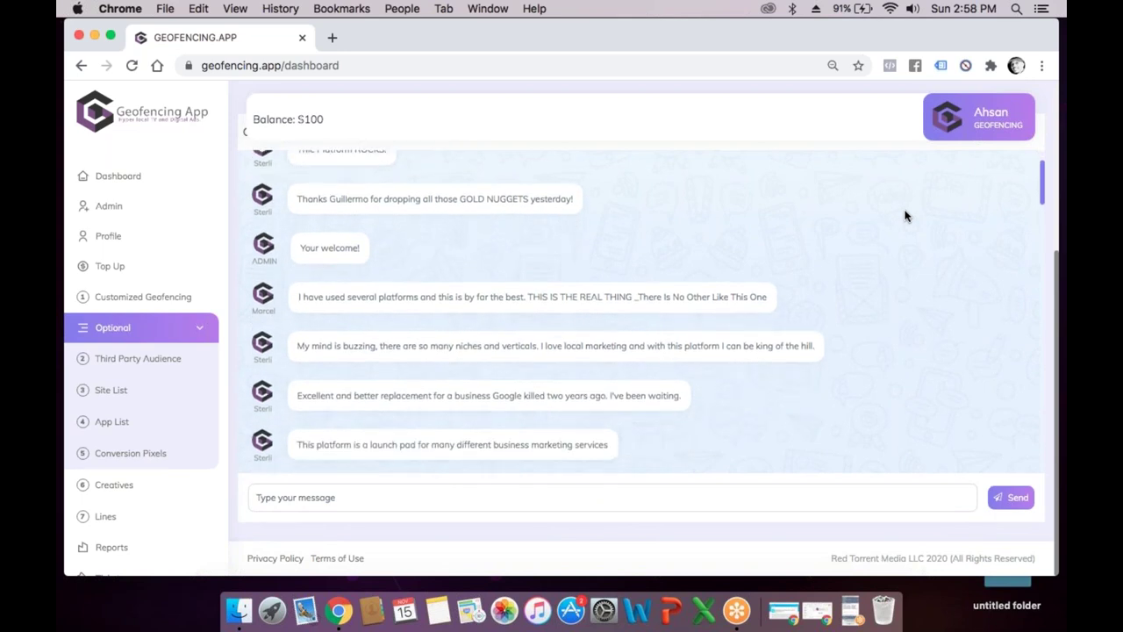
scroll(906, 216, "down", 5)
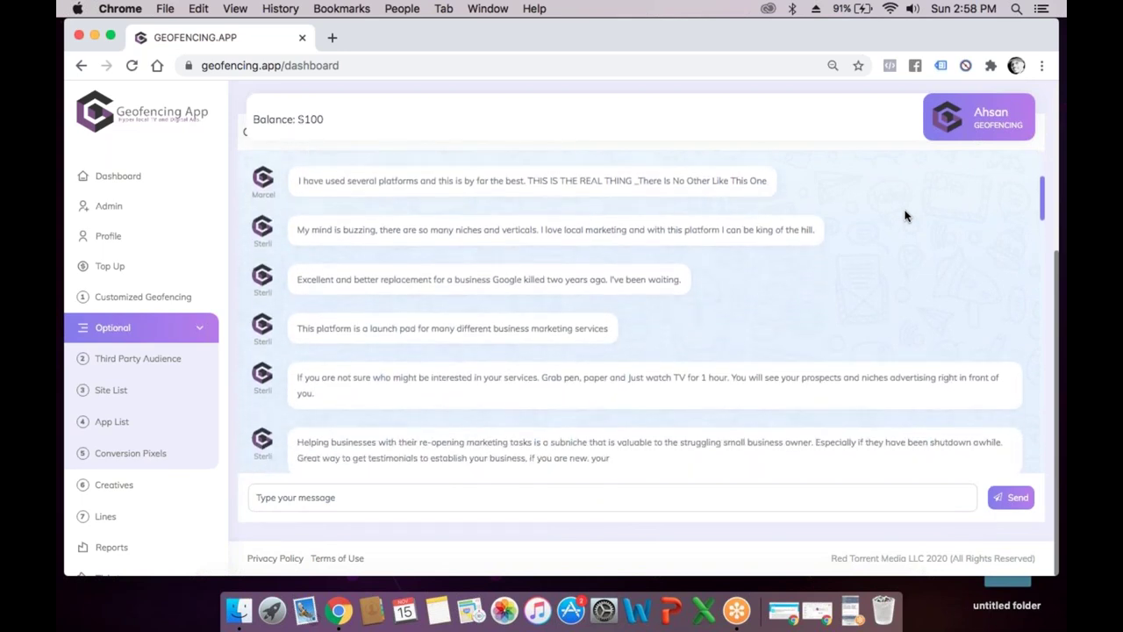
scroll(906, 216, "down", 6)
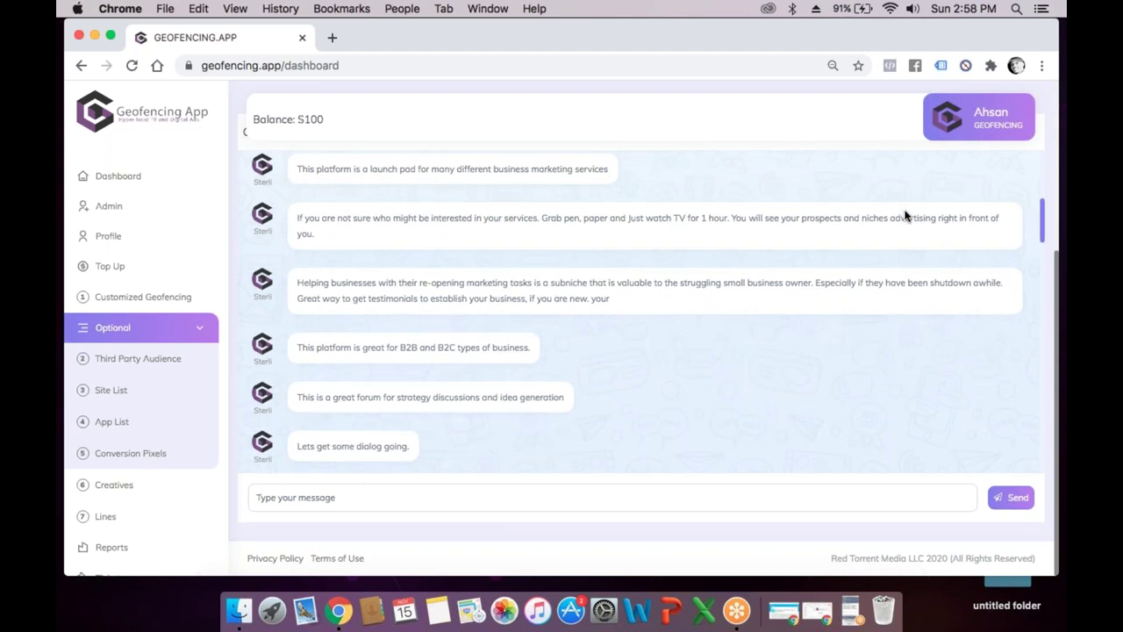
scroll(906, 216, "down", 5)
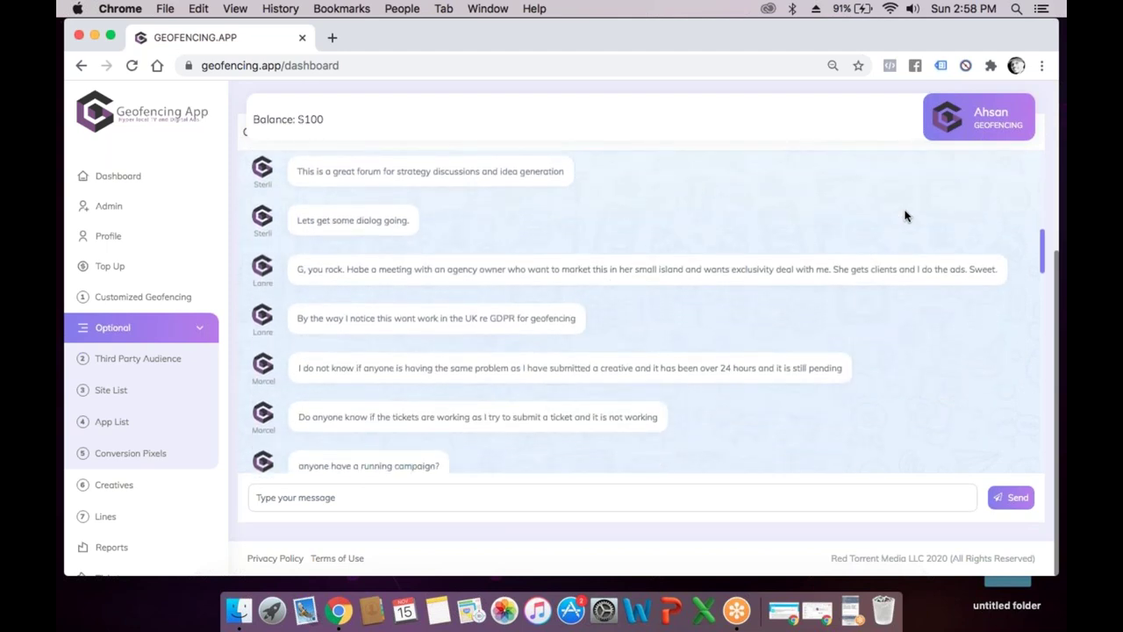
scroll(637, 311, "down", 14)
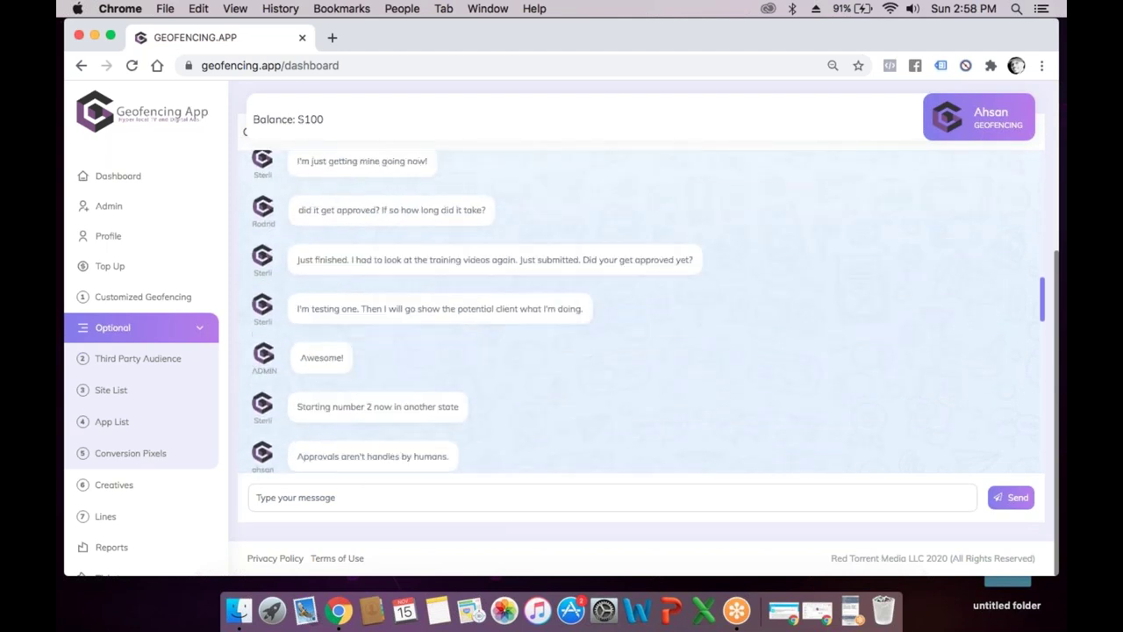
scroll(637, 312, "down", 5)
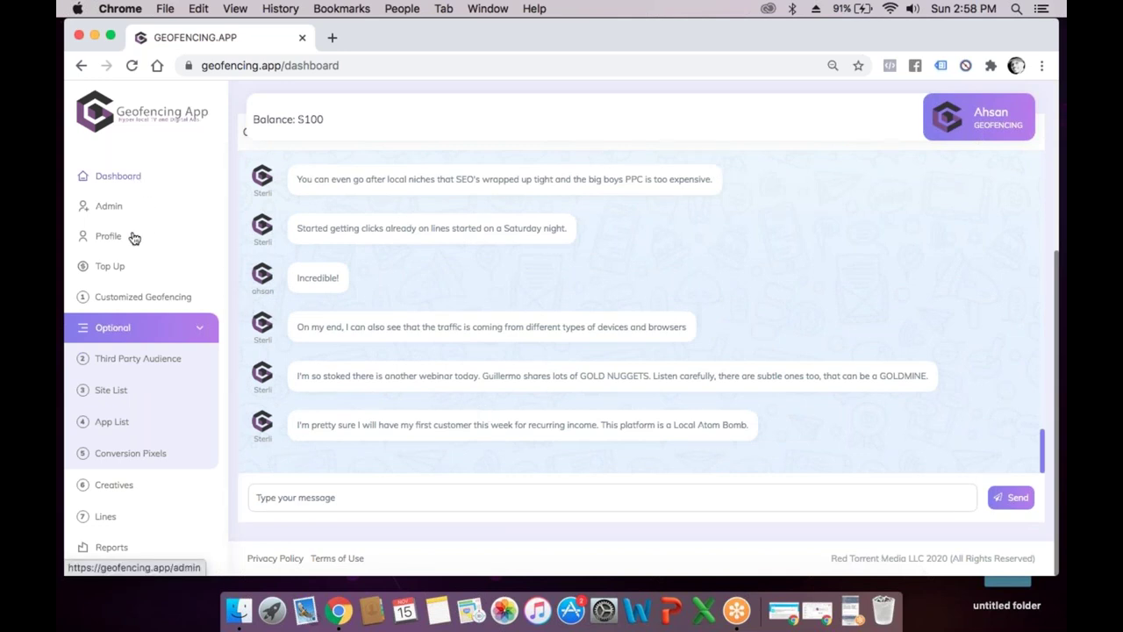
scroll(162, 356, "down", 1)
scroll(161, 355, "down", 1)
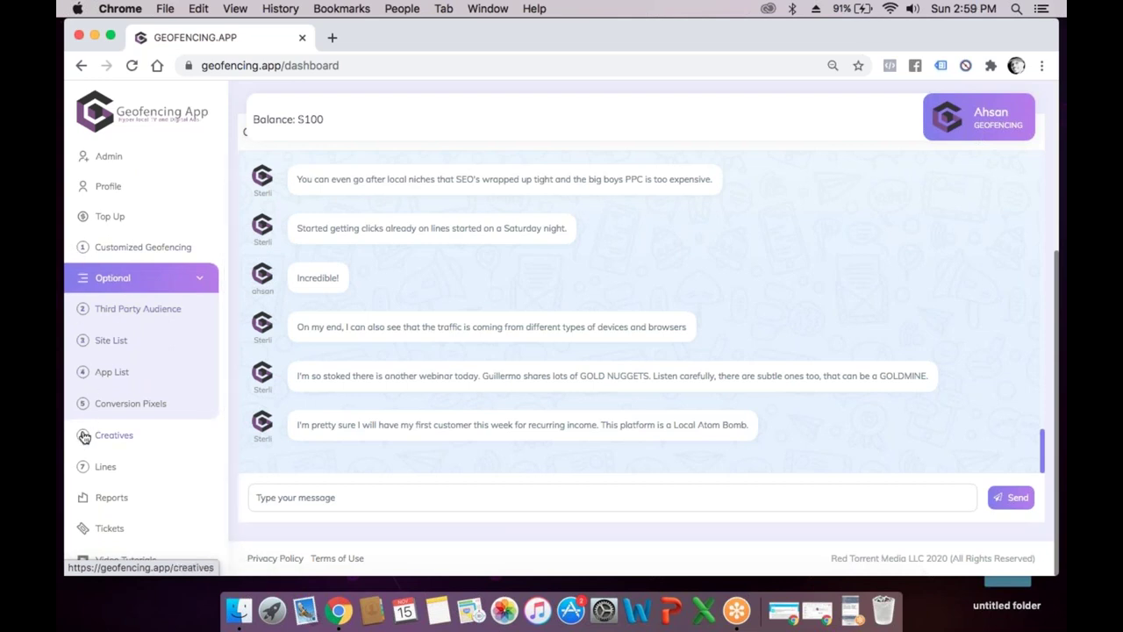
scroll(84, 430, "up", 2)
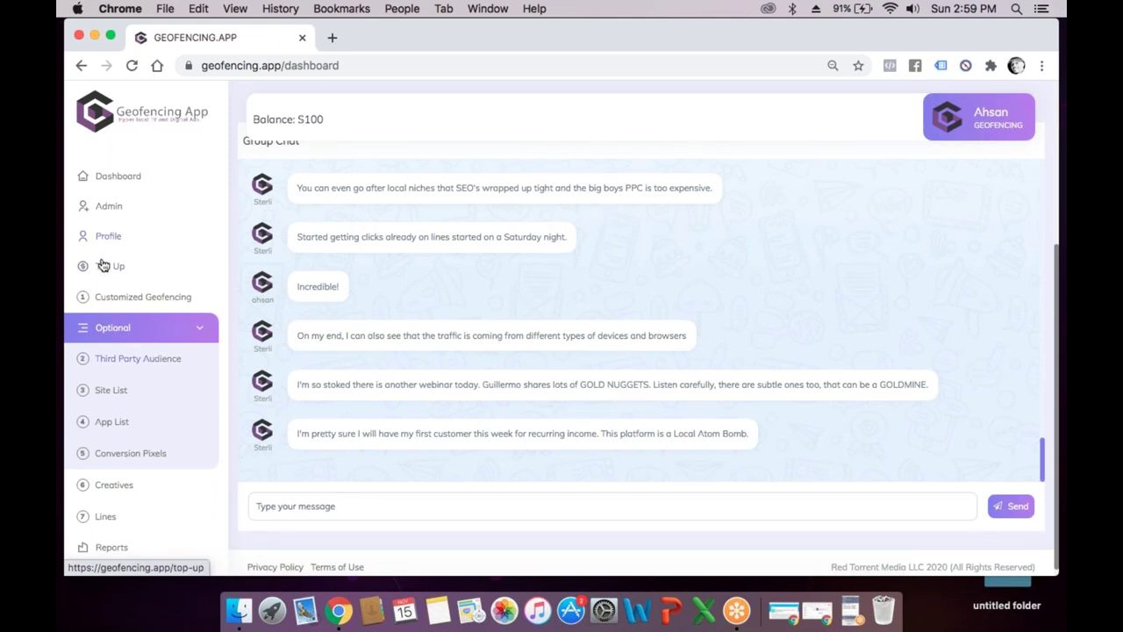
View the account top-up page and the list of customized geofencing audiences
left_click(103, 269)
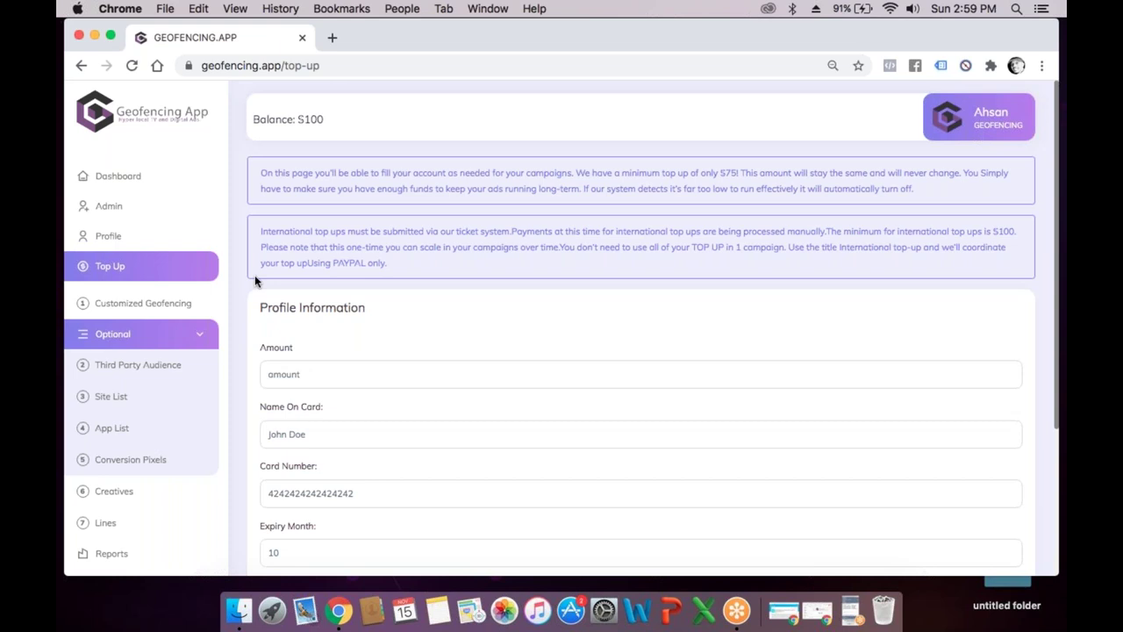
left_click(155, 306)
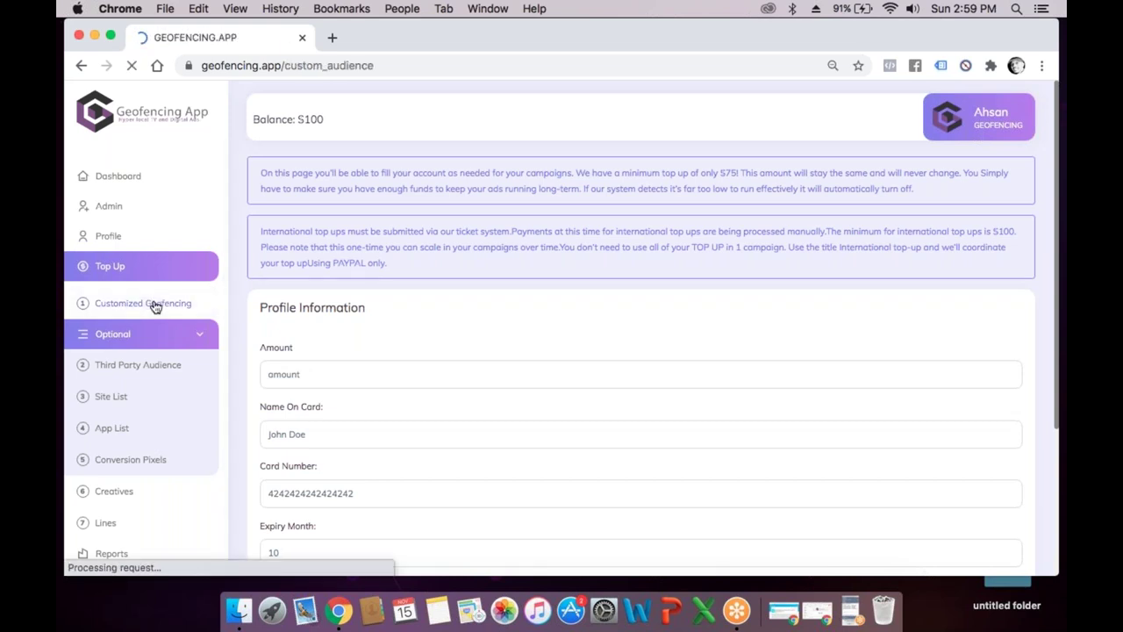
scroll(501, 446, "down", 1)
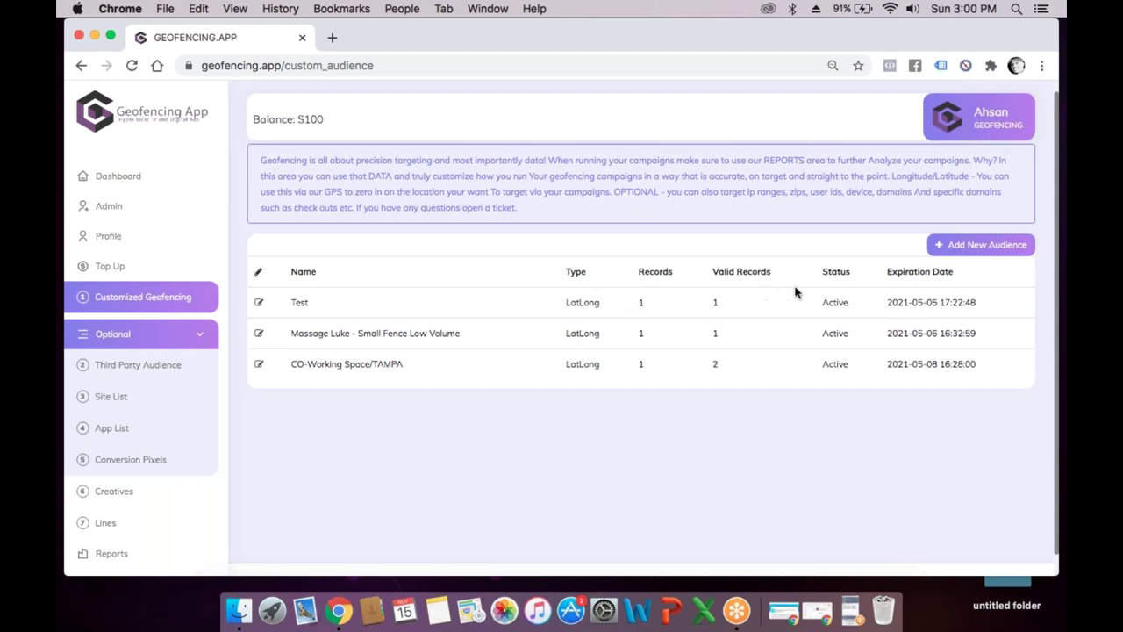
Start a new audience and locate the Jerry Ulm Chrysler Dodge Jeep Ram dealership on its map
left_click(946, 249)
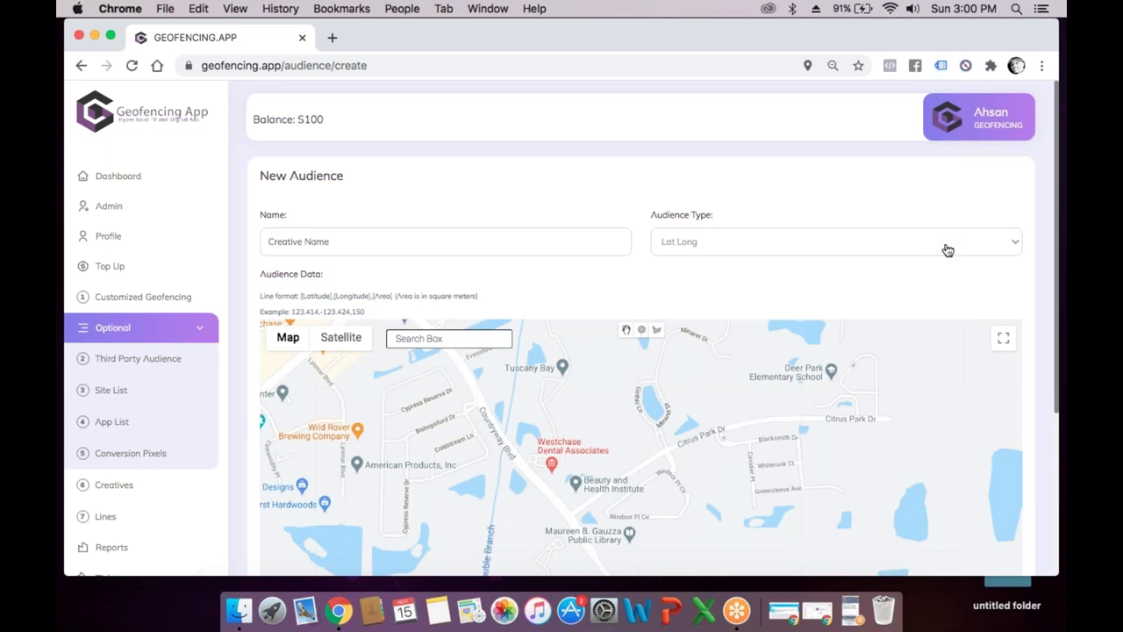
left_click(469, 343)
type("ierry")
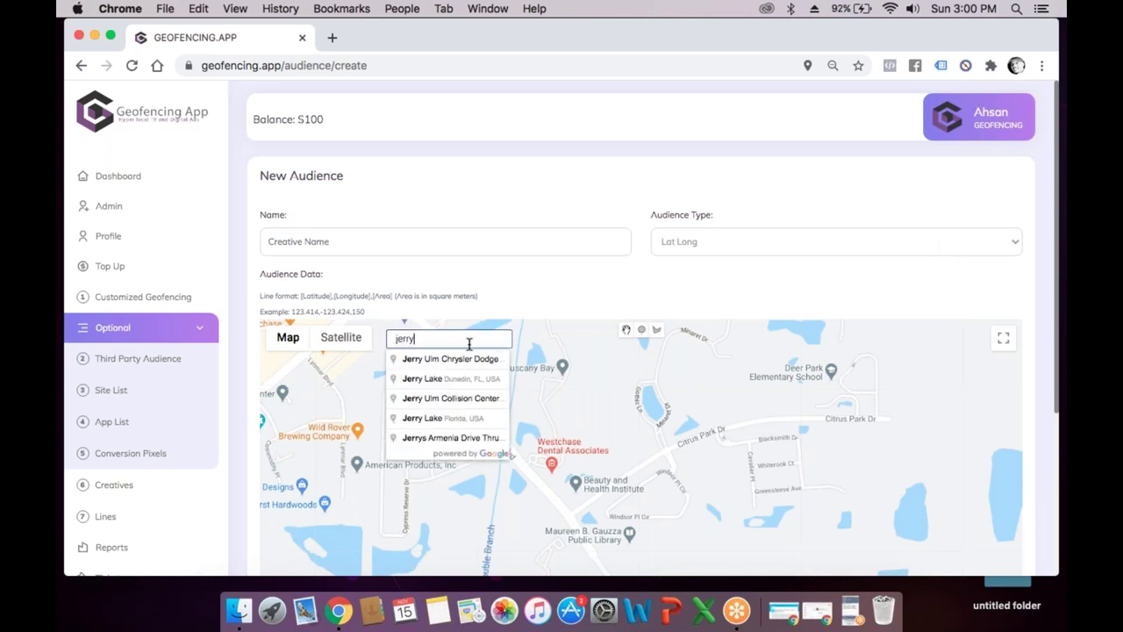
left_click(472, 359)
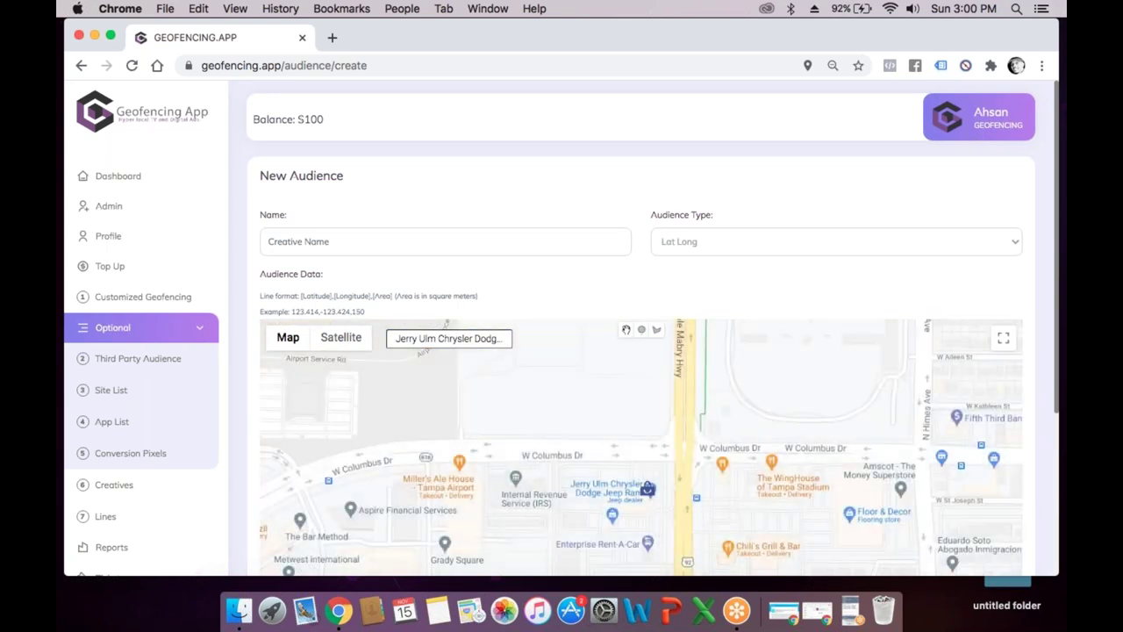
Name the new audience "Dealer #1" and review the audience type options, keeping Lat Long
scroll(503, 301, "down", 1)
left_click(503, 211)
type("Dealer #1")
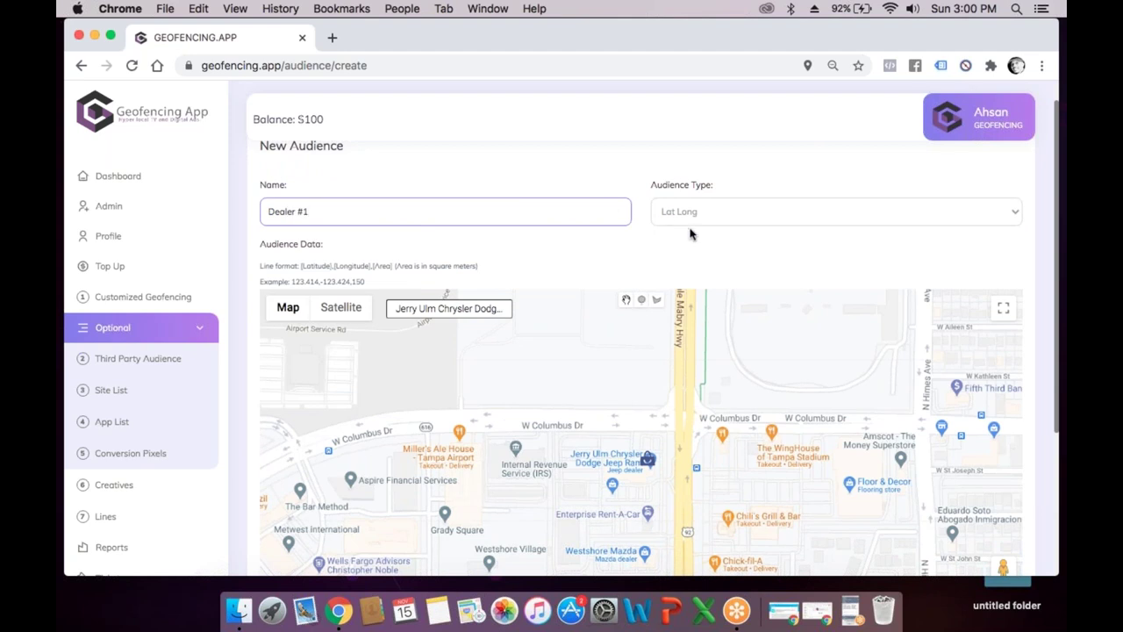
scroll(689, 233, "down", 1)
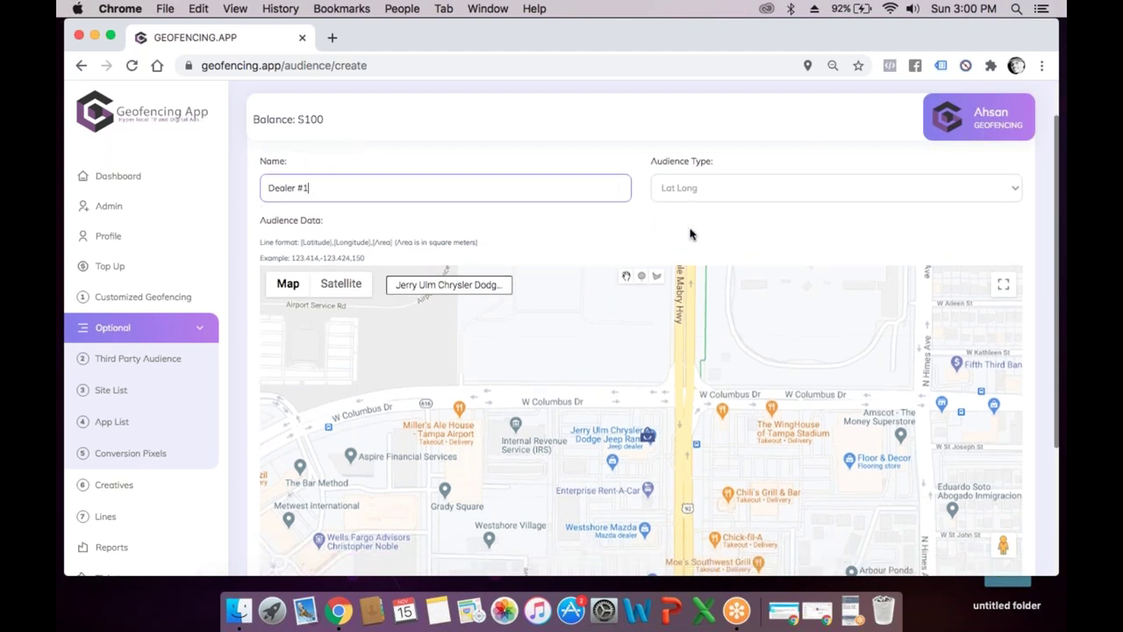
left_click(695, 186)
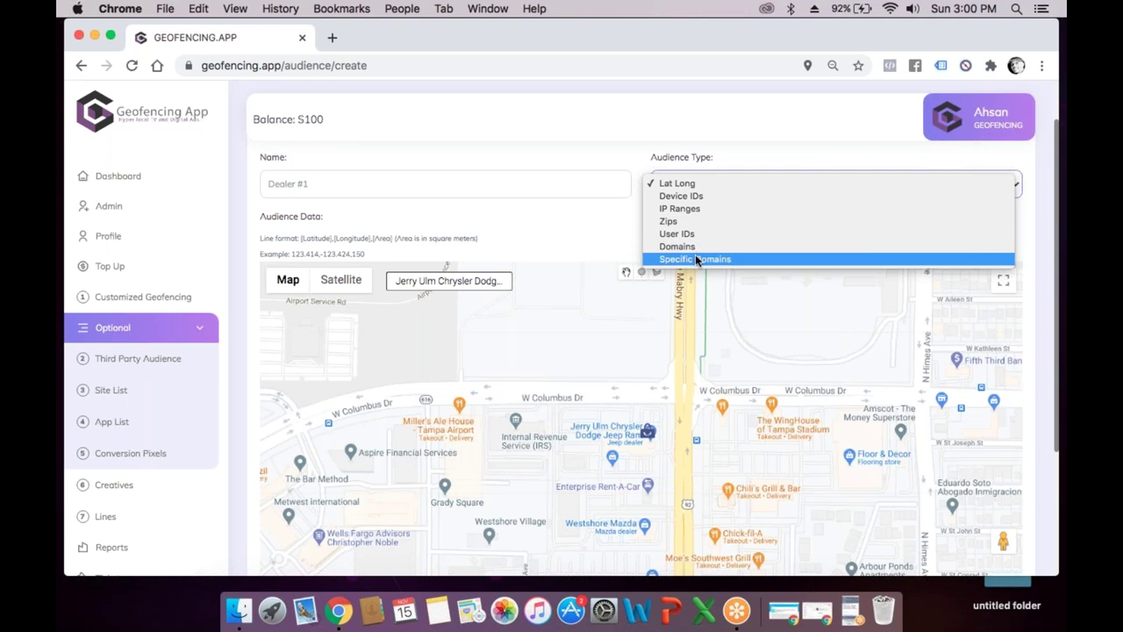
left_click(614, 220)
Show the audience map as satellite imagery and zoom in on the dealership building
scroll(614, 220, "down", 1)
scroll(614, 220, "down", 3)
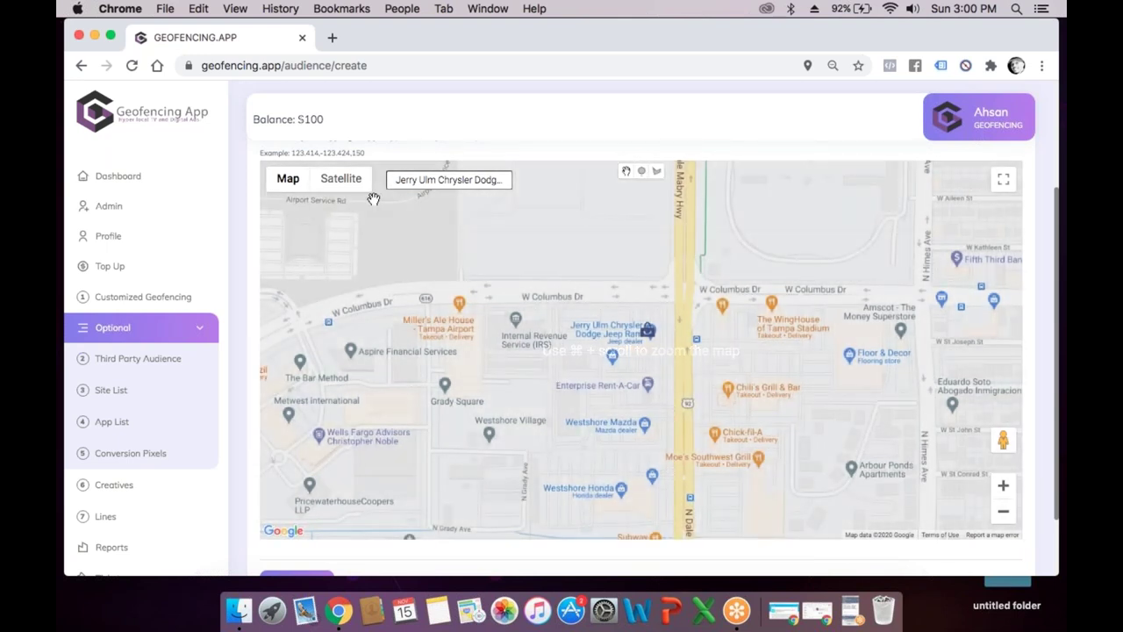
left_click(340, 178)
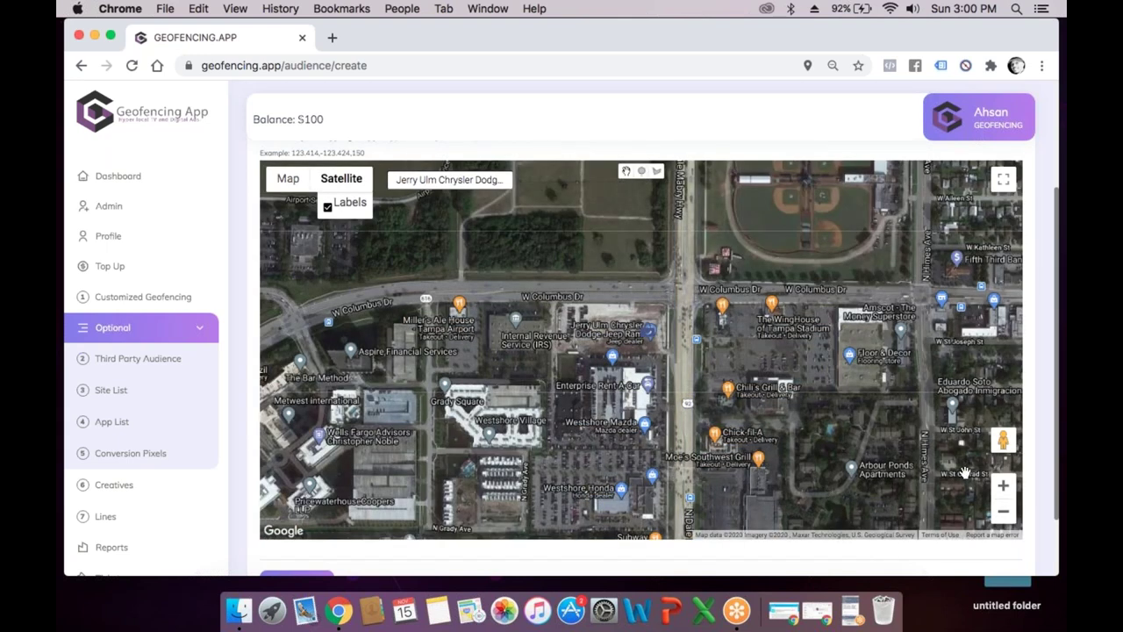
left_click(1003, 485)
left_click(1003, 485)
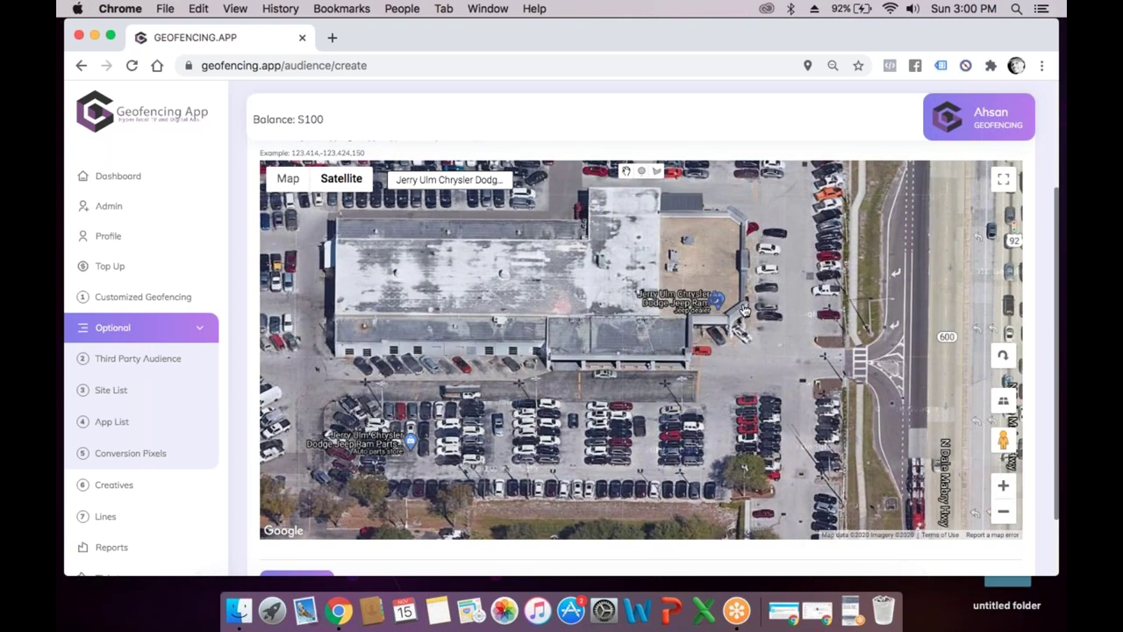
left_click_drag(744, 309, 838, 384)
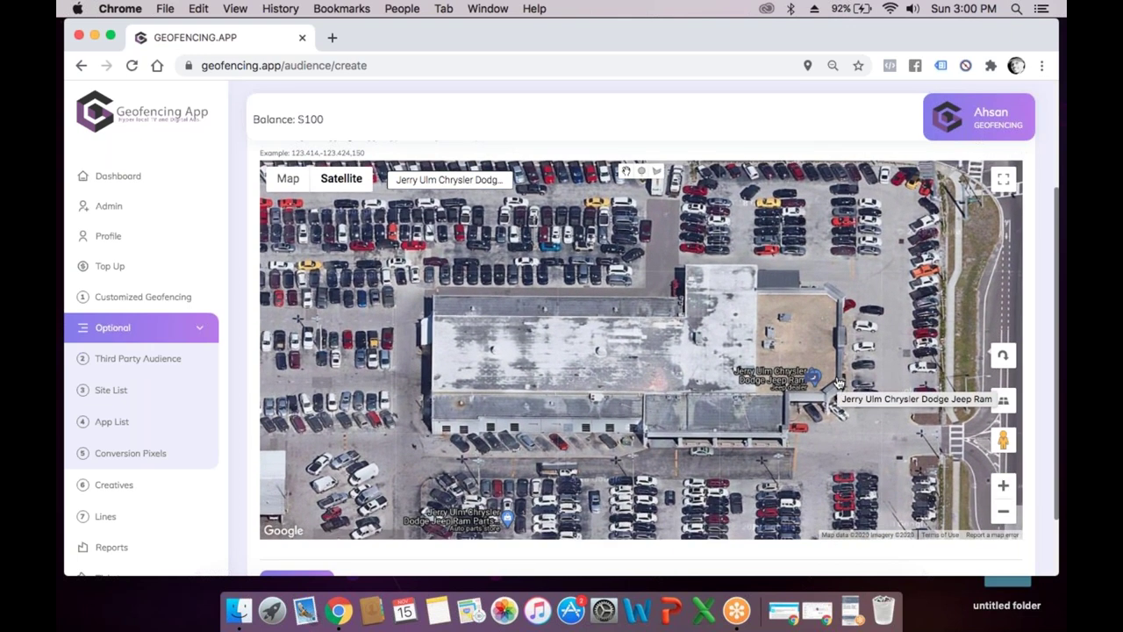
Draw a closed polygon geofence around the dealership building, including the strip of parked cars beside its entrance
left_click(657, 173)
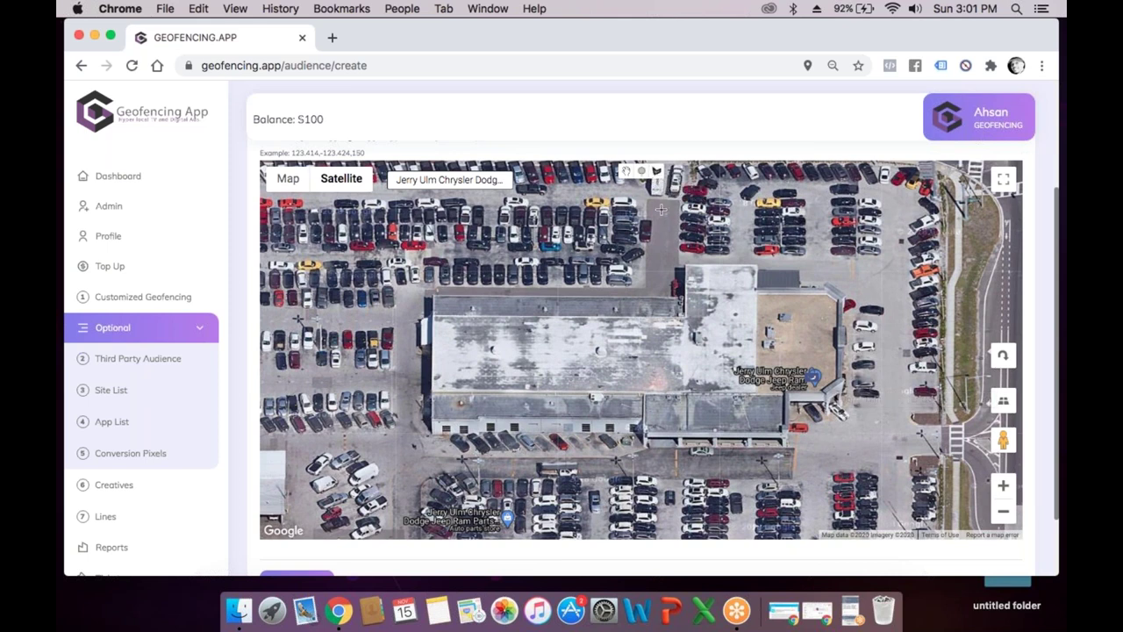
left_click(672, 284)
left_click(417, 290)
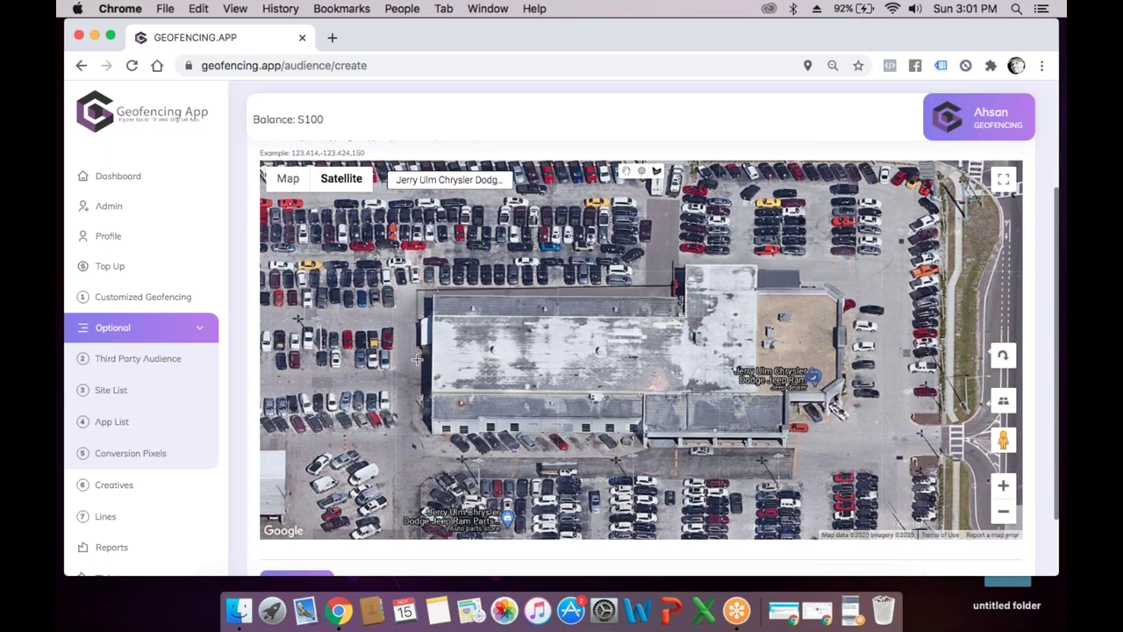
left_click(417, 445)
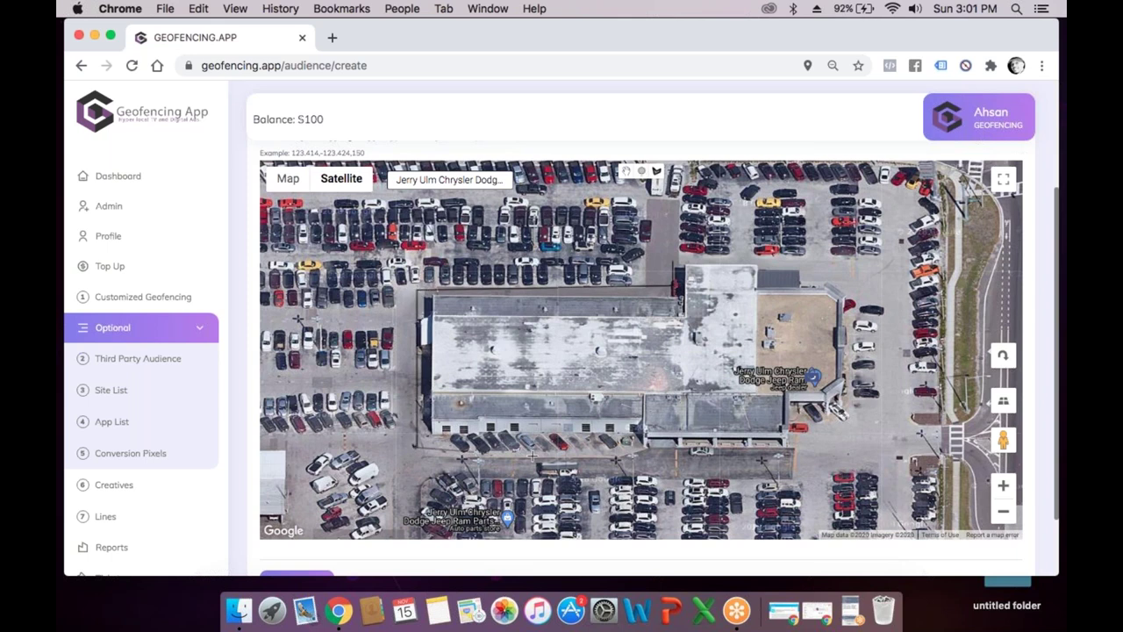
left_click(630, 445)
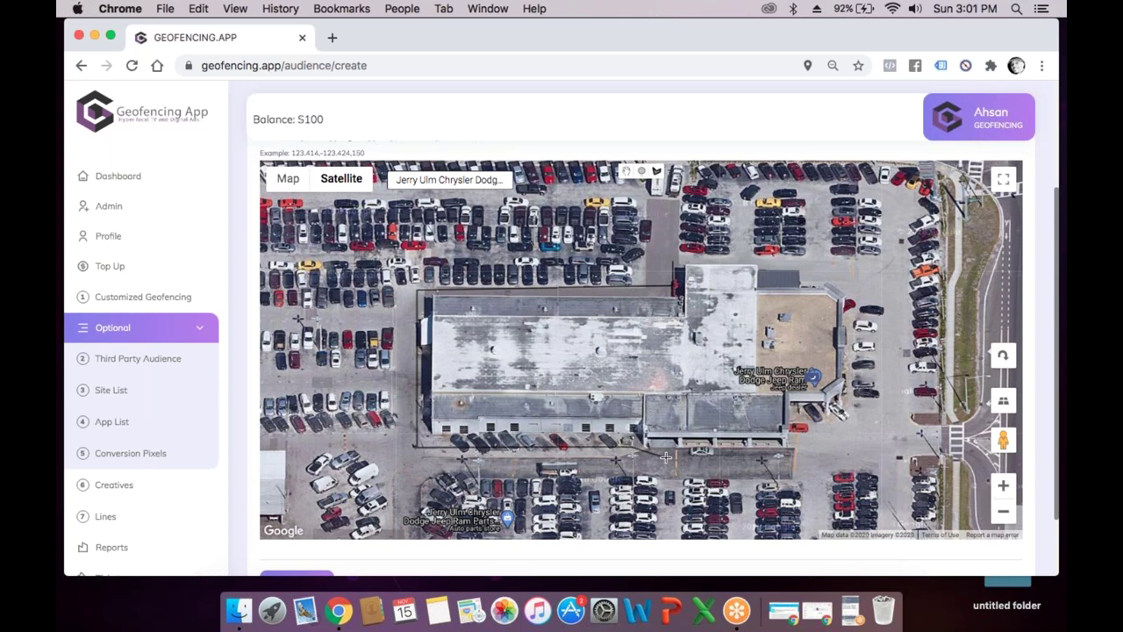
left_click(797, 456)
left_click(880, 424)
left_click(881, 274)
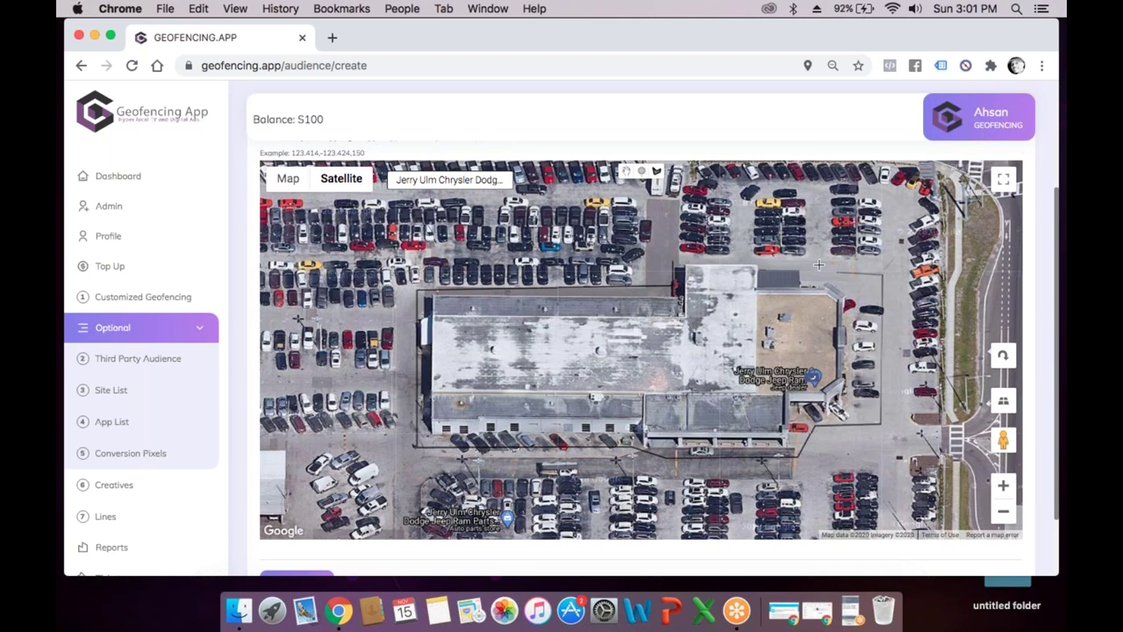
left_click(675, 265)
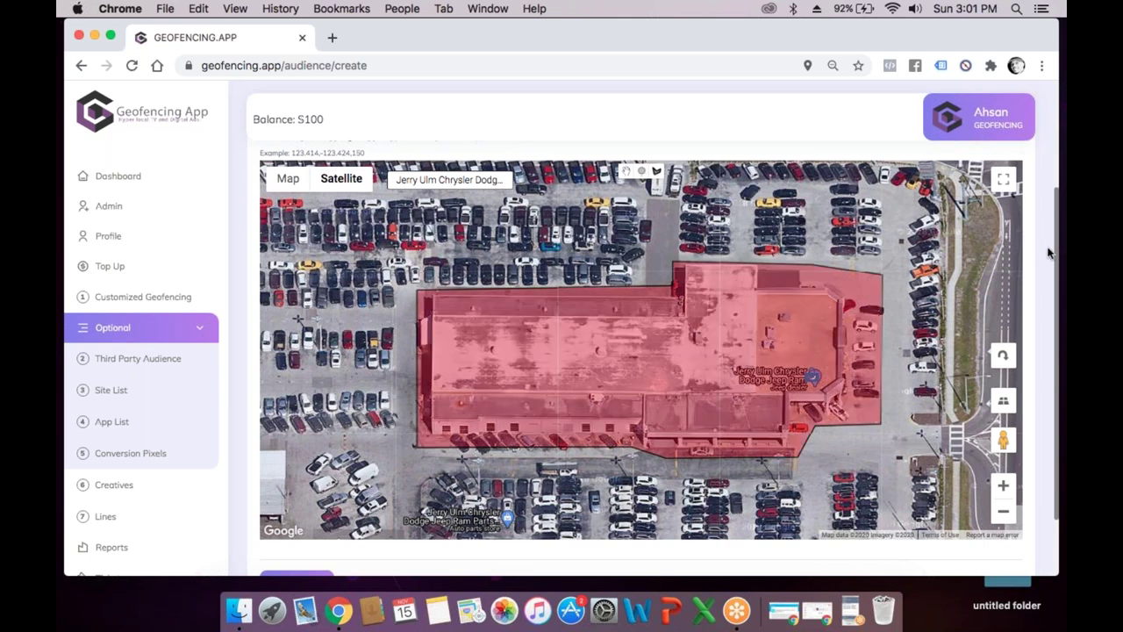
scroll(1048, 253, "down", 1)
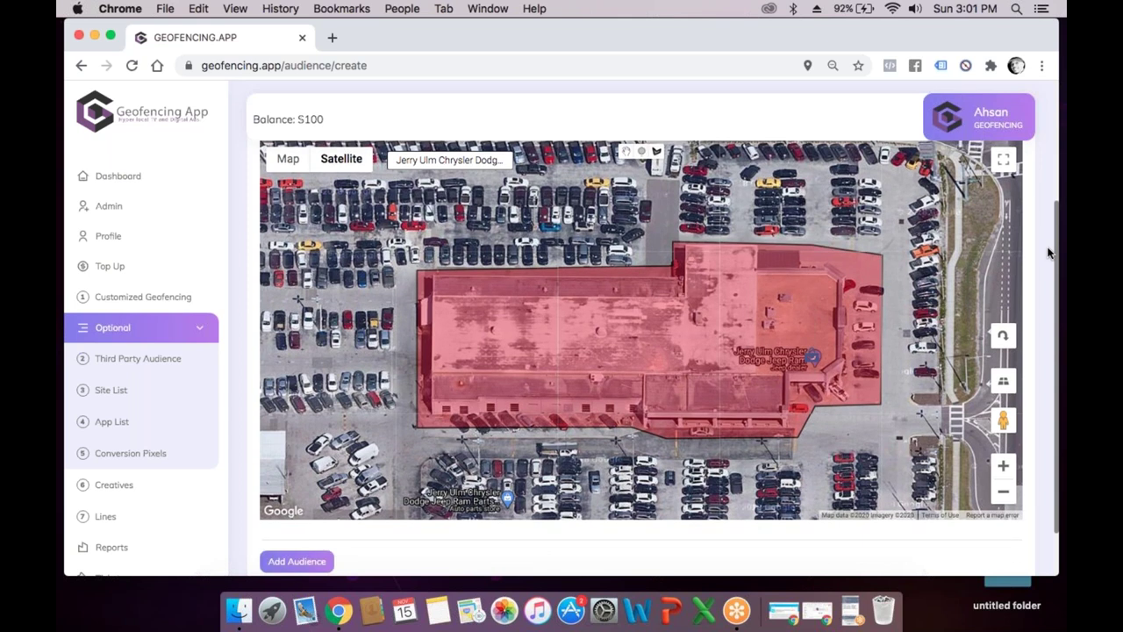
left_click(1003, 492)
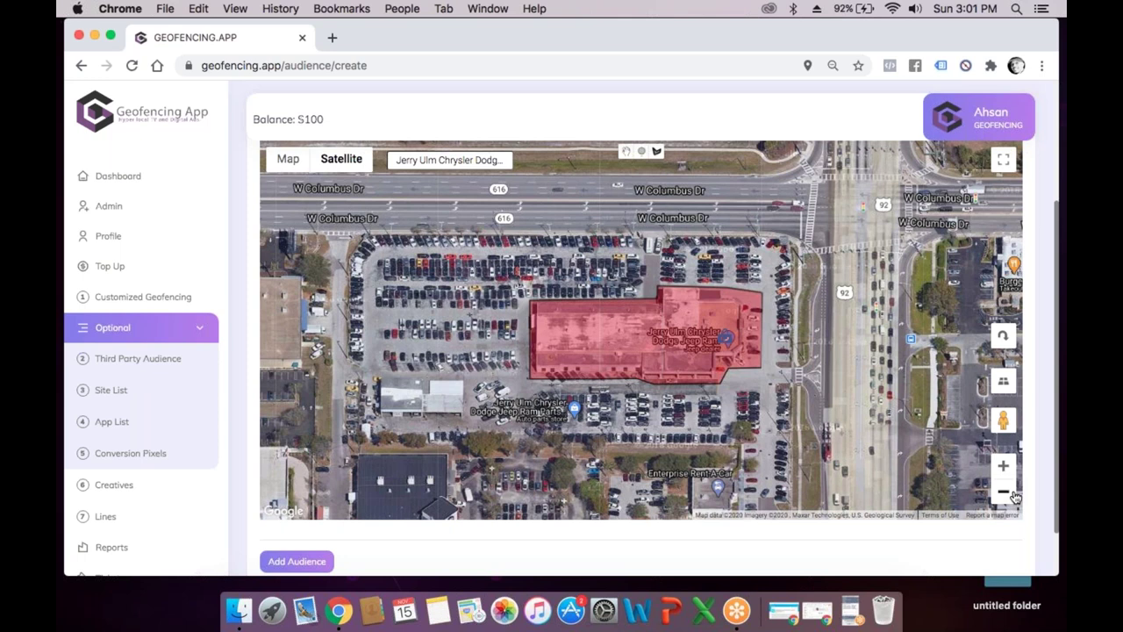
left_click(1012, 493)
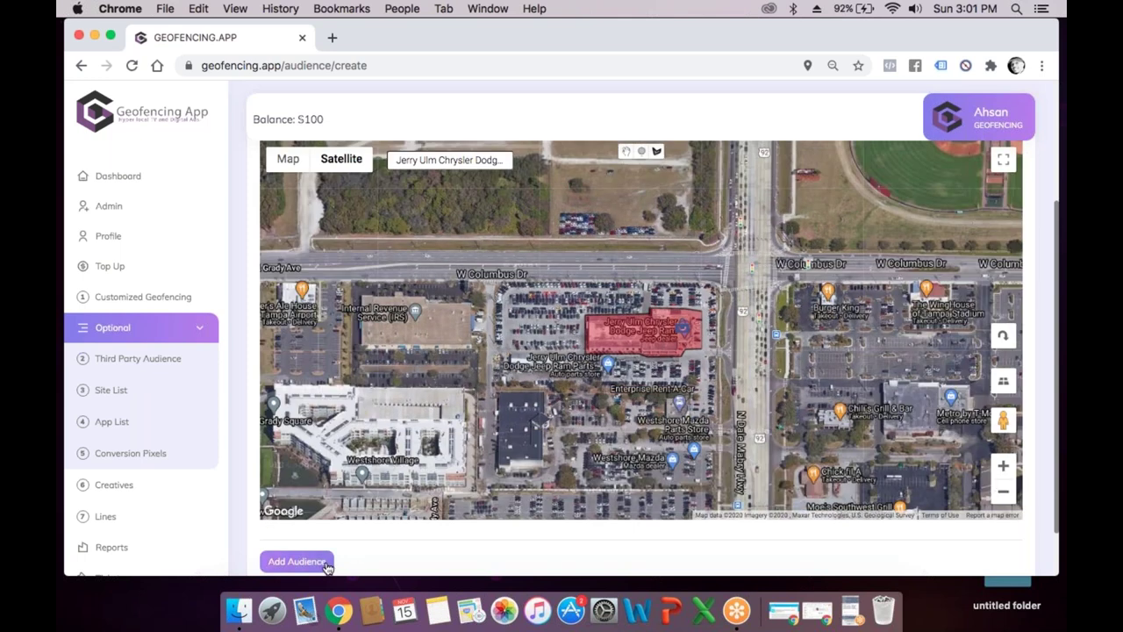
Return to the customized geofencing audience list and open the third-party audience list
left_click(184, 300)
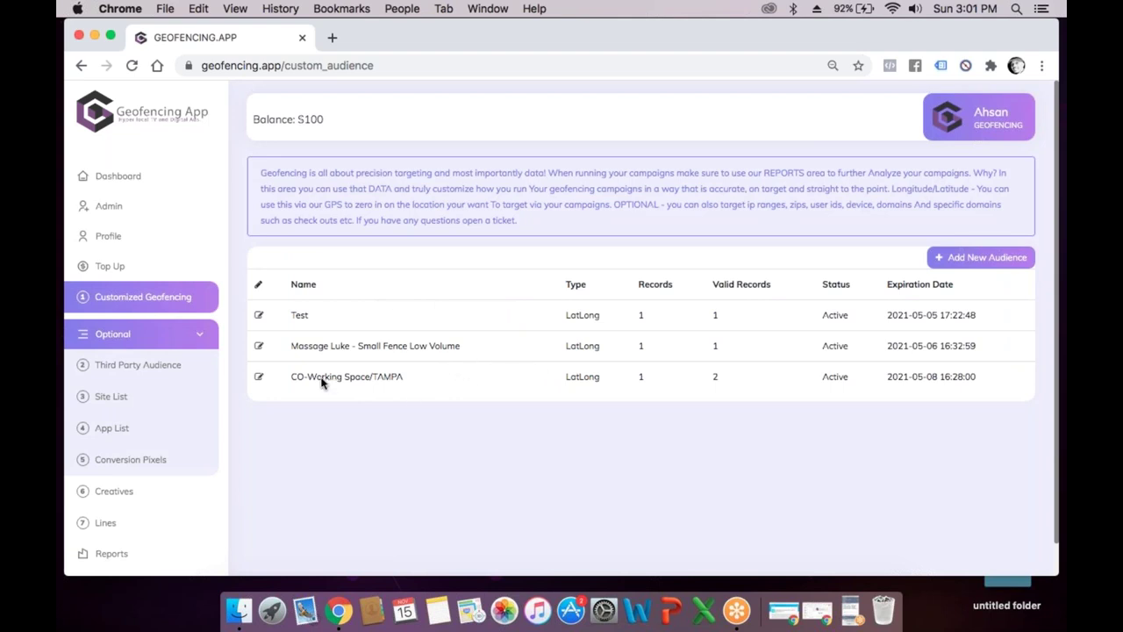
left_click(152, 369)
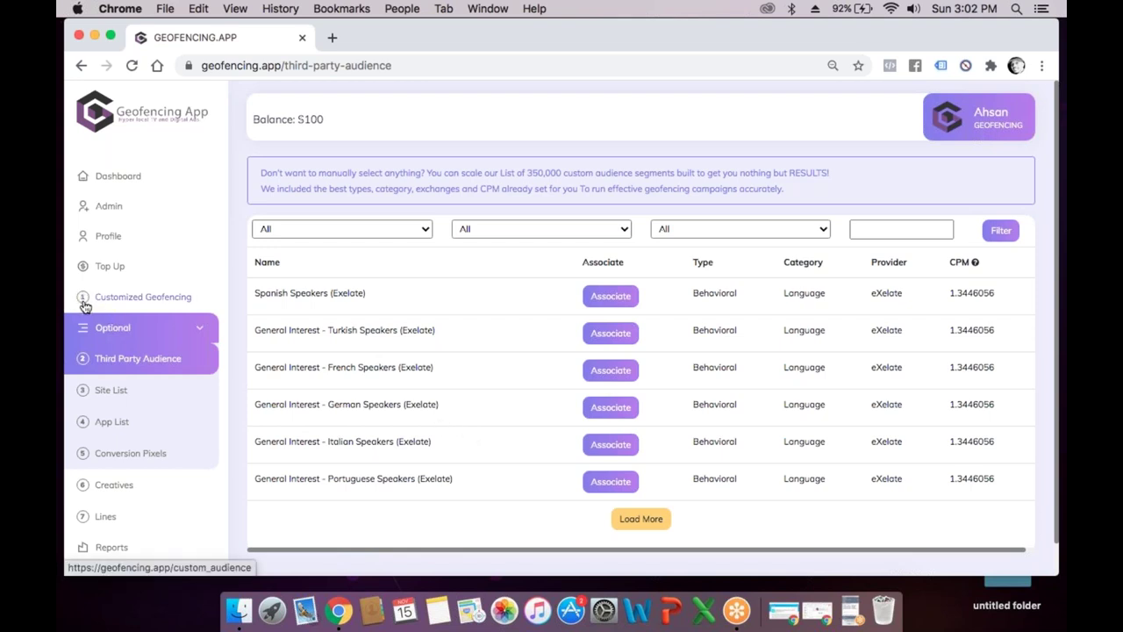
left_click(202, 330)
left_click(202, 329)
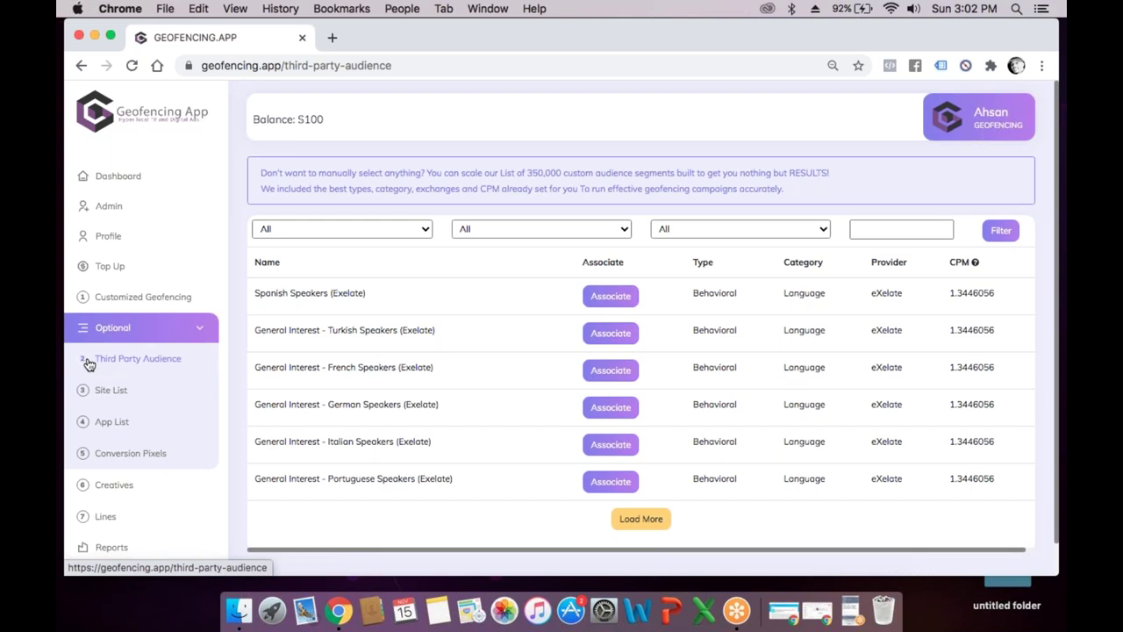
Filter the third-party audiences by "roku", associate the "Brands > Electronics > Roku" audience and review the CPM prices
left_click(872, 226)
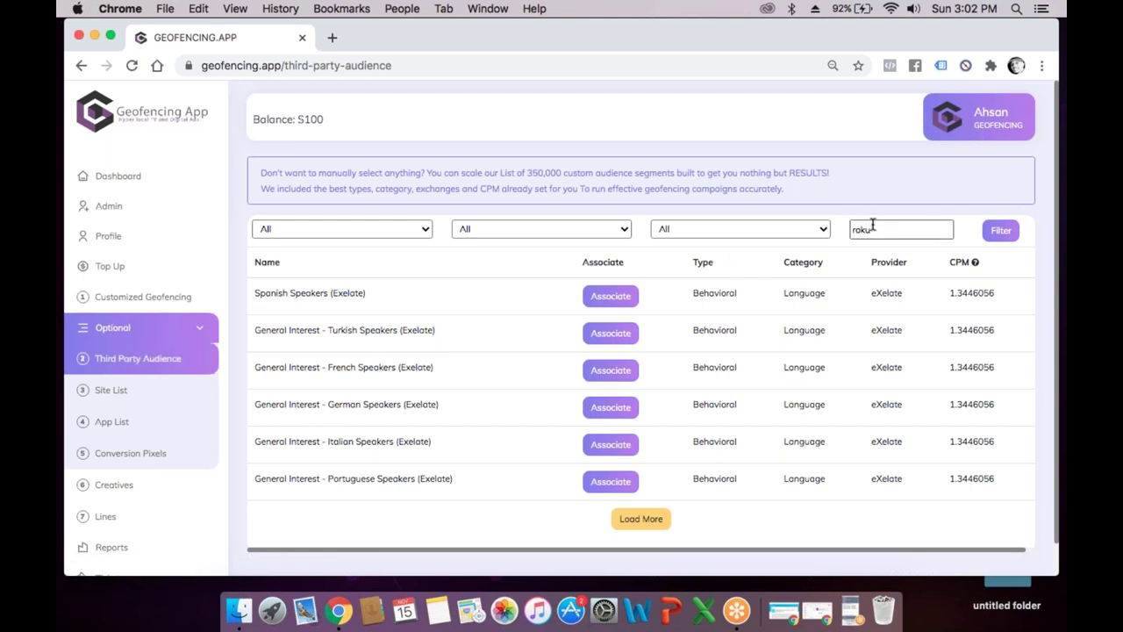
left_click(990, 233)
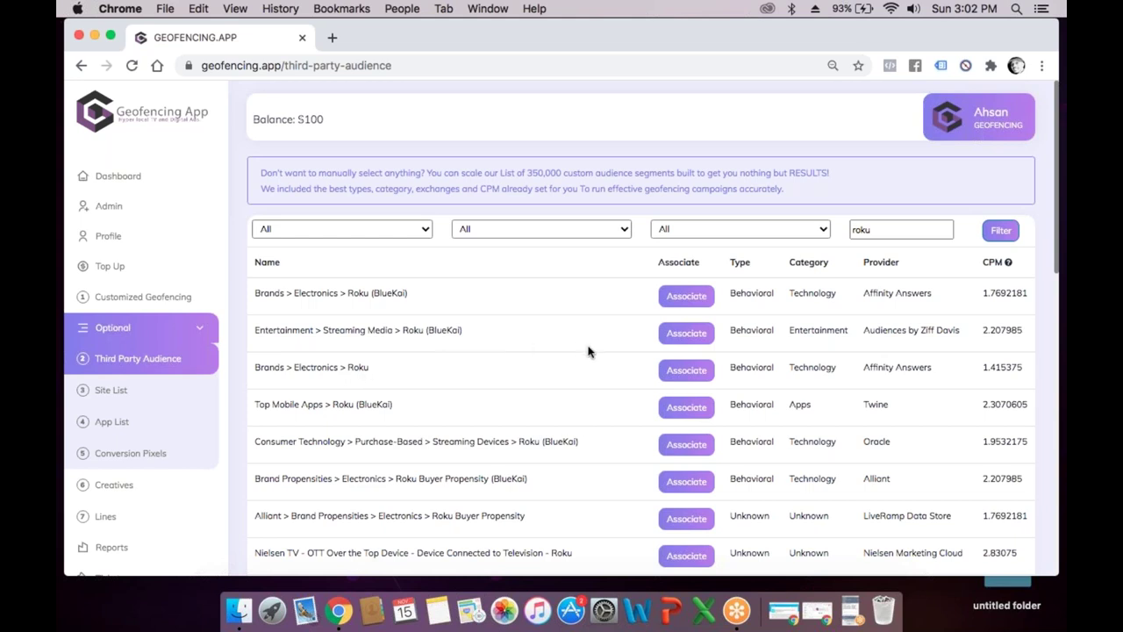
left_click(682, 371)
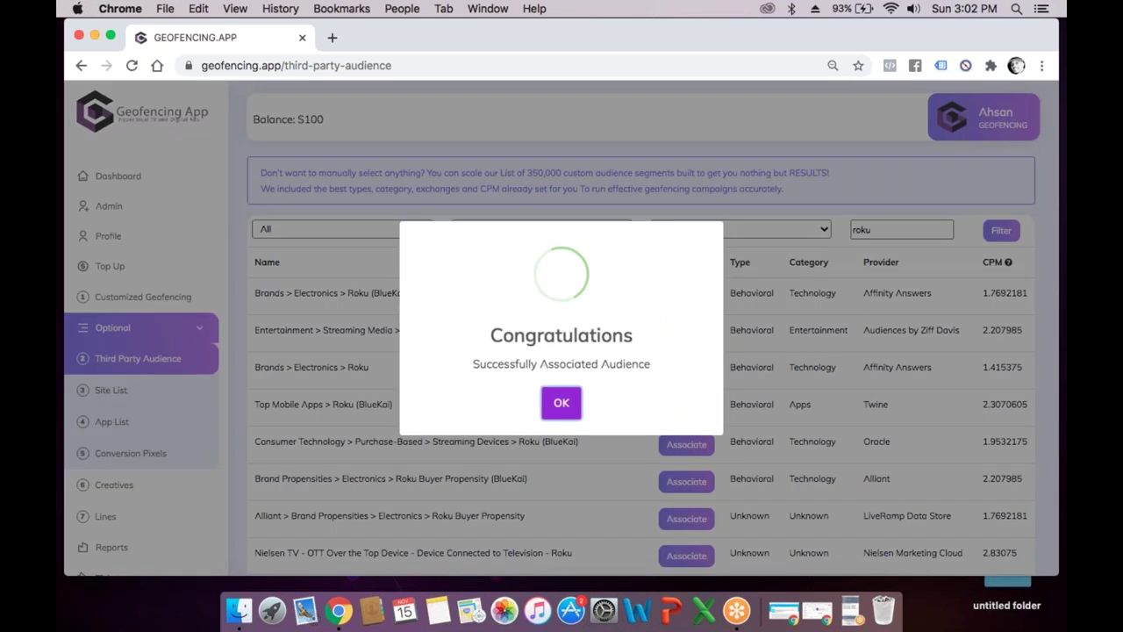
left_click(561, 404)
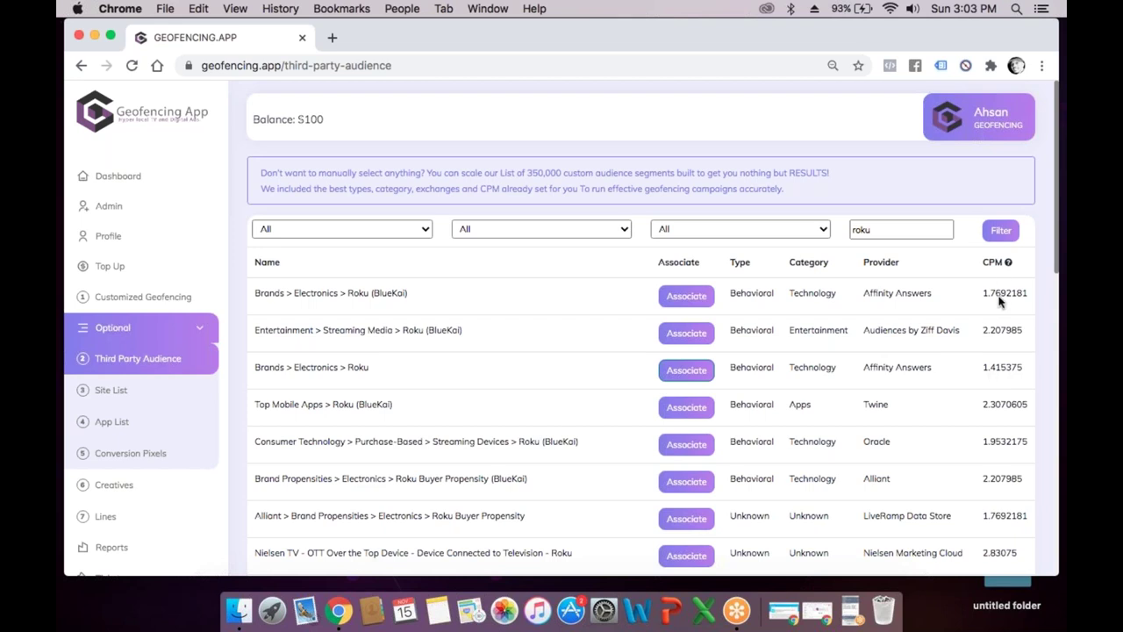
mouse_move(1009, 265)
scroll(997, 379, "down", 5)
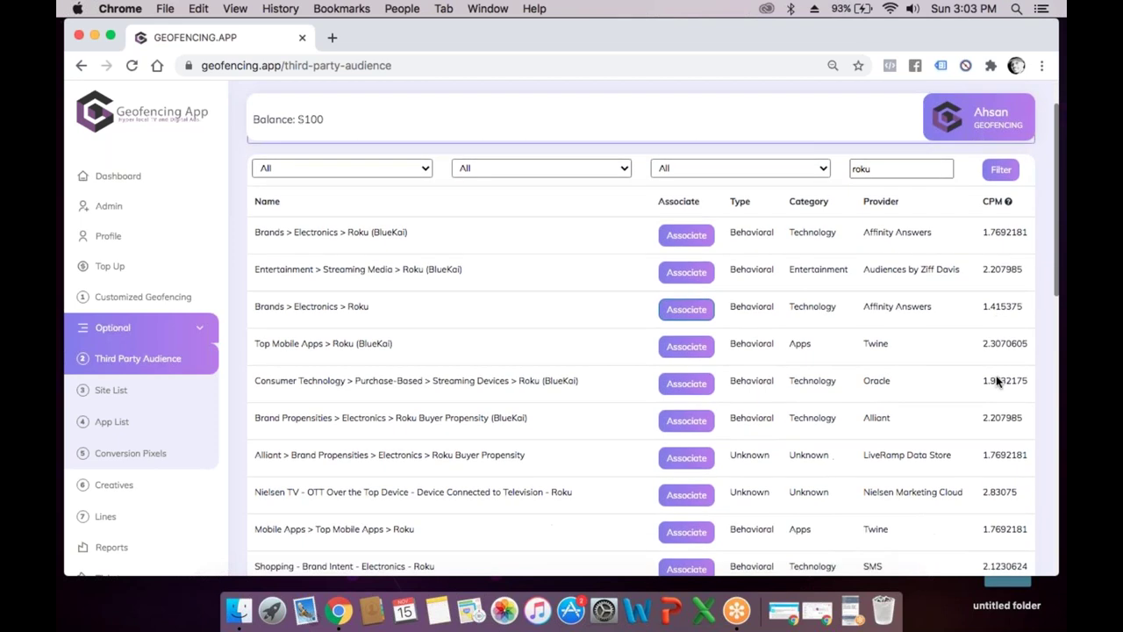
scroll(998, 383, "up", 5)
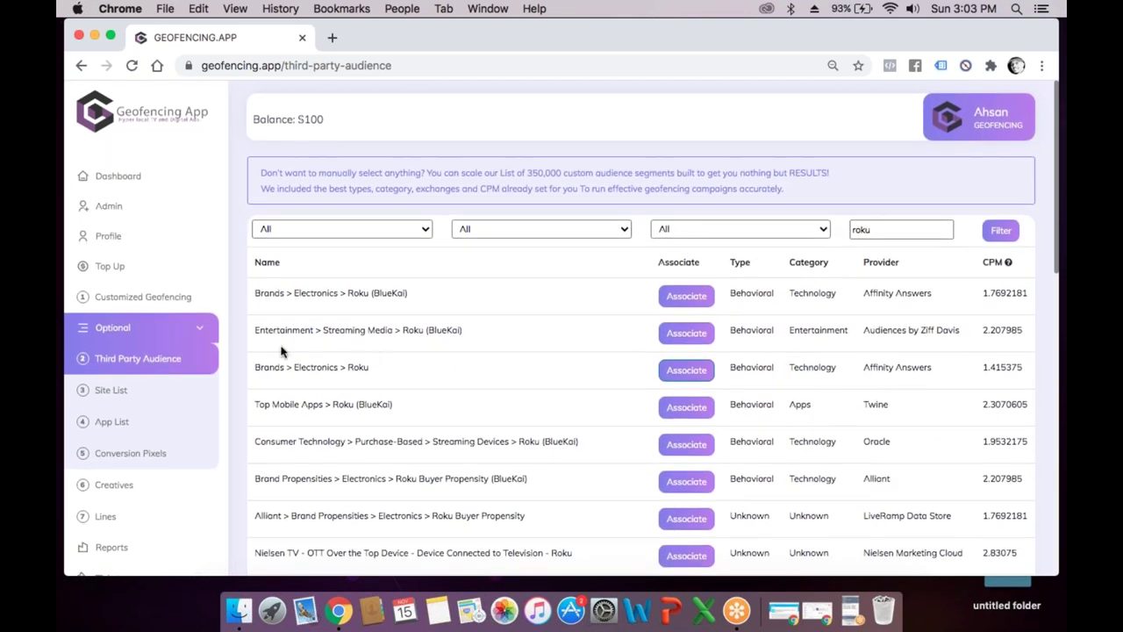
Review the site list page and its blank new site list form, and open the app list
left_click(126, 392)
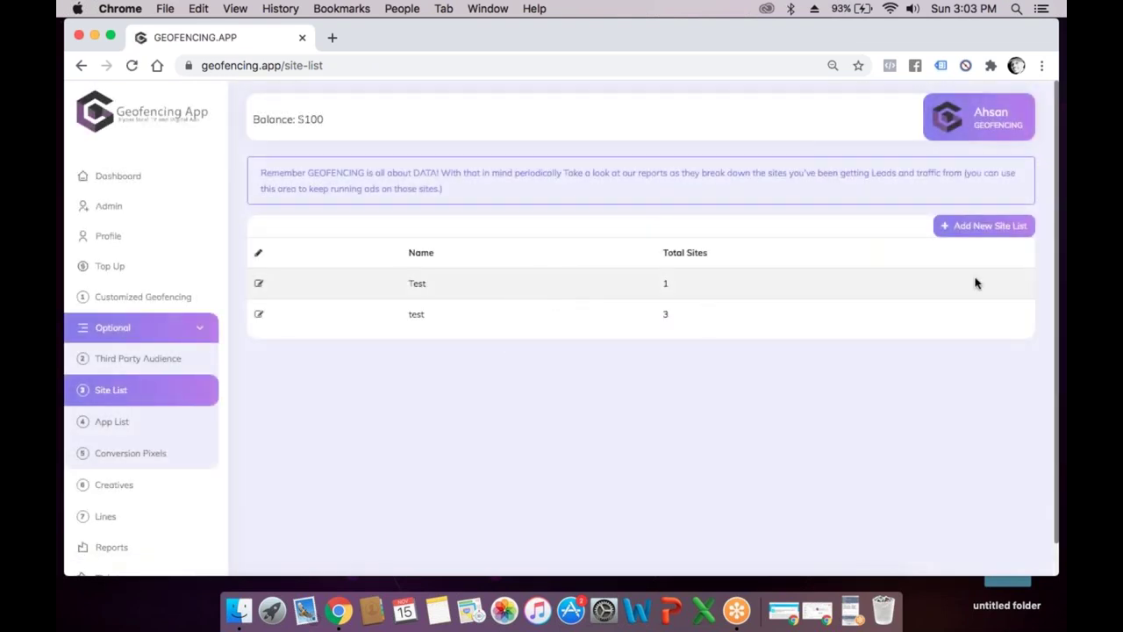
left_click(978, 229)
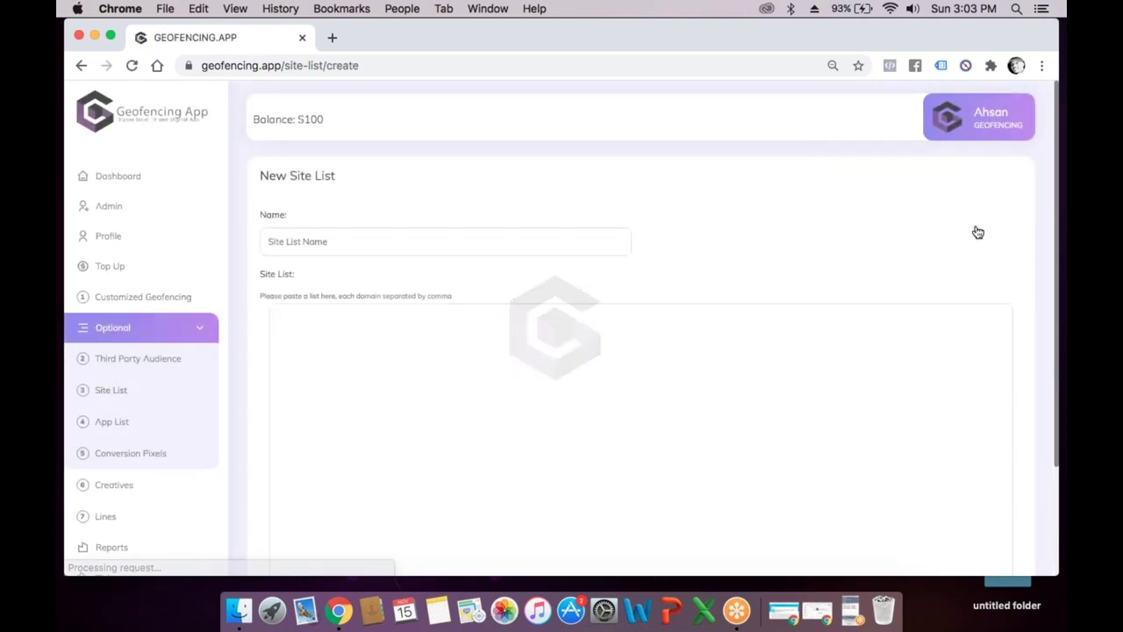
scroll(942, 351, "down", 3)
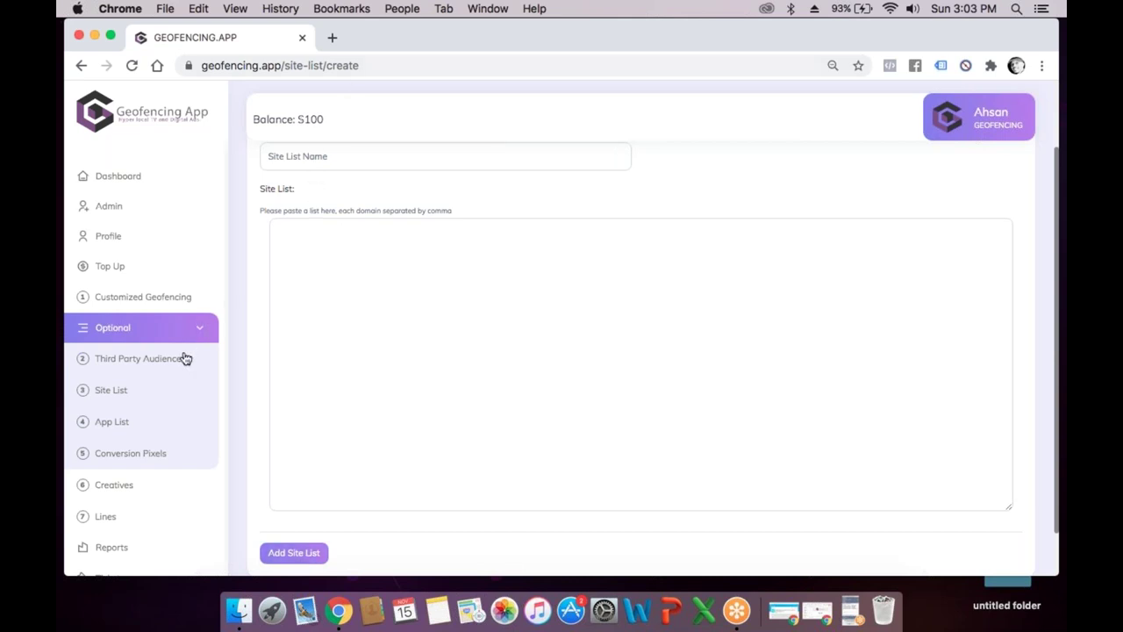
left_click(109, 402)
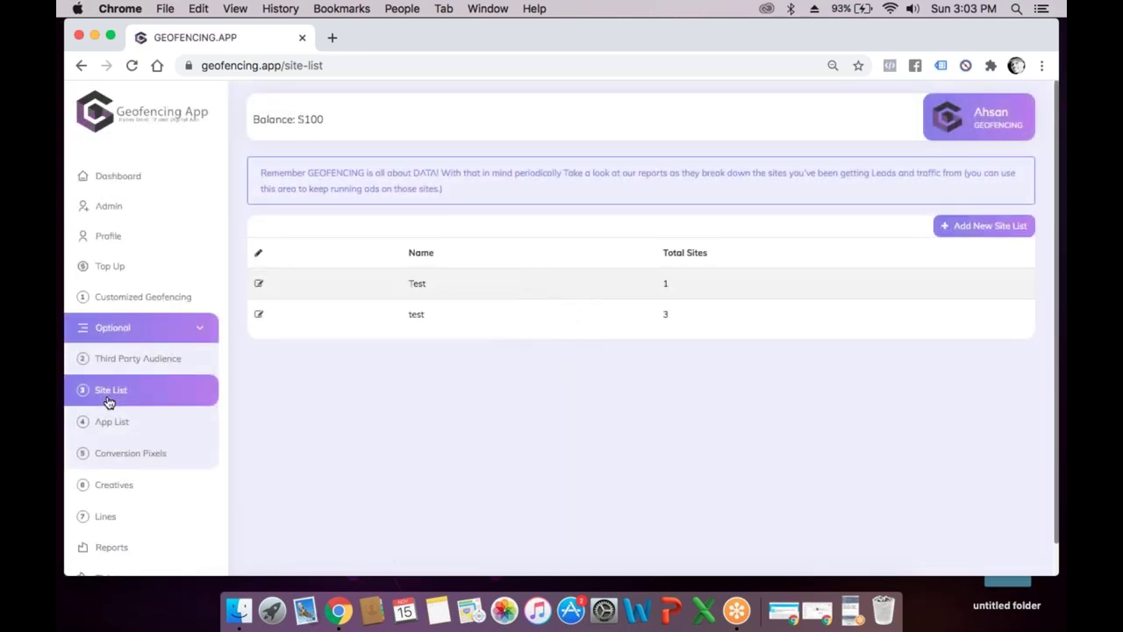
left_click(108, 428)
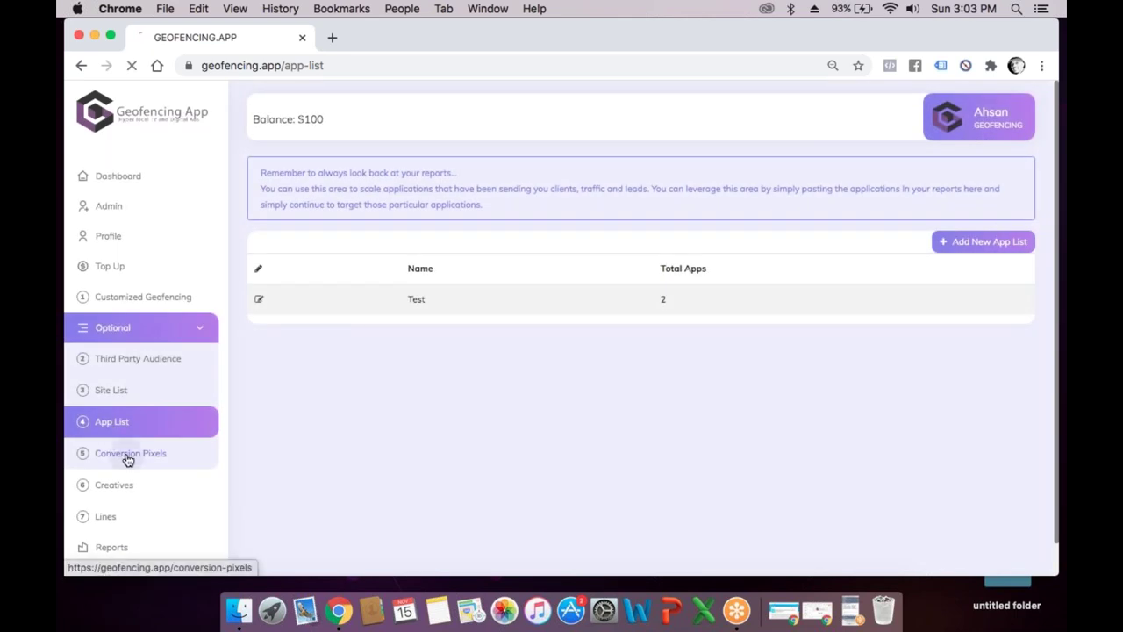
Open a new conversion pixel form and review its trigger type options, keeping Hybrid
left_click(127, 459)
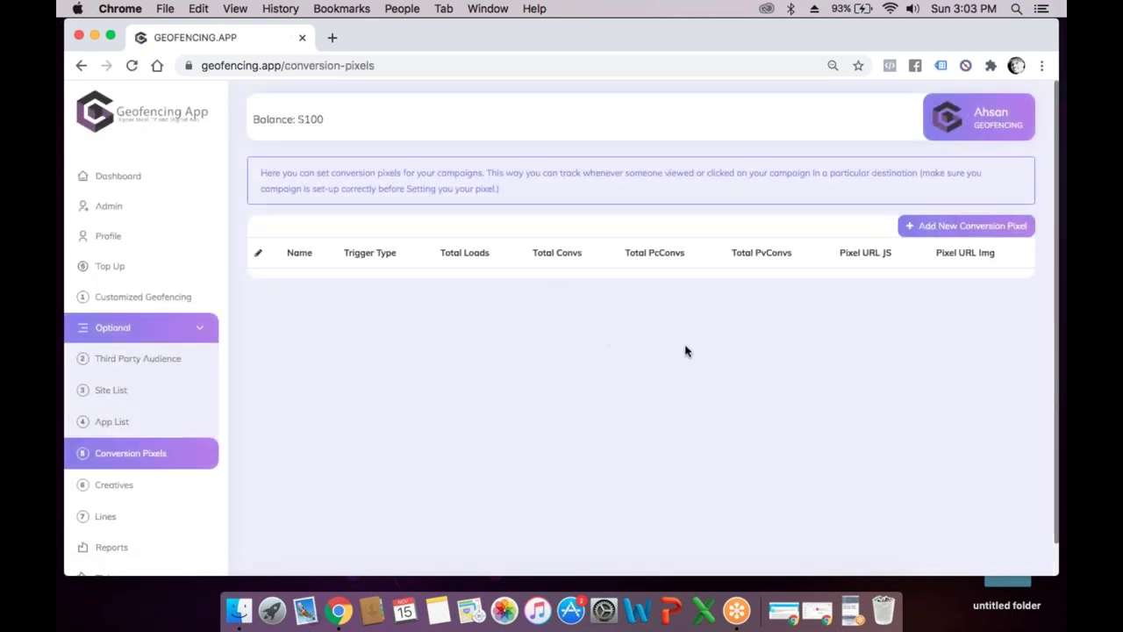
left_click(931, 231)
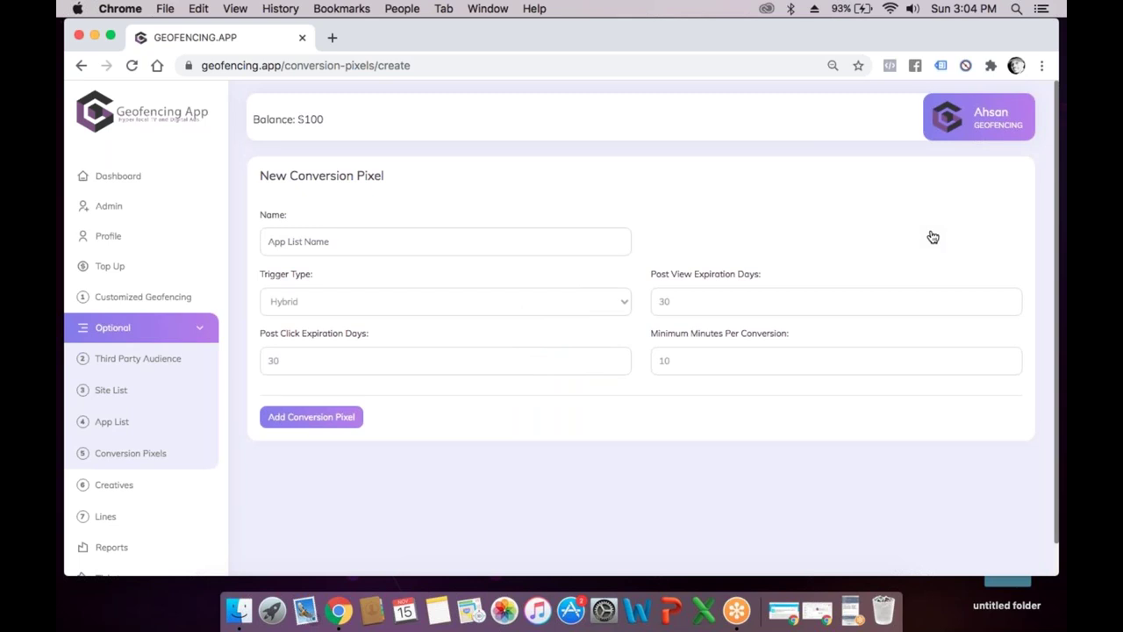
left_click(590, 301)
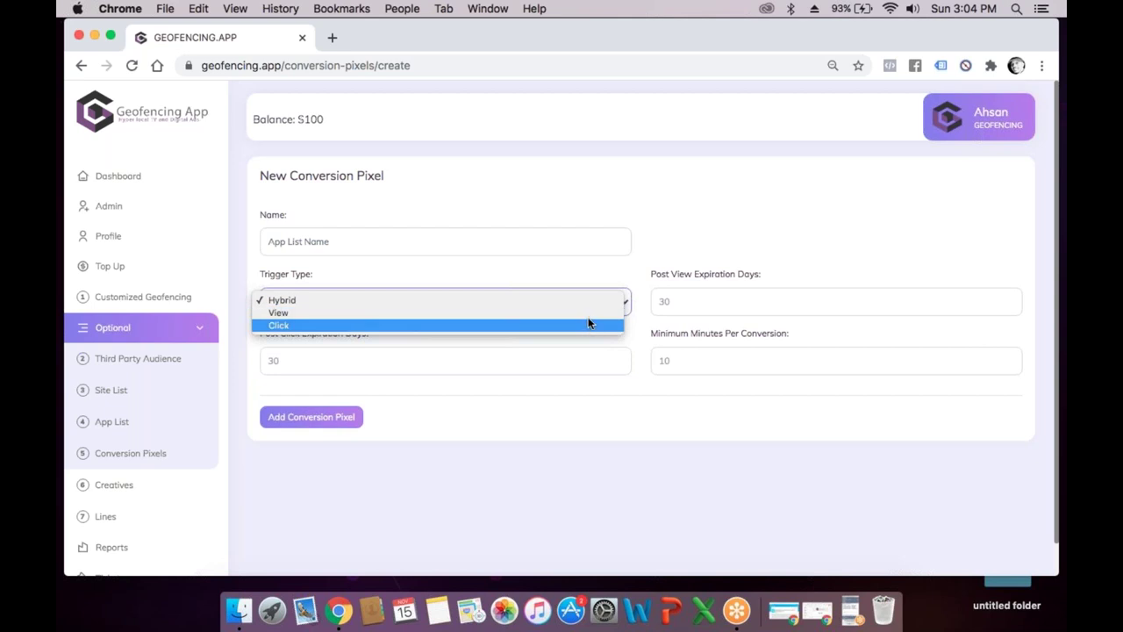
left_click(589, 302)
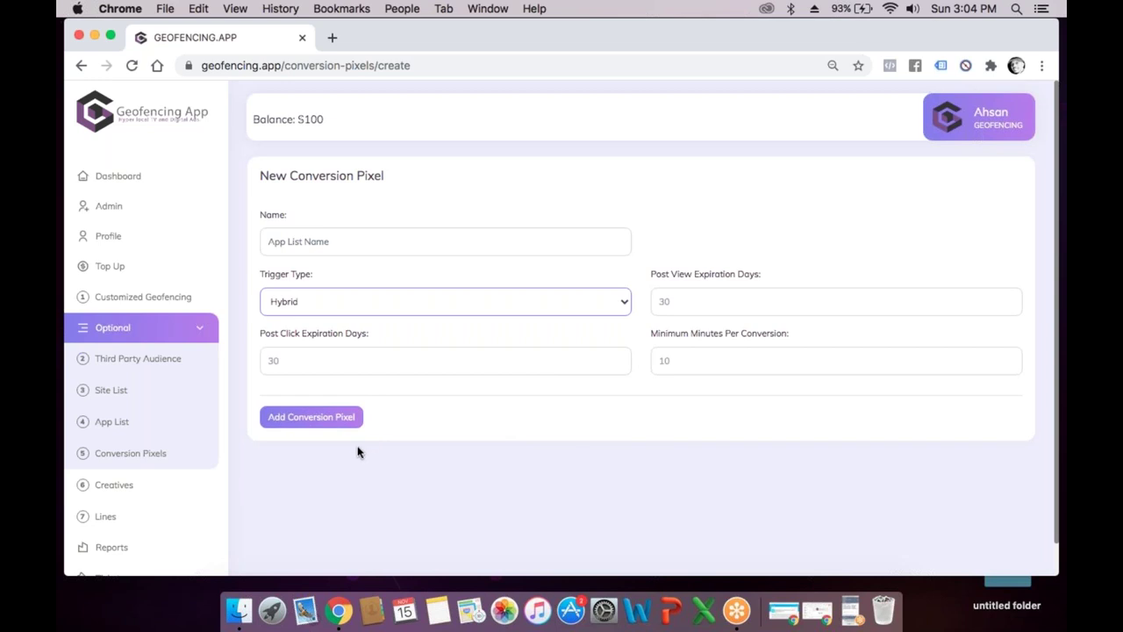
Open a new creative form and review the available banner sizes, keeping 300x250
left_click(129, 491)
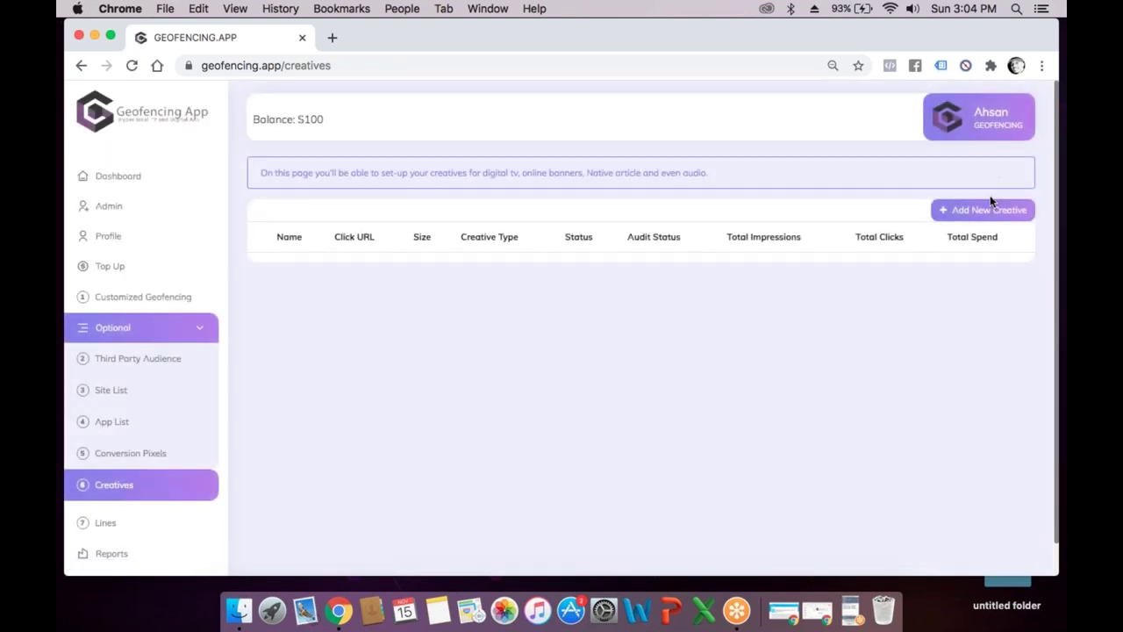
left_click(990, 211)
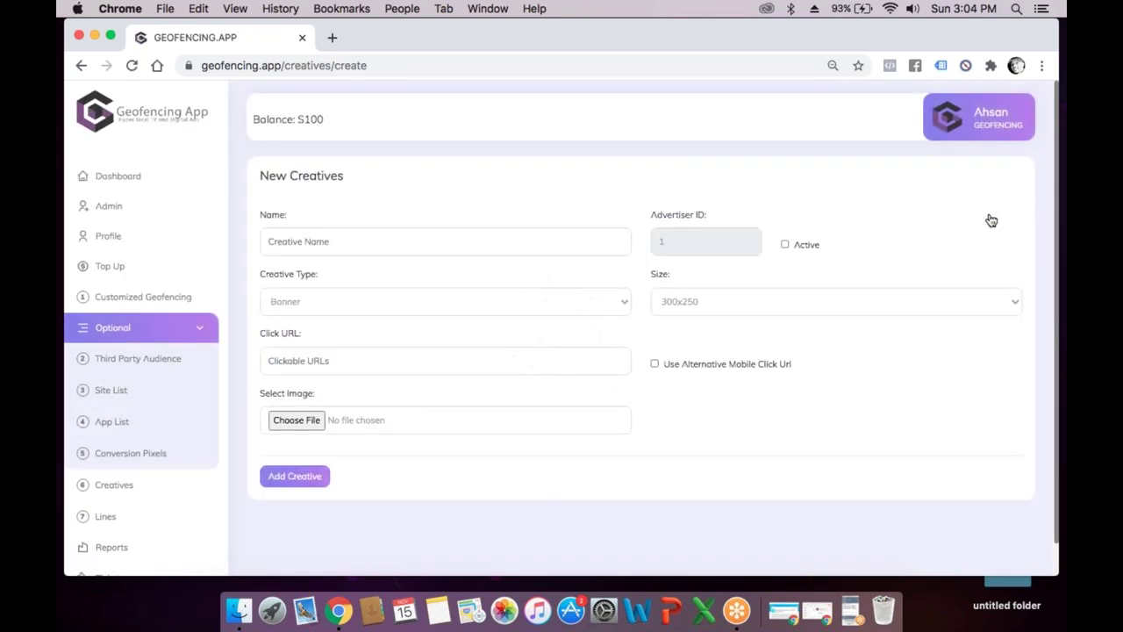
left_click(671, 301)
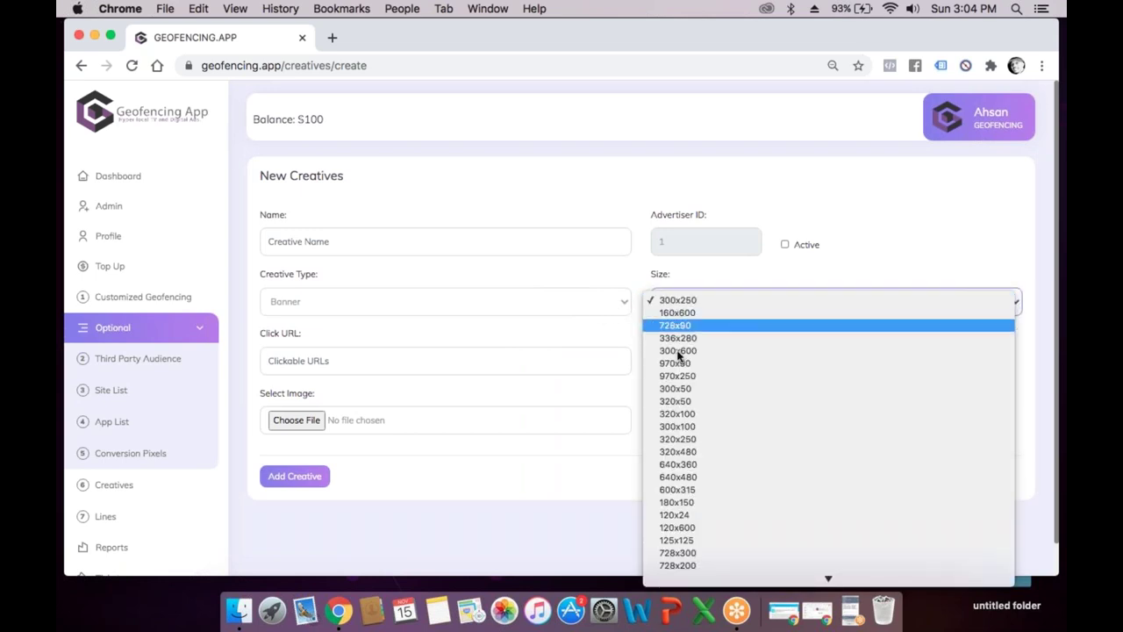
scroll(685, 552, "down", 5)
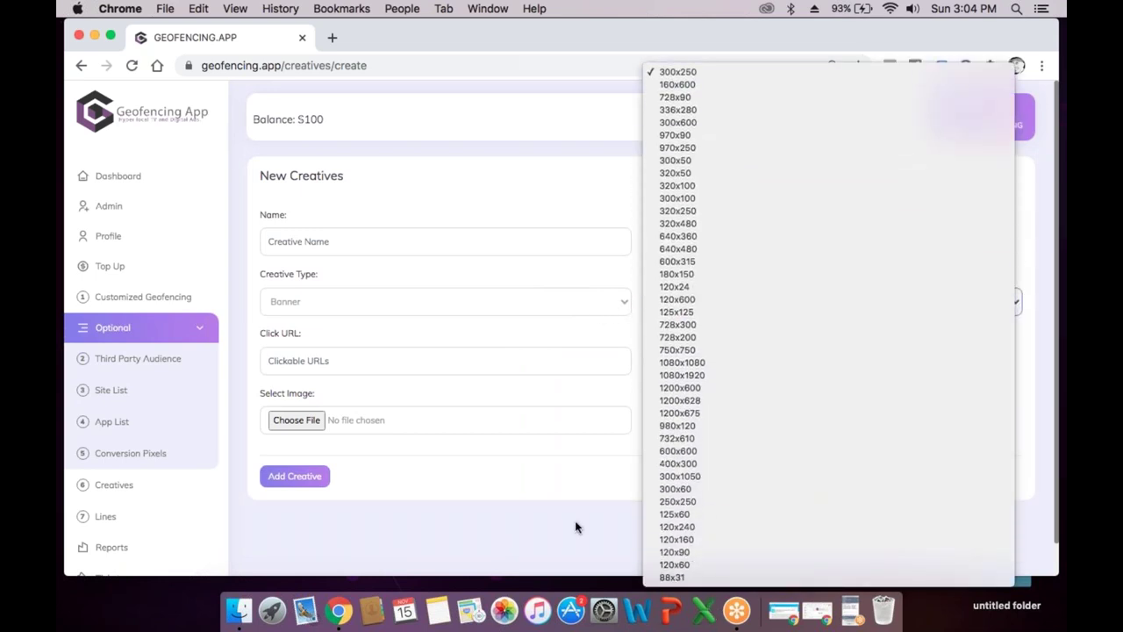
left_click(575, 526)
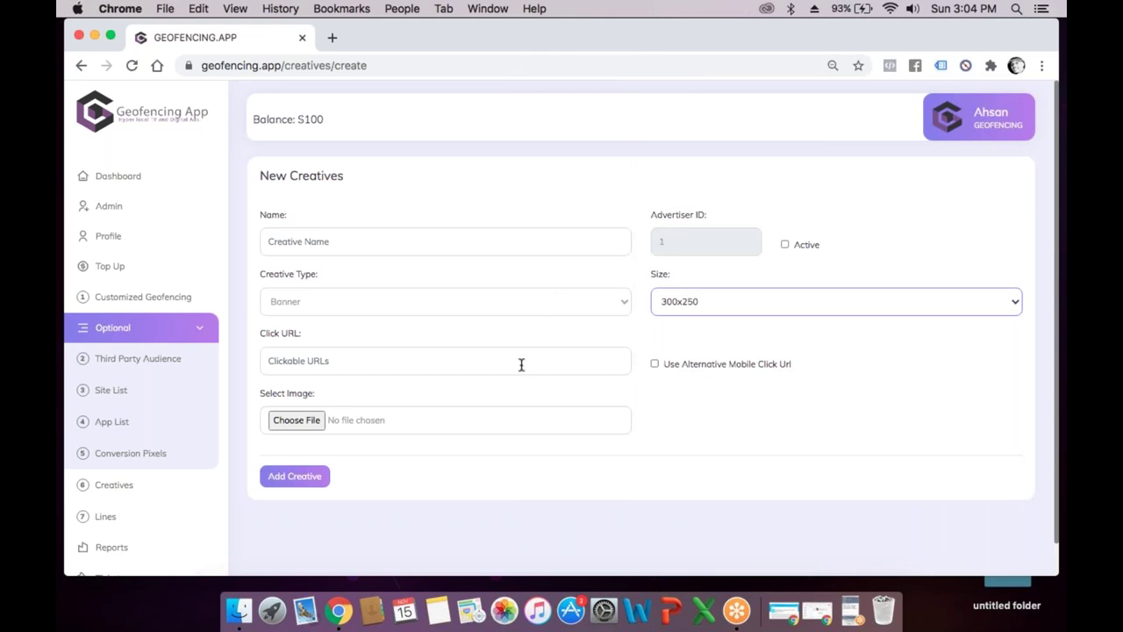
Preview the new creative form with the creative type set to Video and to Audio
left_click(552, 294)
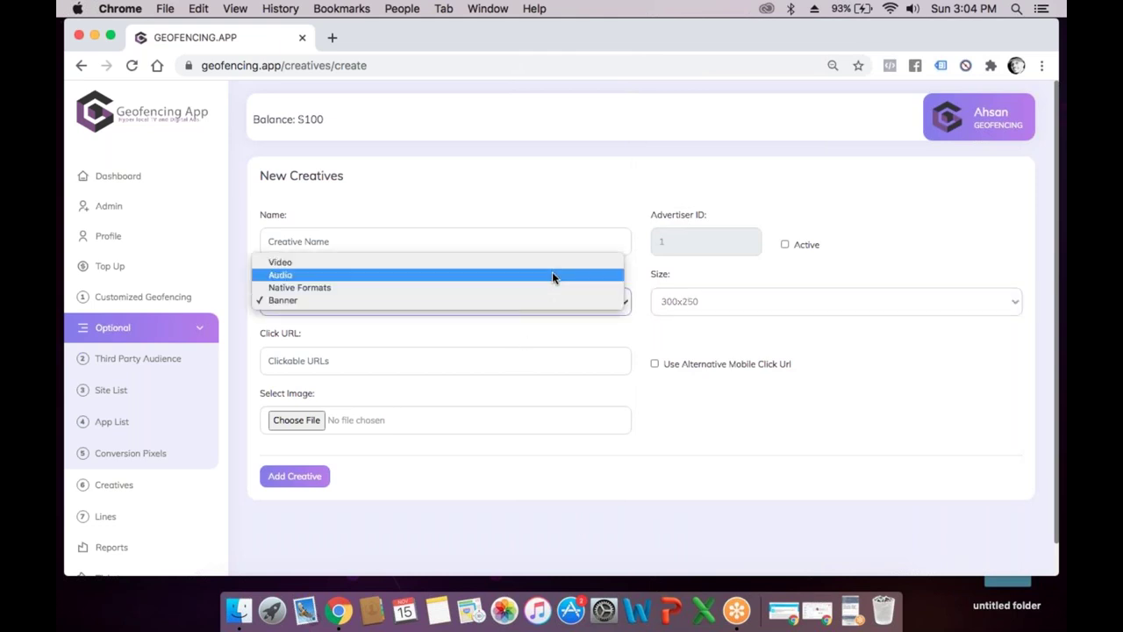
left_click(548, 263)
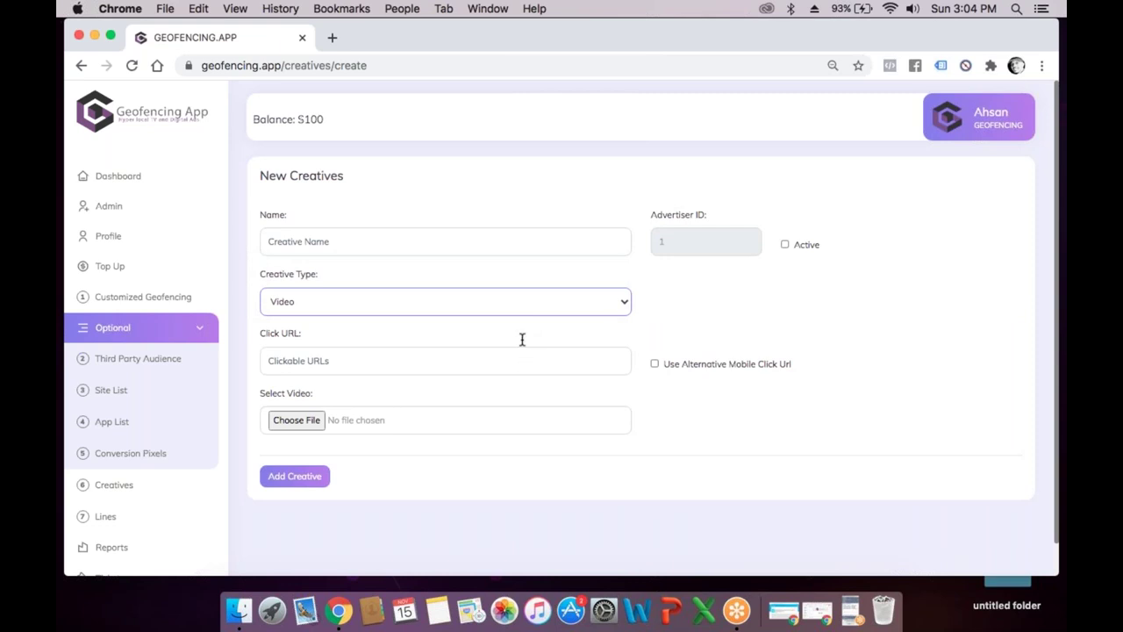
left_click(519, 303)
left_click(517, 311)
scroll(489, 396, "down", 2)
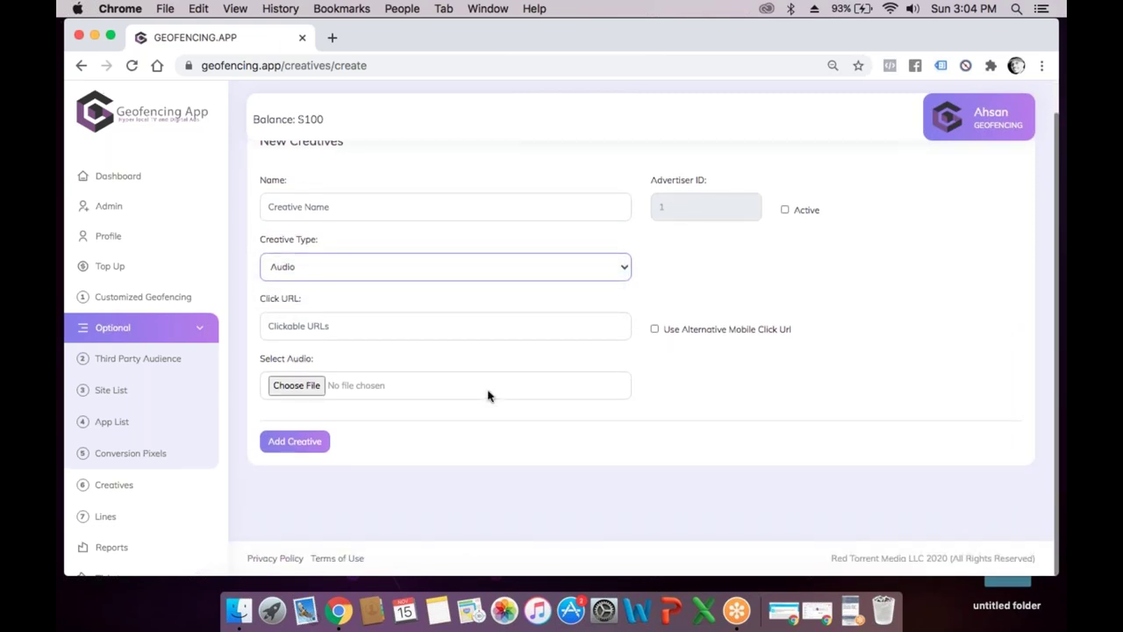
Start a new campaign line and compare the Basic and Advanced setting modes, choosing Advanced
left_click(98, 522)
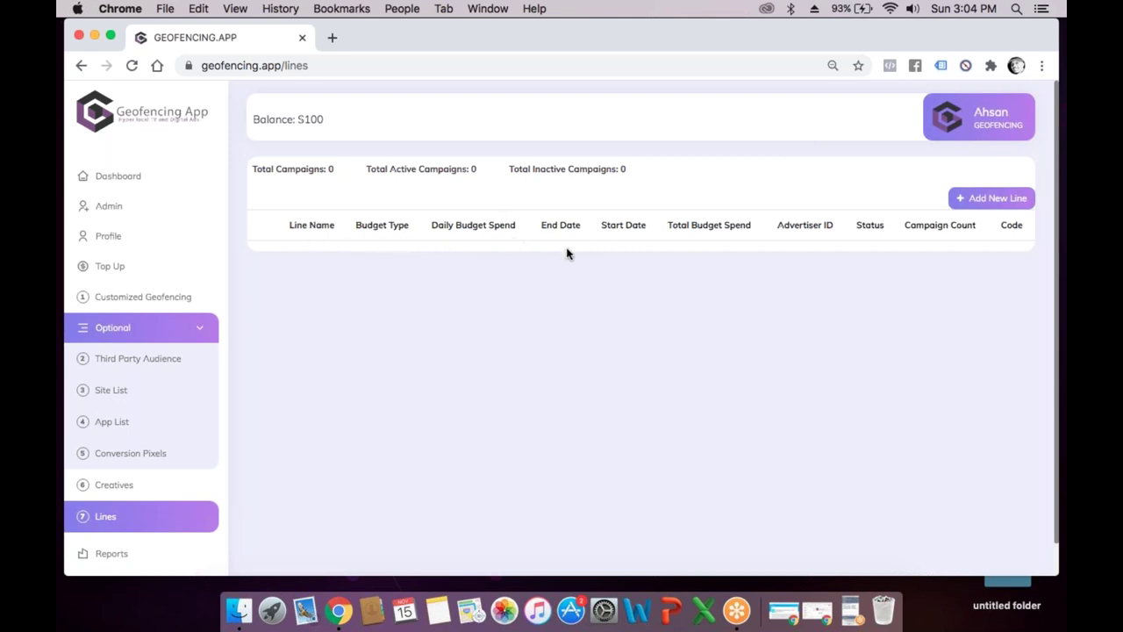
left_click(971, 202)
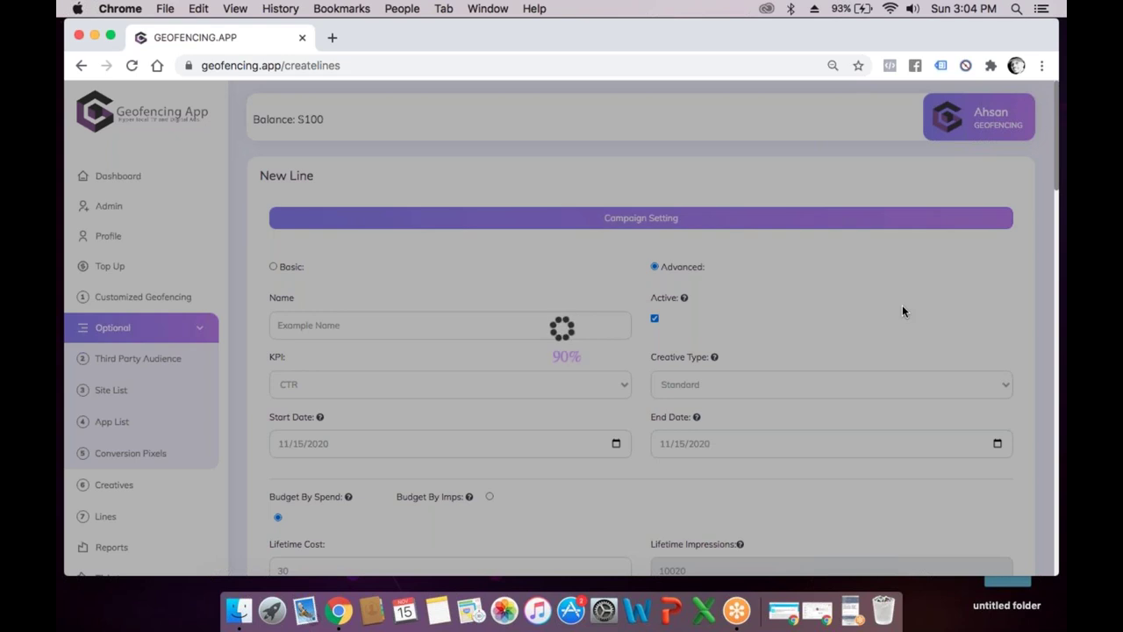
scroll(902, 311, "down", 2)
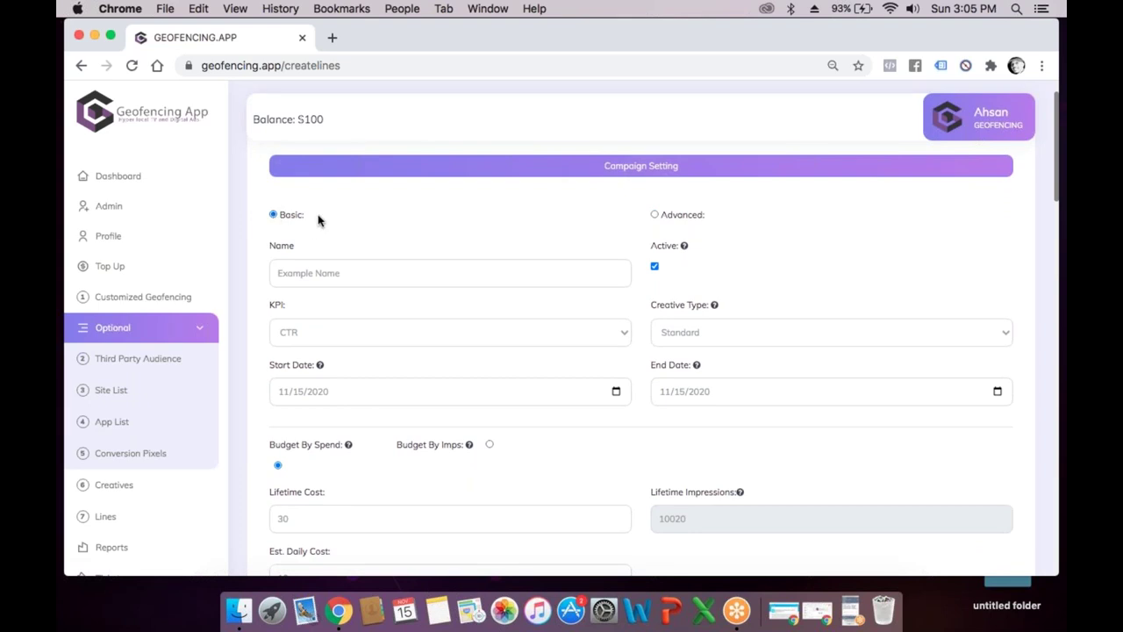
left_click(655, 215)
Review the new line's KPI and creative type options, keeping CTR and Standard
scroll(652, 258, "down", 2)
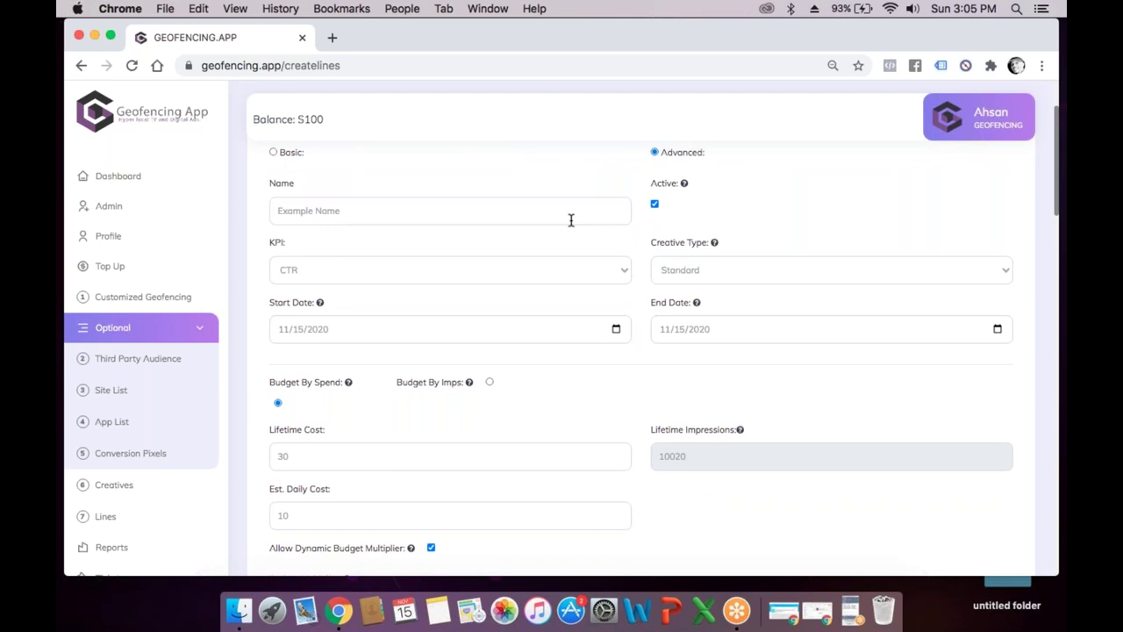
scroll(568, 283, "down", 1)
left_click(551, 243)
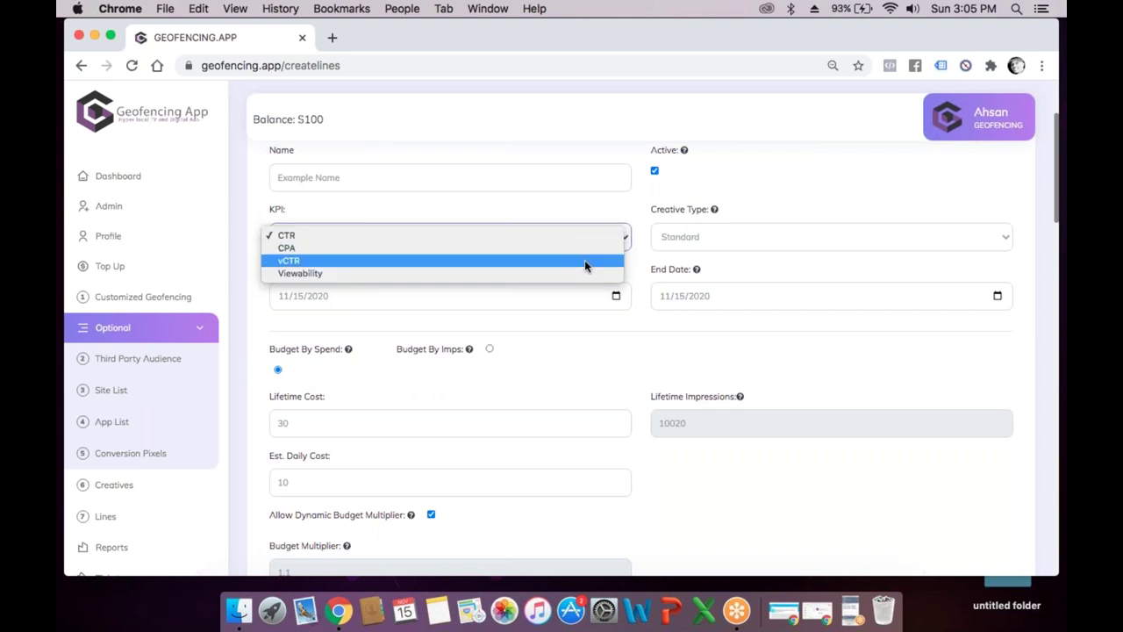
left_click(612, 212)
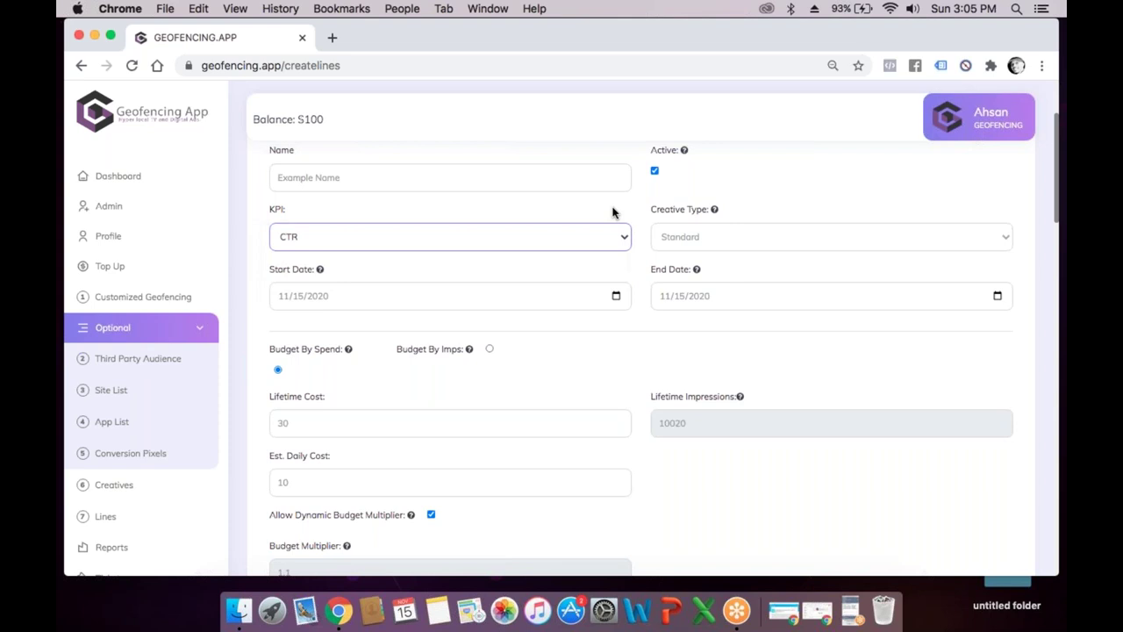
left_click(669, 236)
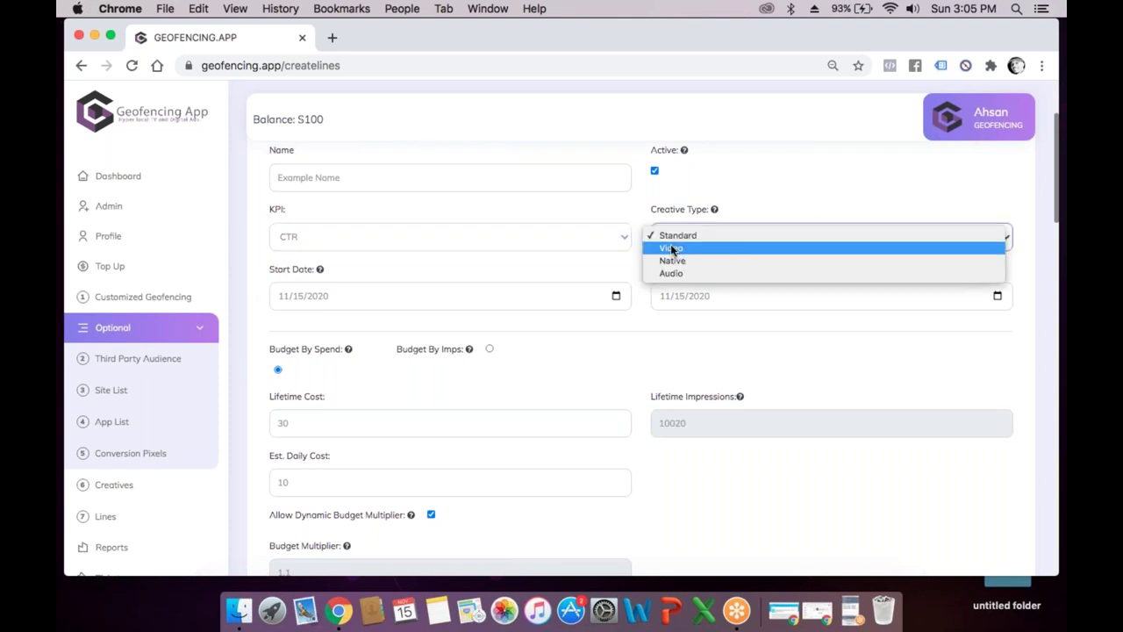
left_click(654, 234)
Examine the new line's date, budget, dynamic multiplier, frequency cap and bid settings
scroll(641, 221, "down", 5)
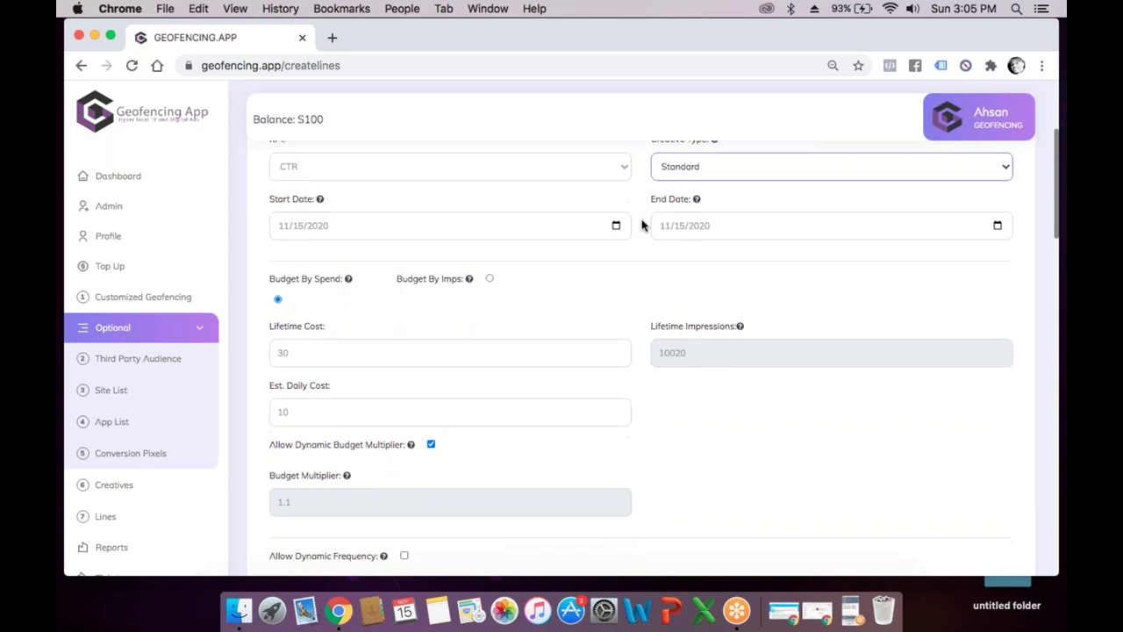
scroll(604, 228, "down", 4)
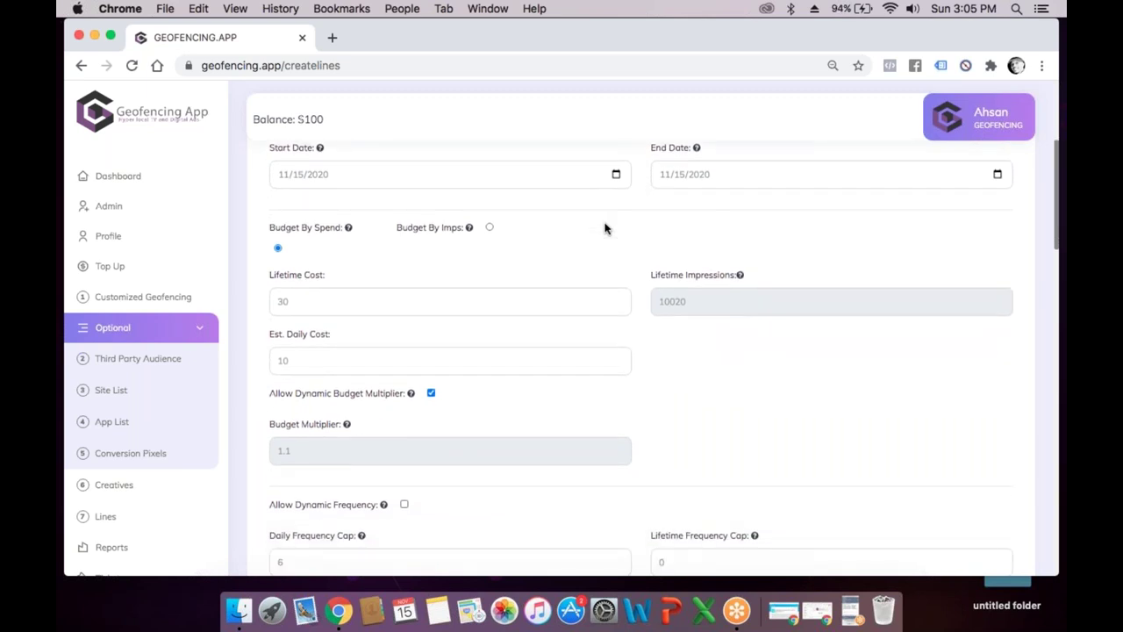
scroll(603, 229, "down", 3)
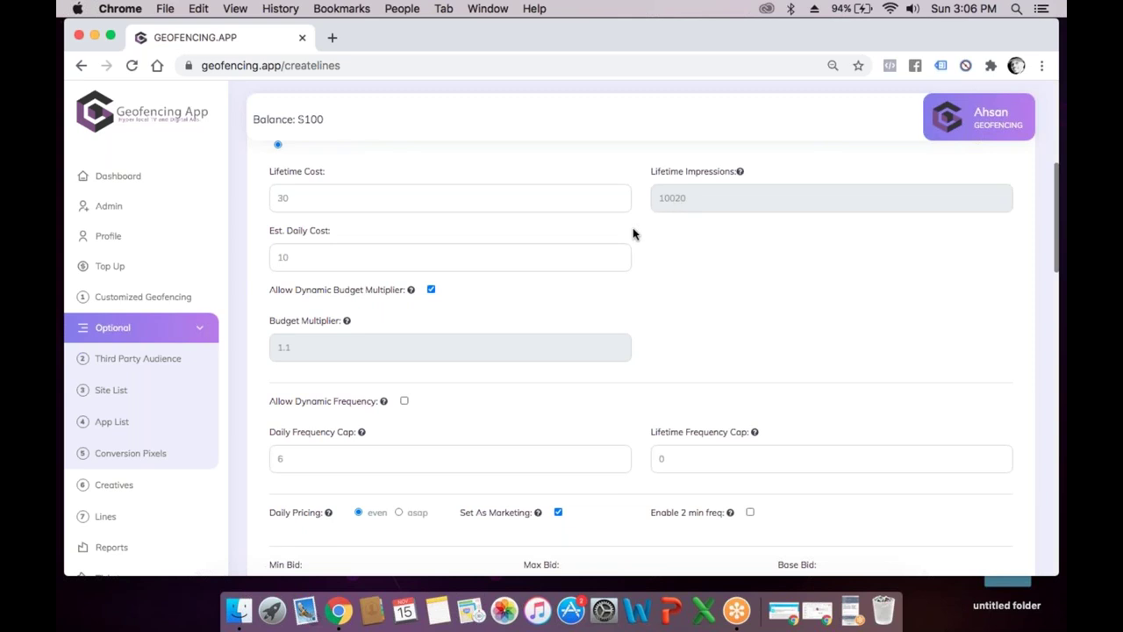
scroll(634, 235, "down", 1)
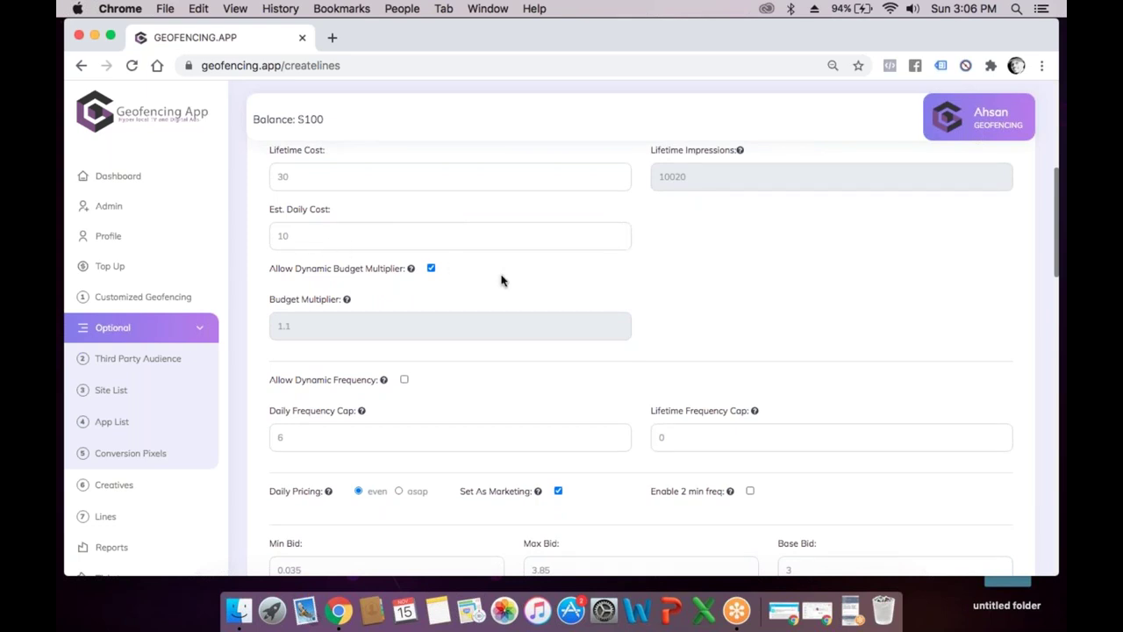
scroll(501, 279, "down", 2)
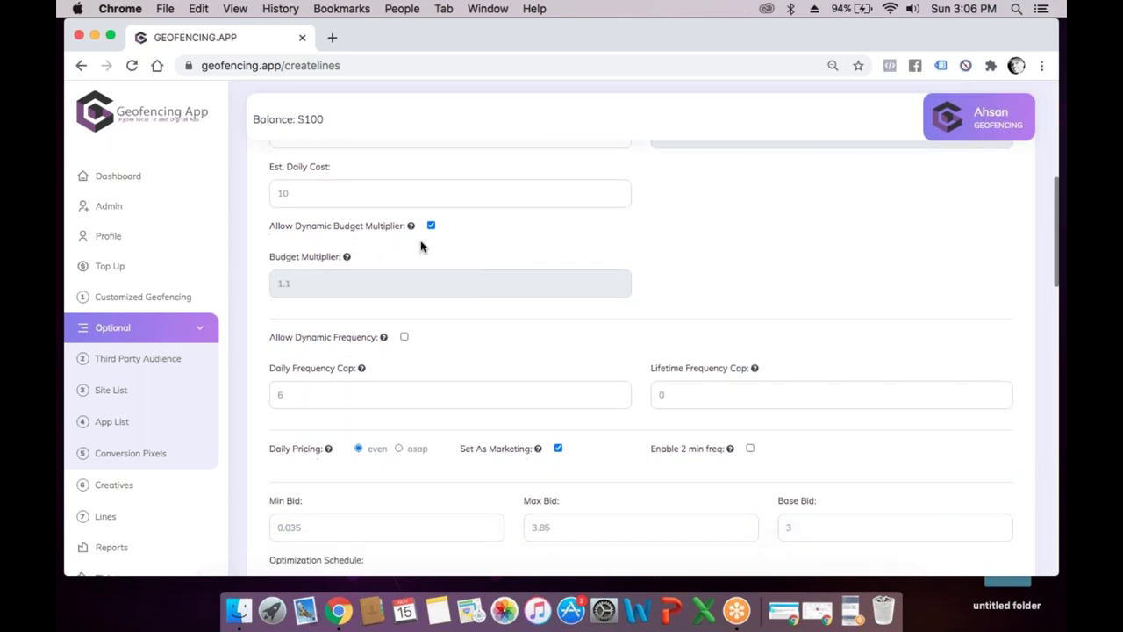
Examine the new line's dynamic frequency, daily pricing, marketing, min/max/base bid and optimization schedule settings
scroll(471, 250, "down", 5)
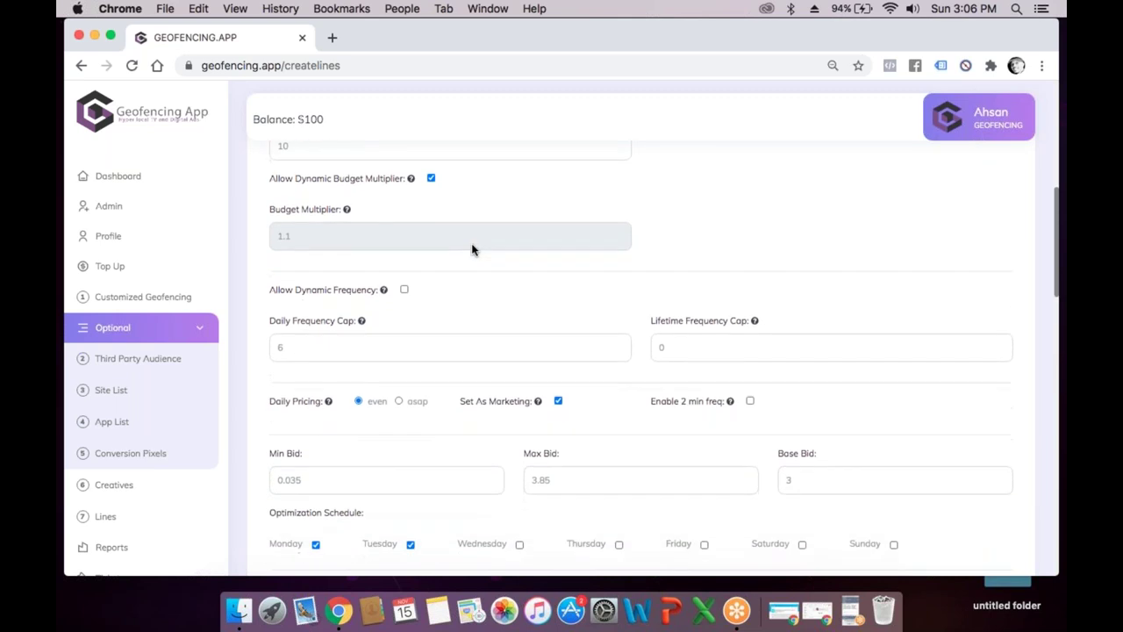
scroll(474, 246, "down", 1)
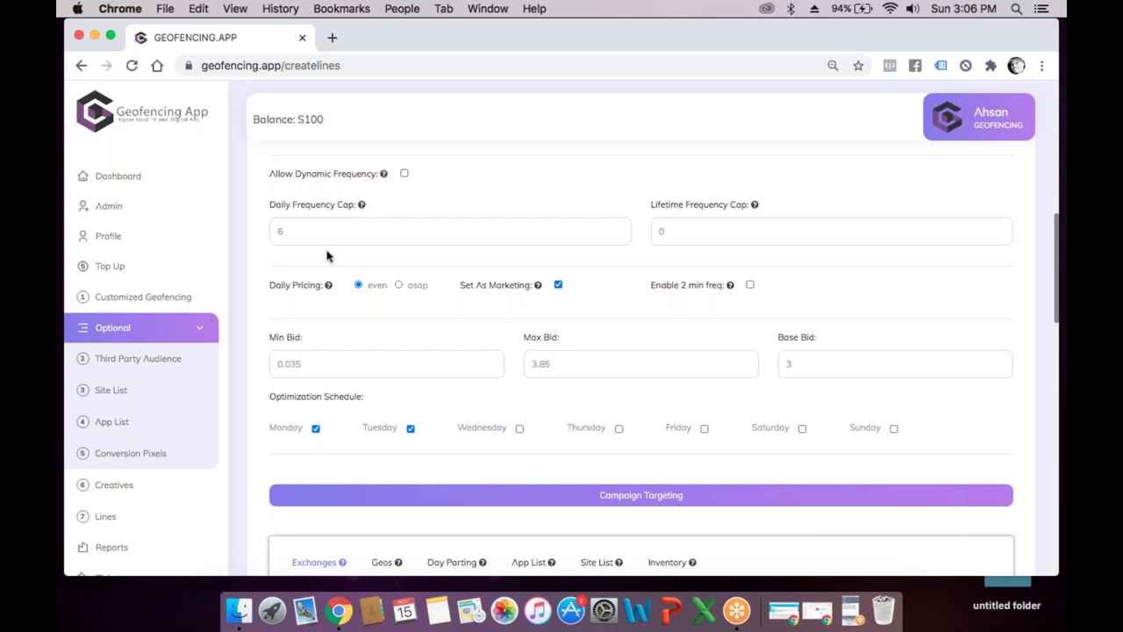
scroll(327, 296, "down", 3)
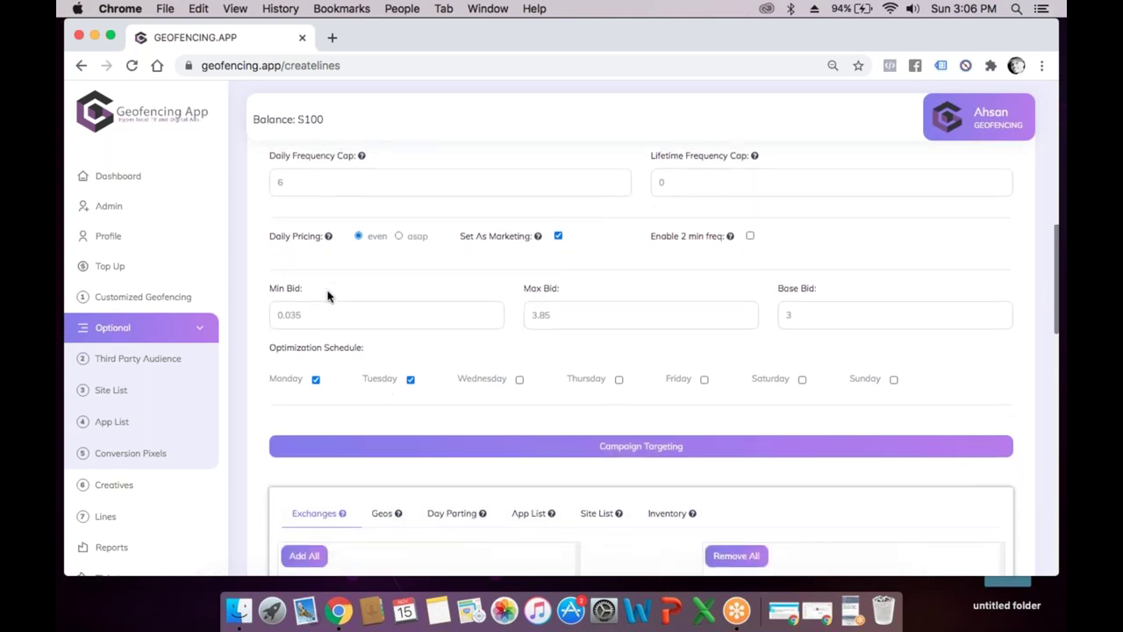
scroll(327, 279, "down", 1)
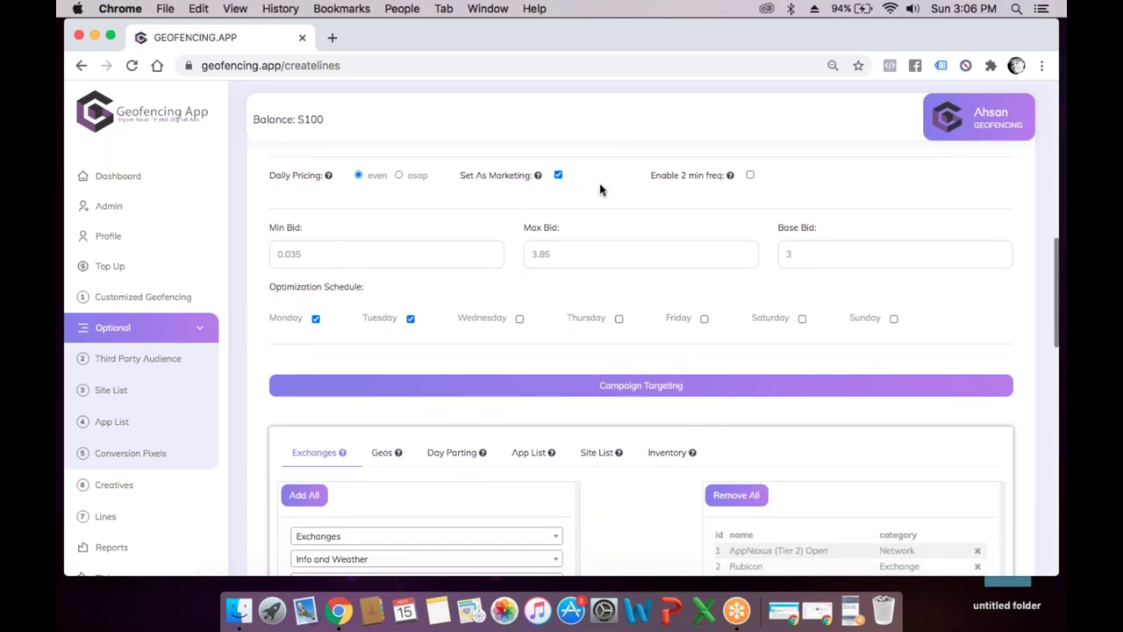
scroll(526, 215, "down", 2)
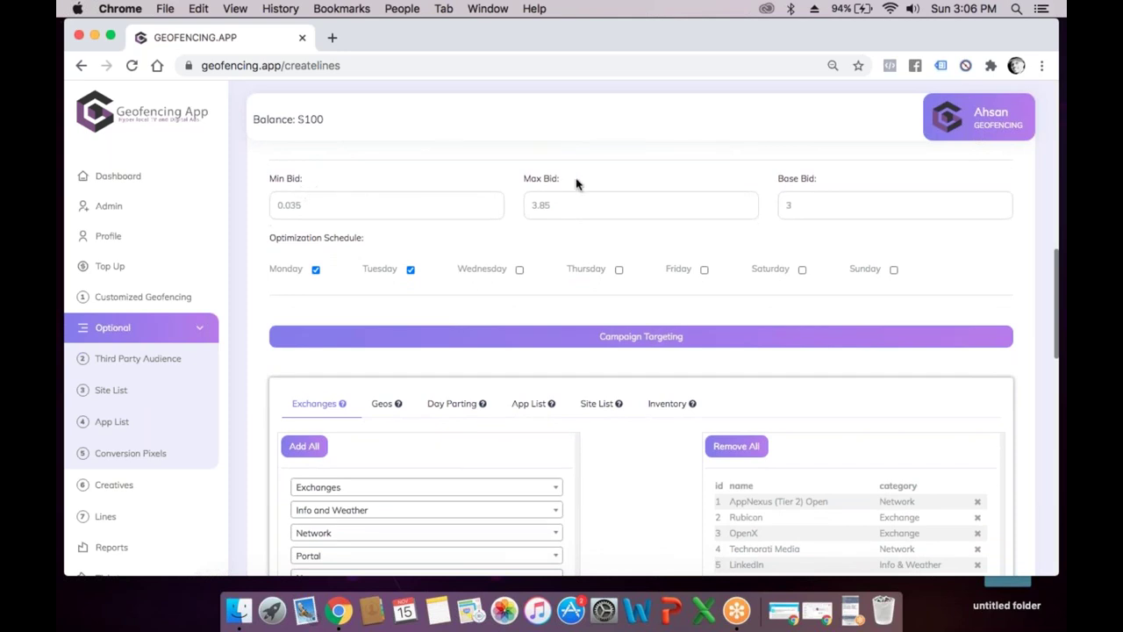
scroll(794, 191, "down", 3)
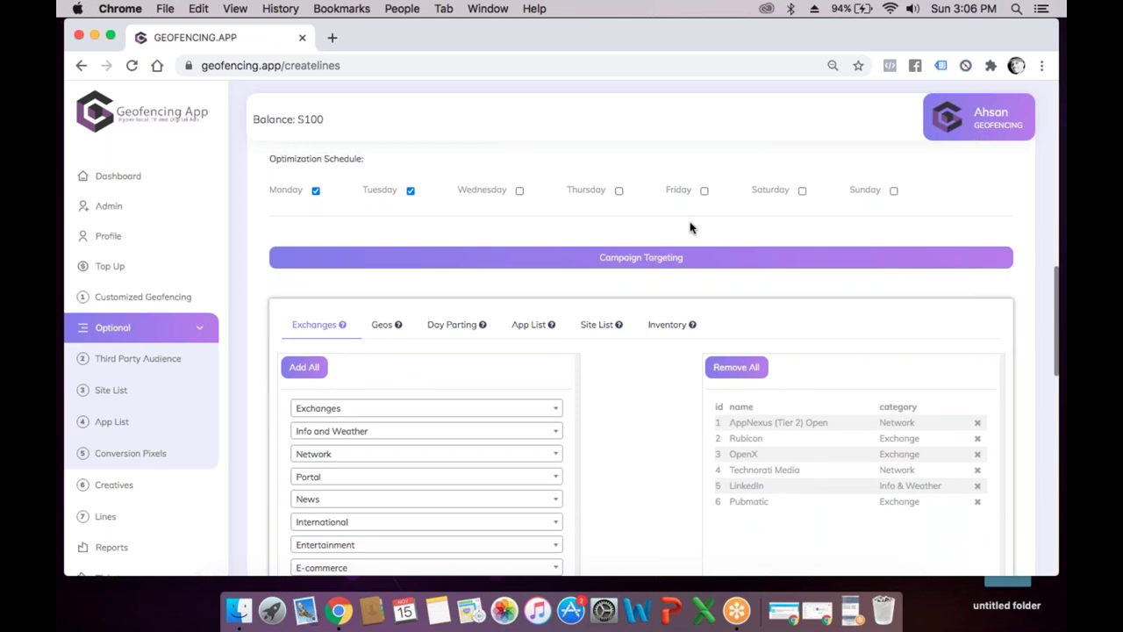
Review the Exchanges and Geos campaign targeting, including the available regions and DMAs
scroll(689, 227, "down", 5)
scroll(690, 227, "down", 1)
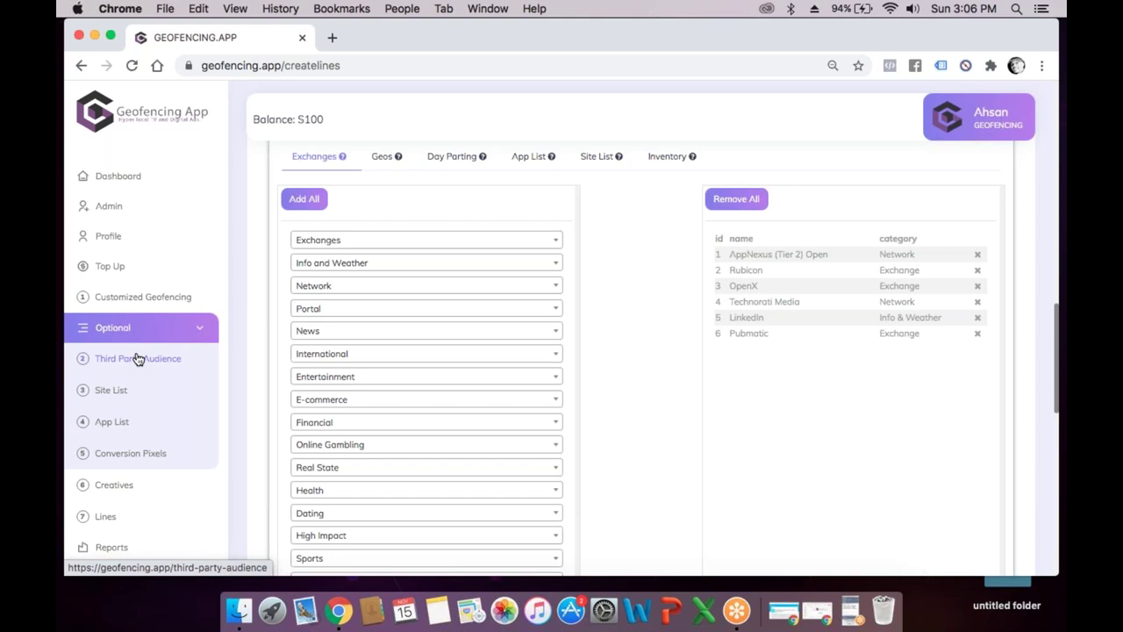
scroll(666, 332, "up", 1)
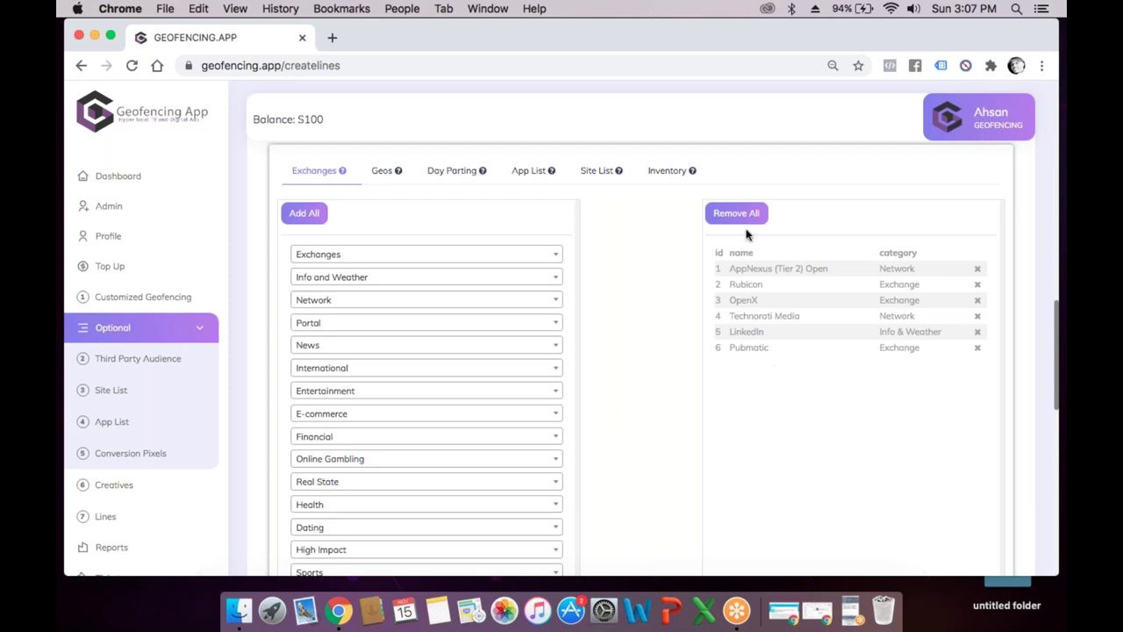
left_click(380, 171)
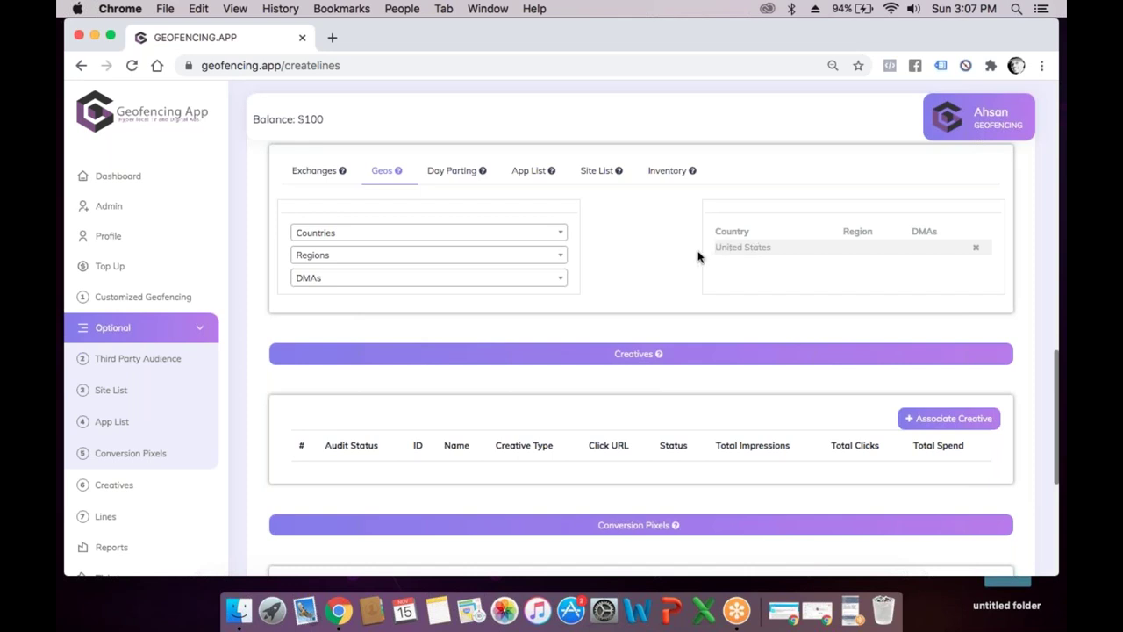
left_click(559, 258)
left_click(560, 258)
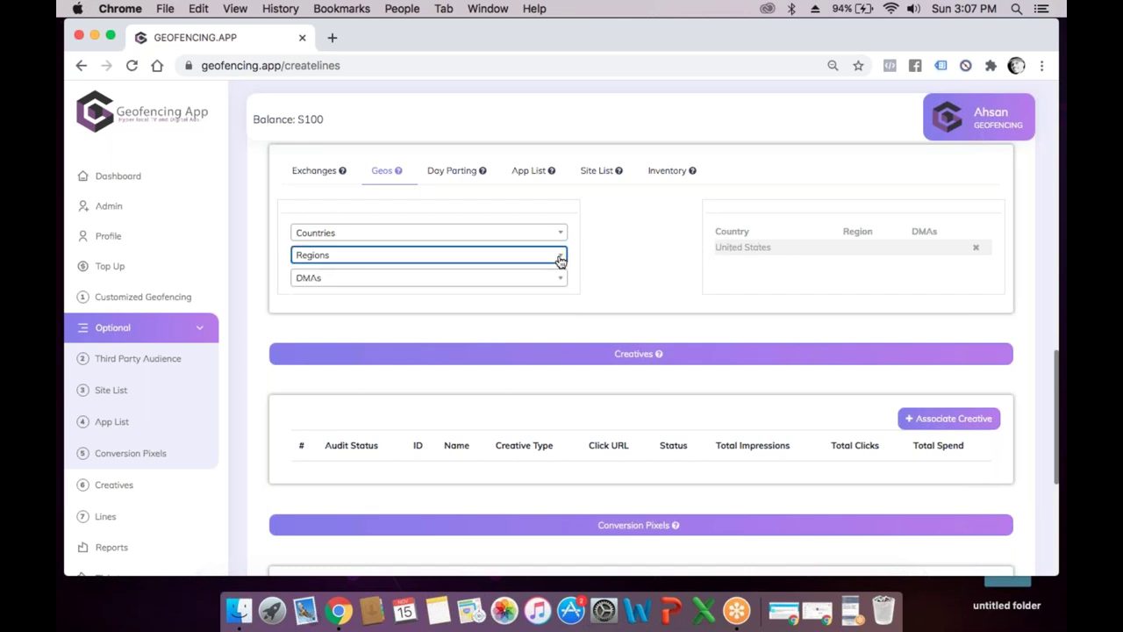
left_click(553, 278)
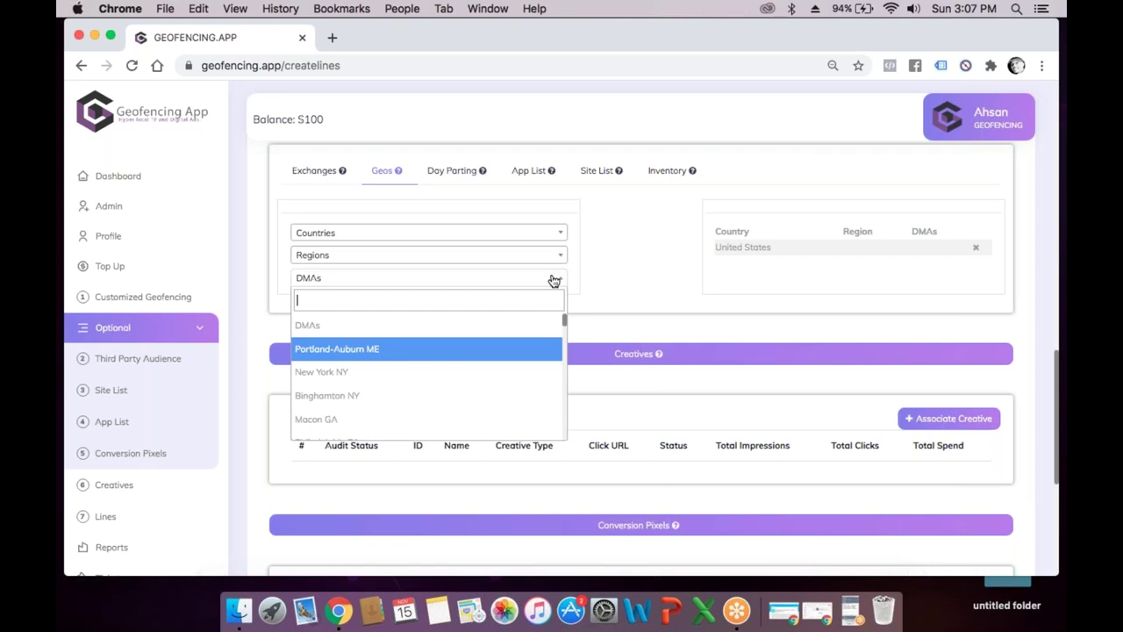
left_click(640, 270)
Review the line's Day Parting, App List and Site List targeting options
left_click(462, 179)
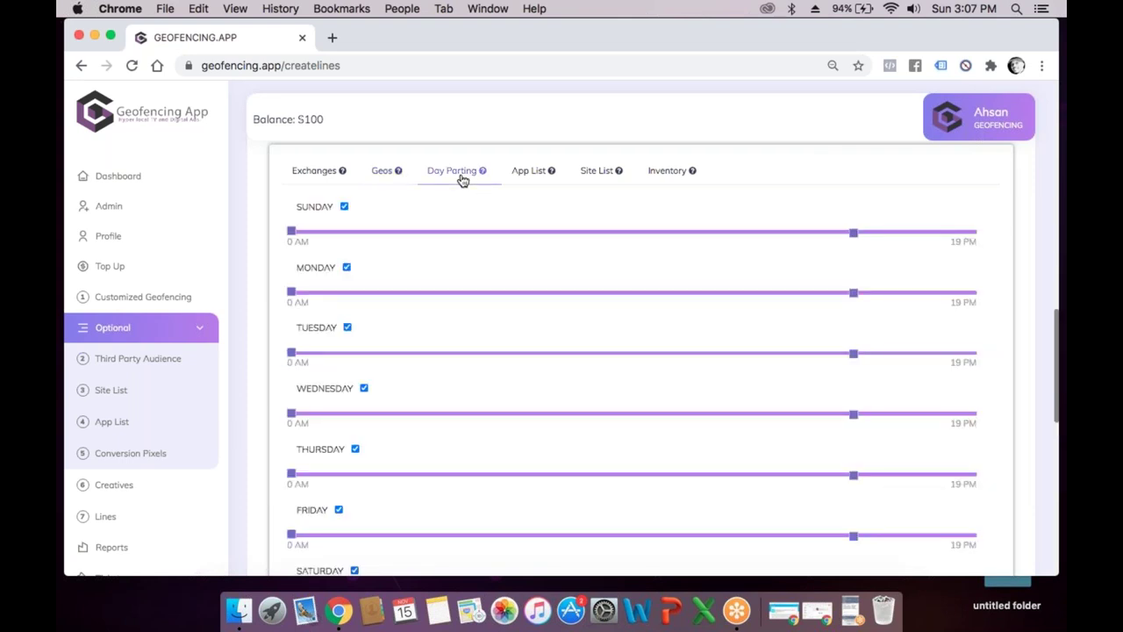
left_click(531, 180)
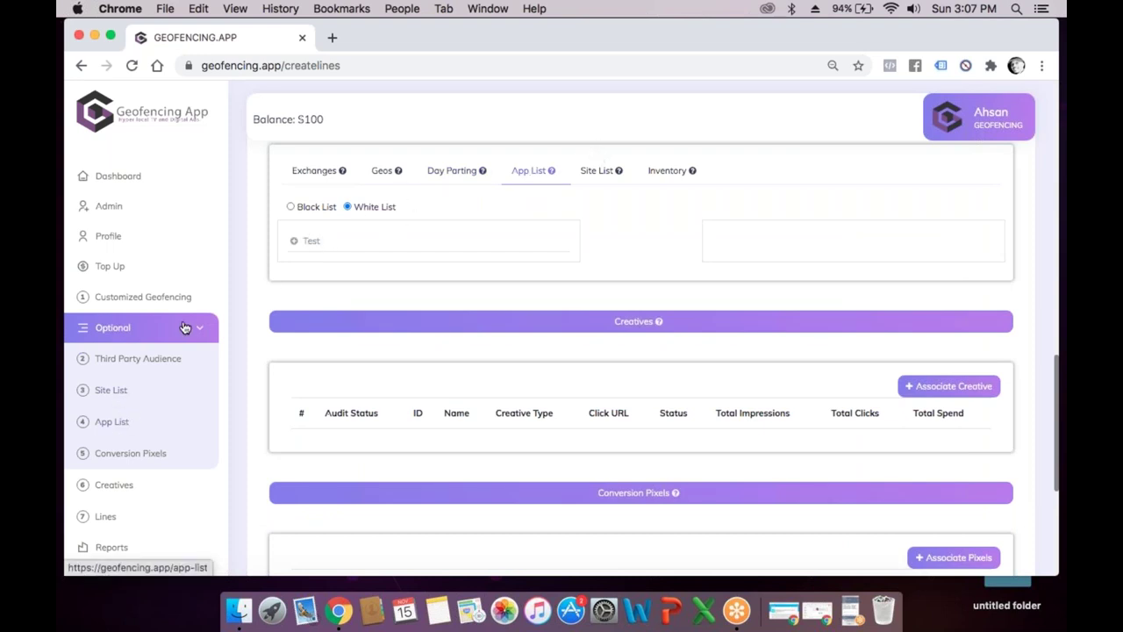
left_click(601, 174)
Include Windows among the operating systems in the line's Inventory targeting
left_click(667, 170)
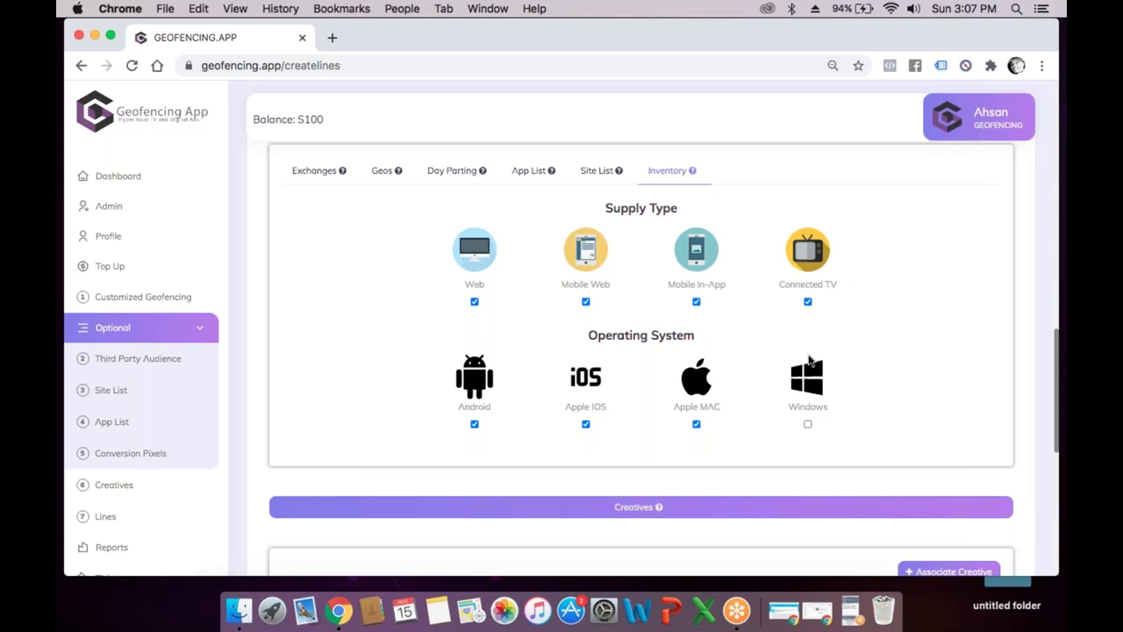
left_click(807, 424)
scroll(807, 425, "down", 1)
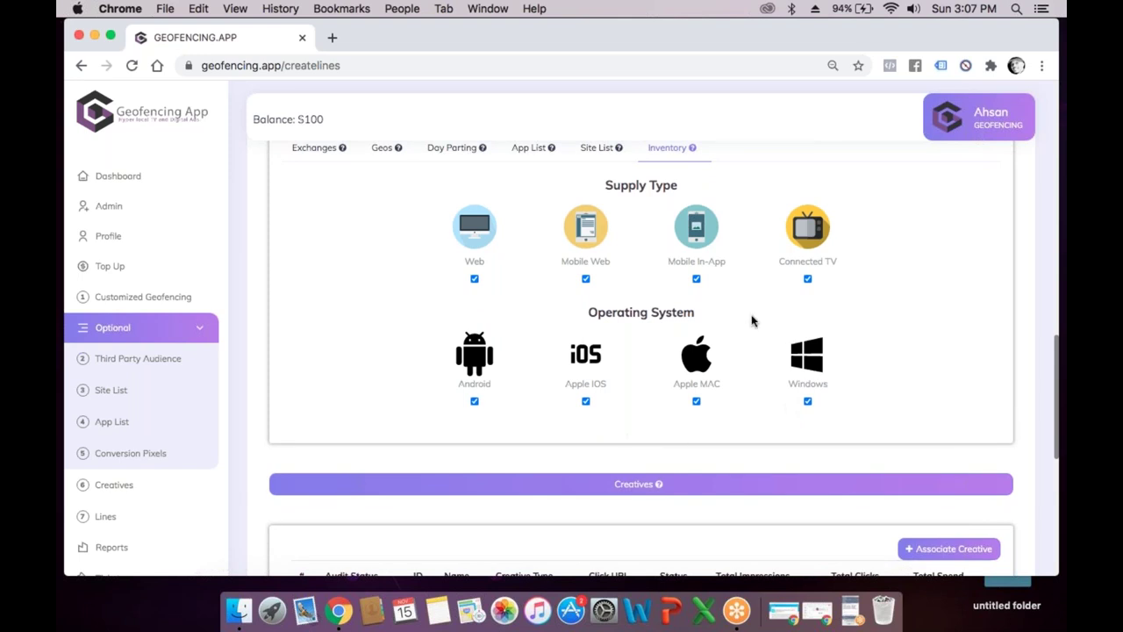
Check the creatives available to associate with the line and review its Conversion Pixels and Audiences sections
scroll(752, 319, "down", 5)
scroll(752, 320, "down", 1)
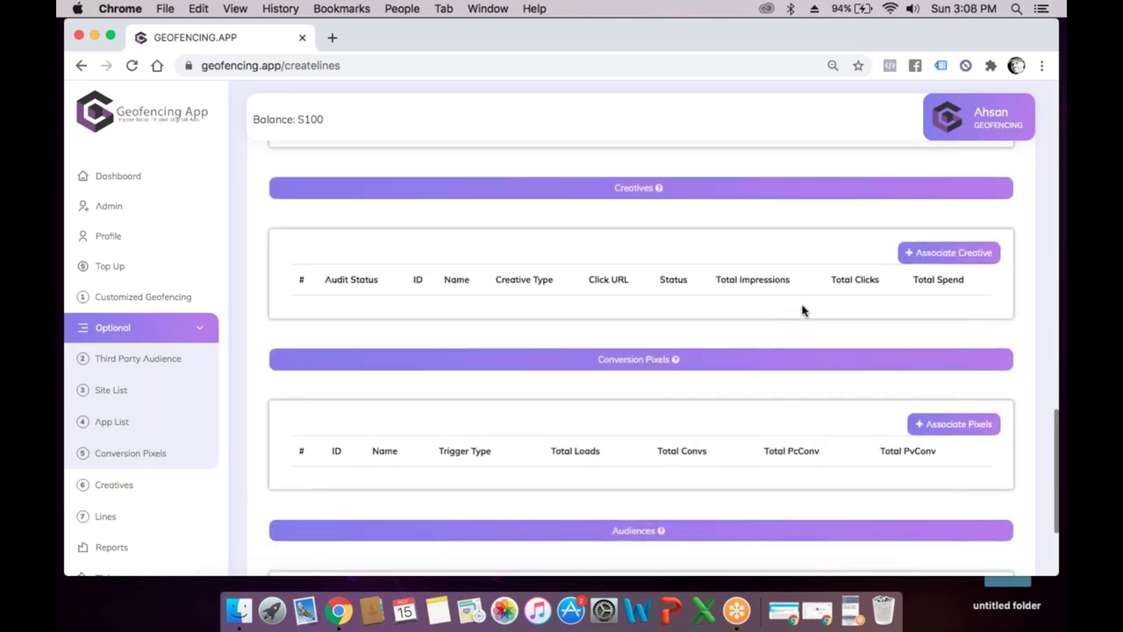
left_click(915, 256)
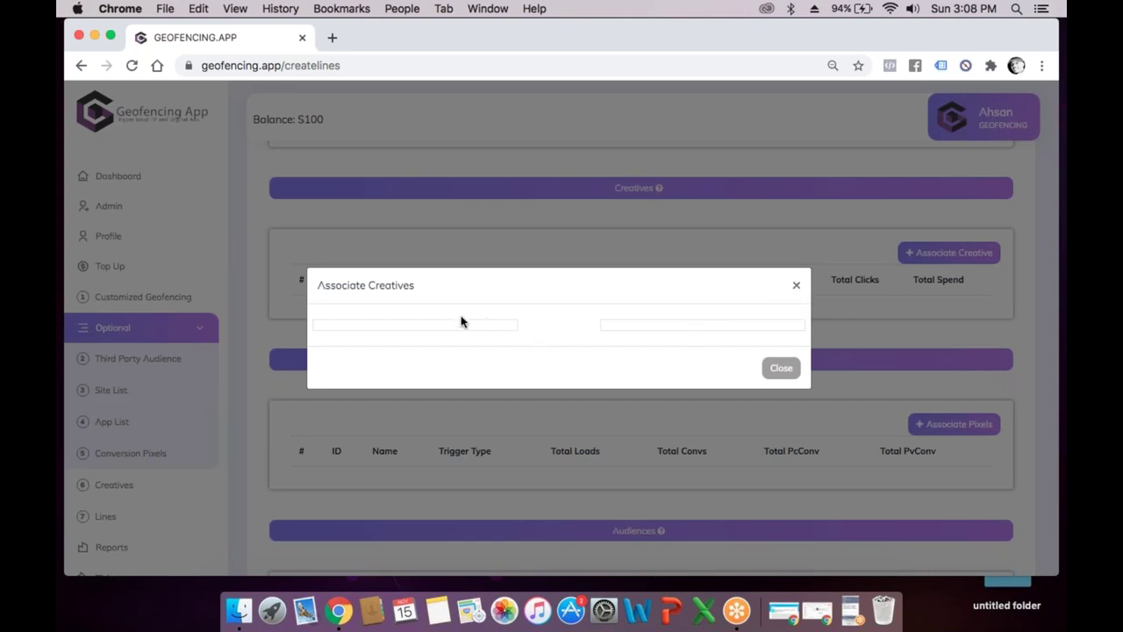
left_click(794, 287)
scroll(893, 295, "down", 3)
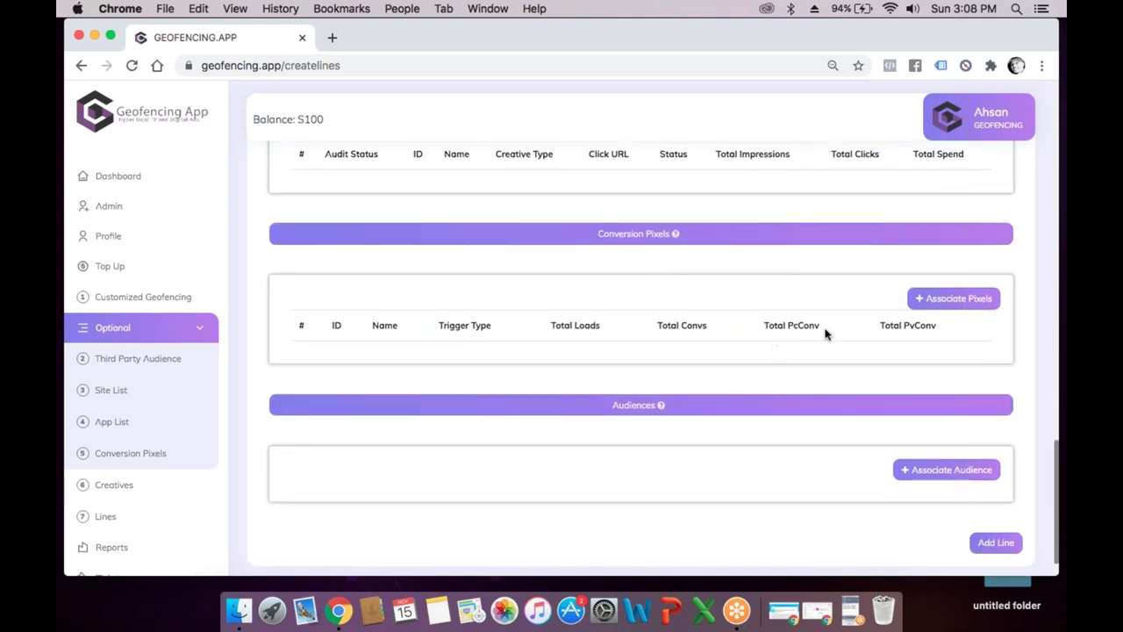
scroll(809, 368, "down", 1)
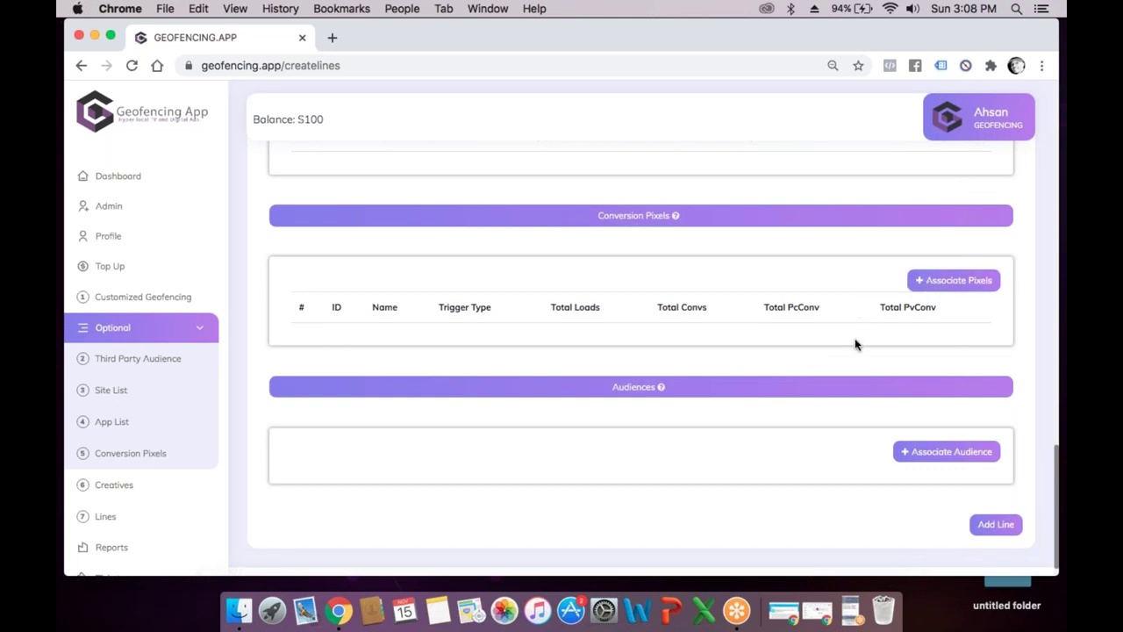
In the line's audience association, choose the Small Fence Low Volume audience, set Target to all and add a group
left_click(900, 451)
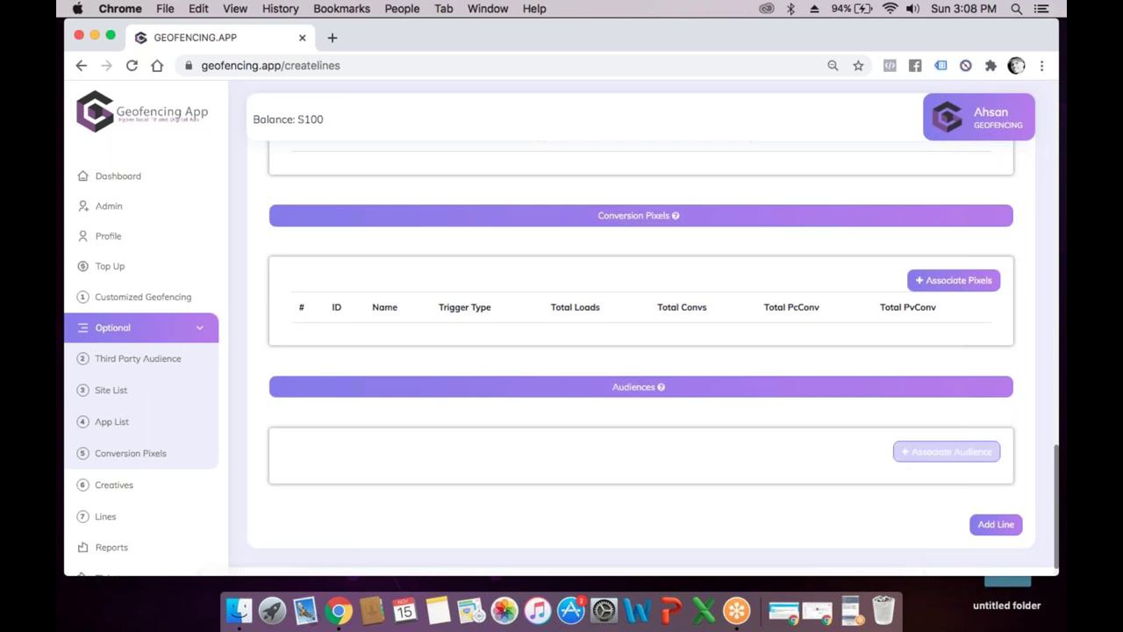
left_click(418, 219)
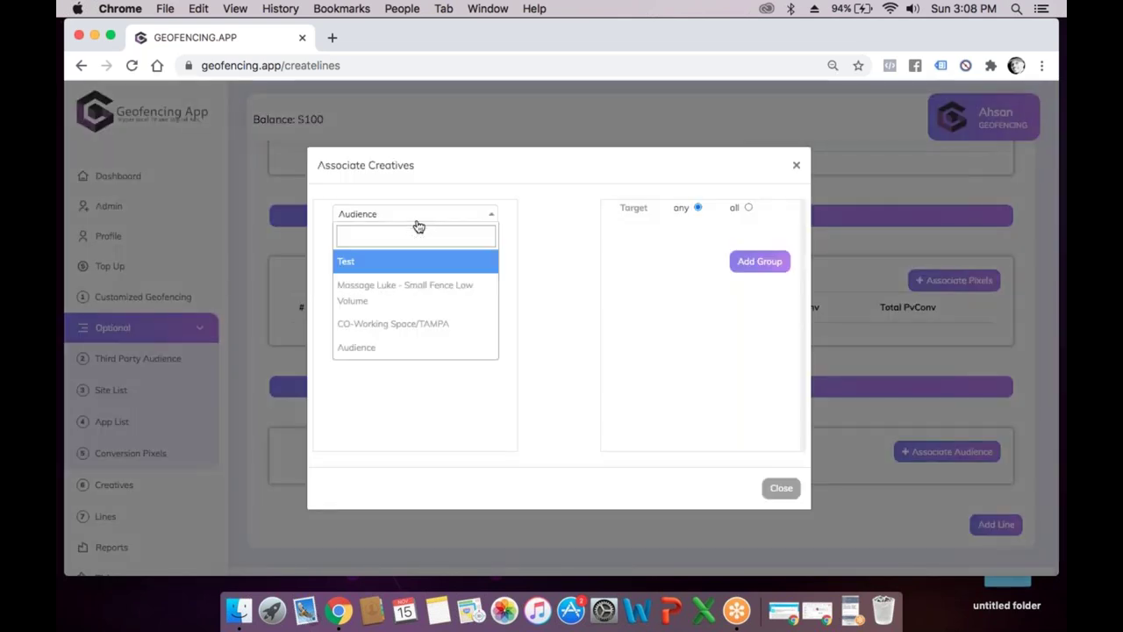
left_click(403, 299)
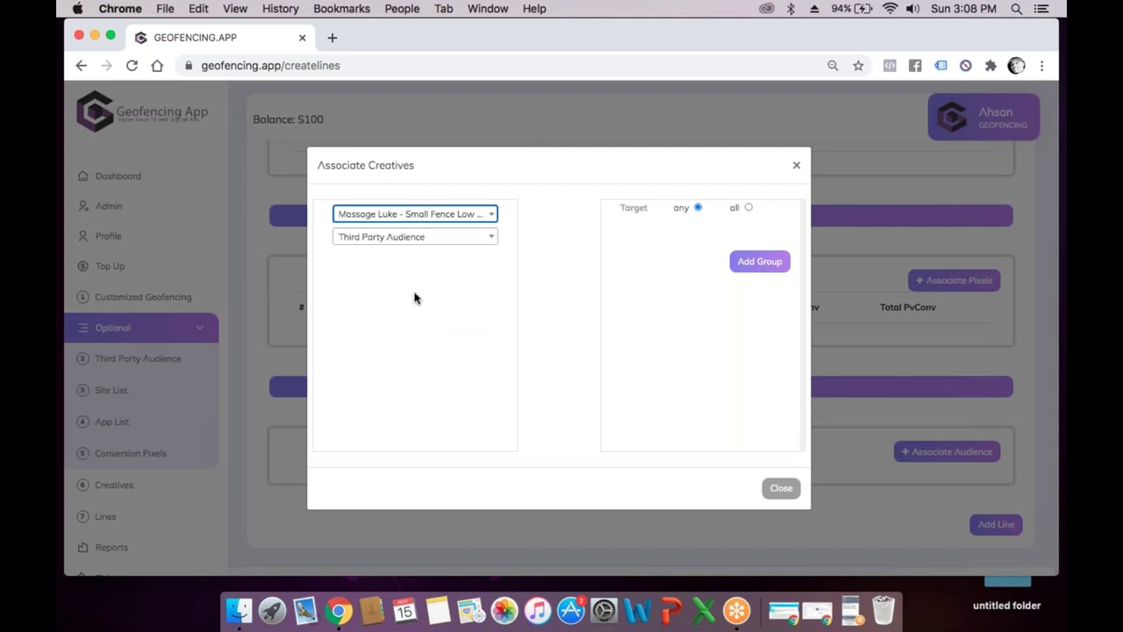
left_click(749, 208)
left_click(753, 256)
Choose the third-party audience Tech - Enthusiasts - Mobile - Android, add another group and close the audience association
left_click(382, 242)
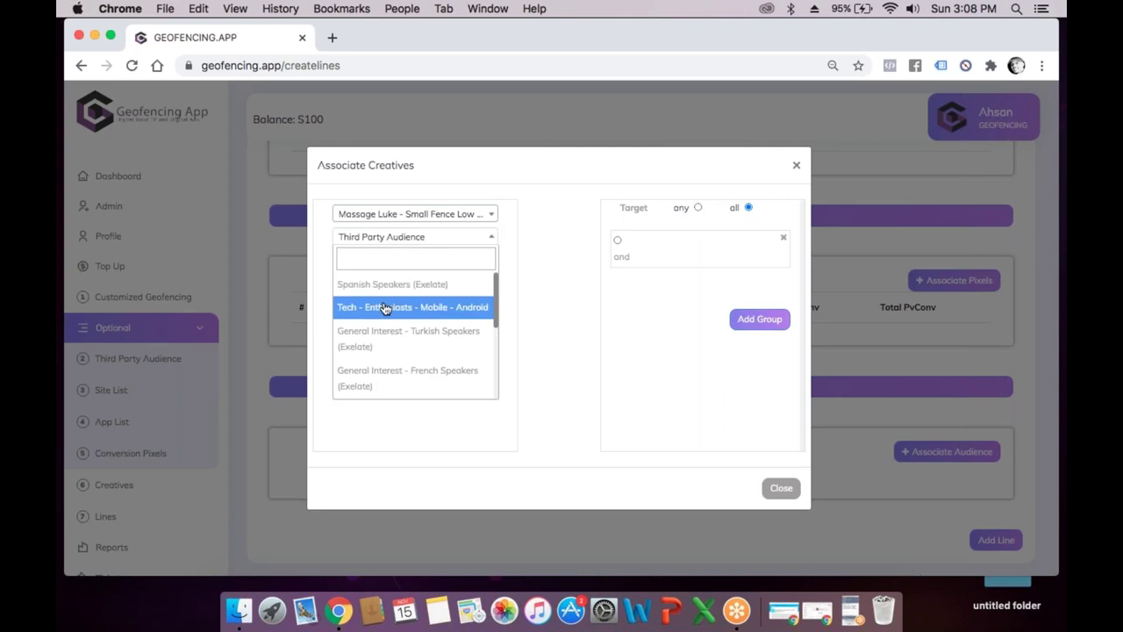
left_click(383, 313)
left_click(755, 319)
left_click(782, 489)
Review the whole line form from its bid and targeting settings down to the Audiences section
scroll(783, 496, "down", 1)
scroll(997, 434, "up", 10)
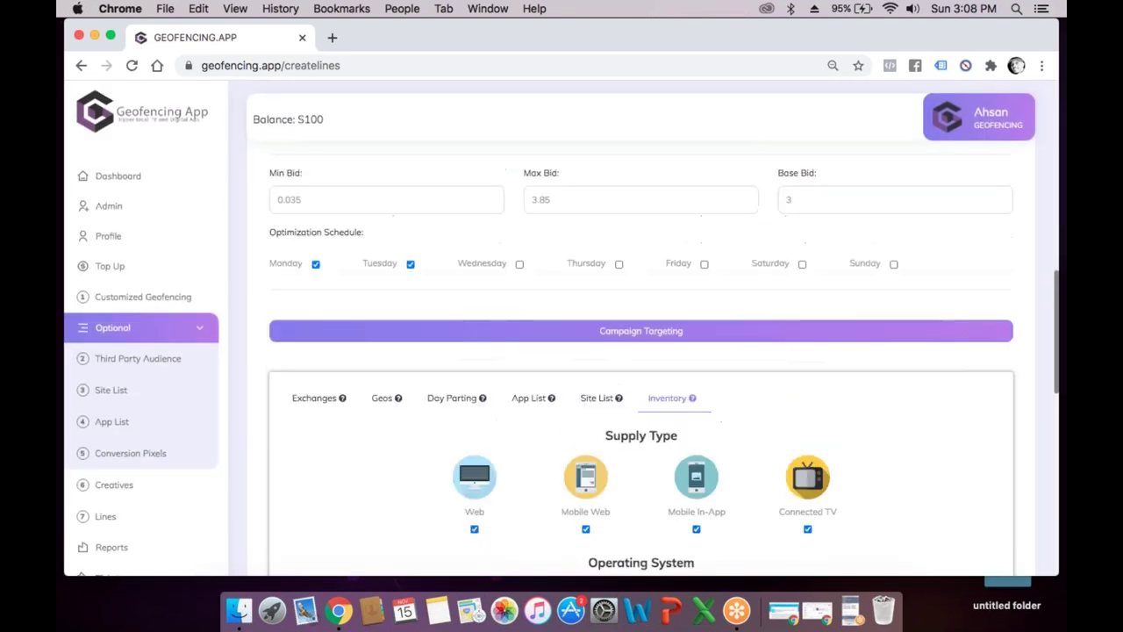
scroll(641, 350, "up", 10)
scroll(997, 426, "down", 20)
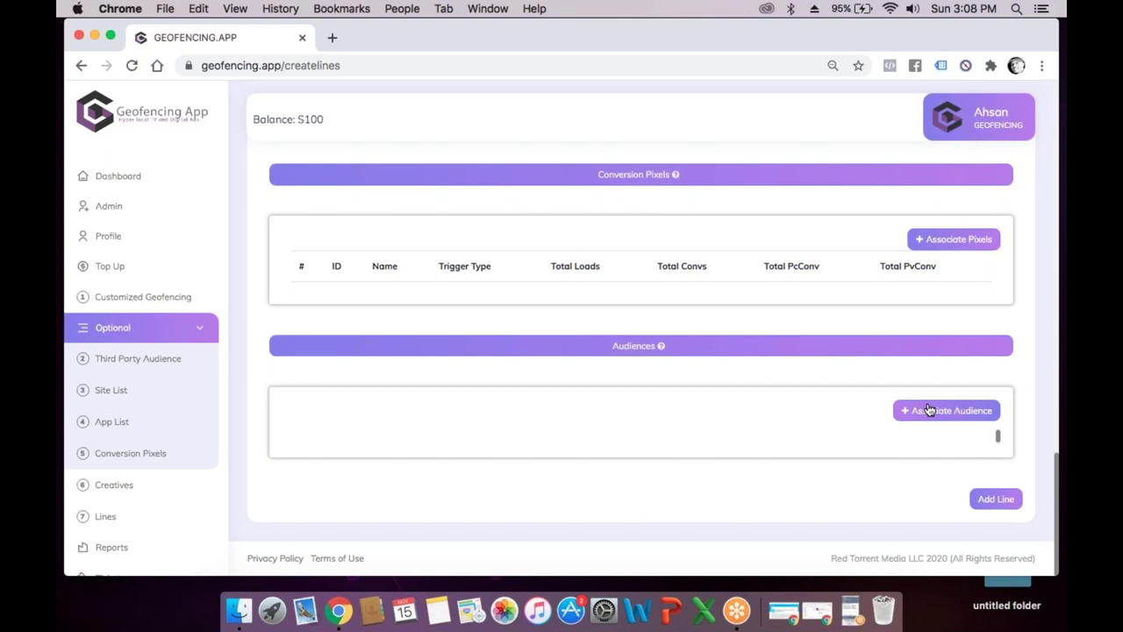
scroll(929, 410, "up", 1)
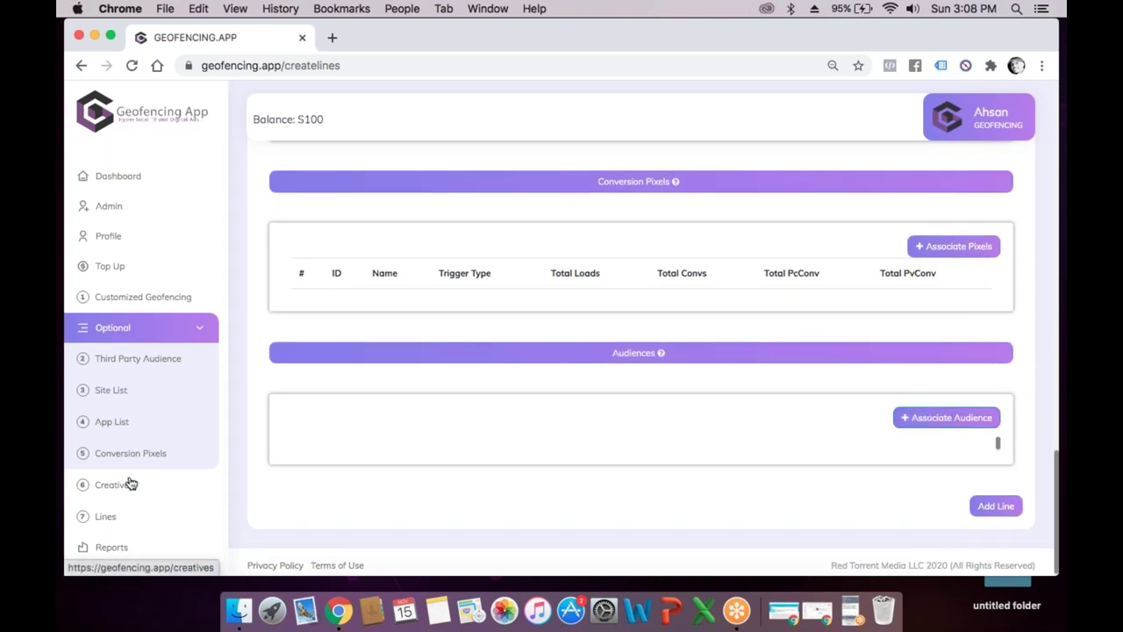
scroll(130, 483, "down", 1)
Open the Reports page and examine the Line Report, Today's Line Report and Line's Creatives Report sections
left_click(121, 530)
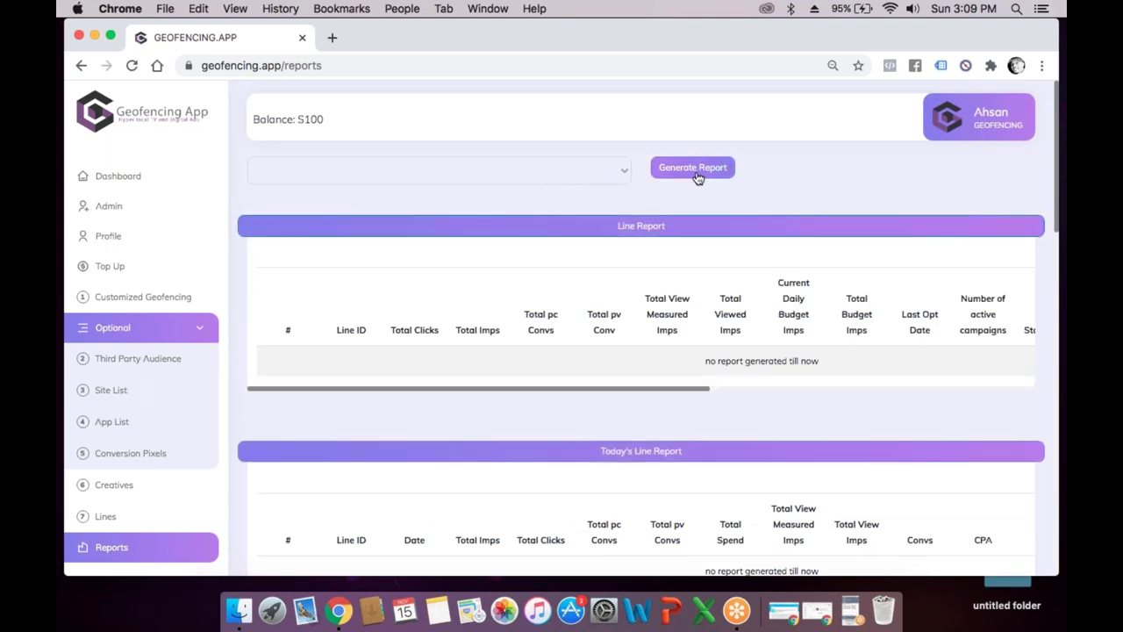
scroll(652, 187, "down", 2)
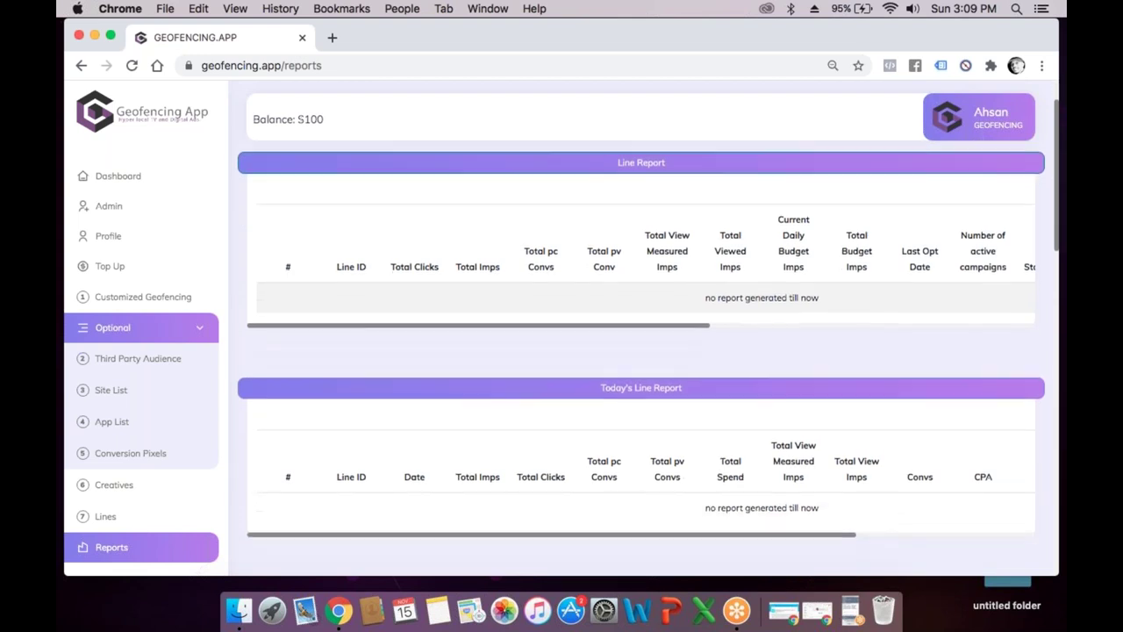
scroll(513, 285, "down", 1)
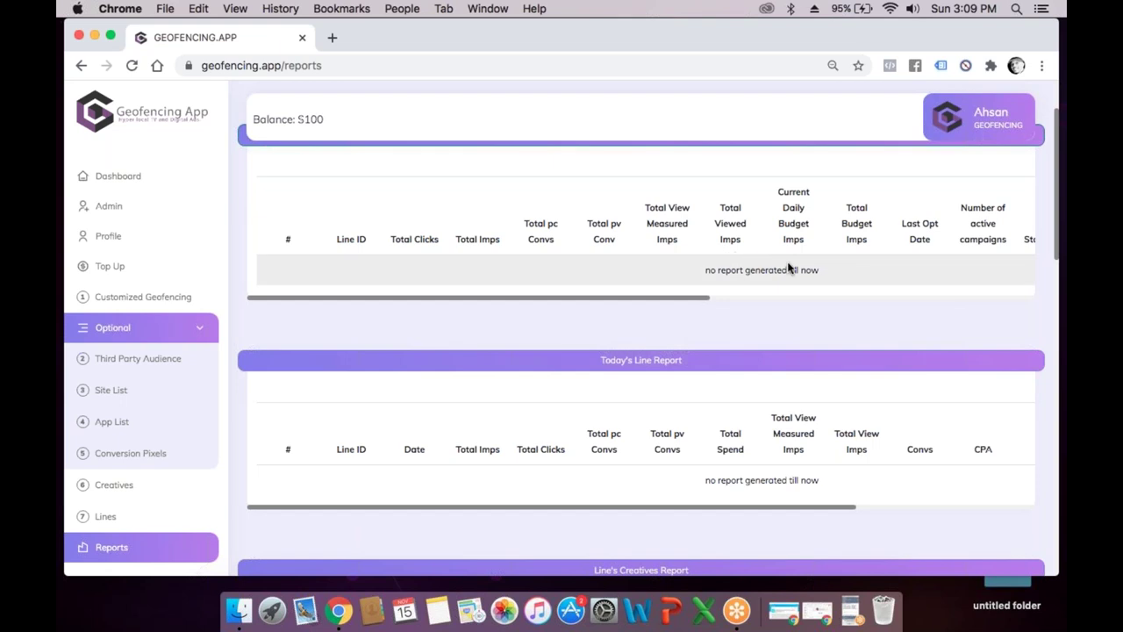
scroll(825, 278, "down", 3)
scroll(825, 283, "down", 5)
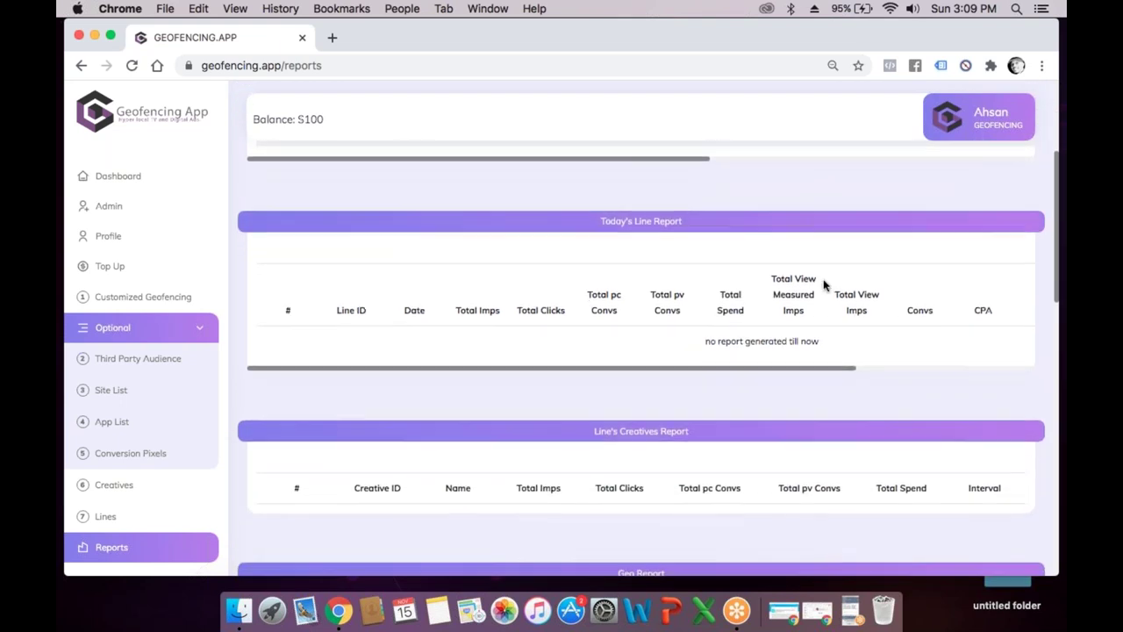
scroll(823, 285, "down", 2)
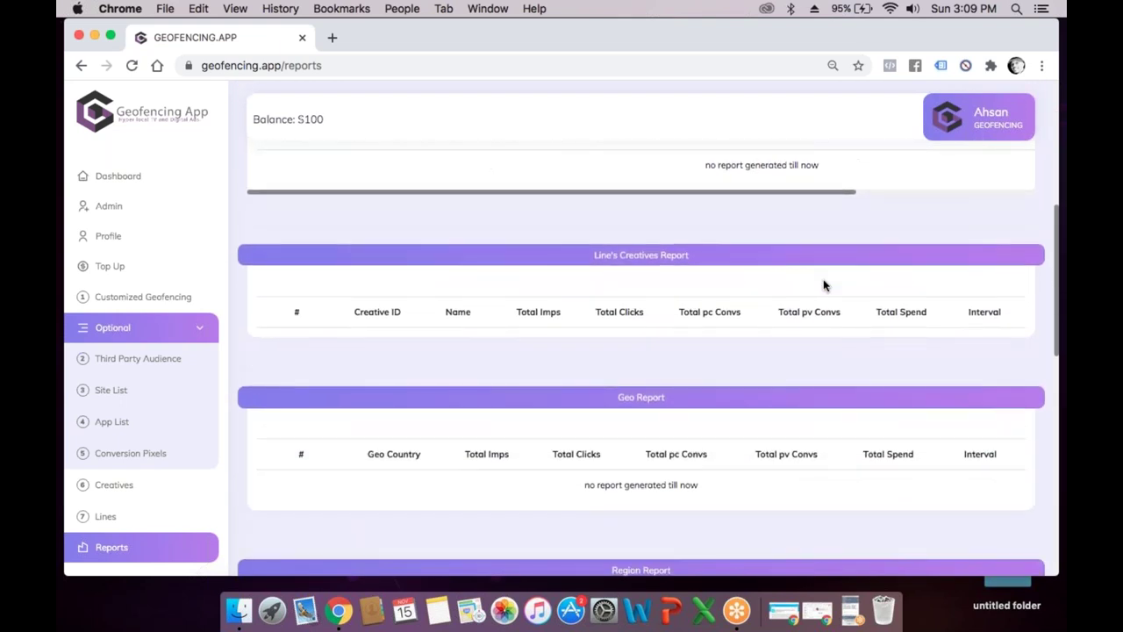
scroll(823, 284, "down", 1)
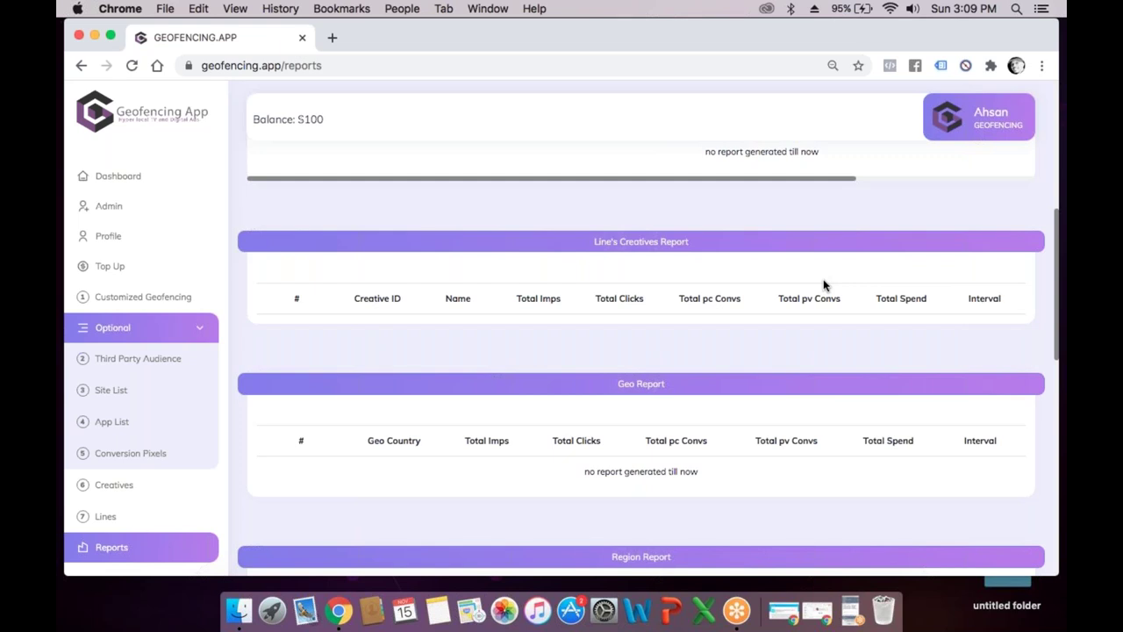
Examine the Geo, Region, Video and Device report sections and their metric columns
scroll(823, 285, "down", 3)
scroll(823, 285, "down", 3)
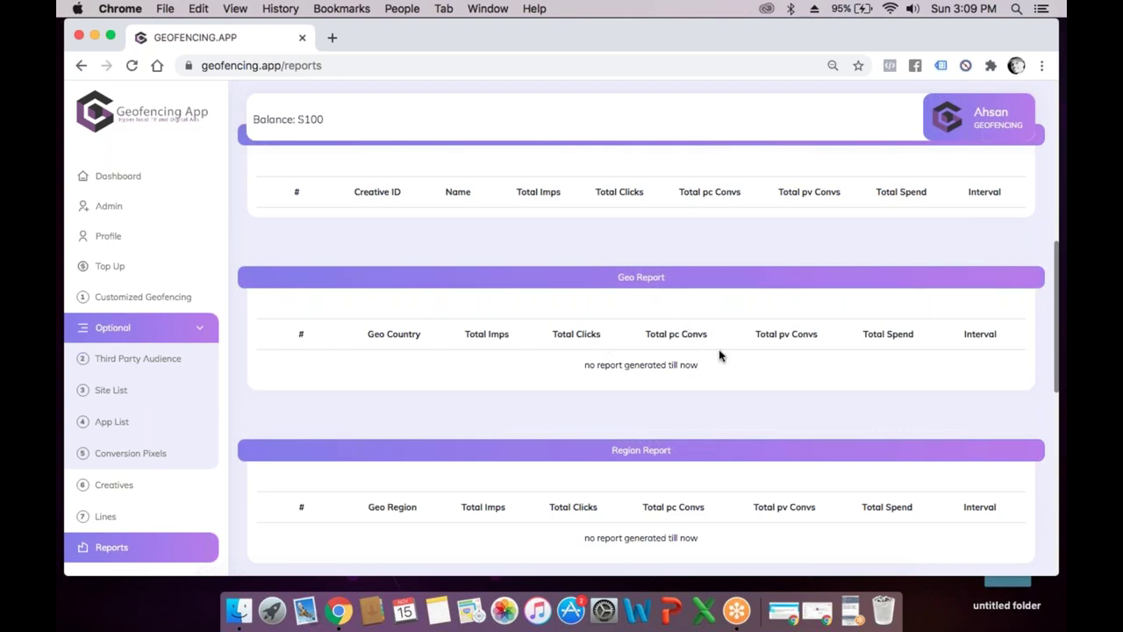
scroll(719, 355, "down", 5)
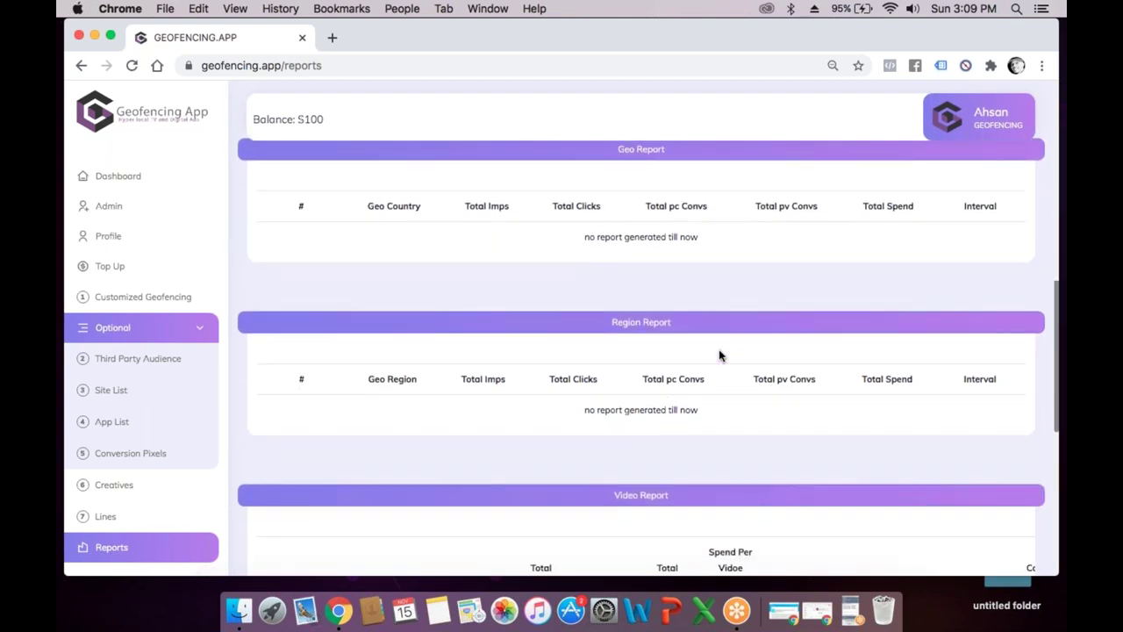
scroll(720, 355, "down", 2)
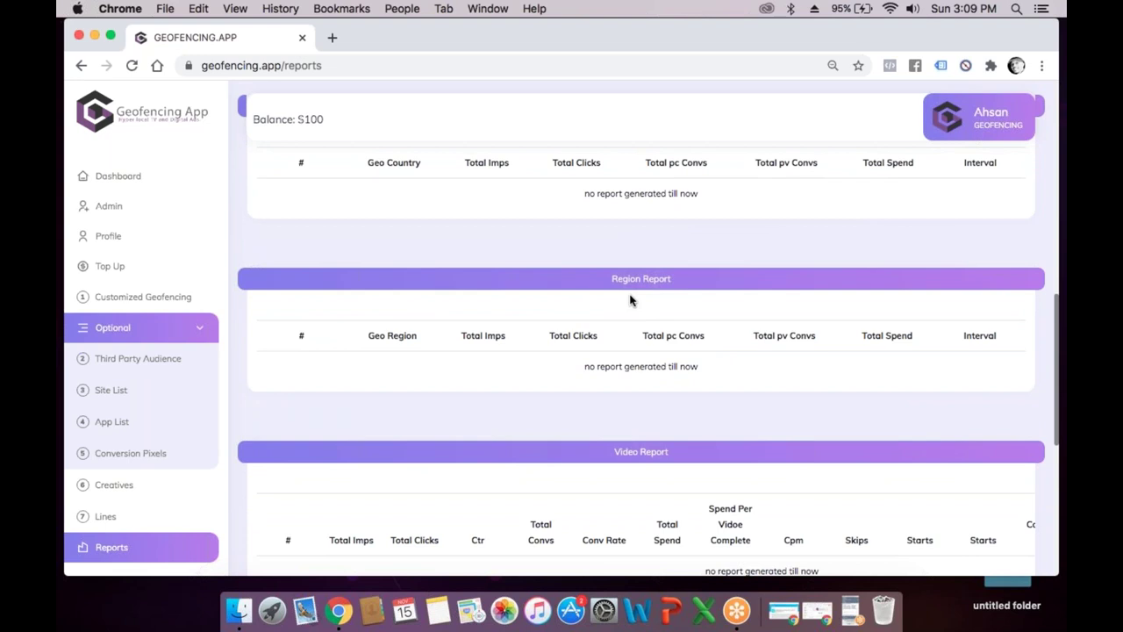
scroll(630, 300, "down", 5)
scroll(632, 387, "down", 5)
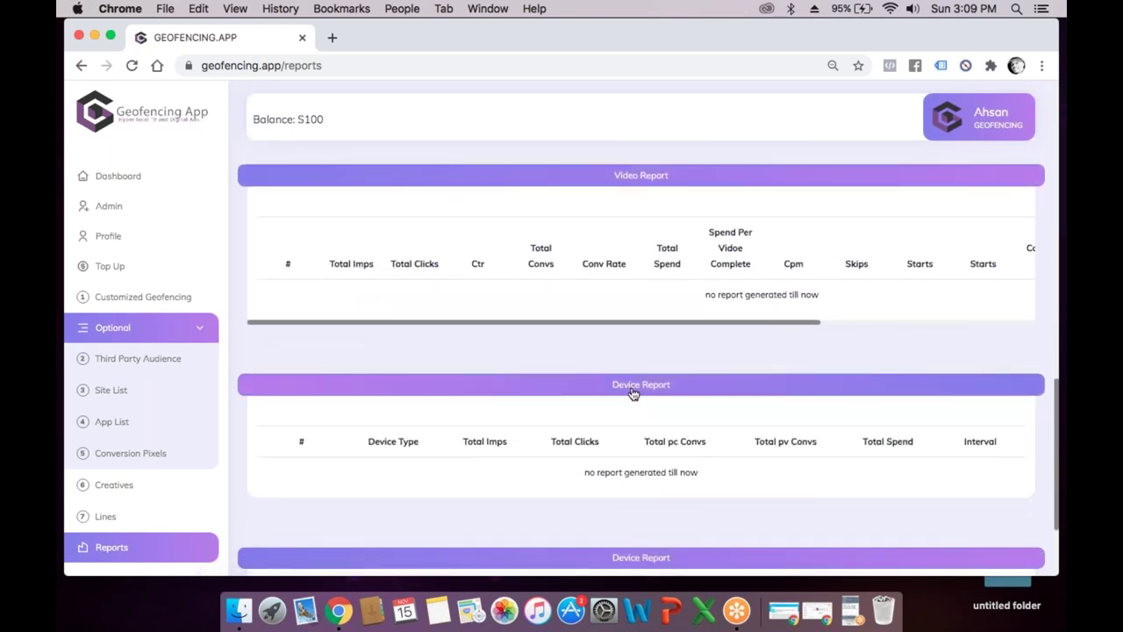
scroll(631, 392, "down", 5)
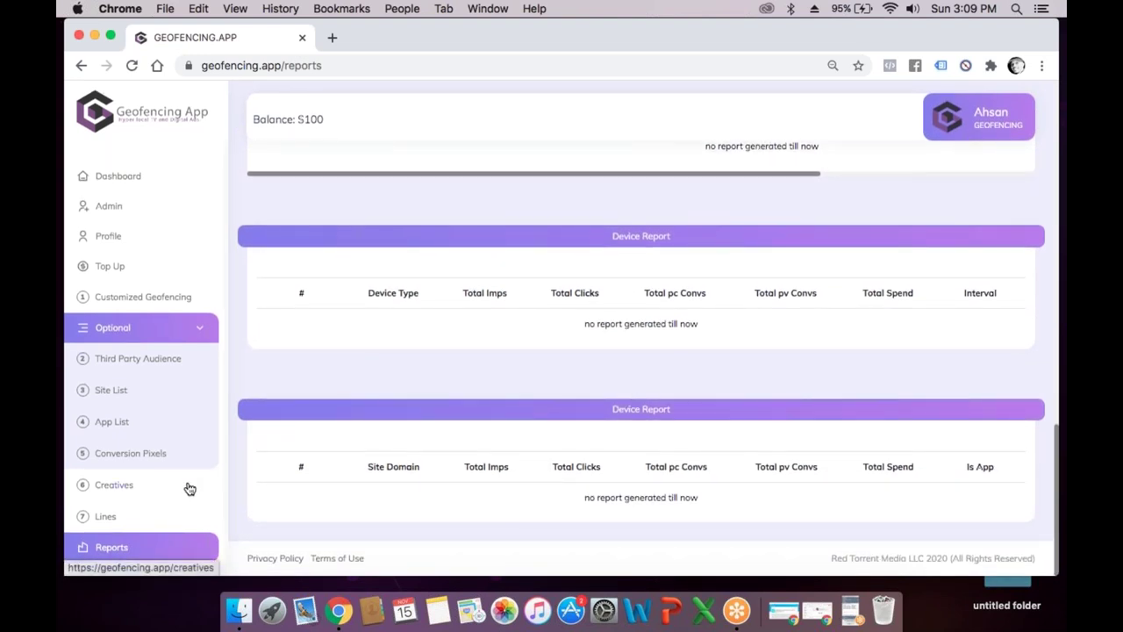
Open the Tickets page and look over the support notice and the list of tickets
scroll(187, 488, "down", 2)
left_click(164, 539)
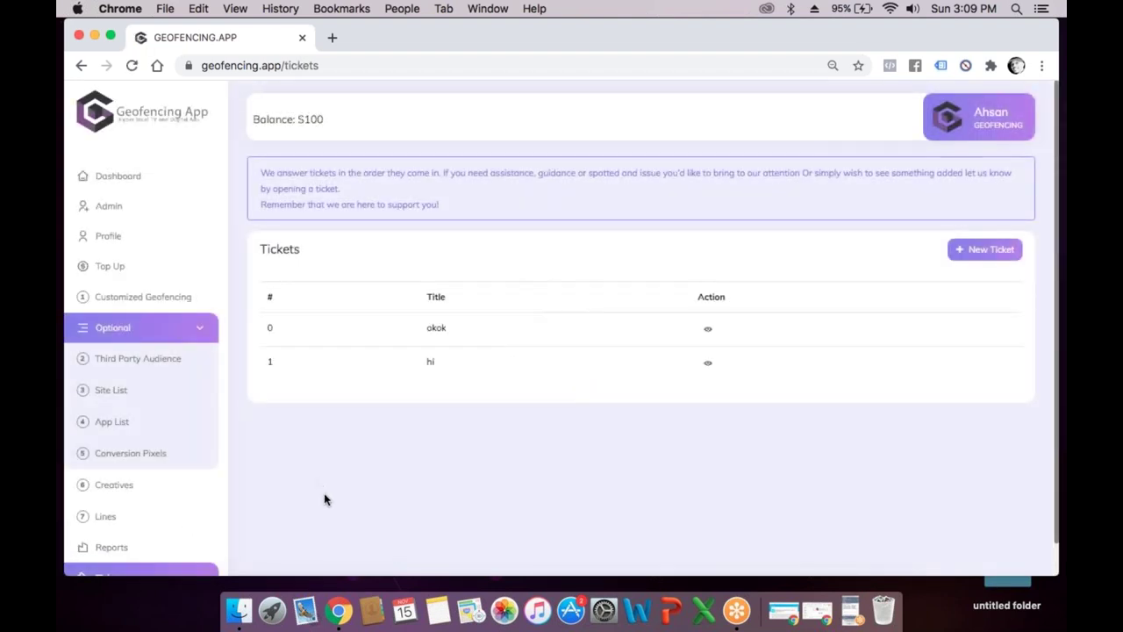
scroll(325, 499, "down", 2)
scroll(173, 503, "down", 2)
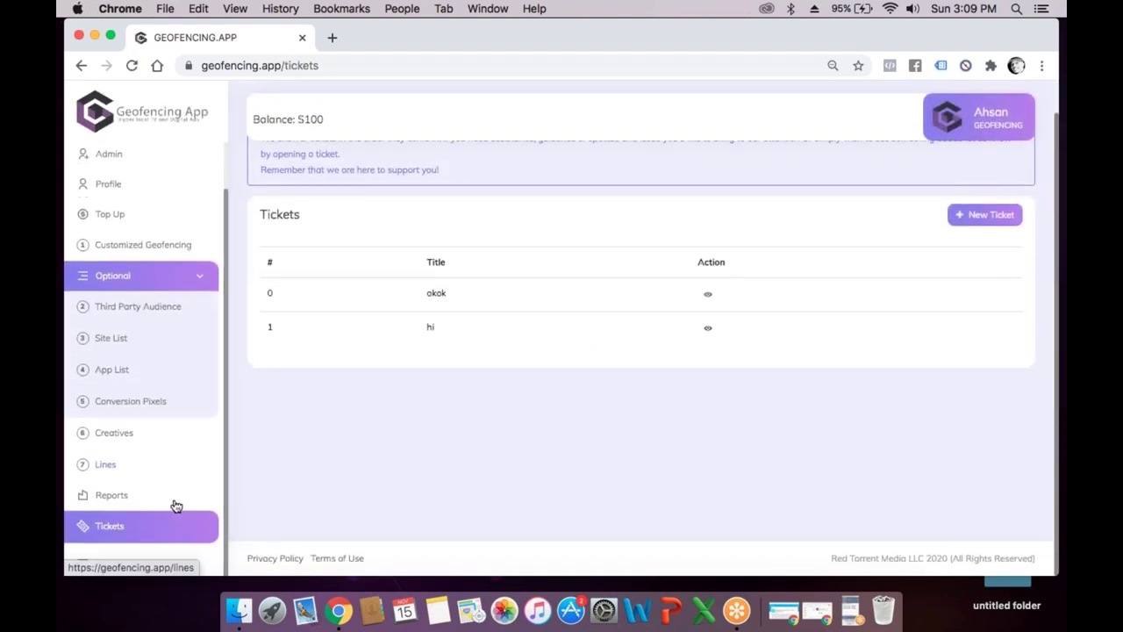
Open the Video Tutorials page and look through the Top Up, Dashboard, Lines and Custom Geofencing videos
left_click(151, 558)
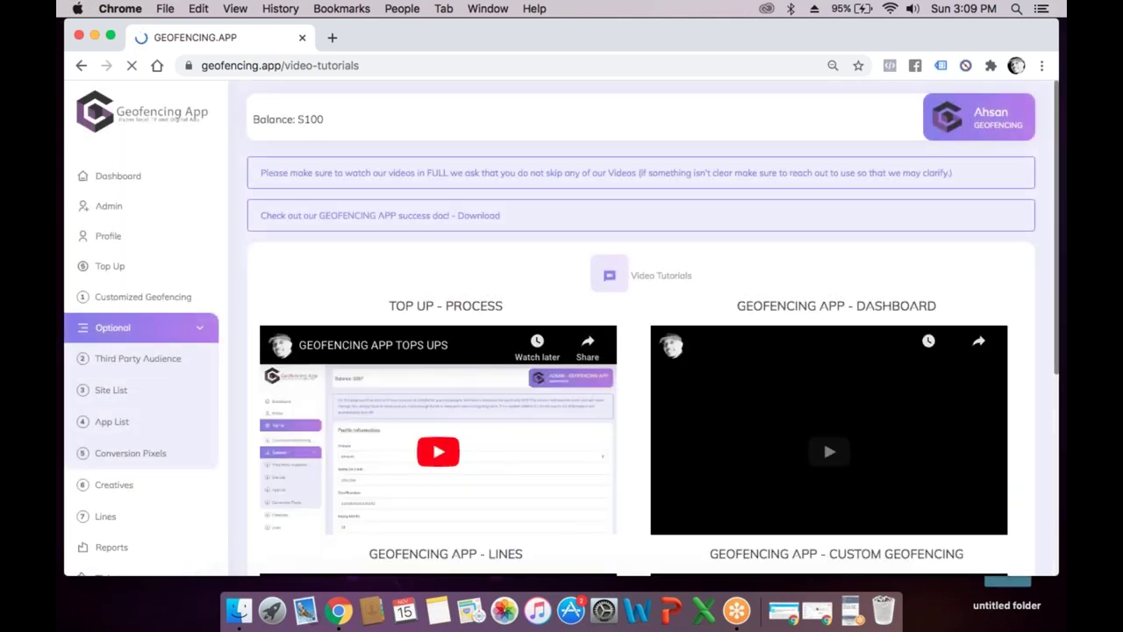
scroll(822, 439, "down", 4)
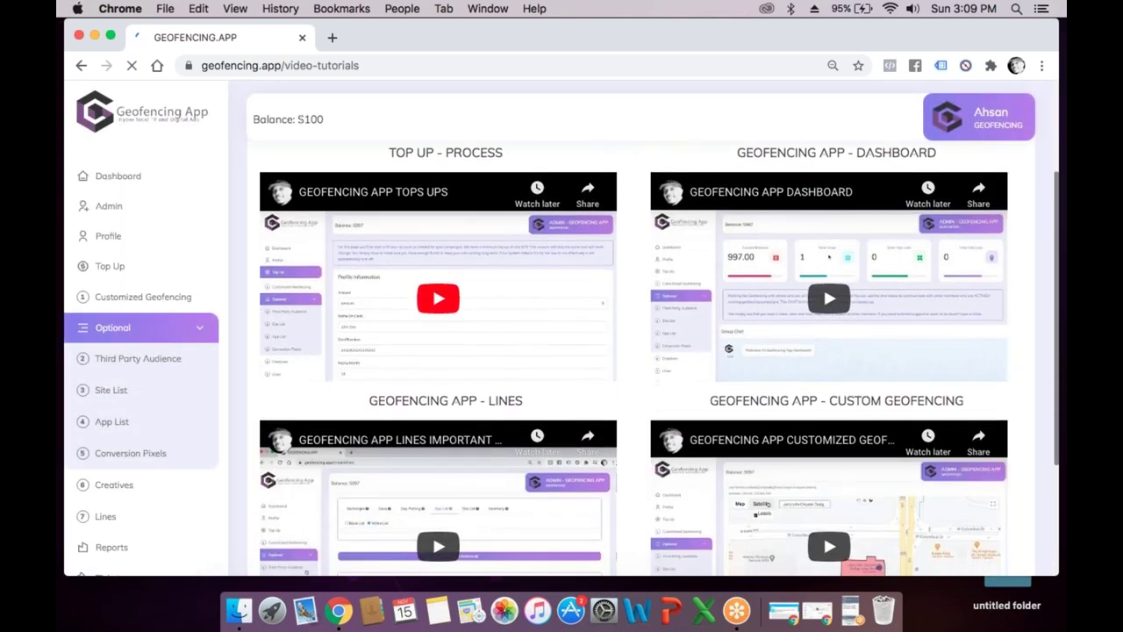
scroll(647, 351, "down", 1)
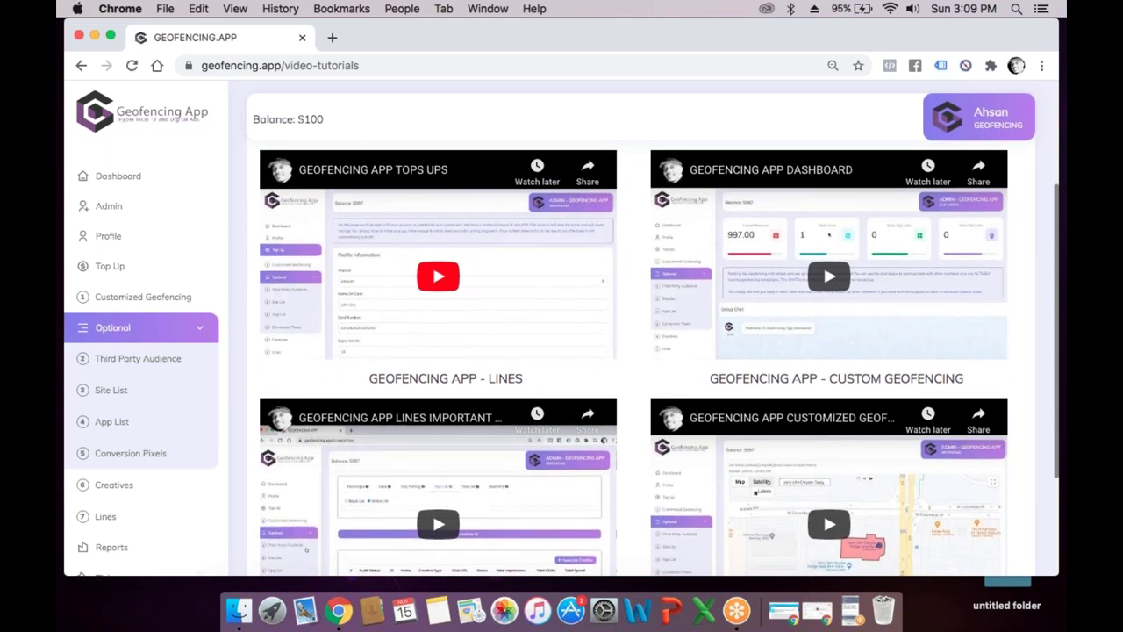
scroll(371, 299, "up", 4)
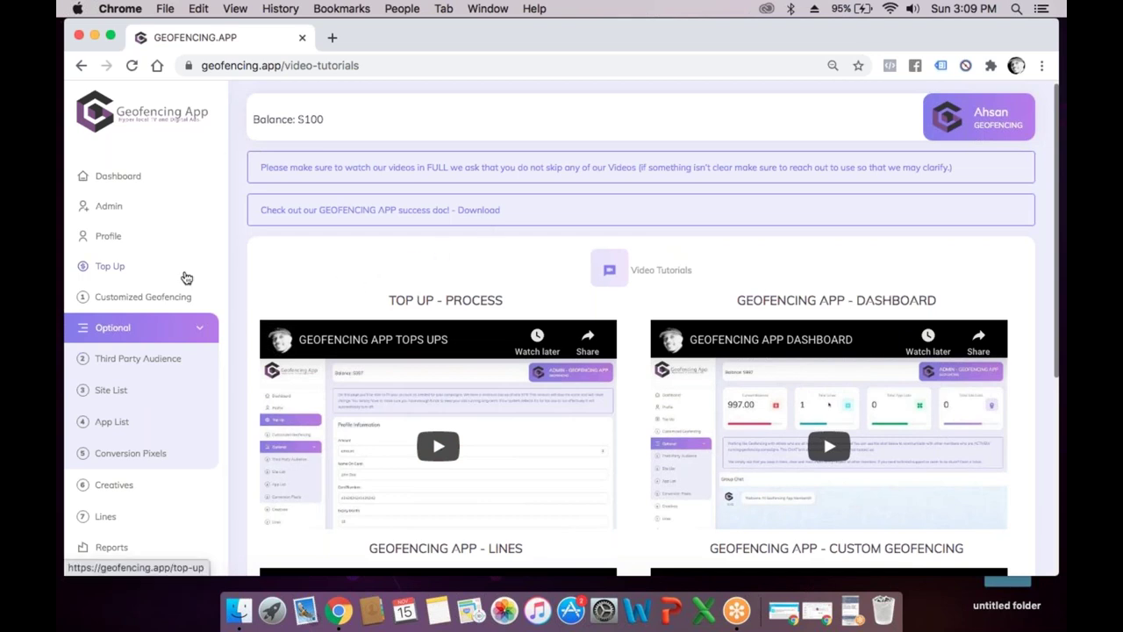
Return to the Dashboard and review the balance, line and list cards and the Group Chat area
scroll(184, 273, "down", 1)
left_click(127, 174)
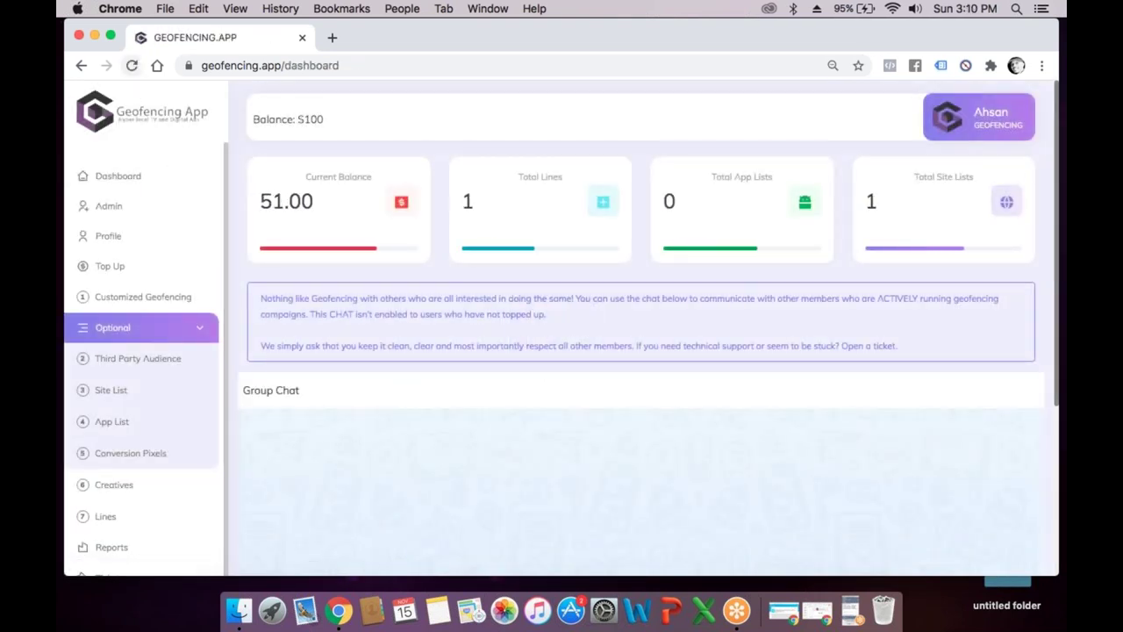
scroll(336, 251, "down", 5)
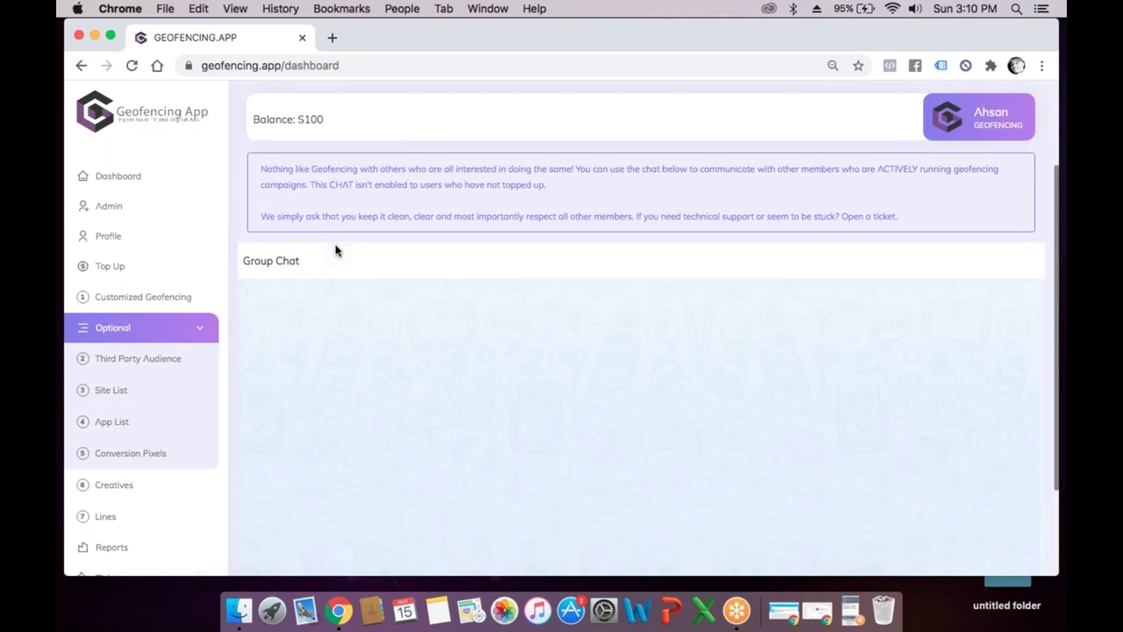
scroll(336, 251, "up", 5)
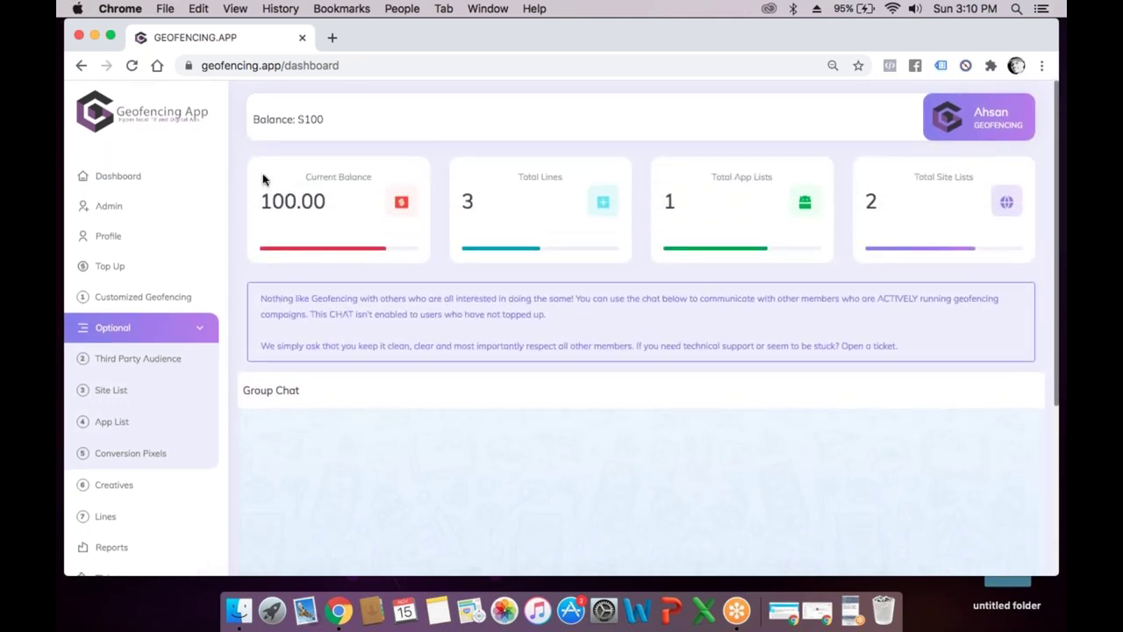
Switch to the Untitled presentation in Google Slides and start presenting from the DEMO TIME! slide
left_click(94, 37)
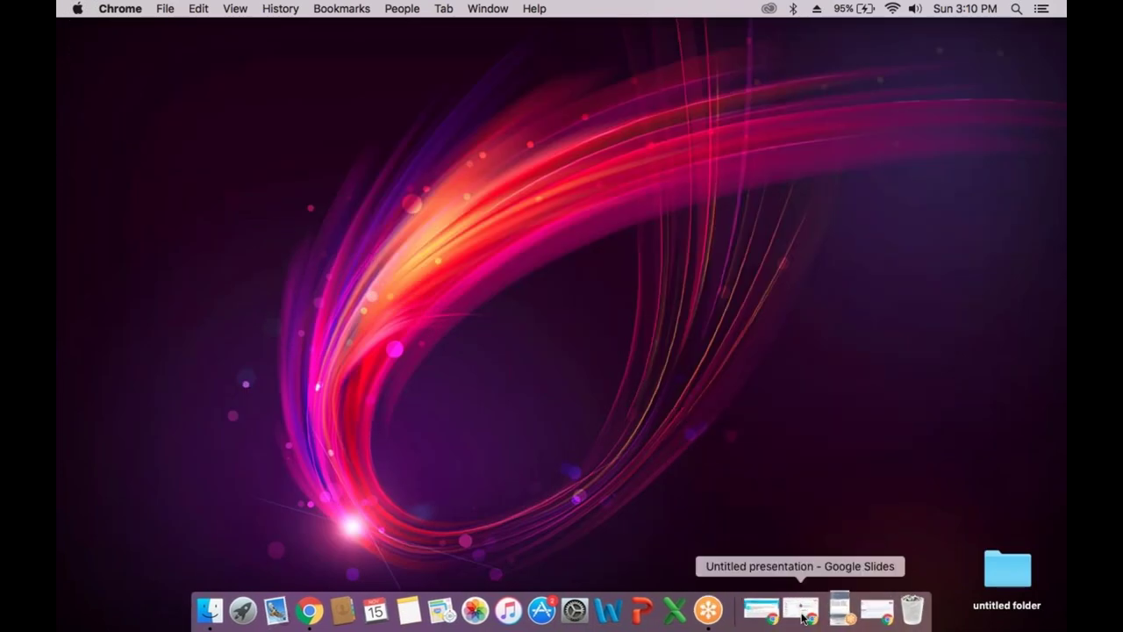
left_click(800, 610)
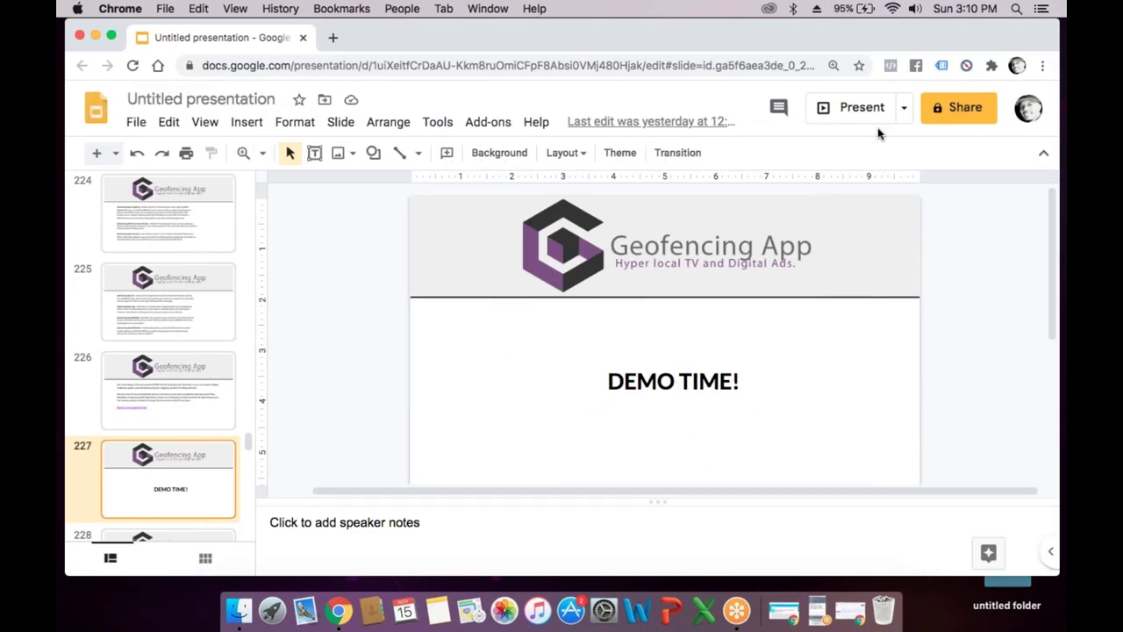
left_click(831, 109)
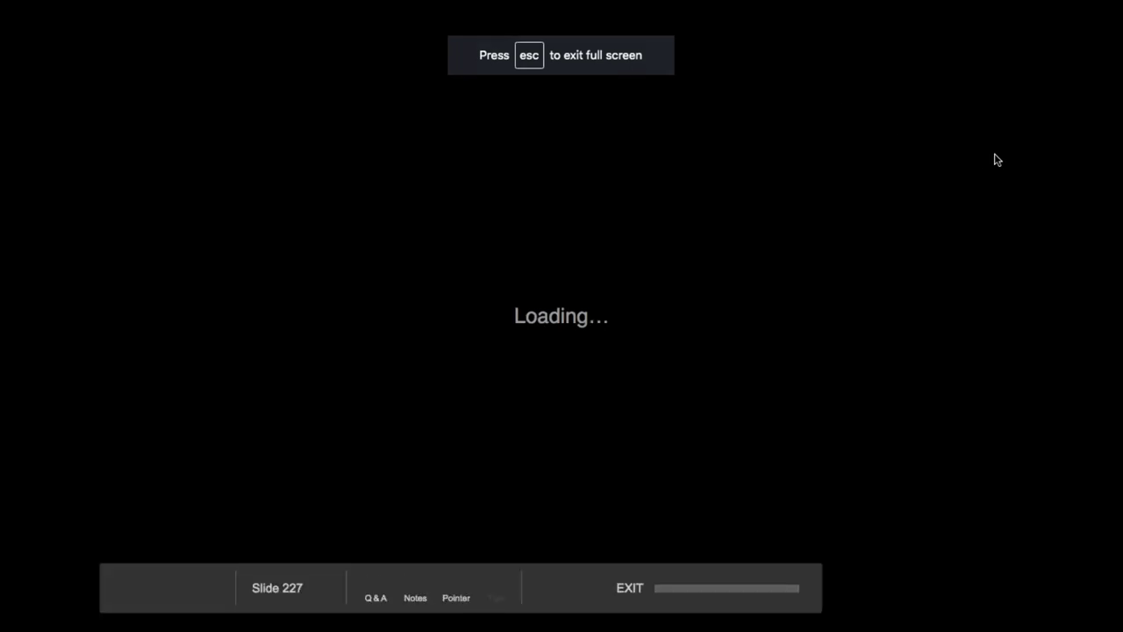
Advance the slideshow through the feature recap slides, from the dashboard and profile to geofencing, line settings and reports
key("Right")
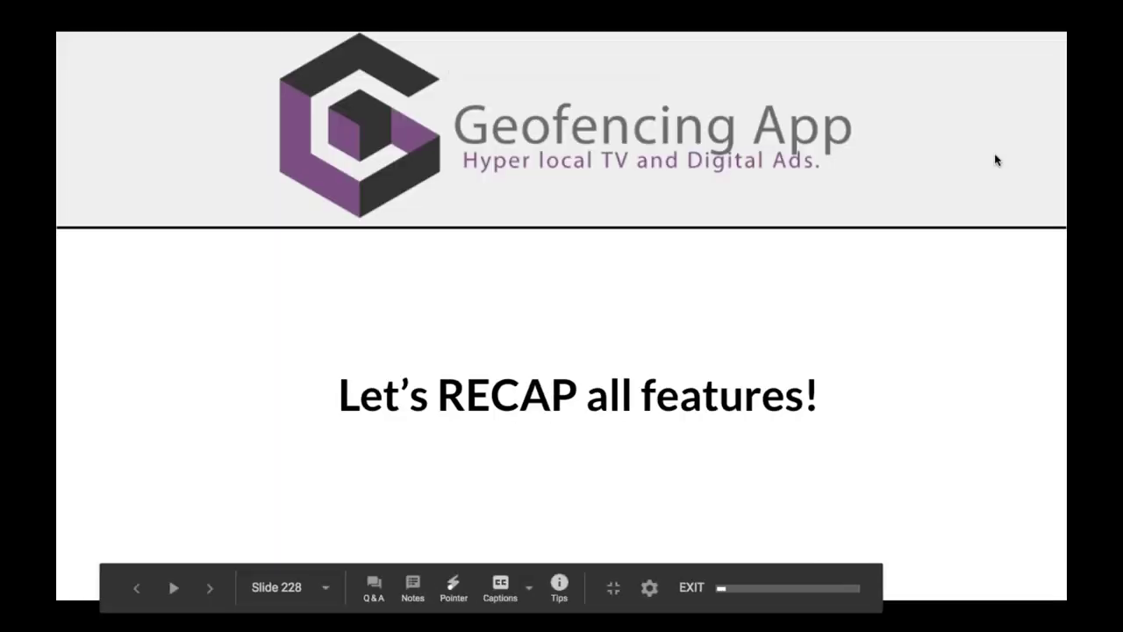
key("Right")
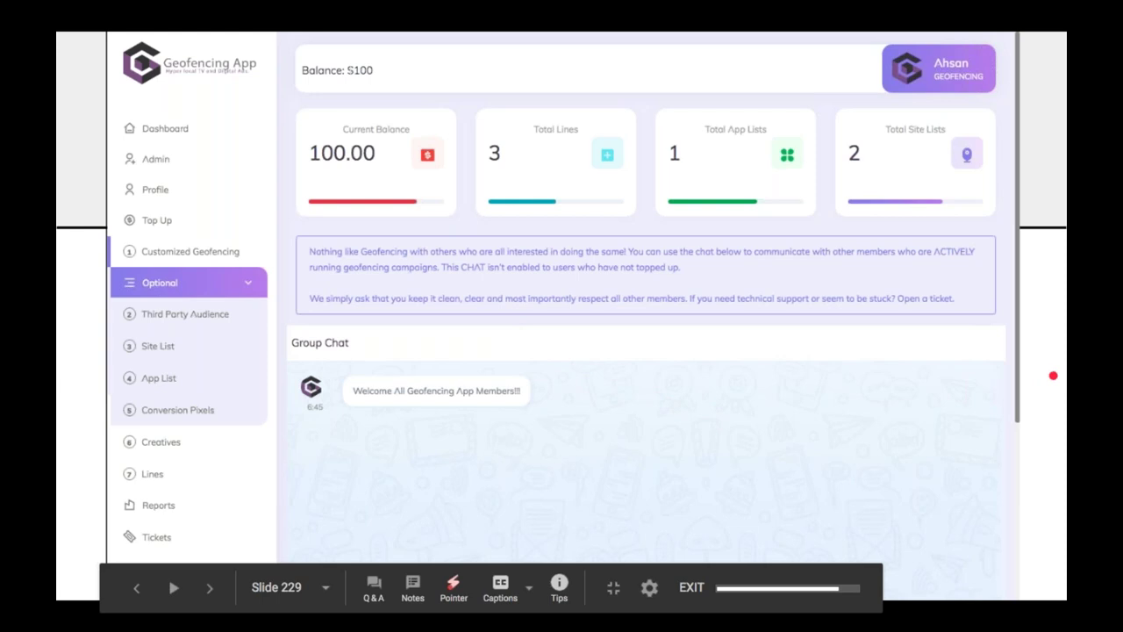
key("Right")
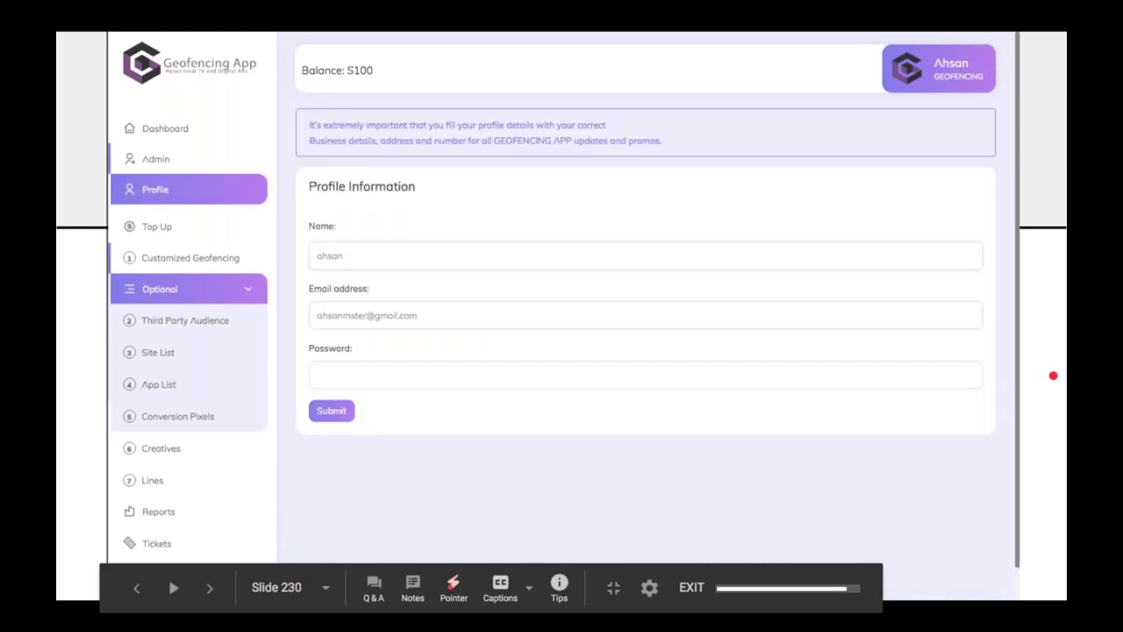
key("Right")
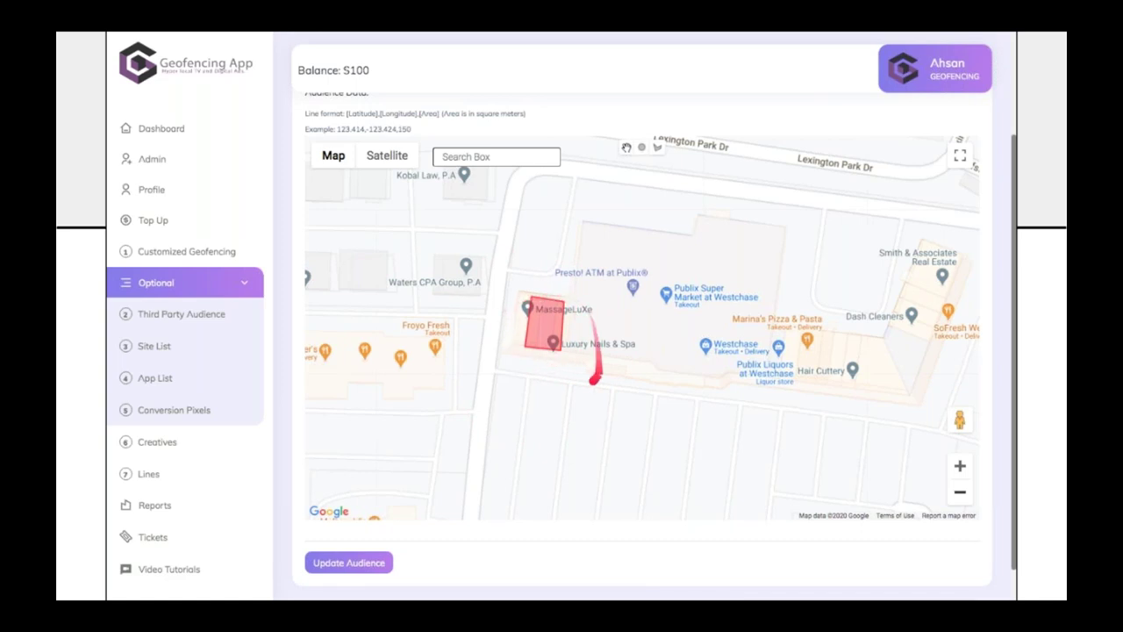
key("Right")
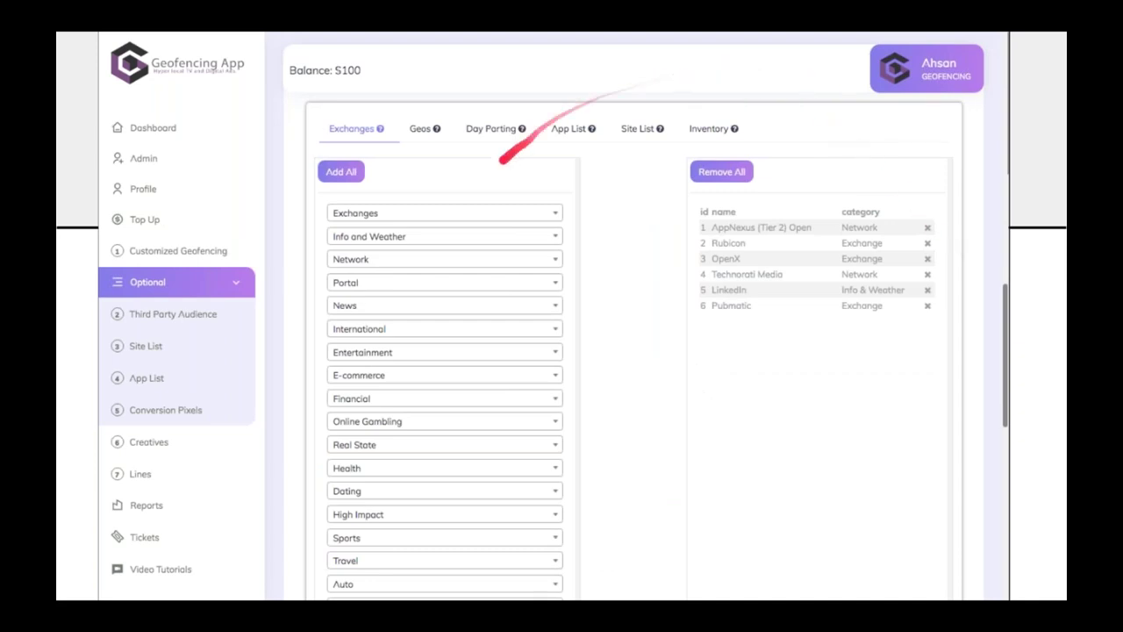
key("Right")
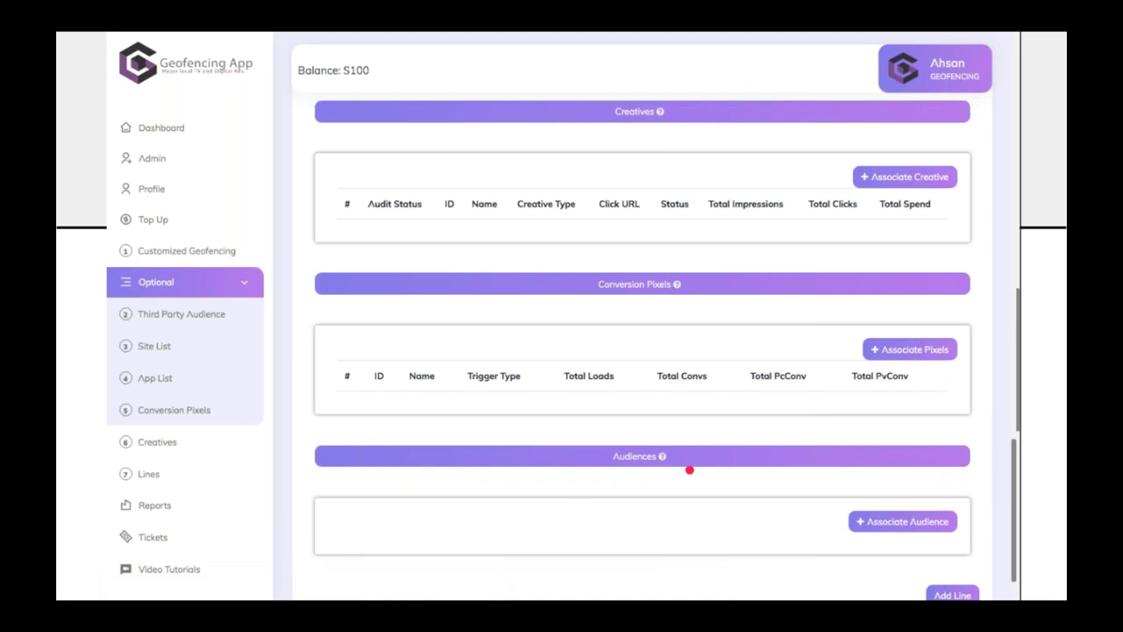
key("Right")
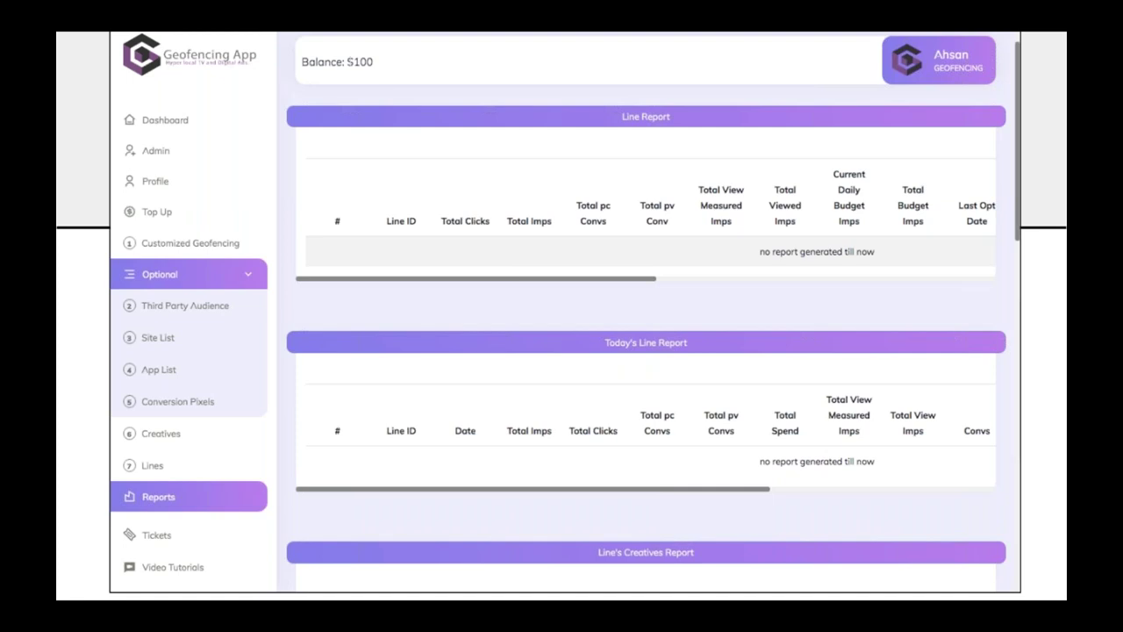
scroll(646, 351, "down", 10)
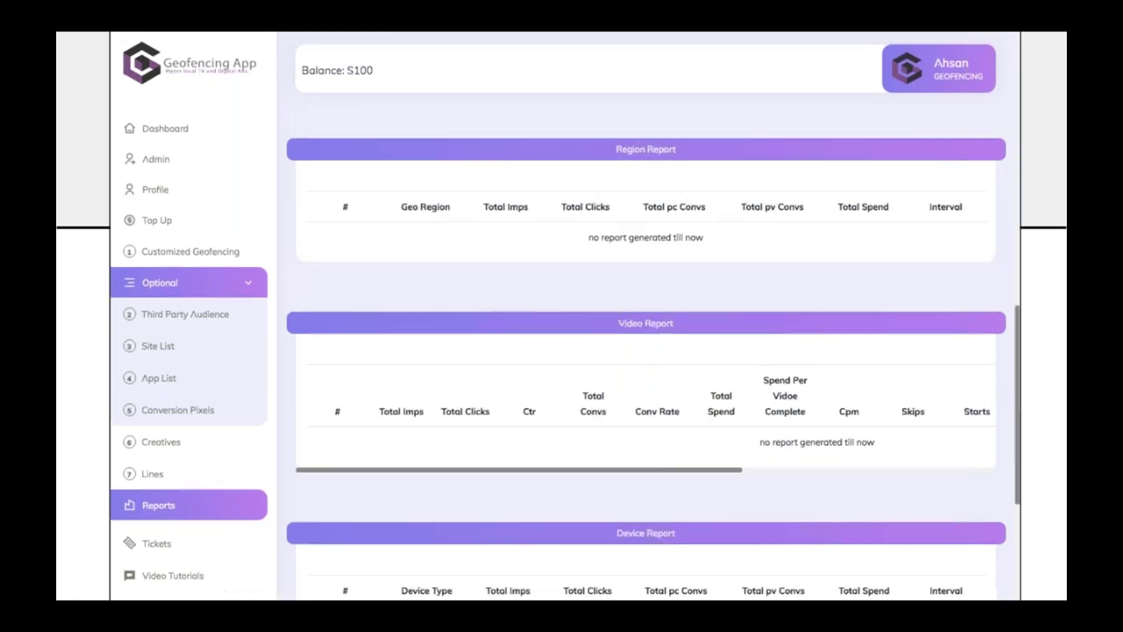
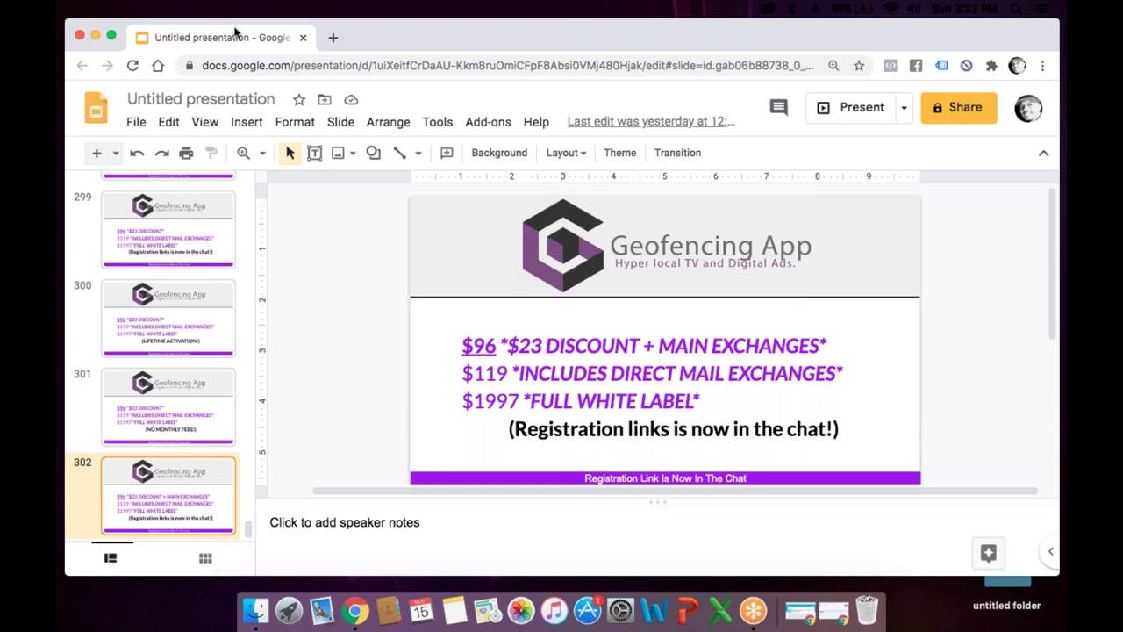
Minimize the presentation, switch back to the Geofencing App dashboard and open the account menu
left_click(97, 35)
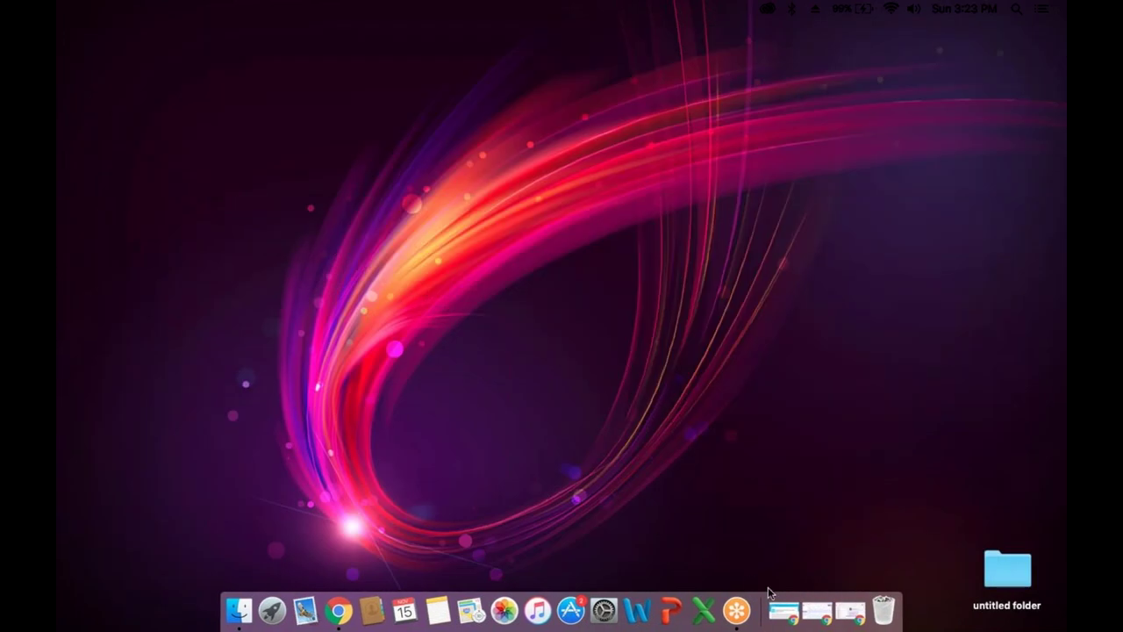
left_click(816, 610)
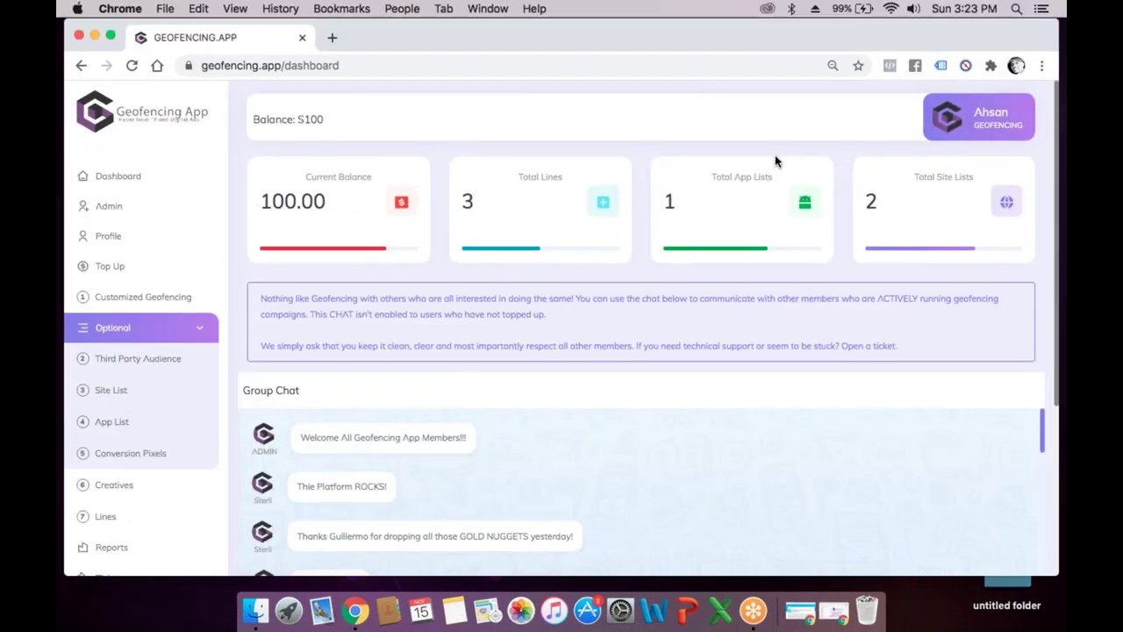
left_click(1009, 119)
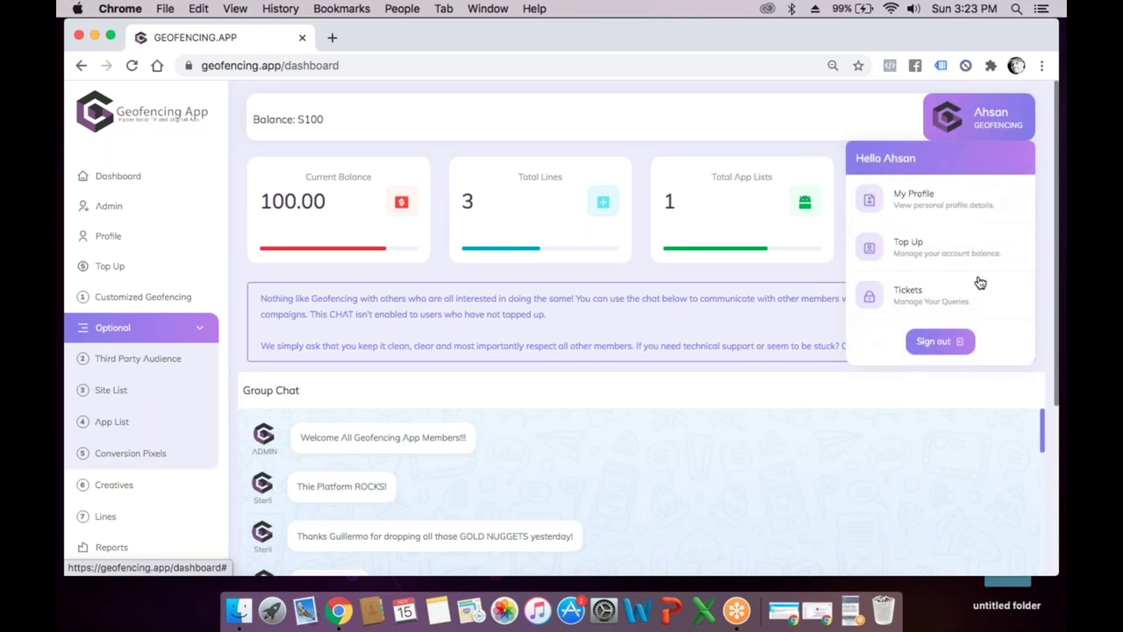
Sign out of the current account and read the opening Group Chat messages on the admin account's dashboard
left_click(935, 341)
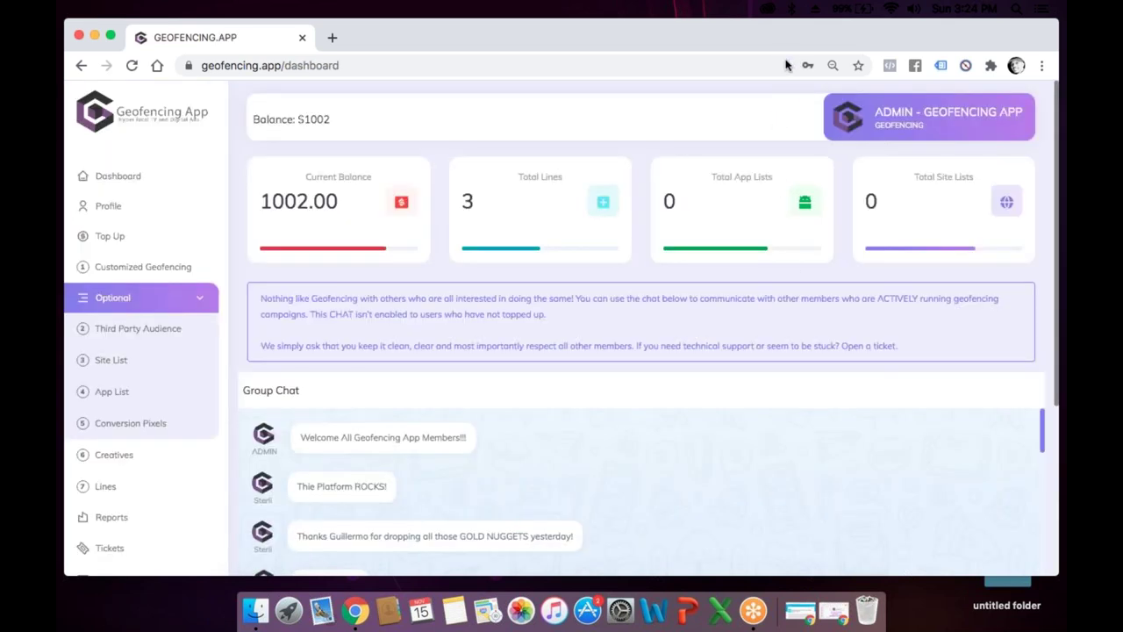
scroll(792, 290, "down", 5)
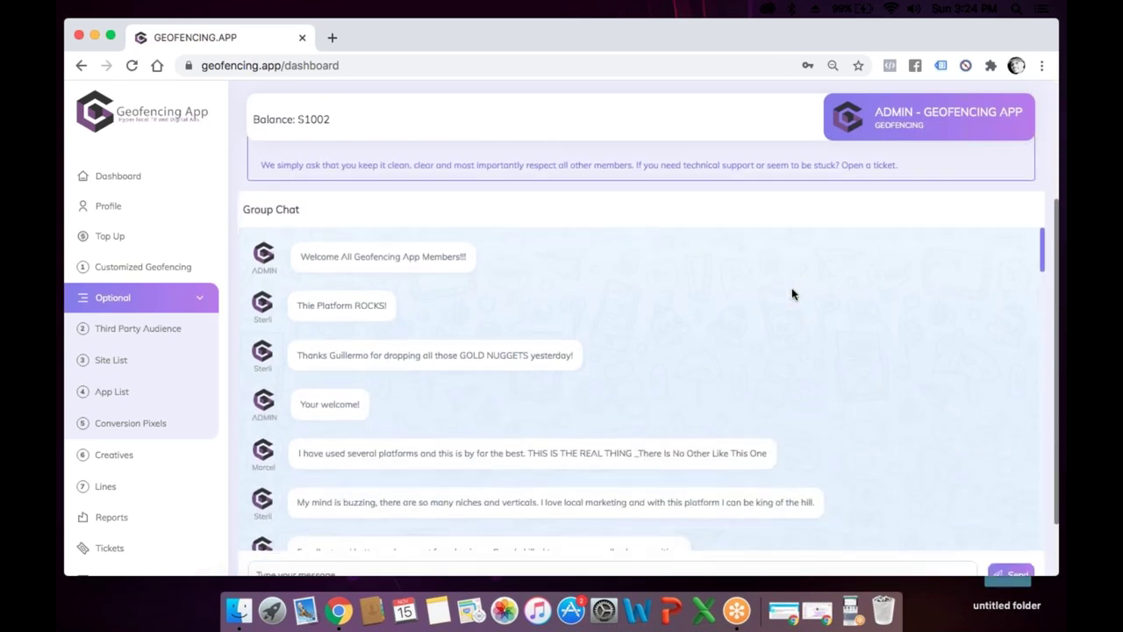
scroll(793, 294, "down", 2)
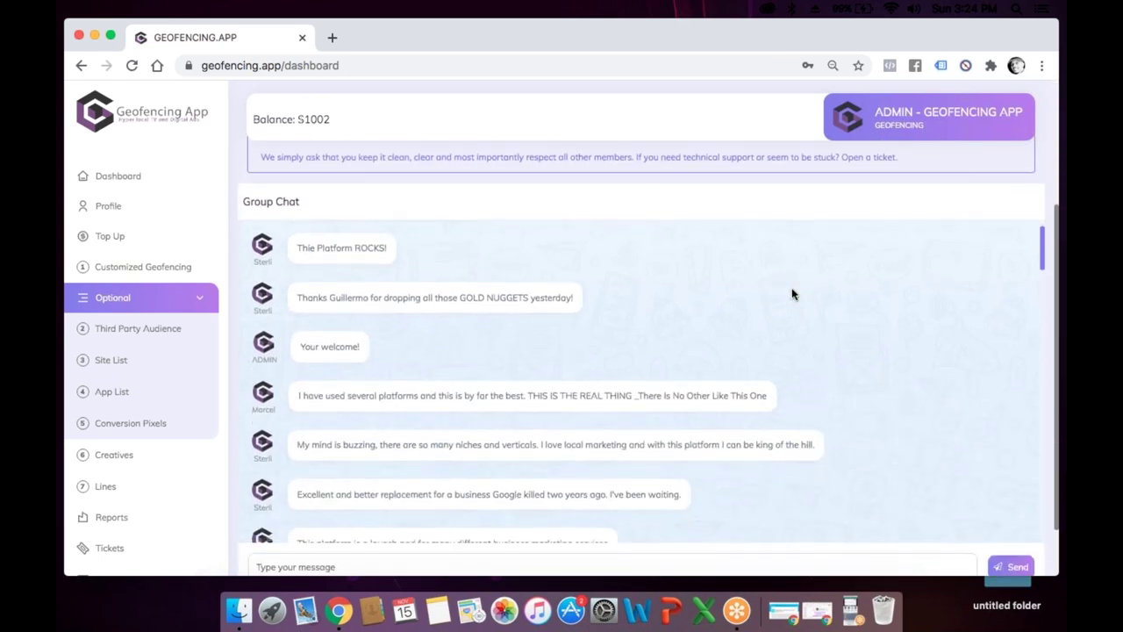
scroll(792, 294, "down", 1)
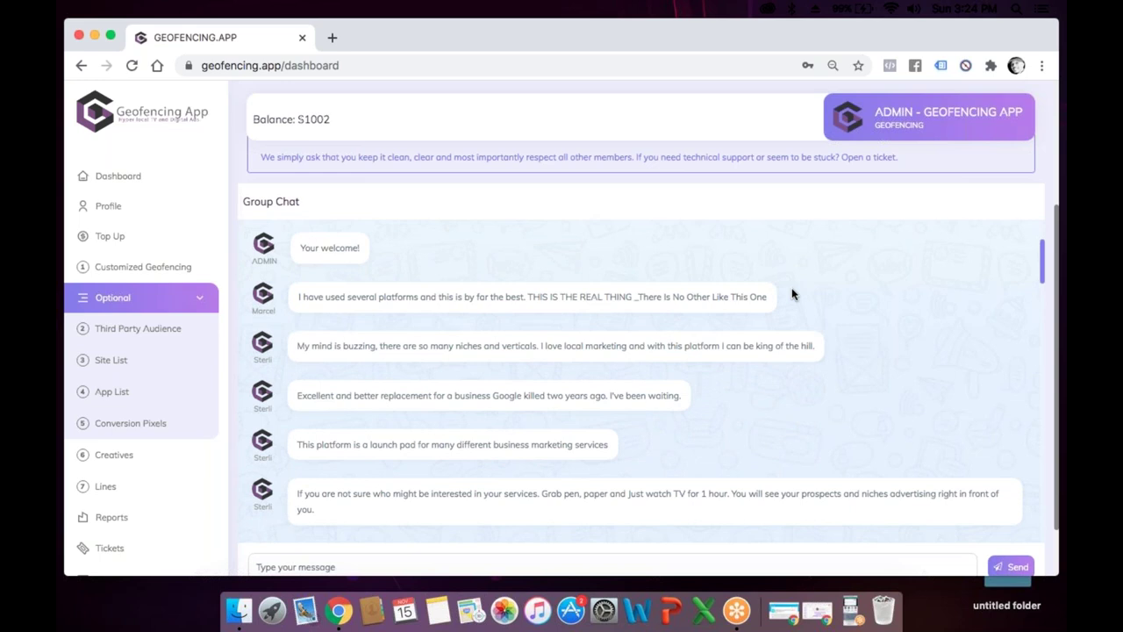
scroll(793, 294, "down", 3)
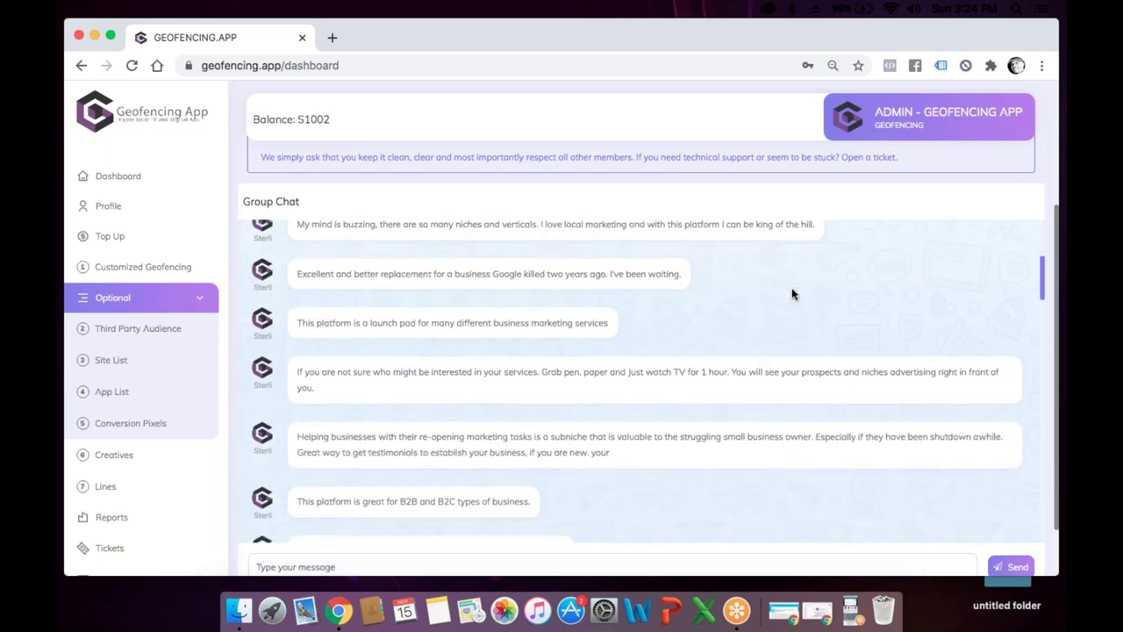
scroll(793, 294, "down", 3)
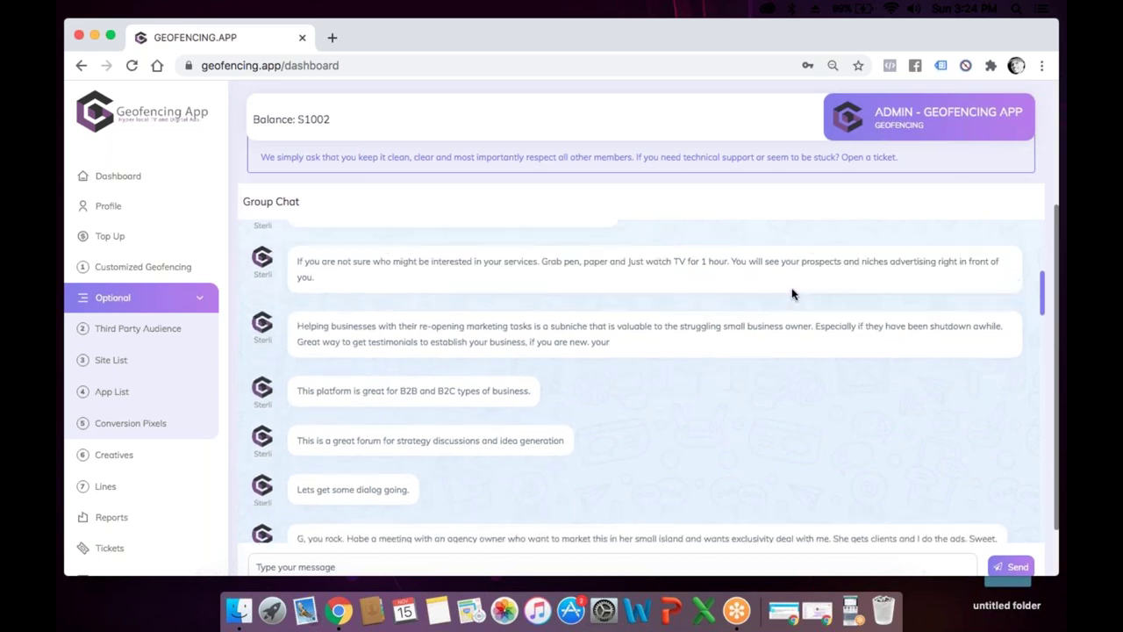
Return to the first Group Chat message and read the members' conversation through to the latest post
scroll(792, 294, "up", 10)
scroll(792, 294, "down", 3)
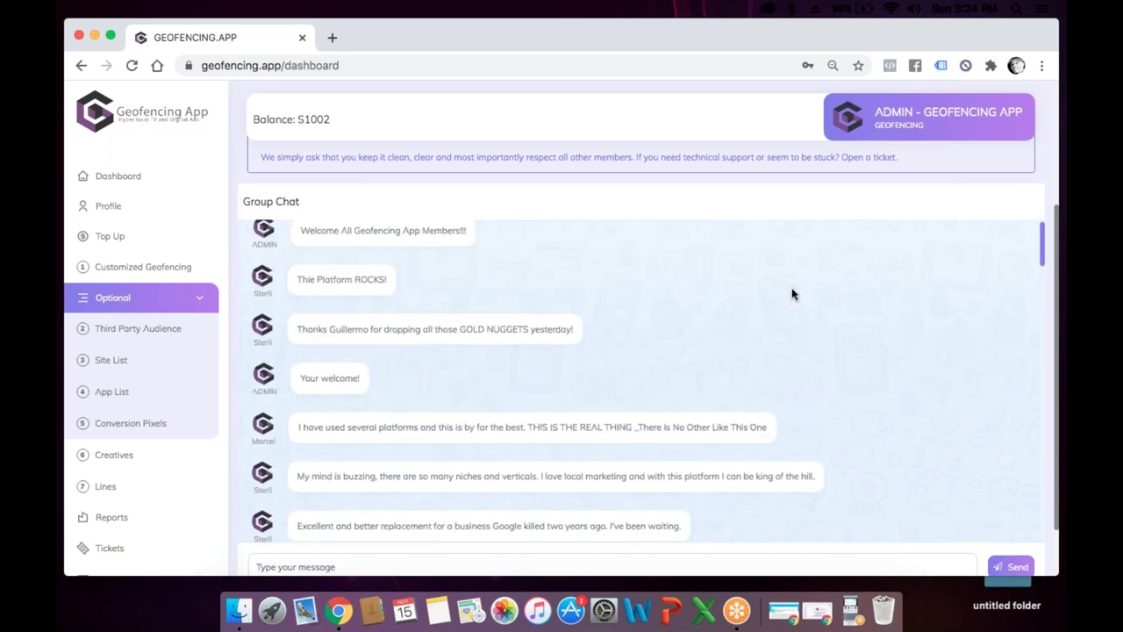
scroll(792, 294, "down", 5)
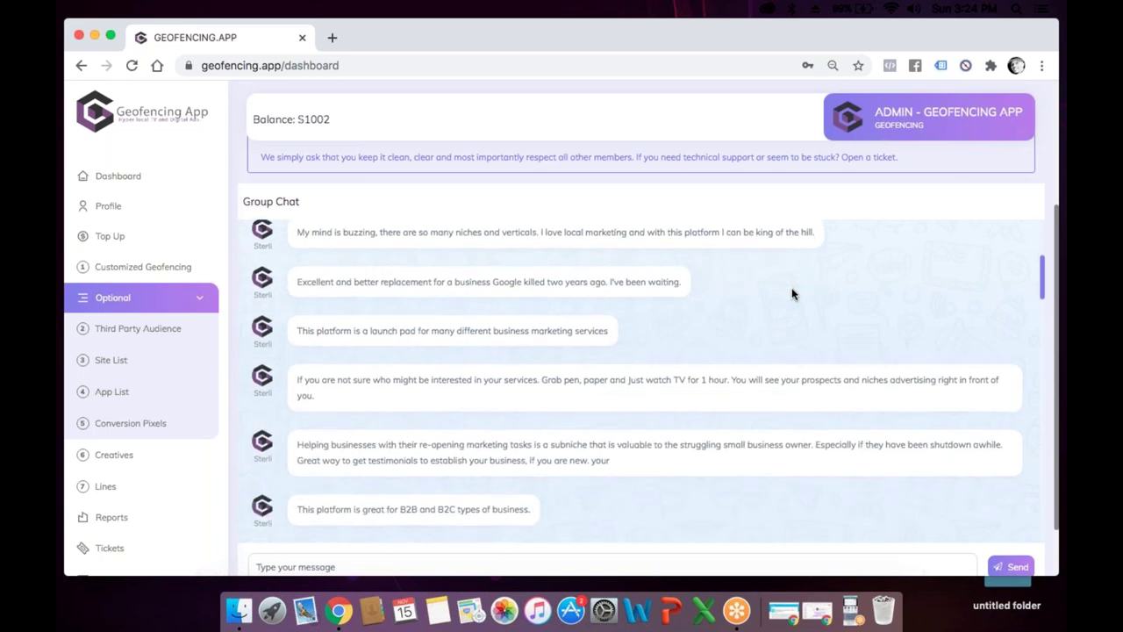
scroll(792, 294, "down", 2)
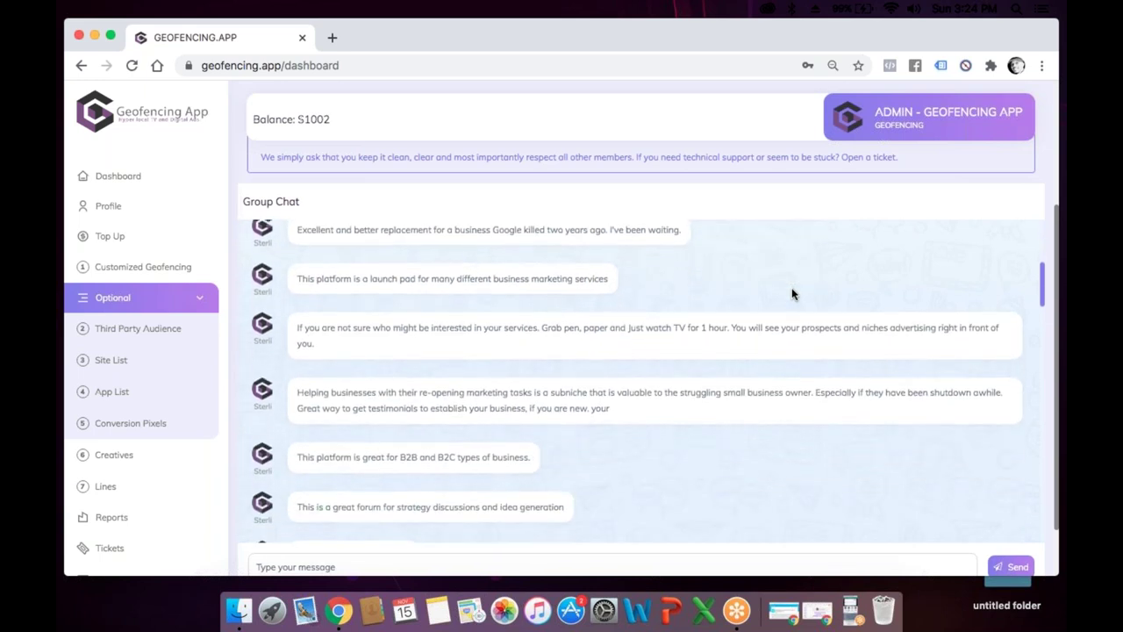
scroll(792, 294, "down", 1)
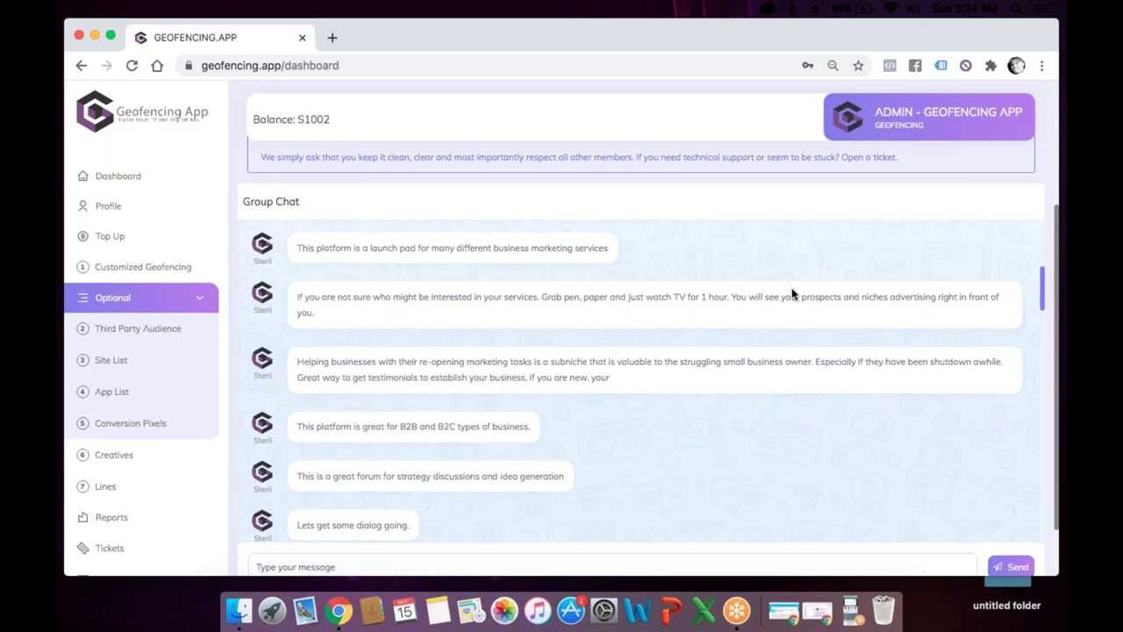
scroll(793, 294, "down", 3)
scroll(793, 294, "down", 3)
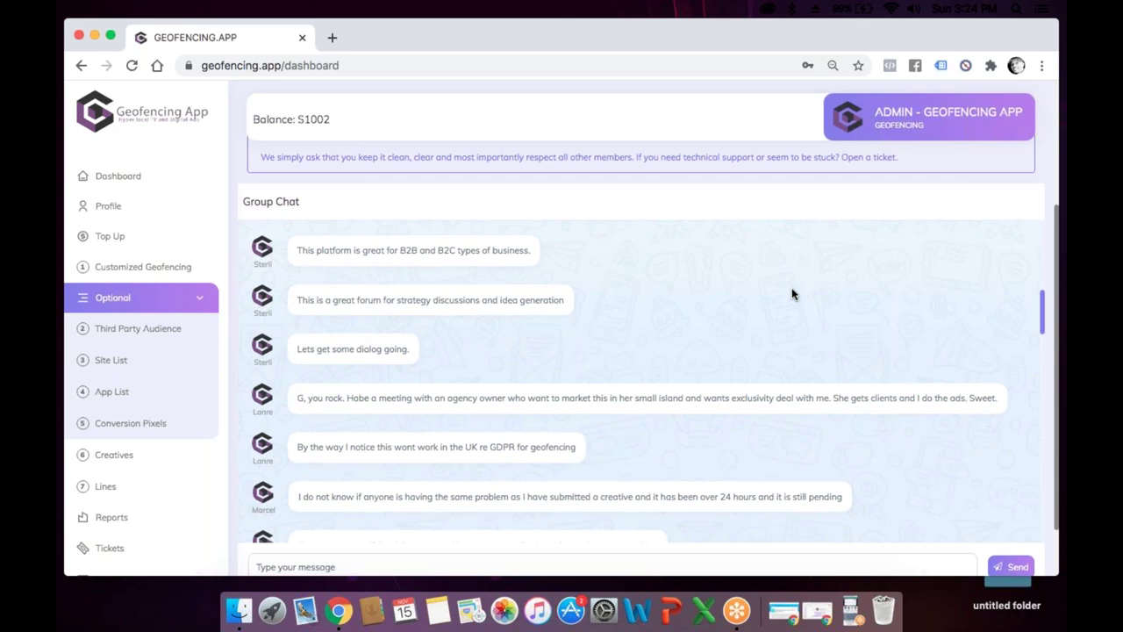
scroll(792, 294, "down", 3)
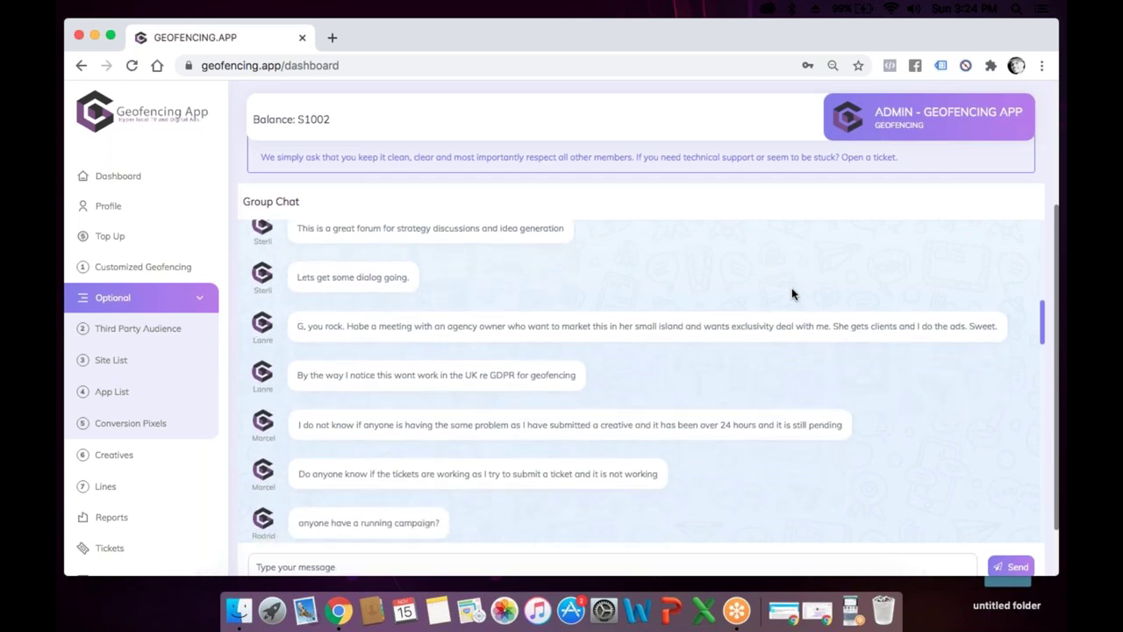
scroll(792, 294, "down", 4)
scroll(792, 294, "down", 10)
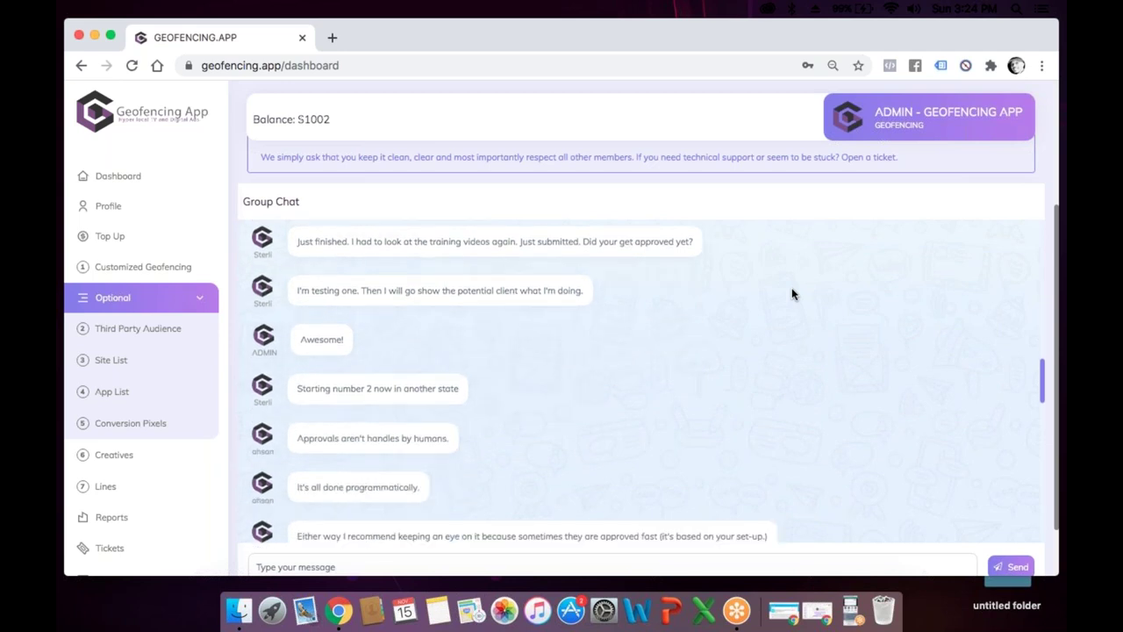
scroll(792, 294, "down", 5)
scroll(793, 294, "down", 3)
scroll(793, 294, "up", 3)
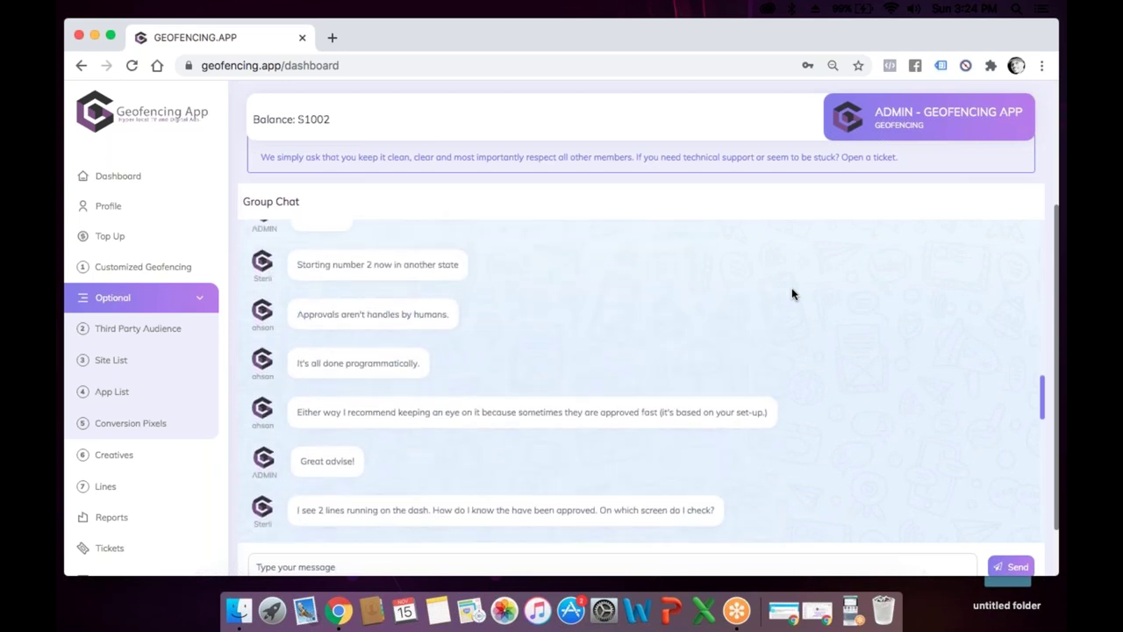
scroll(792, 294, "up", 1)
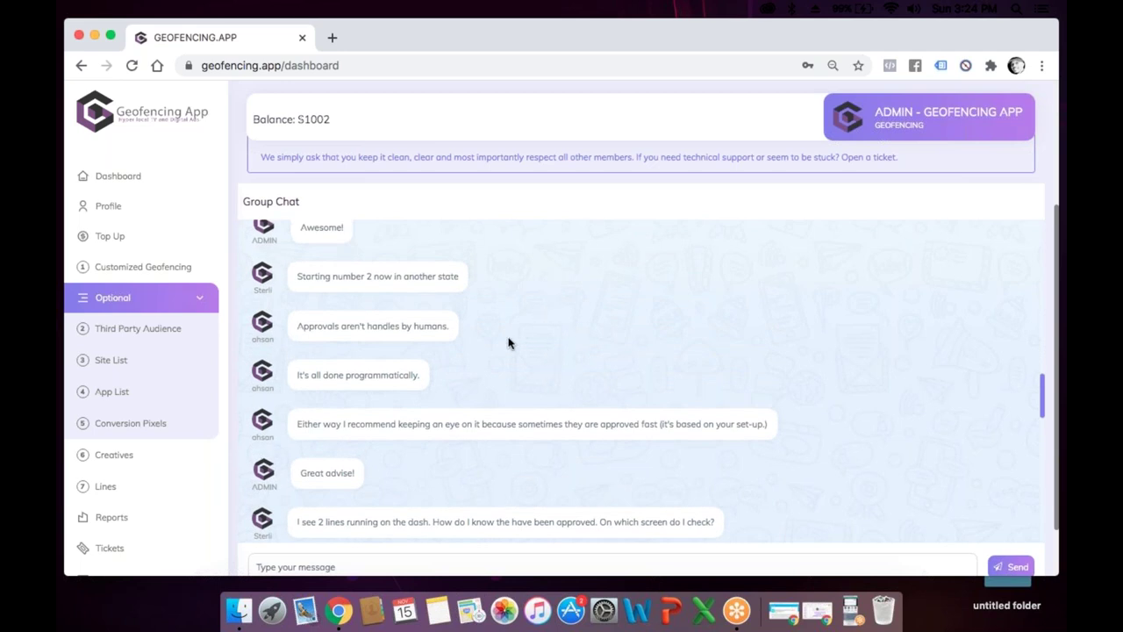
scroll(497, 336, "down", 8)
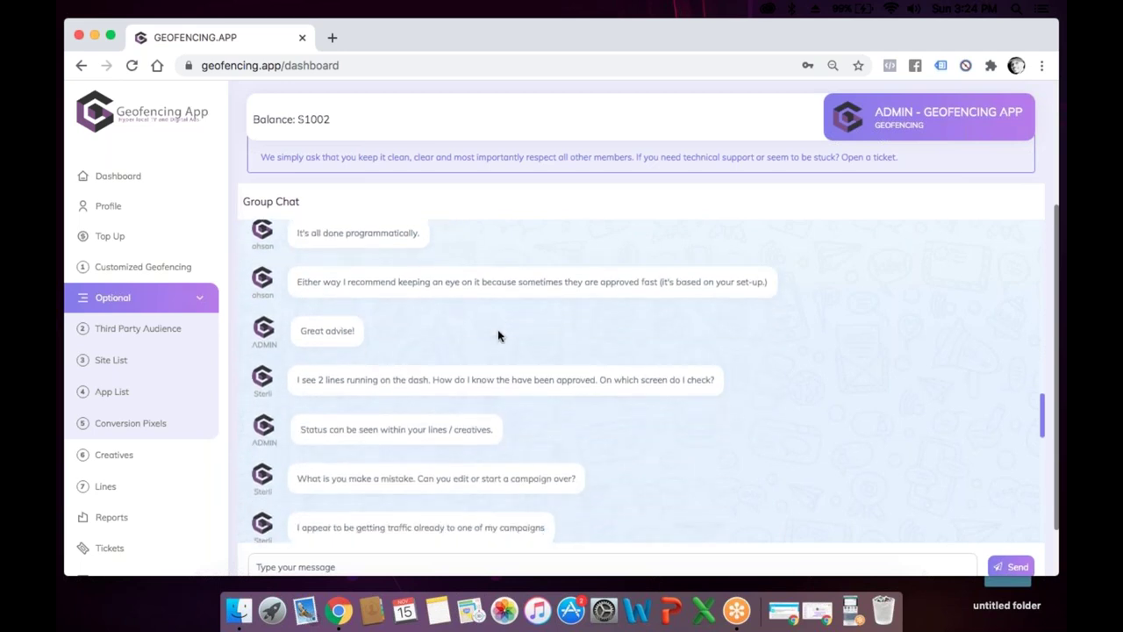
scroll(491, 421, "down", 9)
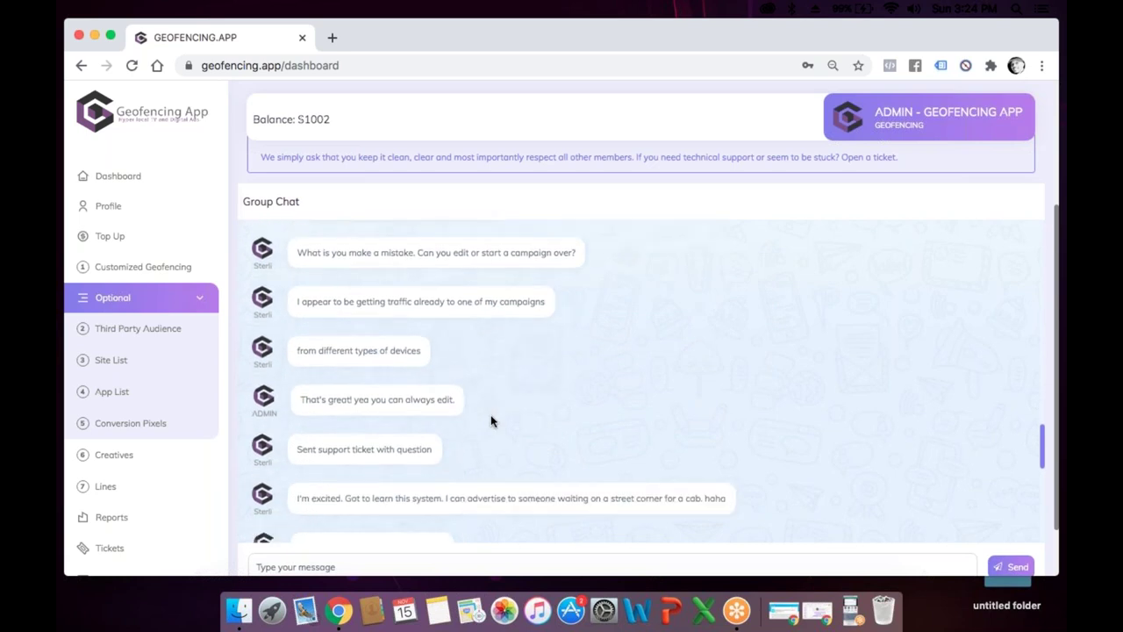
scroll(491, 421, "down", 5)
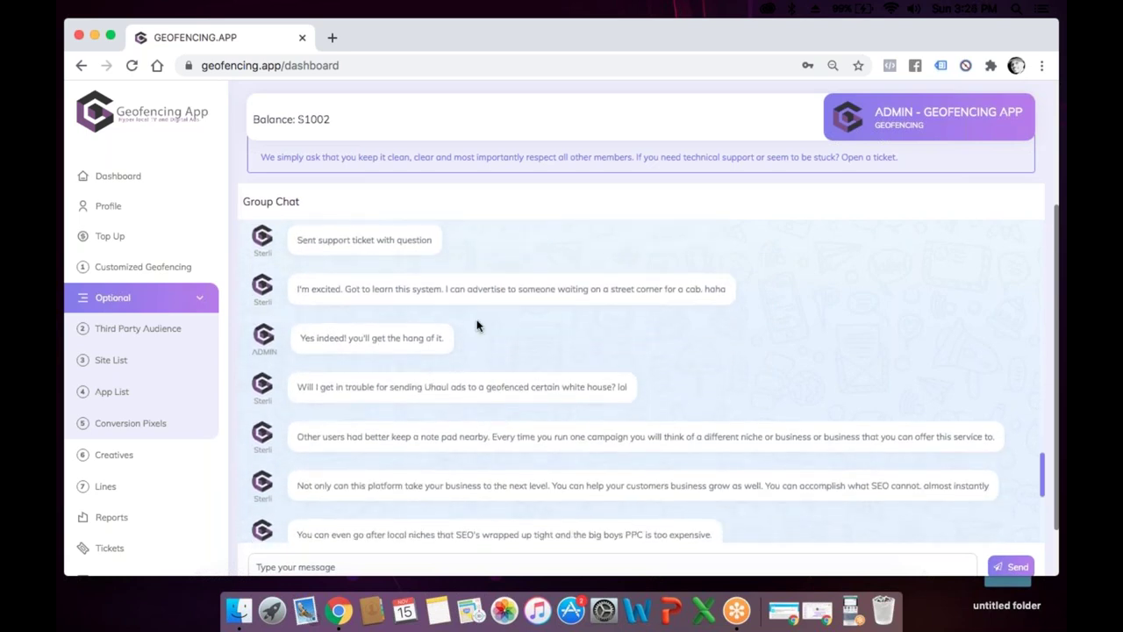
scroll(477, 326, "up", 5)
scroll(477, 325, "down", 5)
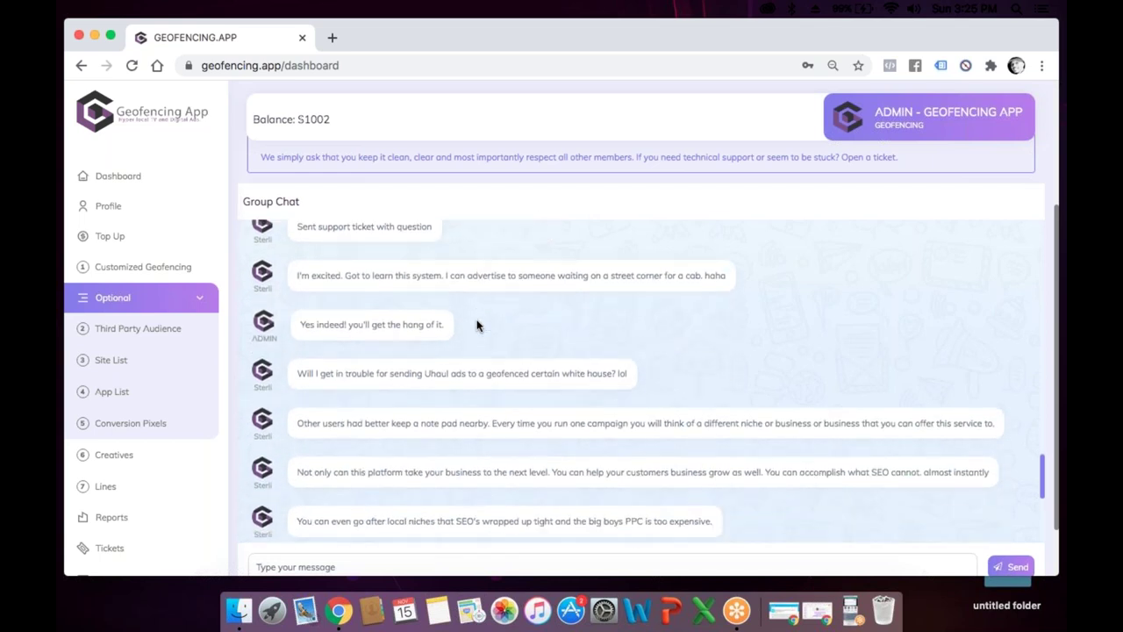
scroll(476, 326, "down", 4)
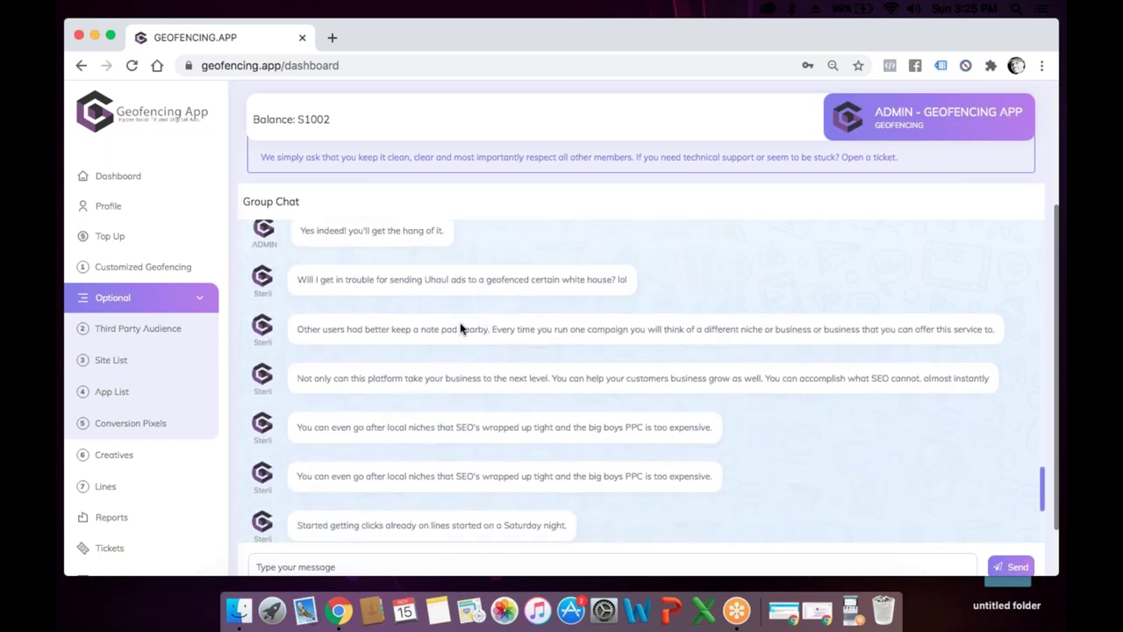
scroll(350, 443, "down", 1)
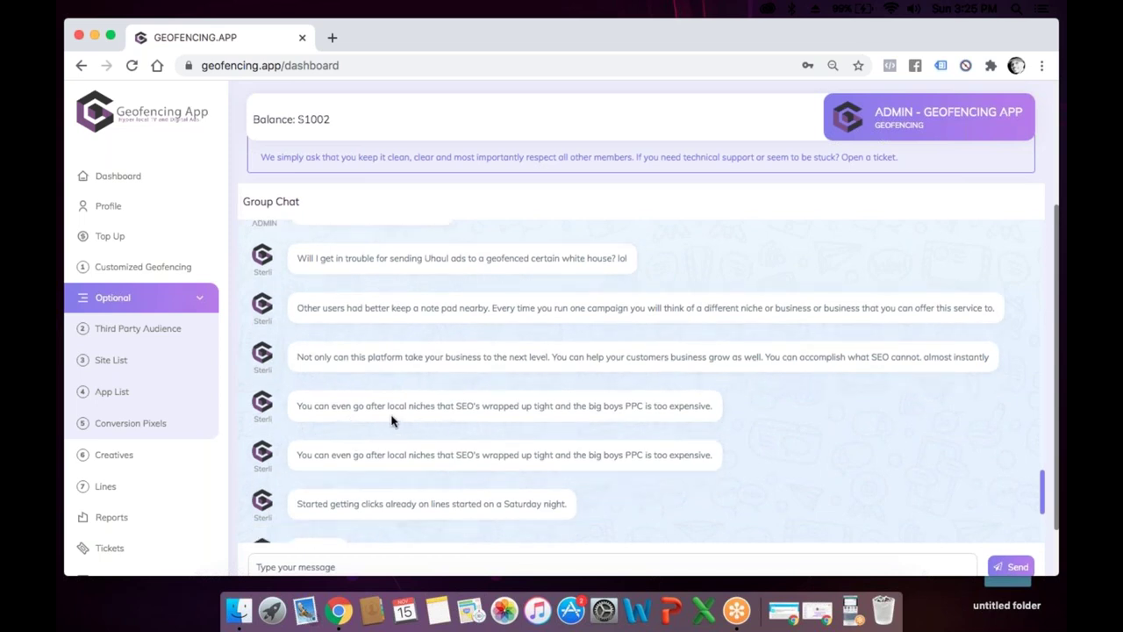
scroll(475, 418, "down", 5)
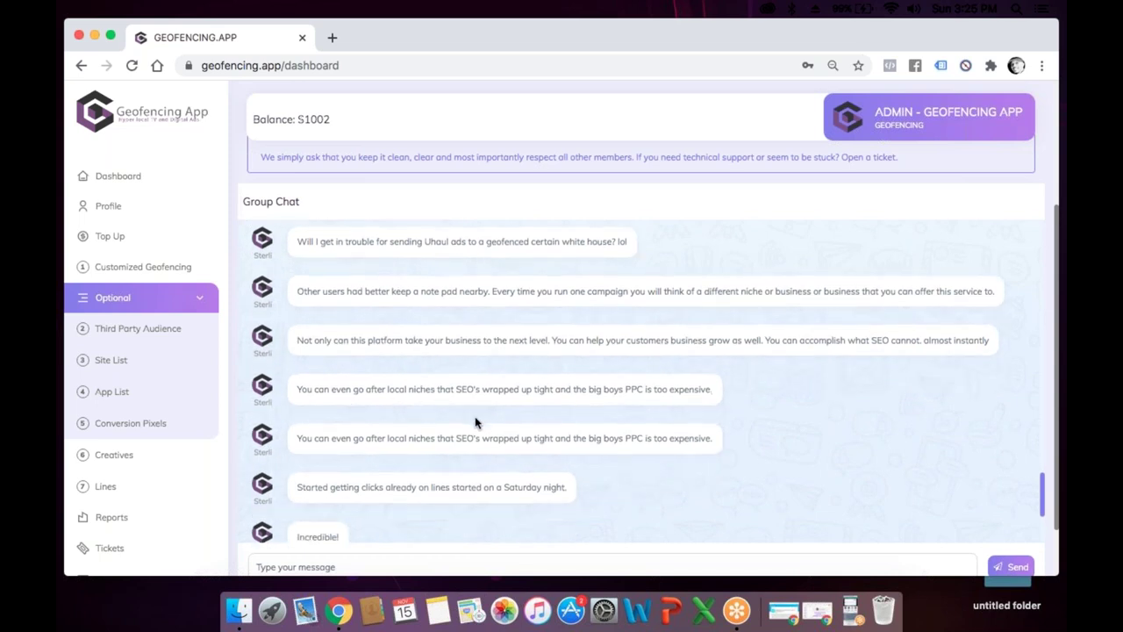
scroll(475, 423, "down", 3)
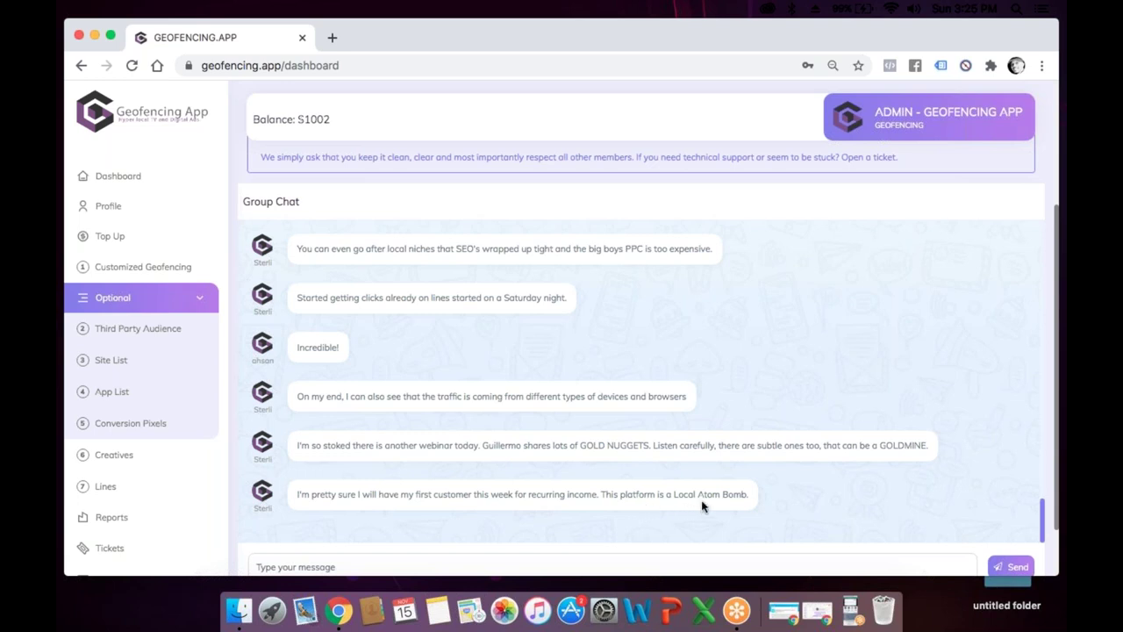
scroll(696, 421, "up", 10)
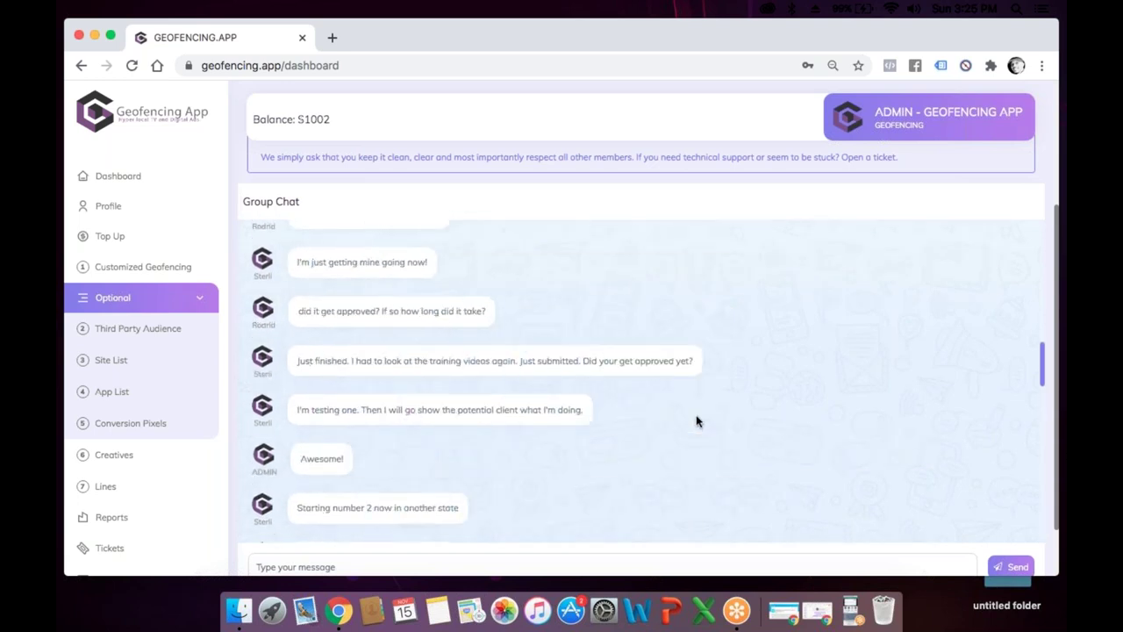
scroll(697, 421, "up", 3)
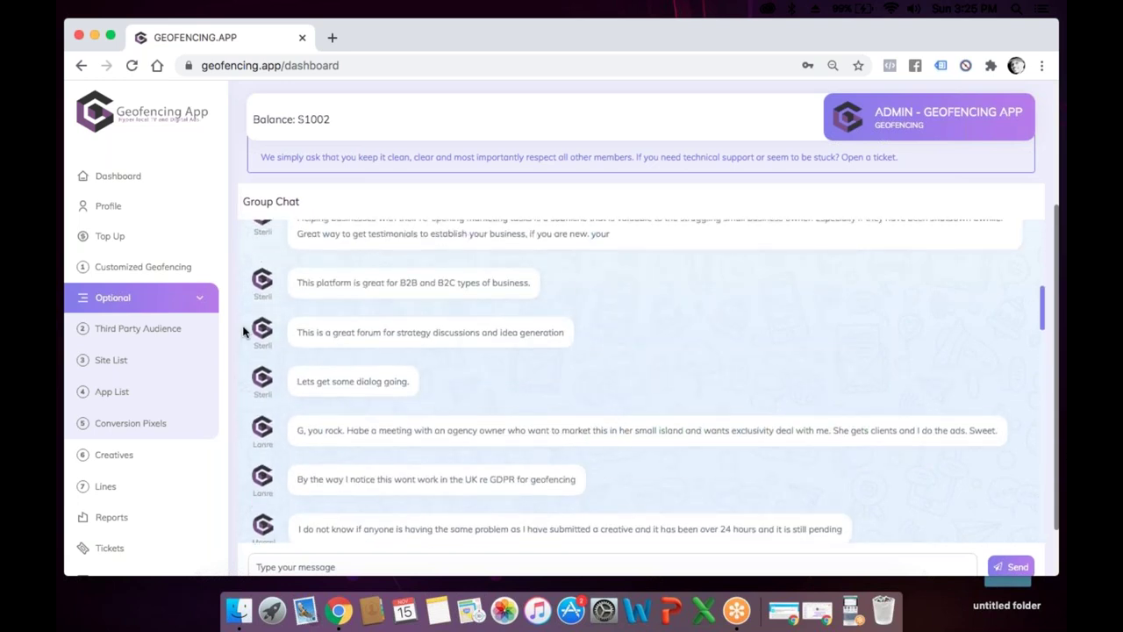
Open Reports, select the Kia Tampa client line and review the line, creatives, geo, region and video report sections
left_click(110, 518)
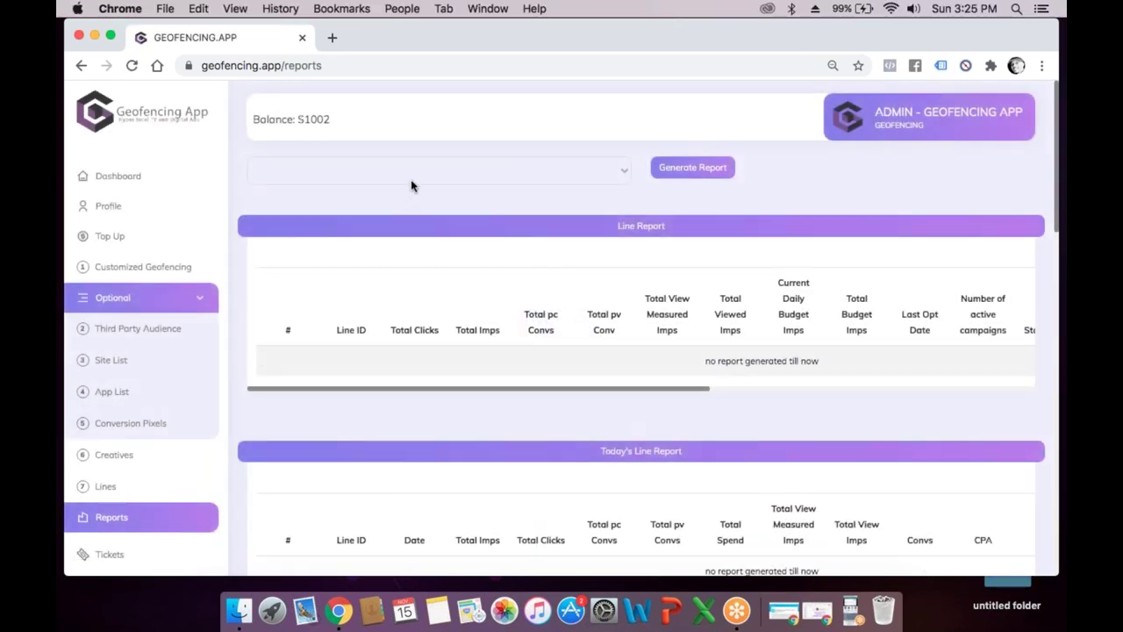
left_click(410, 179)
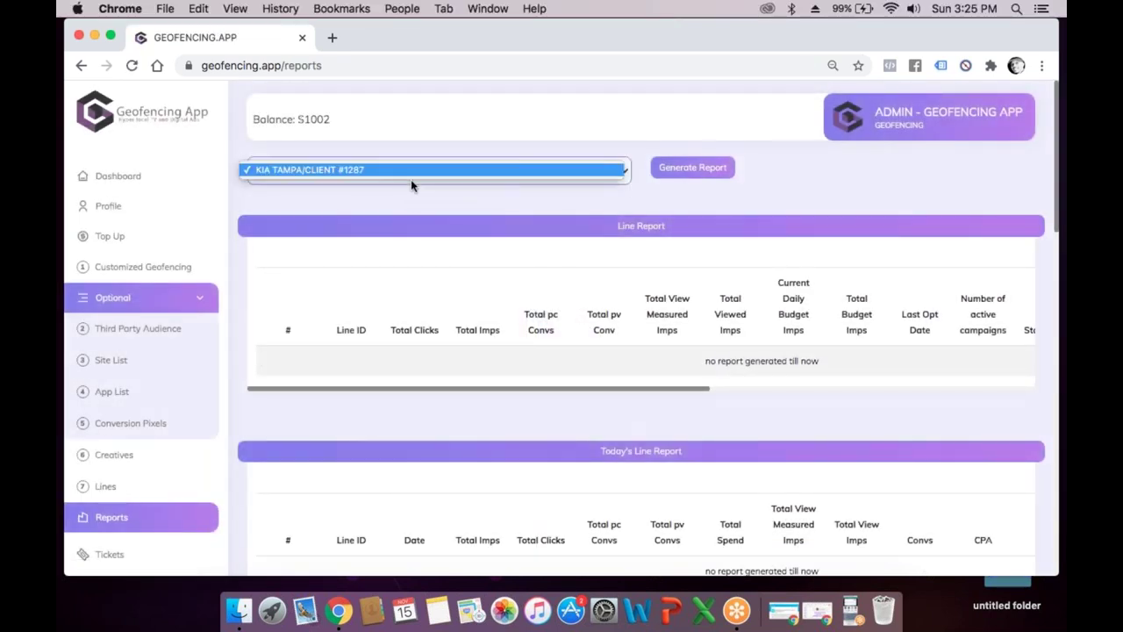
left_click(404, 172)
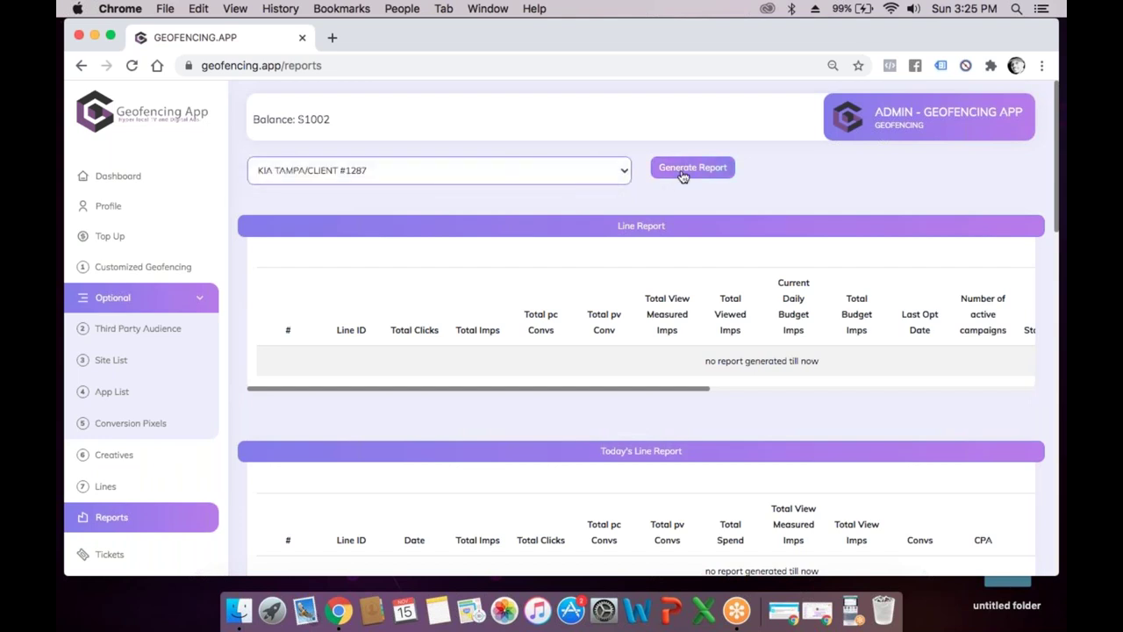
scroll(671, 386, "down", 6)
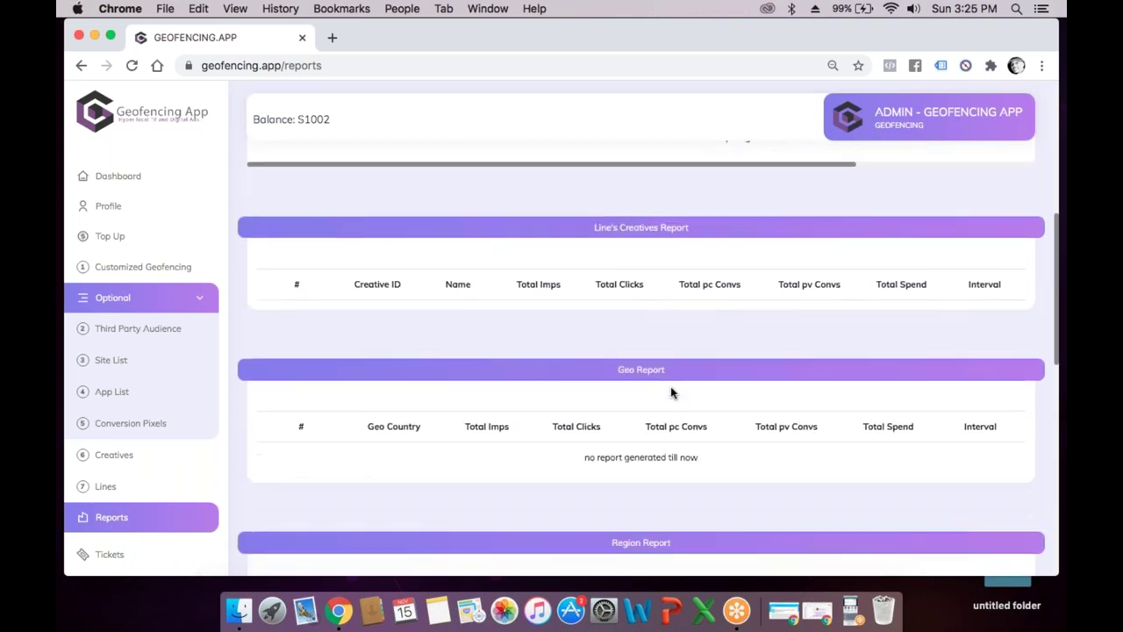
scroll(670, 392, "up", 6)
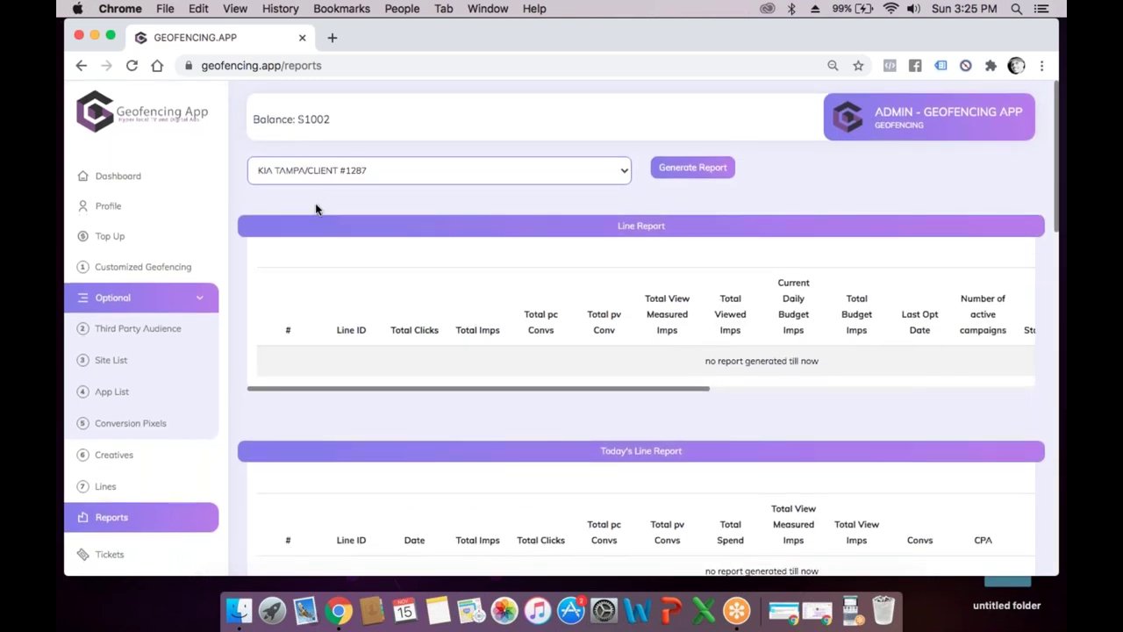
scroll(322, 391, "down", 2)
scroll(321, 392, "up", 2)
scroll(321, 391, "down", 8)
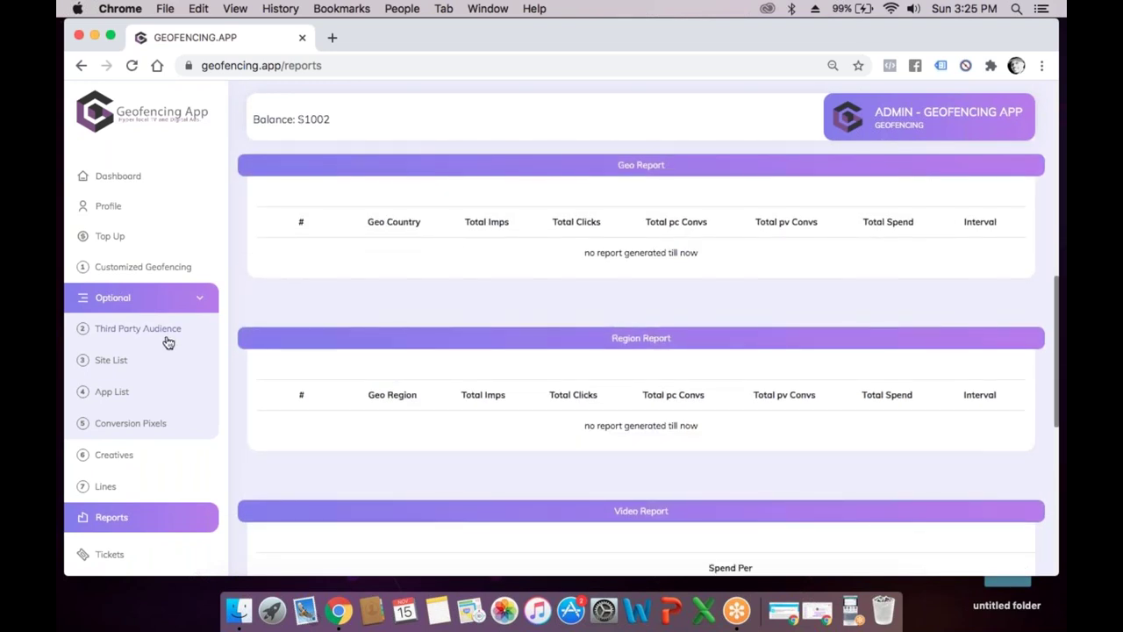
Open Customized Geofencing and start a new audience of the Lat Long type
left_click(136, 274)
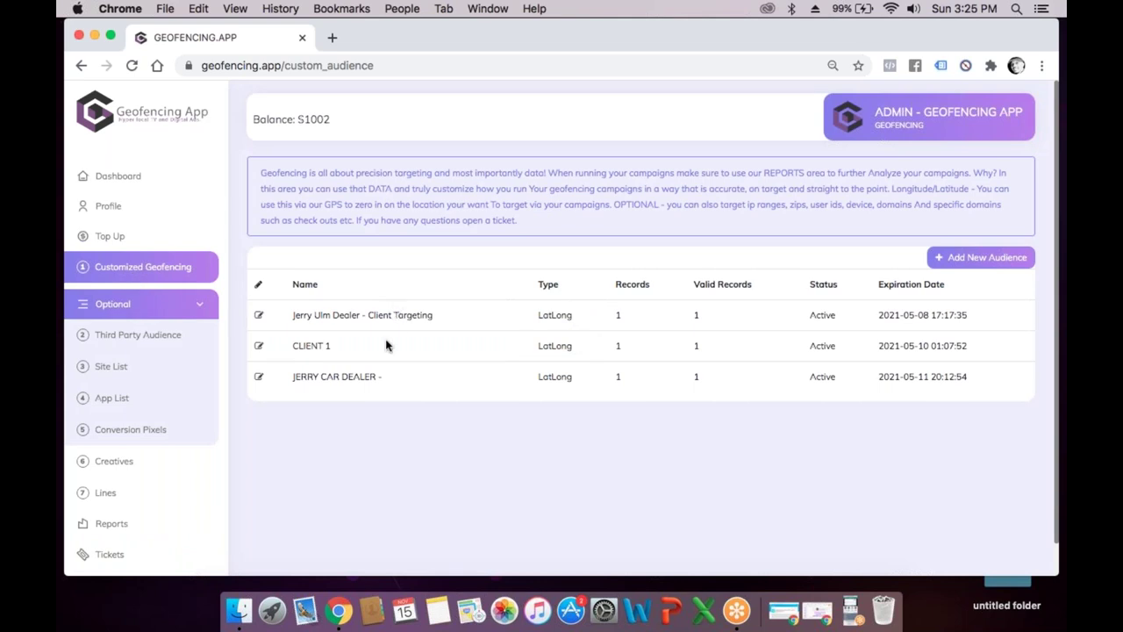
left_click(948, 263)
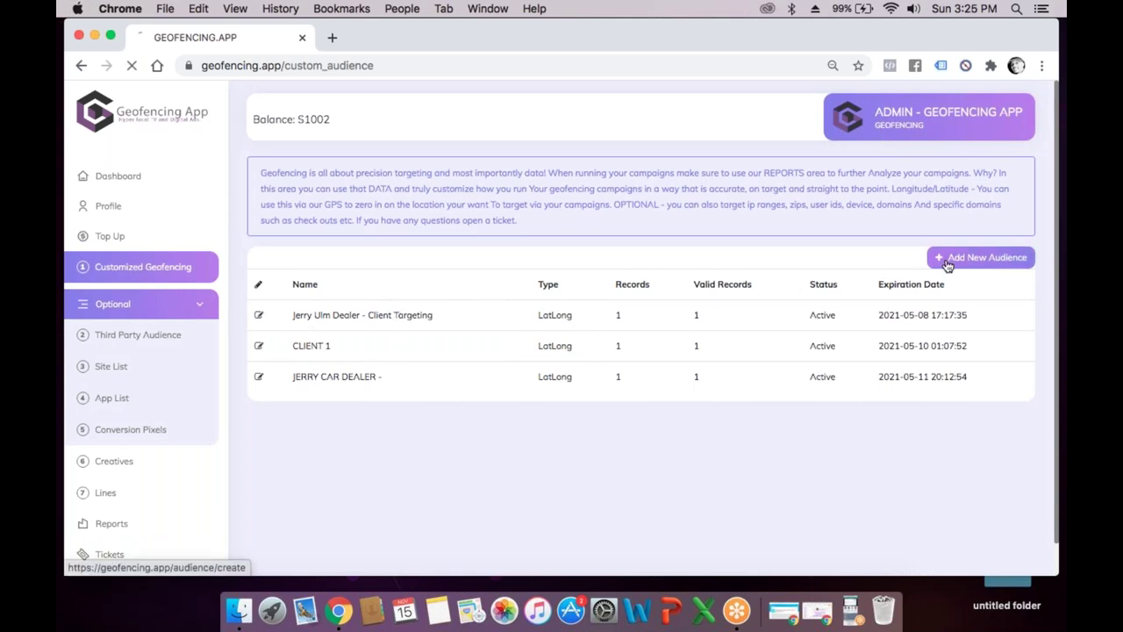
scroll(948, 266, "down", 1)
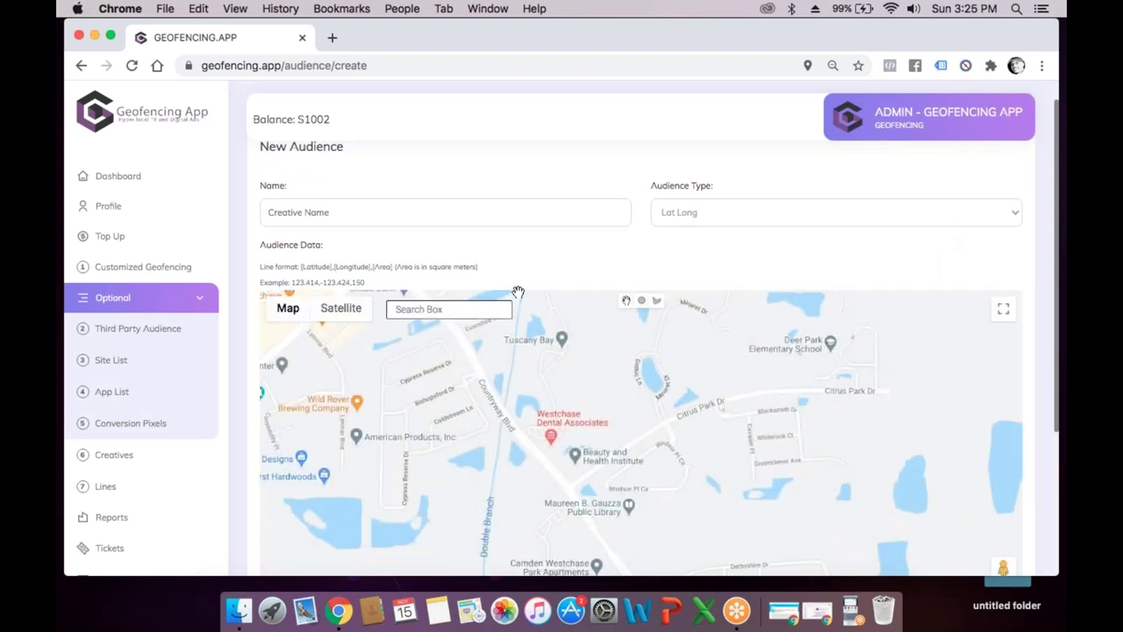
scroll(689, 372, "down", 3)
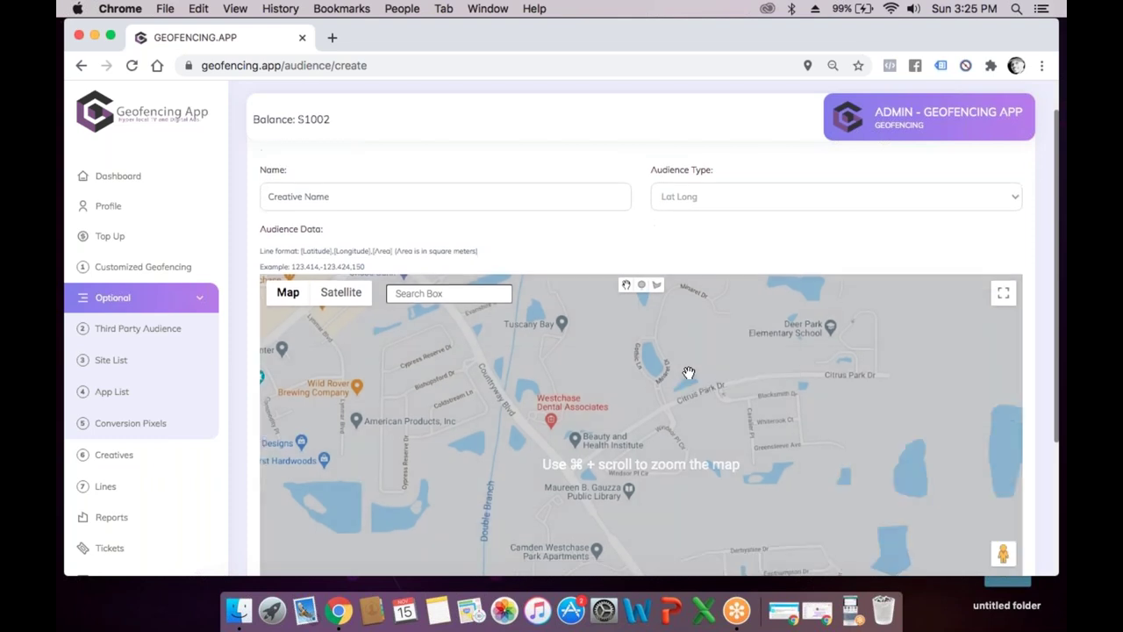
Draw a polygon geofence around the Maureen B. Gauzza Public Library building on the new audience's map
left_click(1003, 520)
left_click(1003, 520)
left_click(1003, 520)
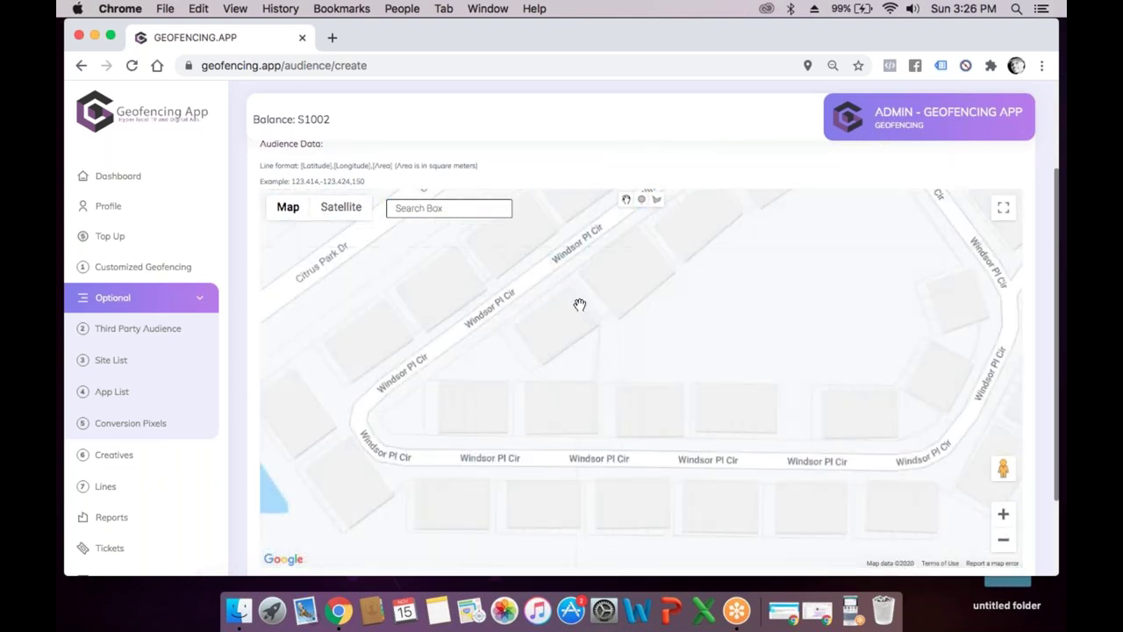
scroll(784, 421, "down", 3)
scroll(520, 286, "up", 3)
left_click_drag(519, 287, 459, 271)
scroll(478, 282, "up", 3)
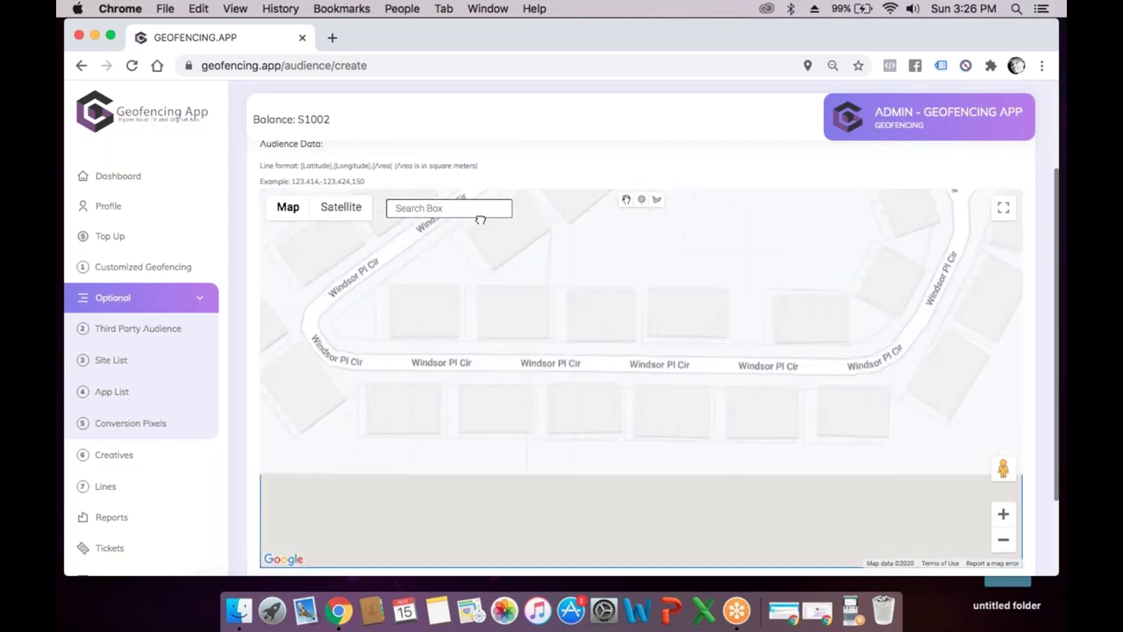
scroll(521, 228, "down", 3)
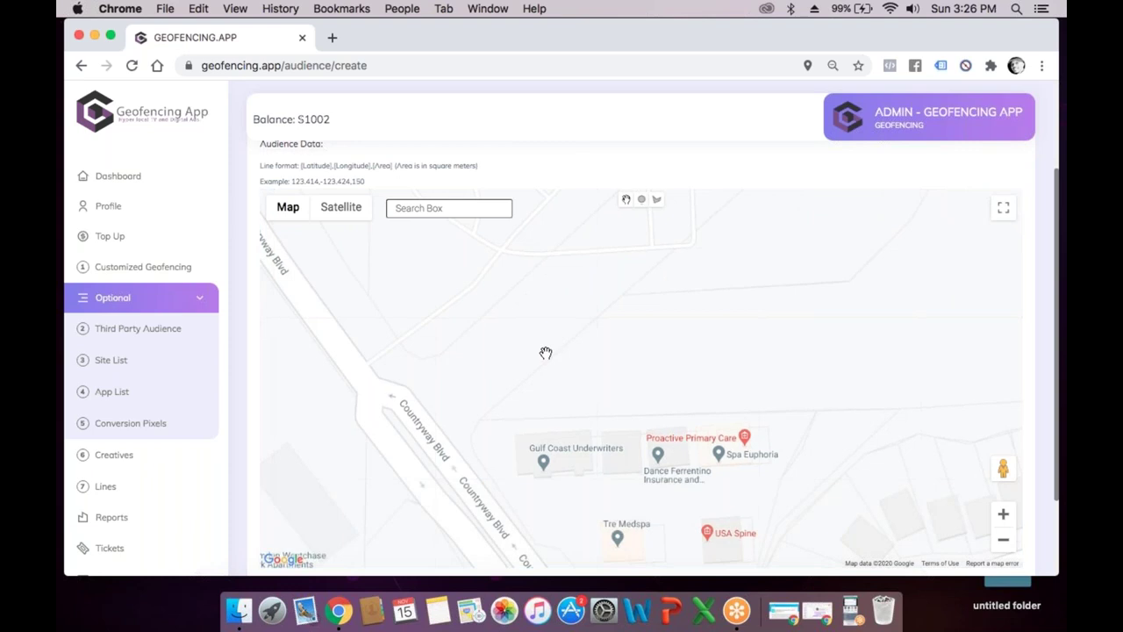
scroll(549, 429, "up", 3)
left_click_drag(559, 433, 592, 501)
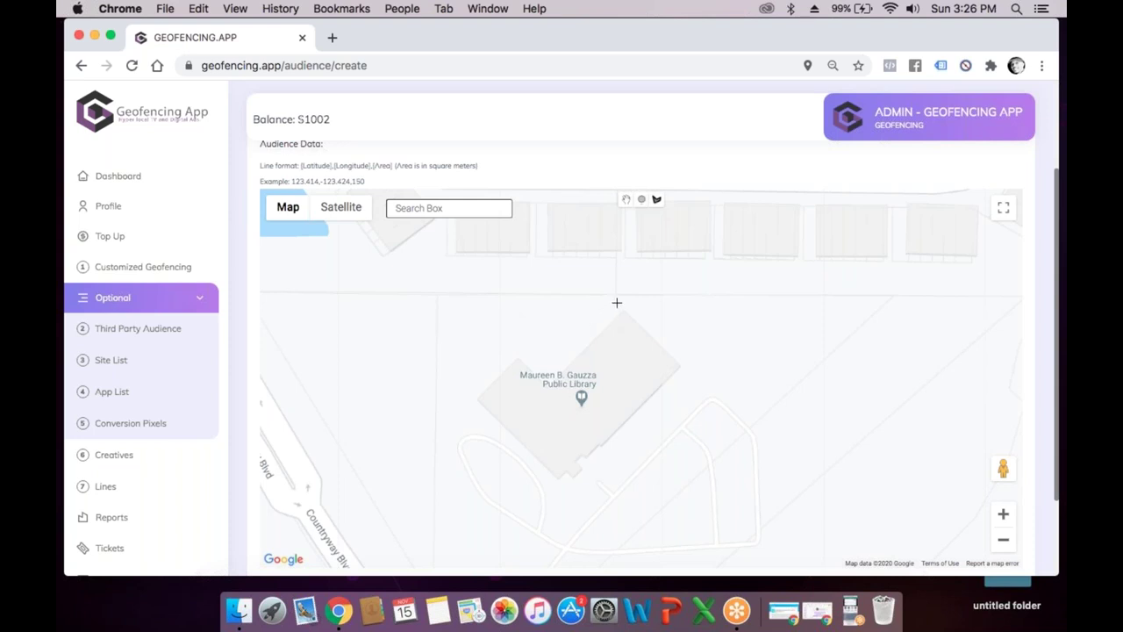
left_click(561, 345)
left_click(629, 291)
left_click(698, 361)
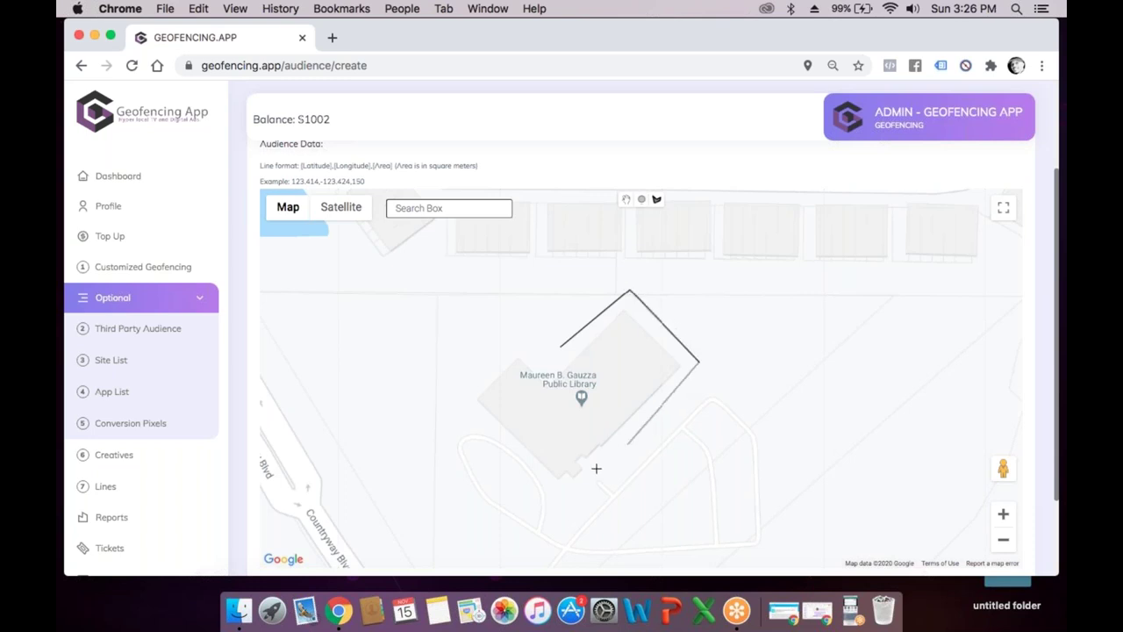
left_click(567, 501)
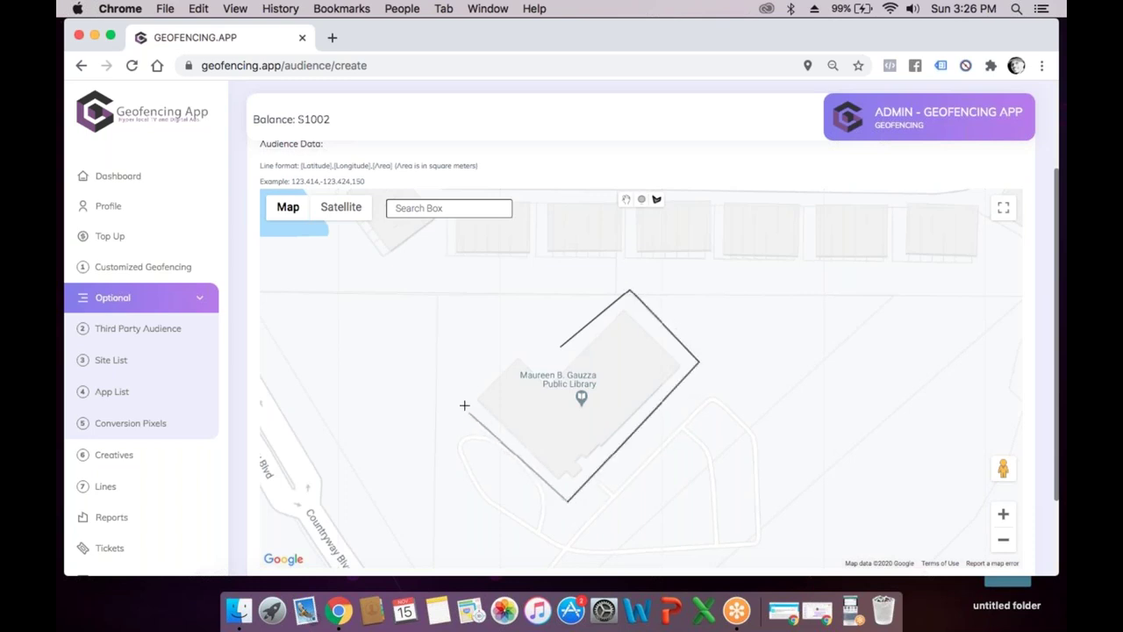
left_click(457, 391)
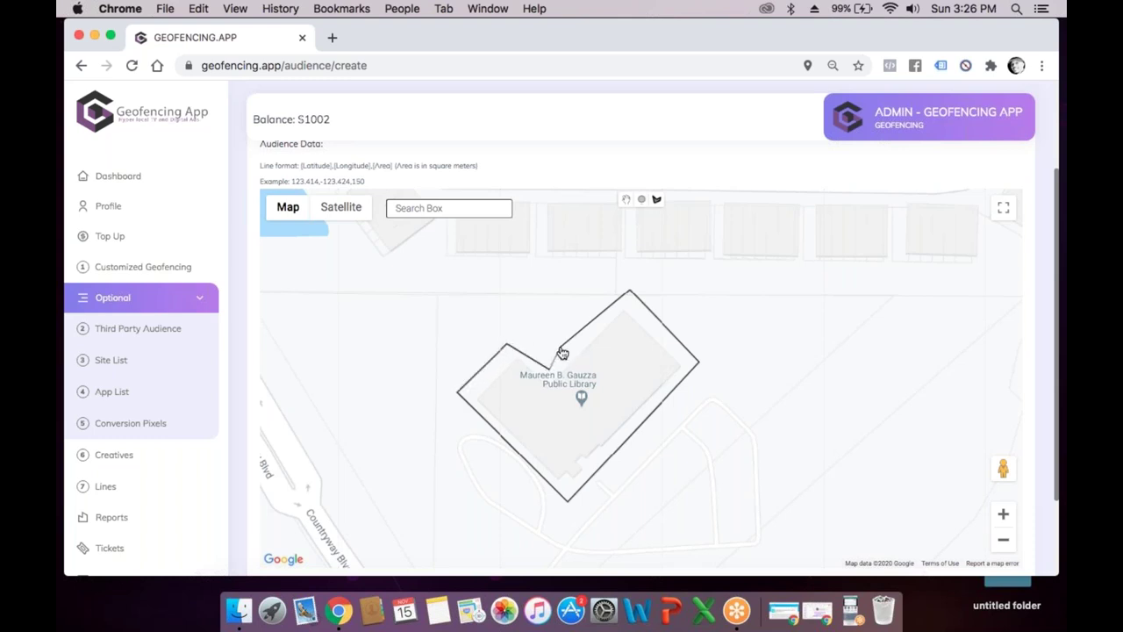
left_click(561, 352)
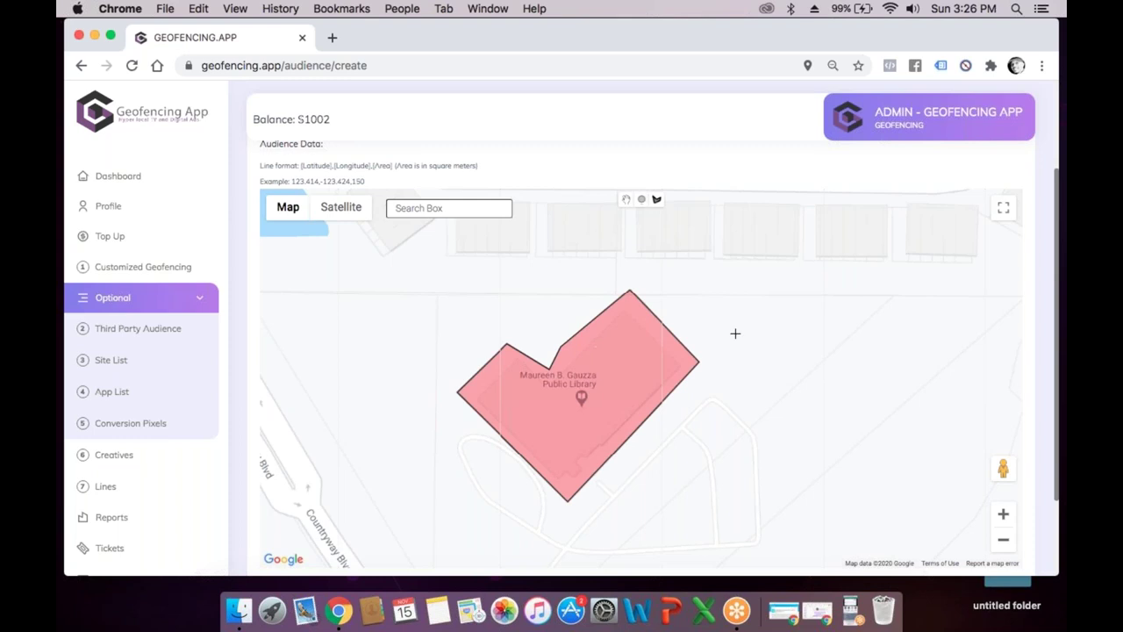
scroll(1053, 353, "down", 3)
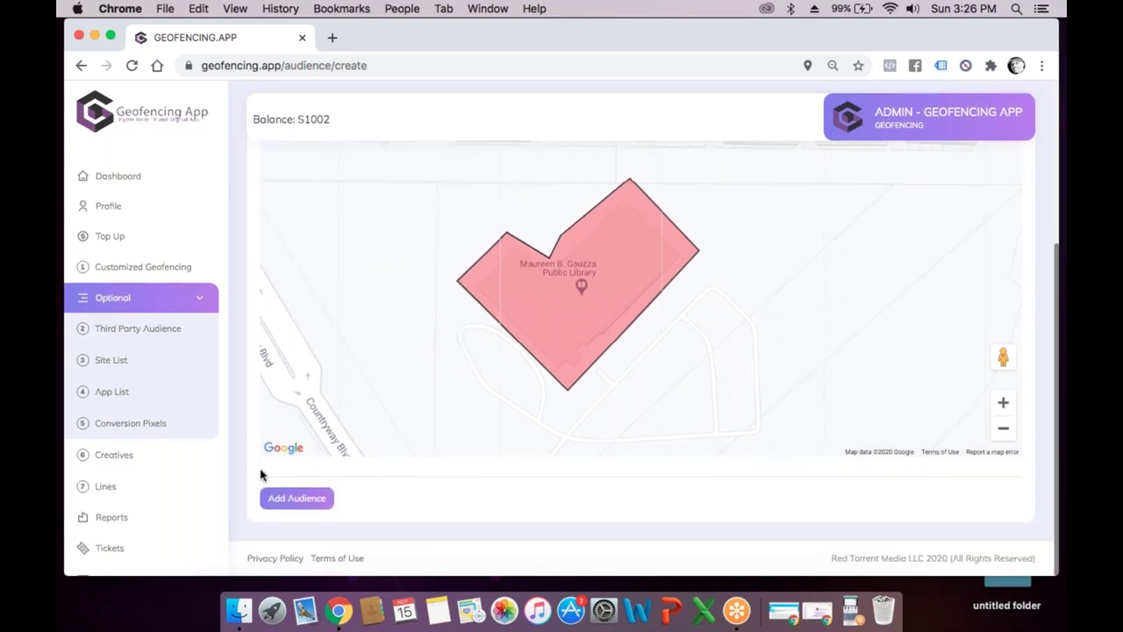
Open the Kia Tampa line for editing and expand its Audiences, Conversion Pixels, Creatives, Campaign Targeting and Campaign Setting sections
scroll(193, 469, "down", 1)
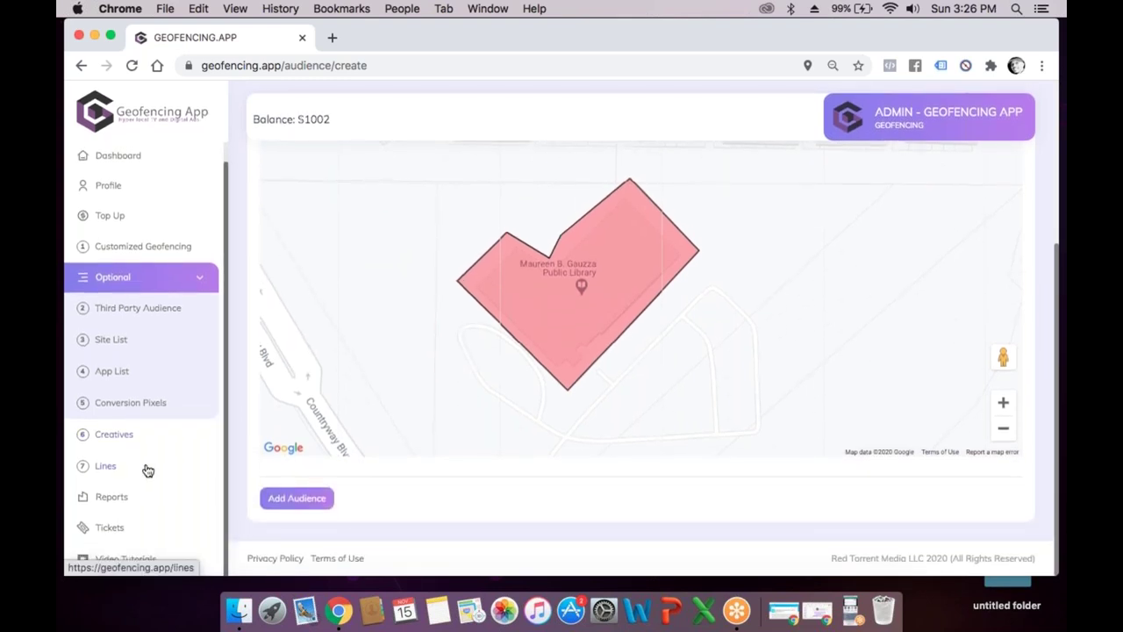
left_click(118, 472)
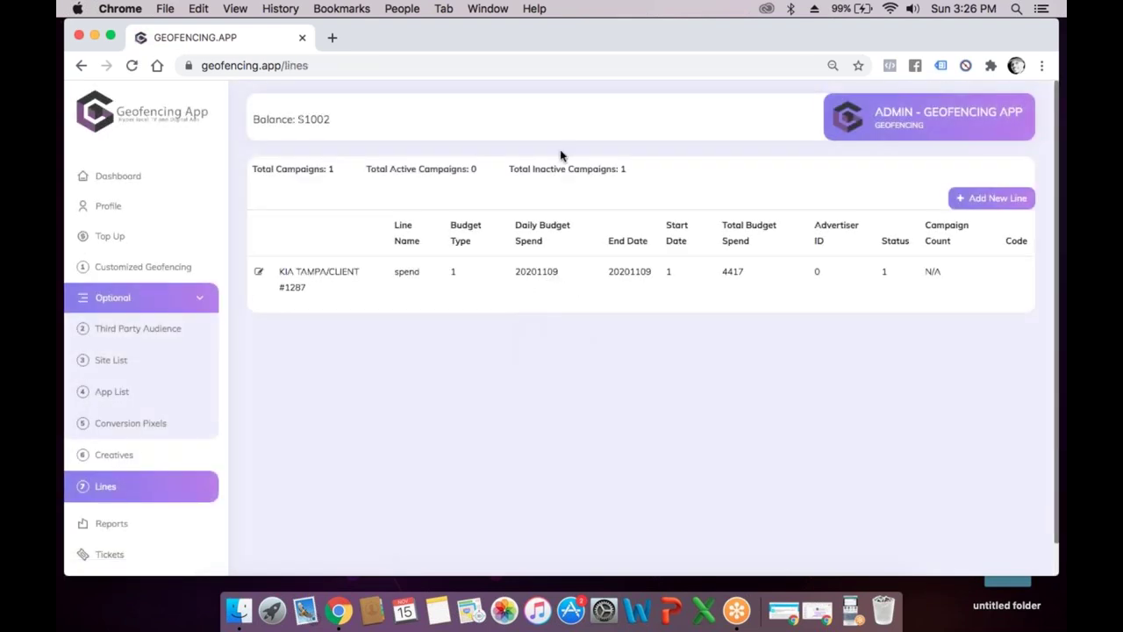
left_click(259, 276)
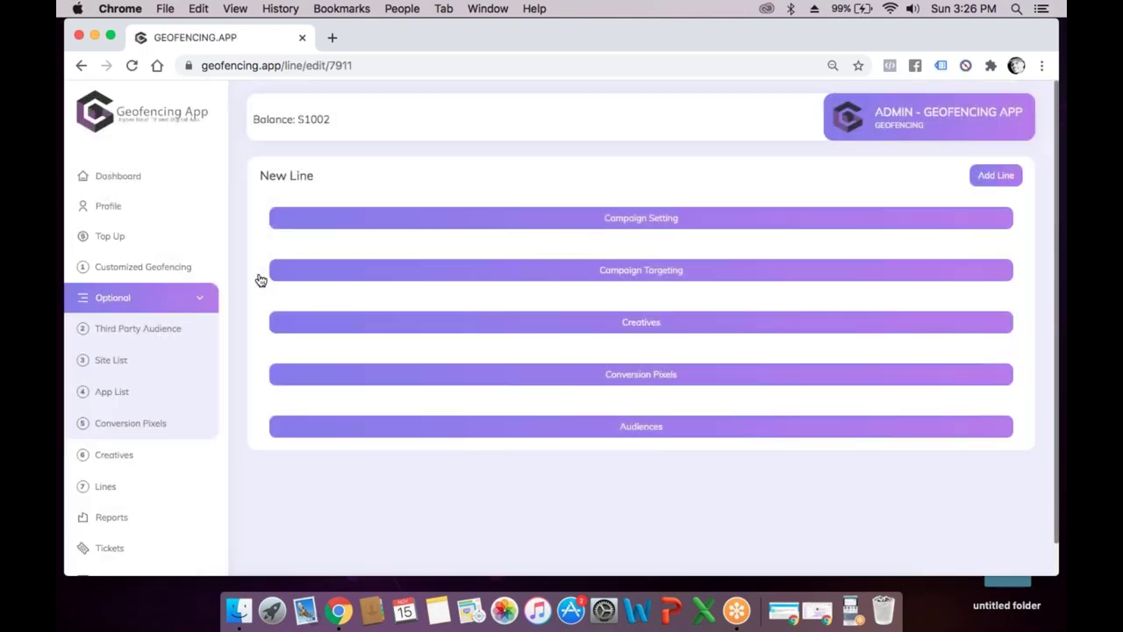
left_click(632, 430)
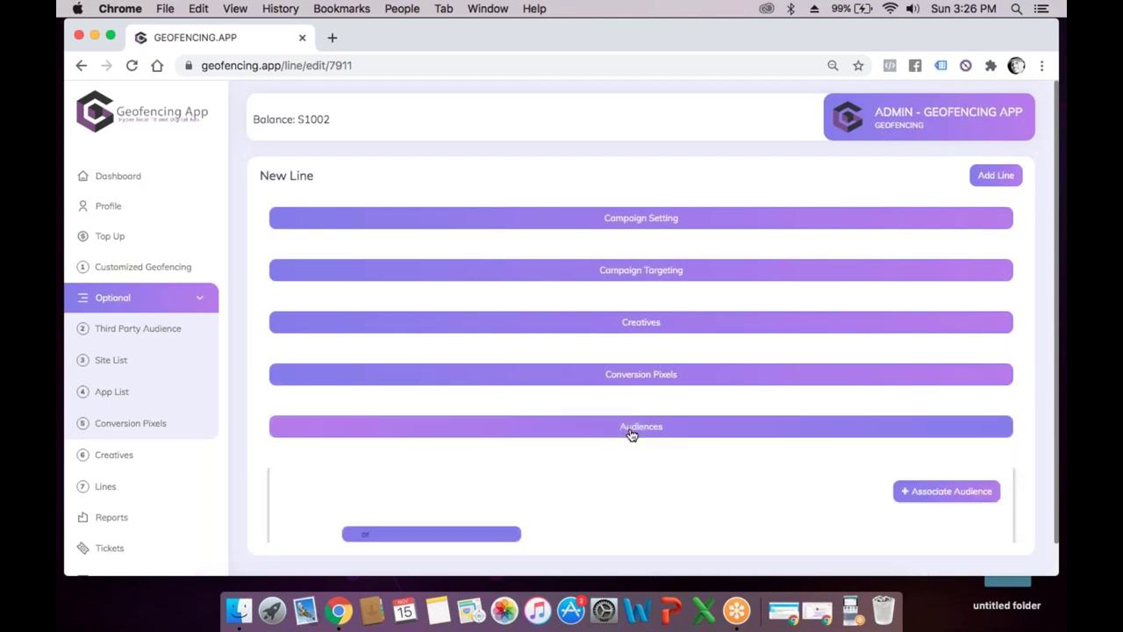
left_click(641, 376)
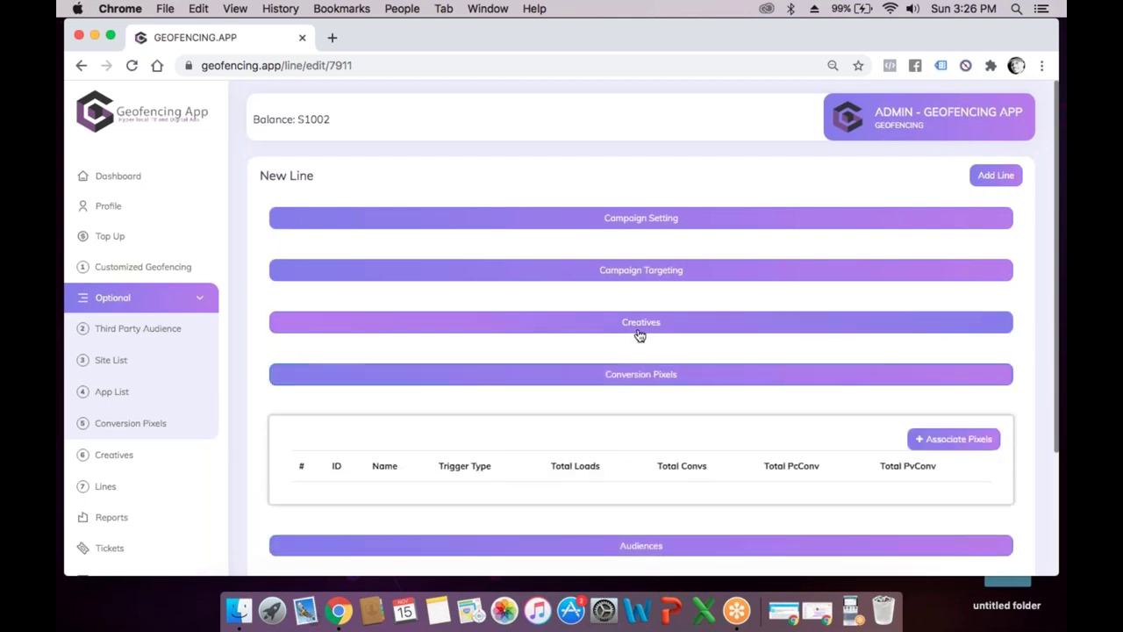
left_click(642, 322)
left_click(634, 271)
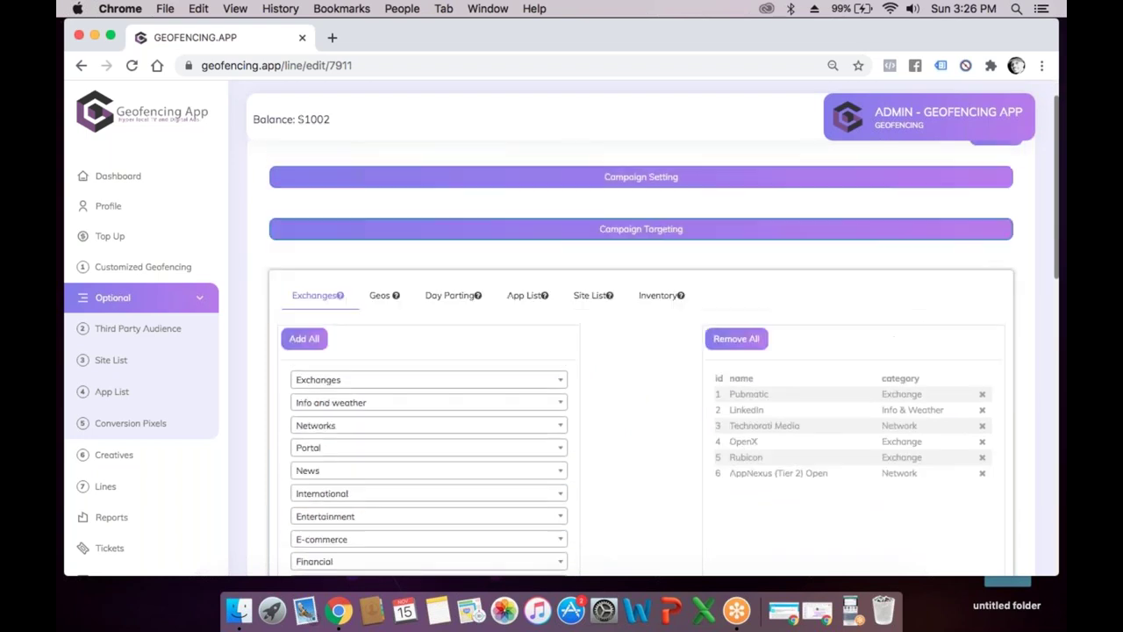
left_click(616, 219)
Review the line's campaign settings and browse the providers in the Exchanges category of Campaign Targeting
scroll(617, 218, "down", 10)
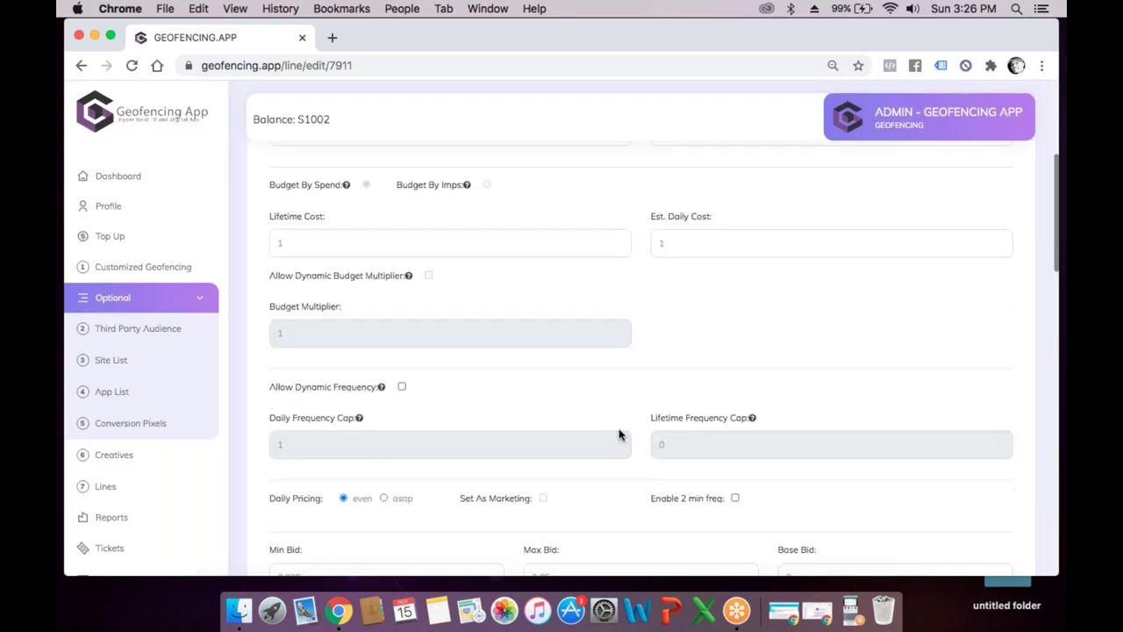
scroll(619, 465, "down", 5)
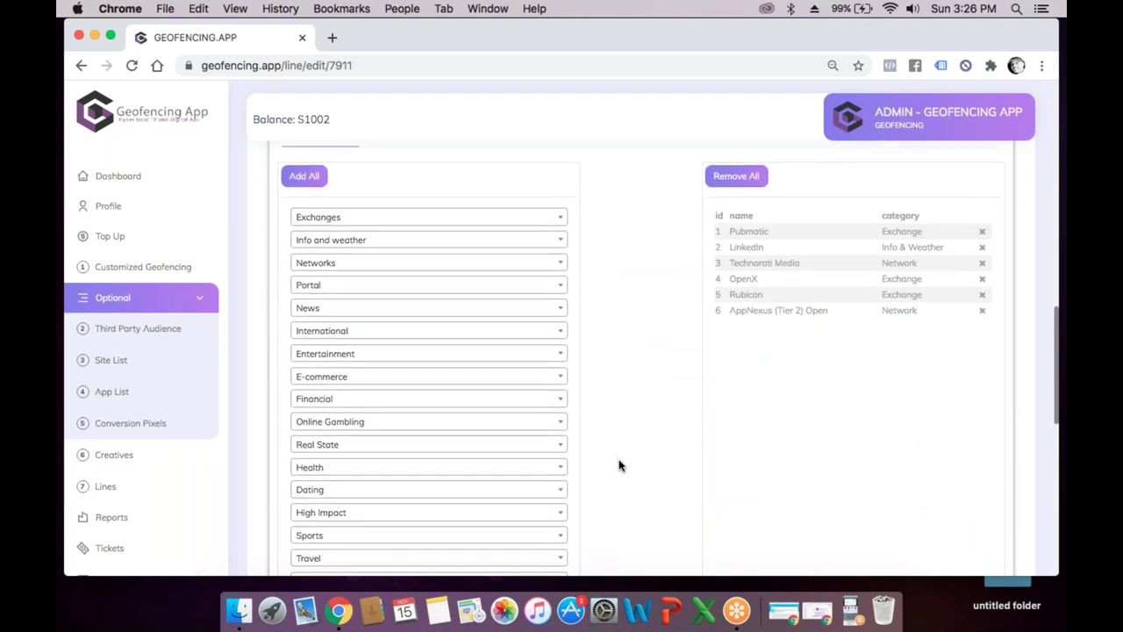
left_click(518, 206)
scroll(497, 288, "down", 3)
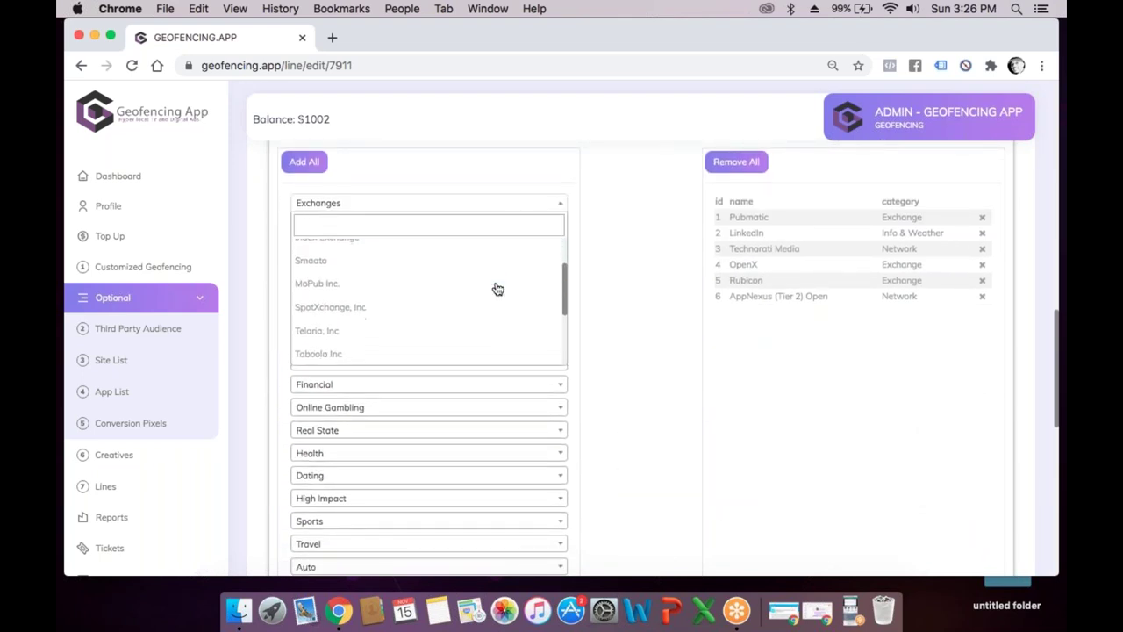
left_click(625, 324)
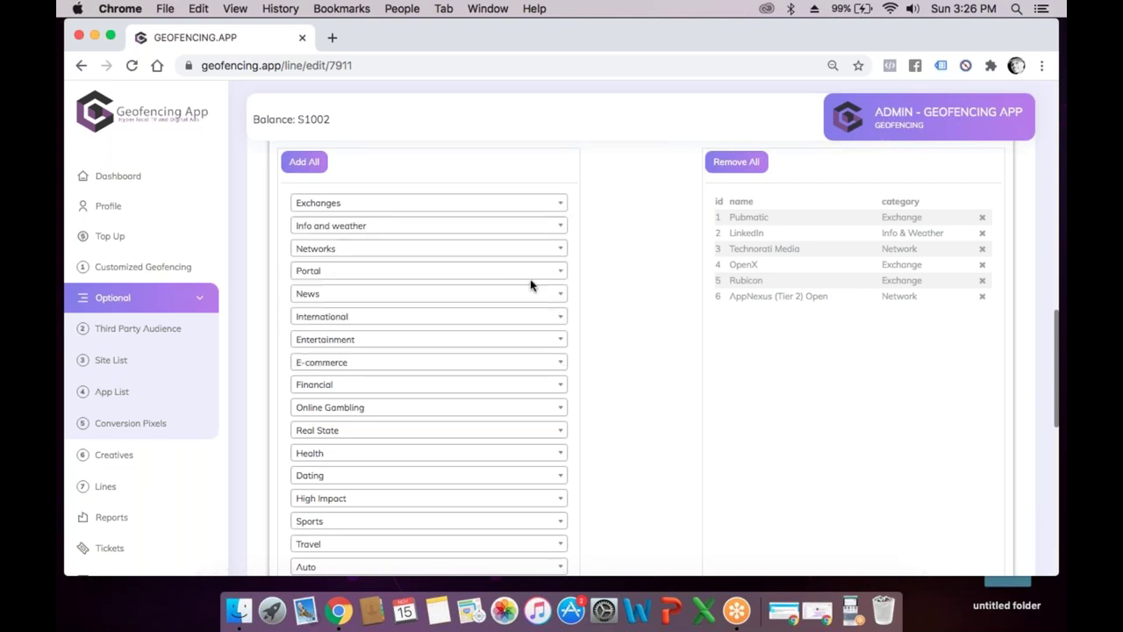
scroll(525, 268, "down", 1)
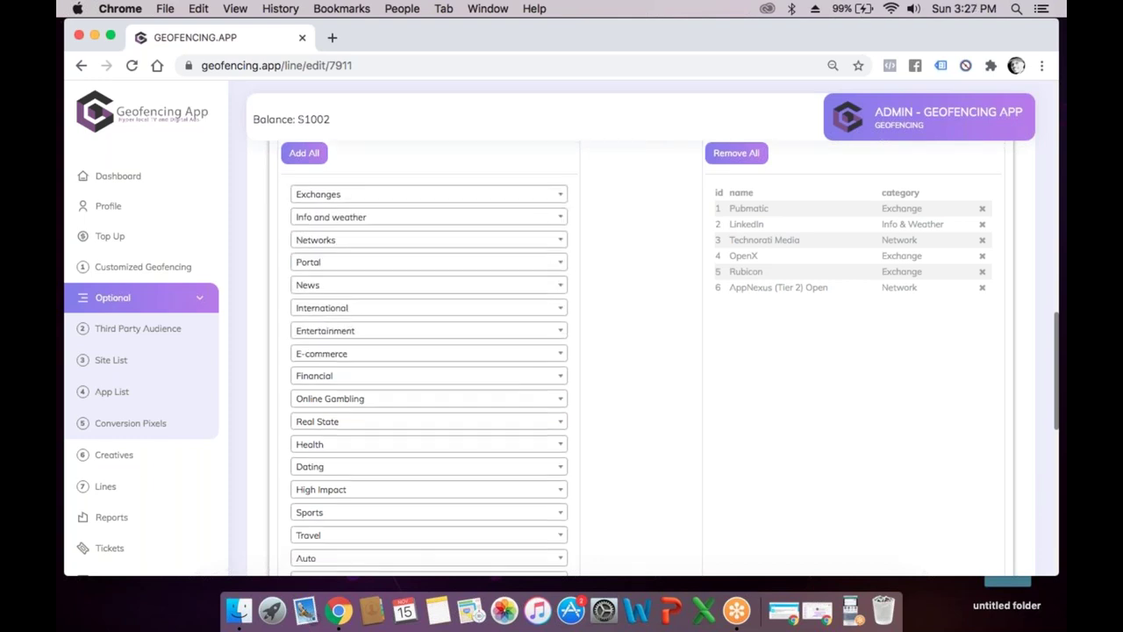
Browse the providers offered in the E-commerce and Real State categories, leaving the selection as it is
left_click(518, 329)
scroll(512, 417, "down", 1)
scroll(513, 418, "down", 1)
scroll(512, 418, "up", 1)
scroll(512, 417, "down", 1)
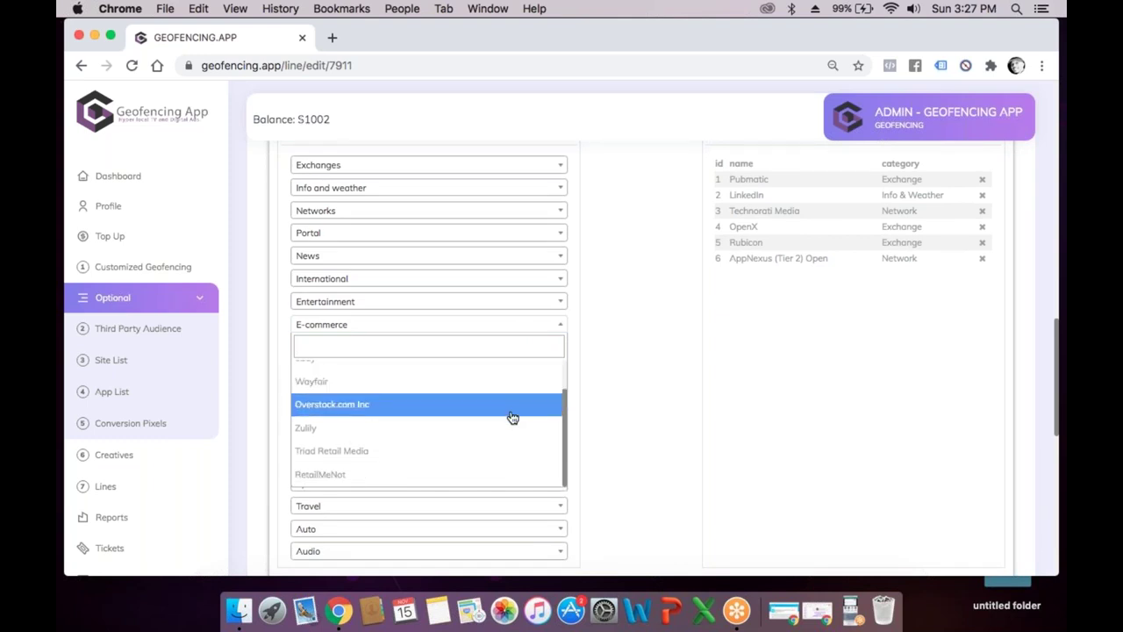
left_click(679, 449)
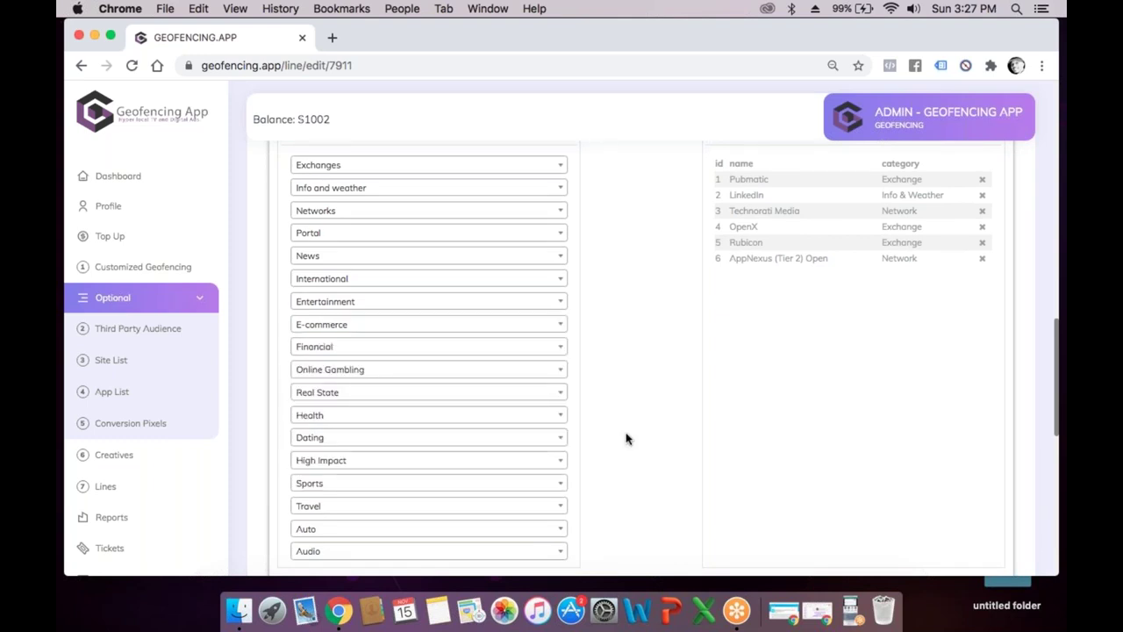
left_click(540, 395)
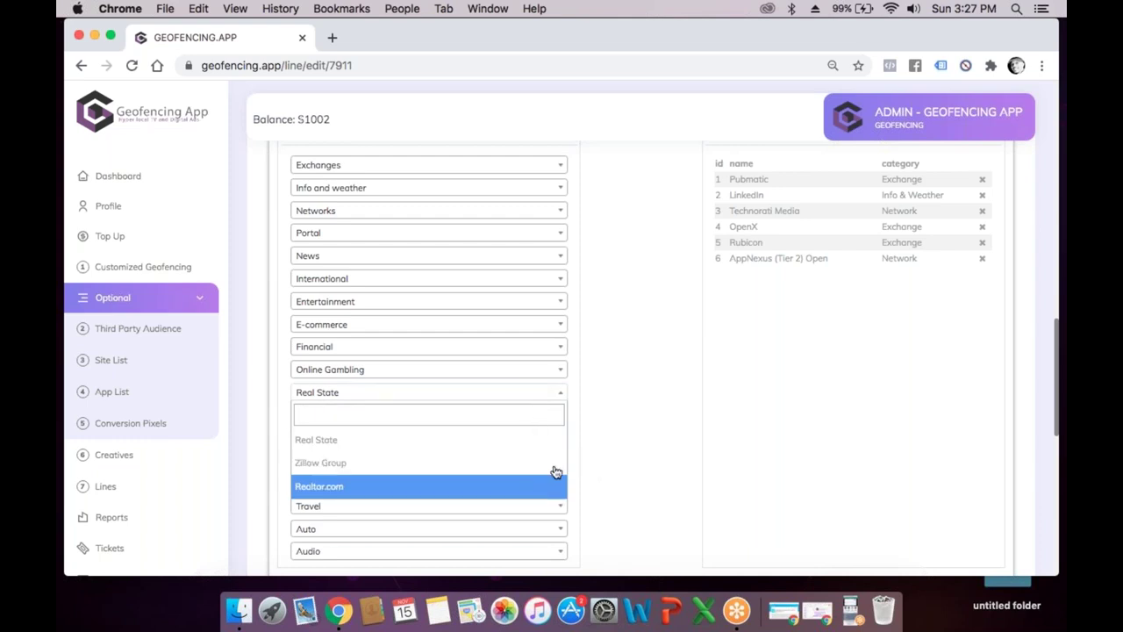
left_click(644, 448)
Browse the providers offered in the Sports and Audio categories without adding any, and return to the targeting overview
scroll(643, 447, "down", 1)
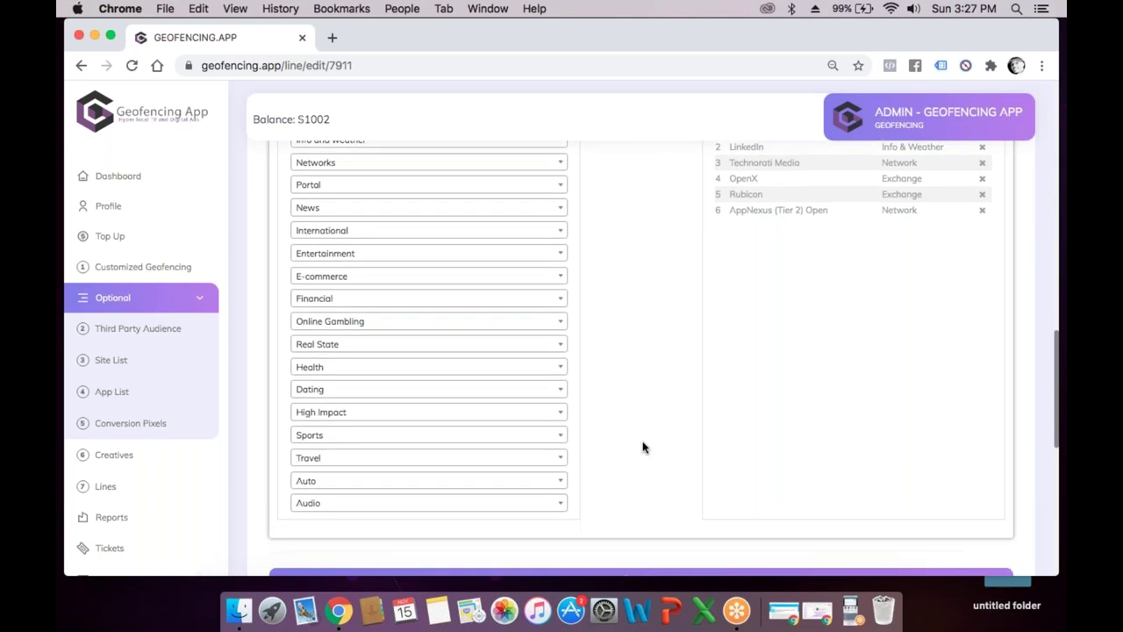
left_click(538, 439)
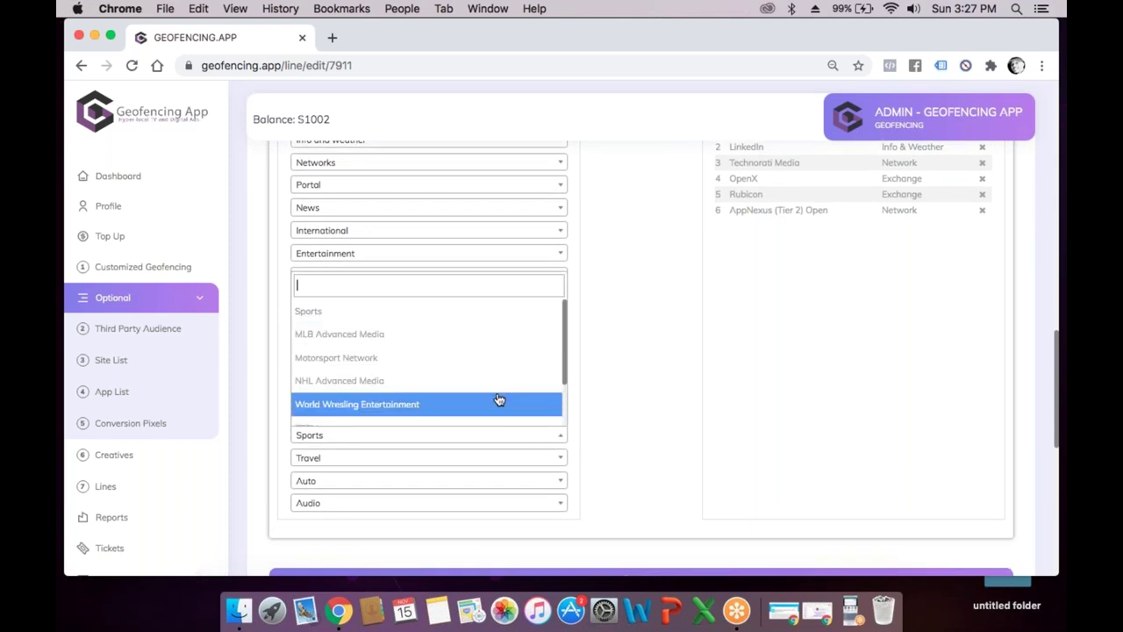
scroll(470, 378, "down", 1)
scroll(465, 369, "down", 1)
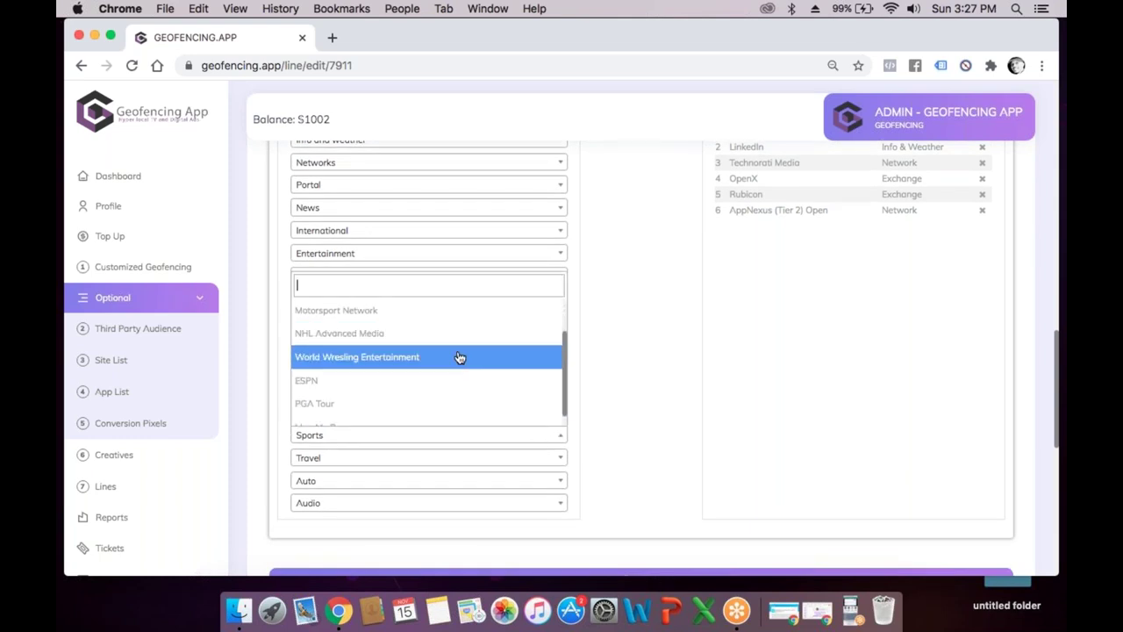
scroll(459, 357, "down", 1)
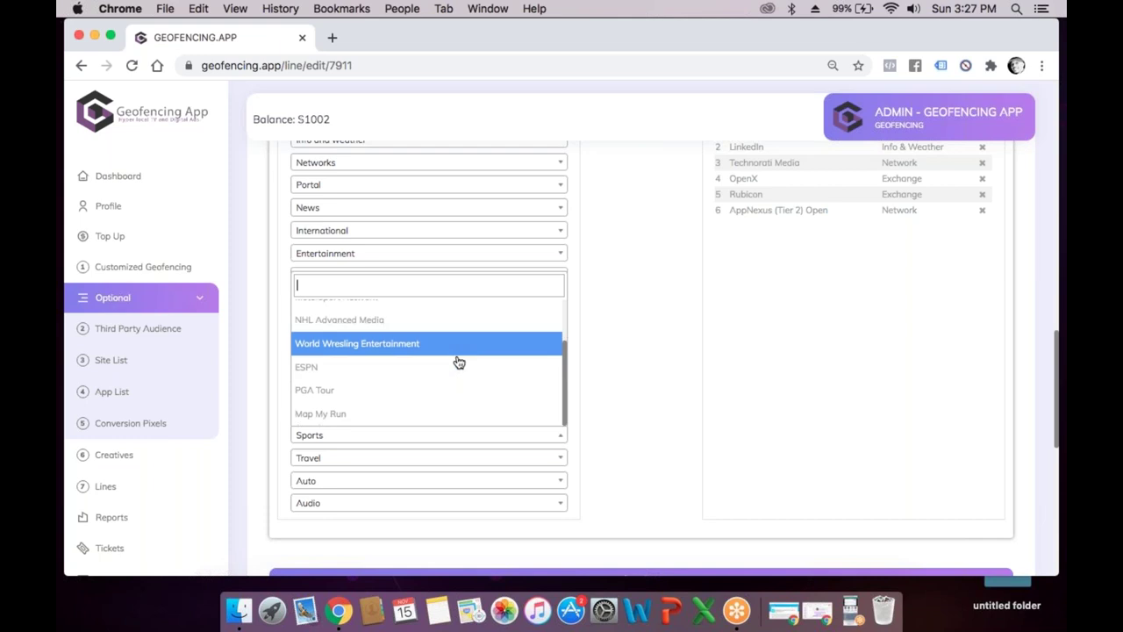
left_click(626, 380)
scroll(625, 380, "down", 2)
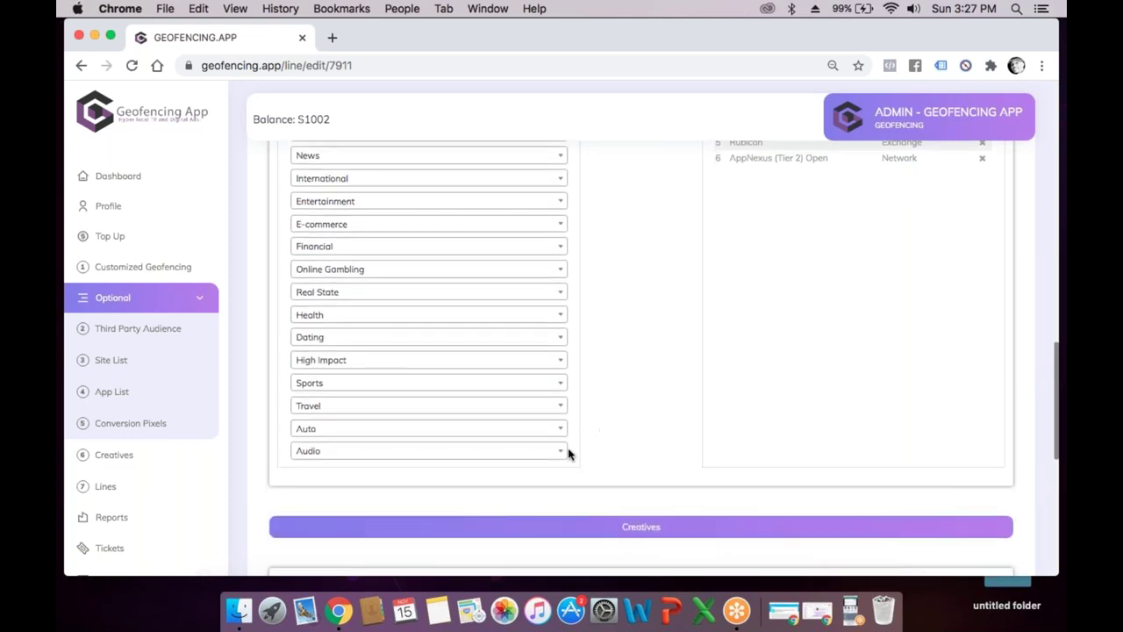
left_click(566, 457)
scroll(566, 457, "down", 1)
left_click(613, 390)
scroll(612, 390, "up", 8)
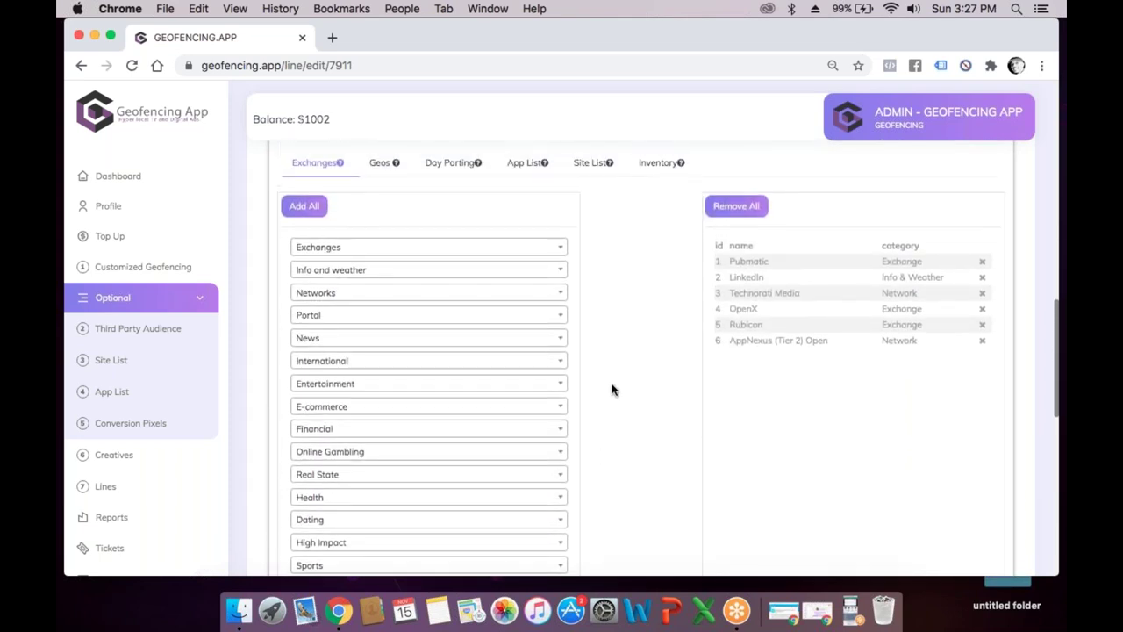
Open the line's Associate Creatives dialog and close it without associating a creative
scroll(612, 389, "down", 15)
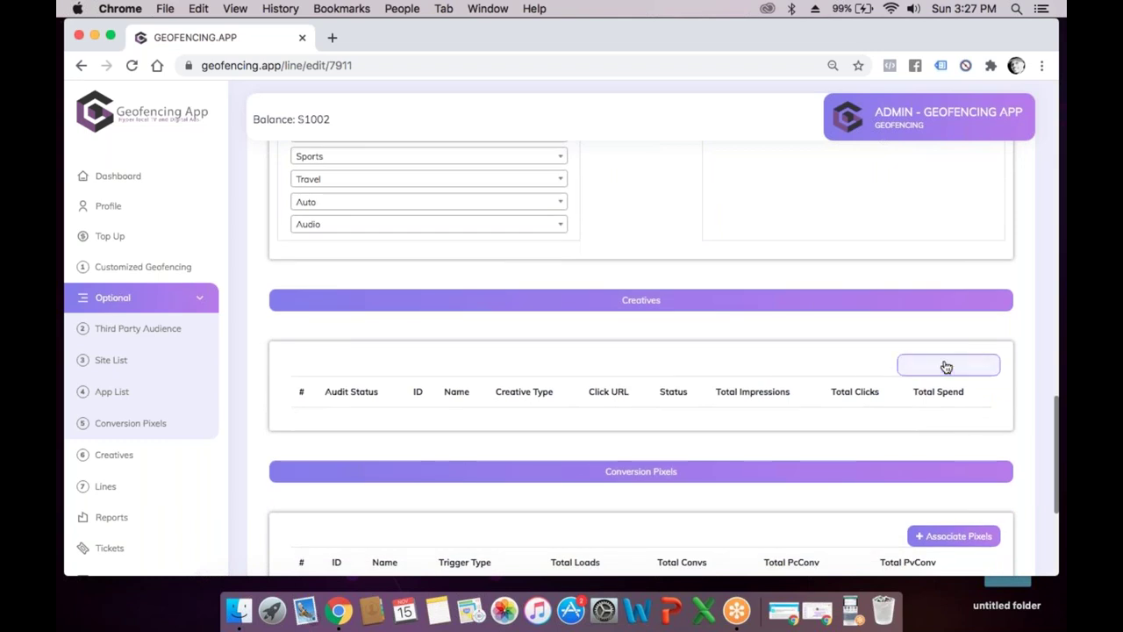
left_click(946, 367)
left_click(794, 261)
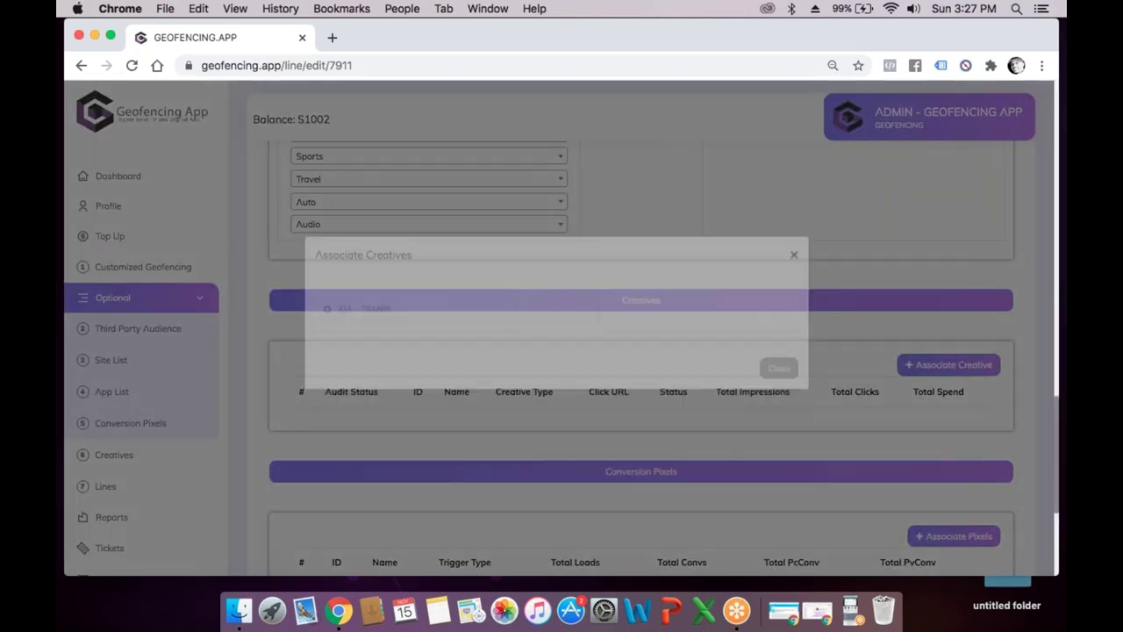
In the line's audience association, choose the dealer's Client Targeting audience and add one more audience group
scroll(561, 328, "down", 5)
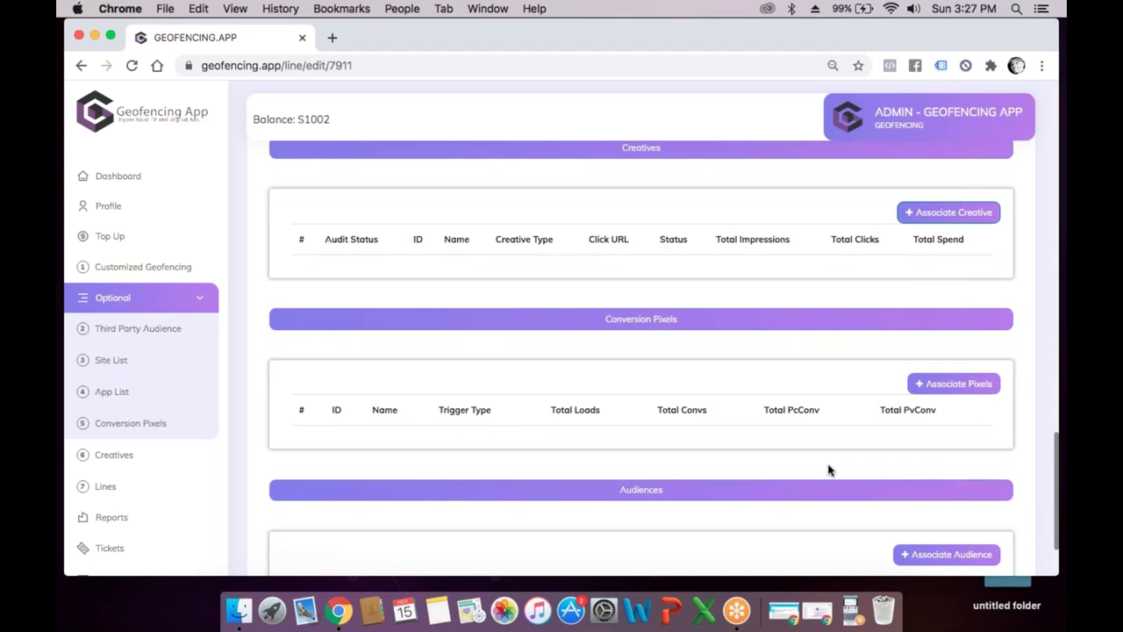
scroll(828, 466, "down", 4)
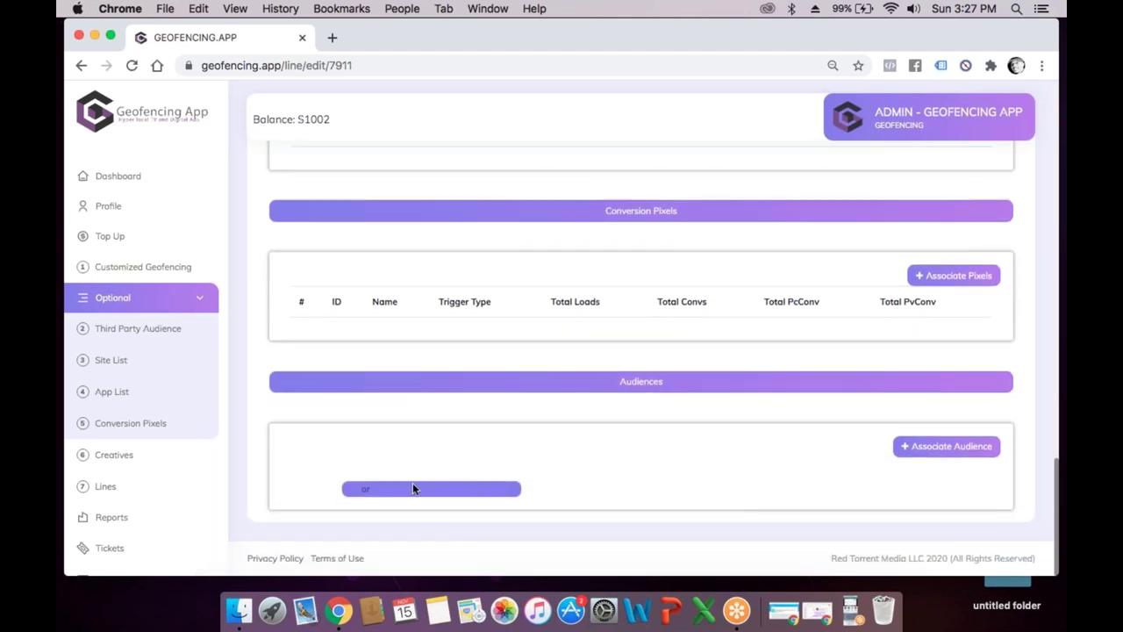
scroll(412, 489, "up", 4)
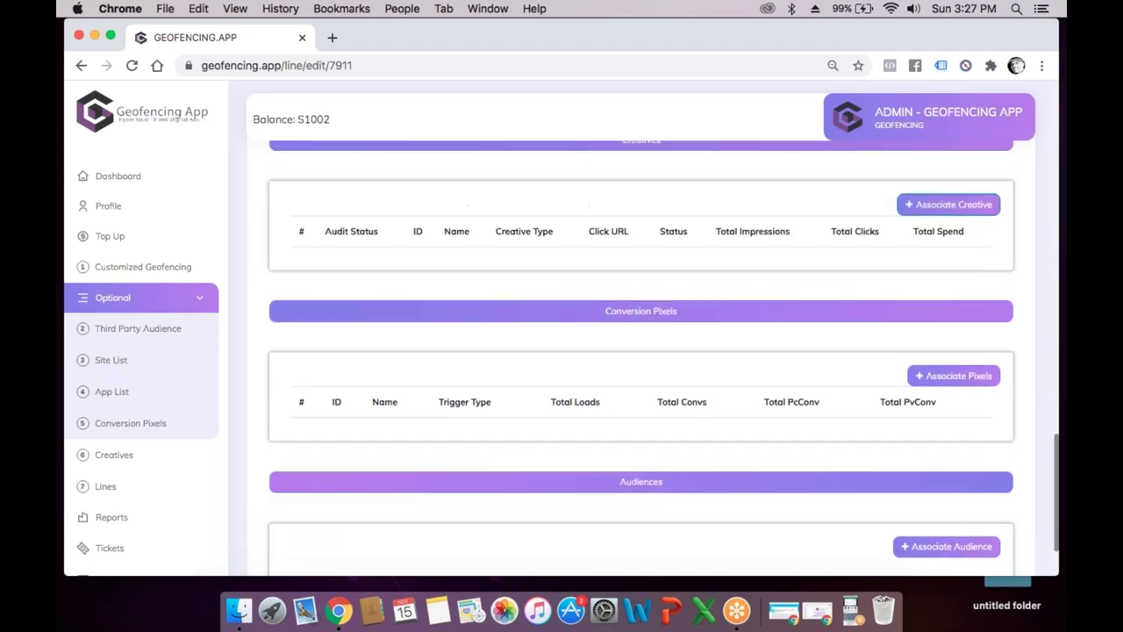
left_click(899, 544)
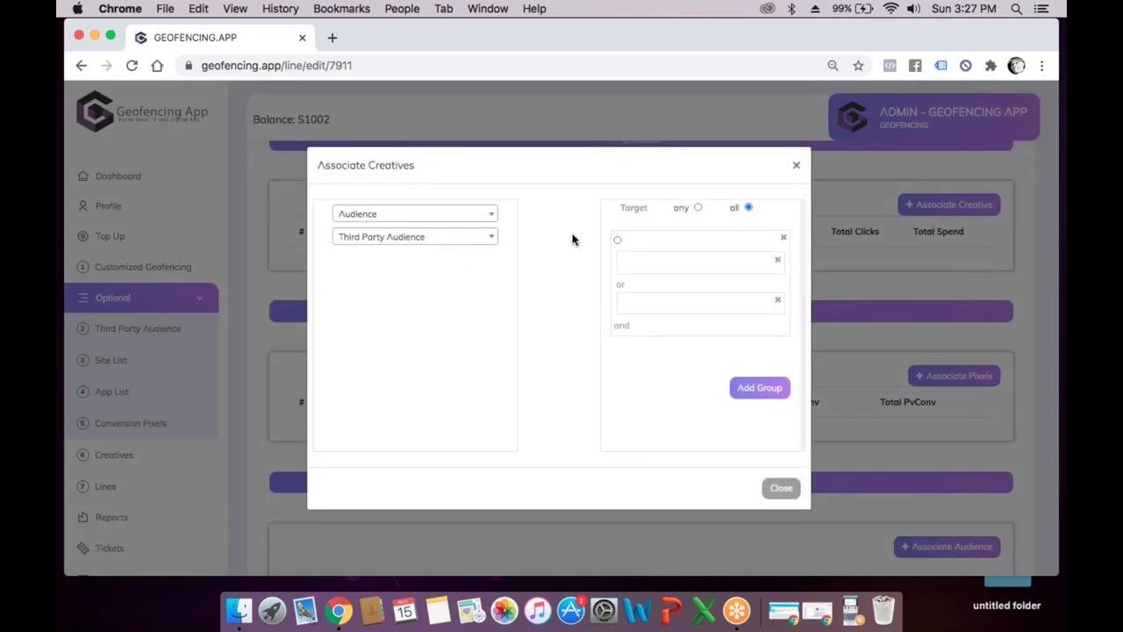
left_click(445, 219)
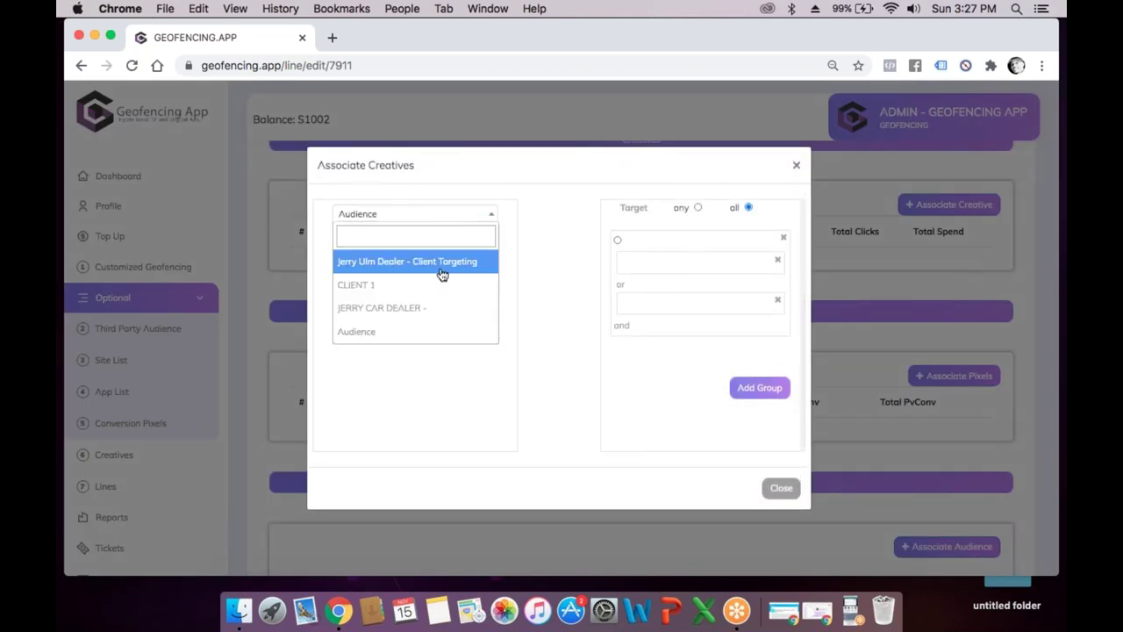
left_click(443, 261)
left_click(752, 388)
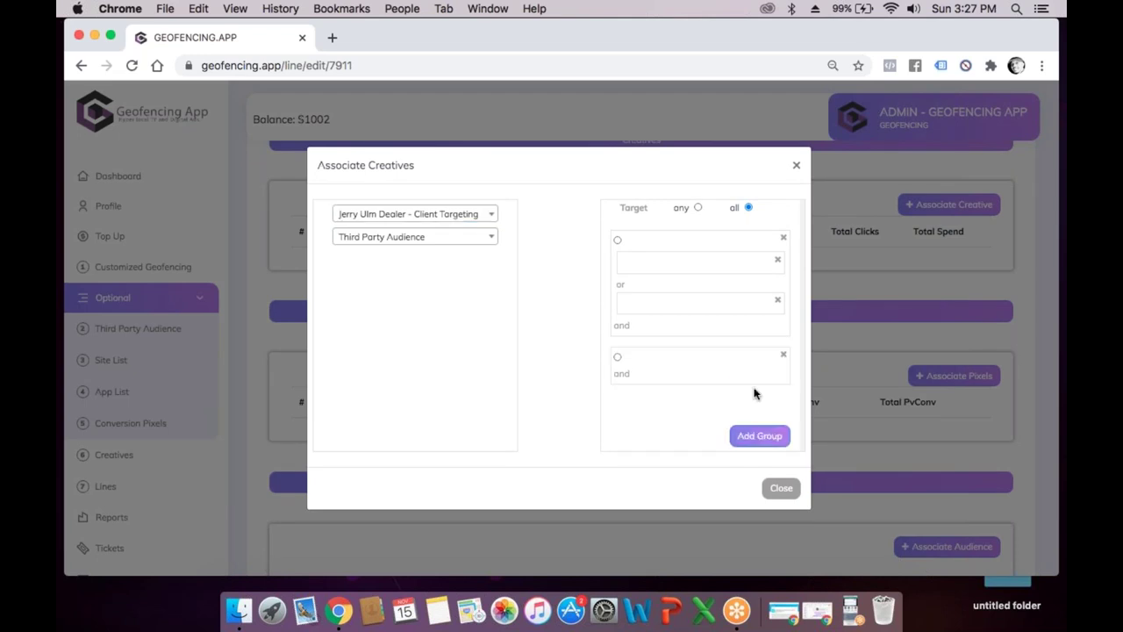
left_click(780, 489)
scroll(778, 494, "down", 2)
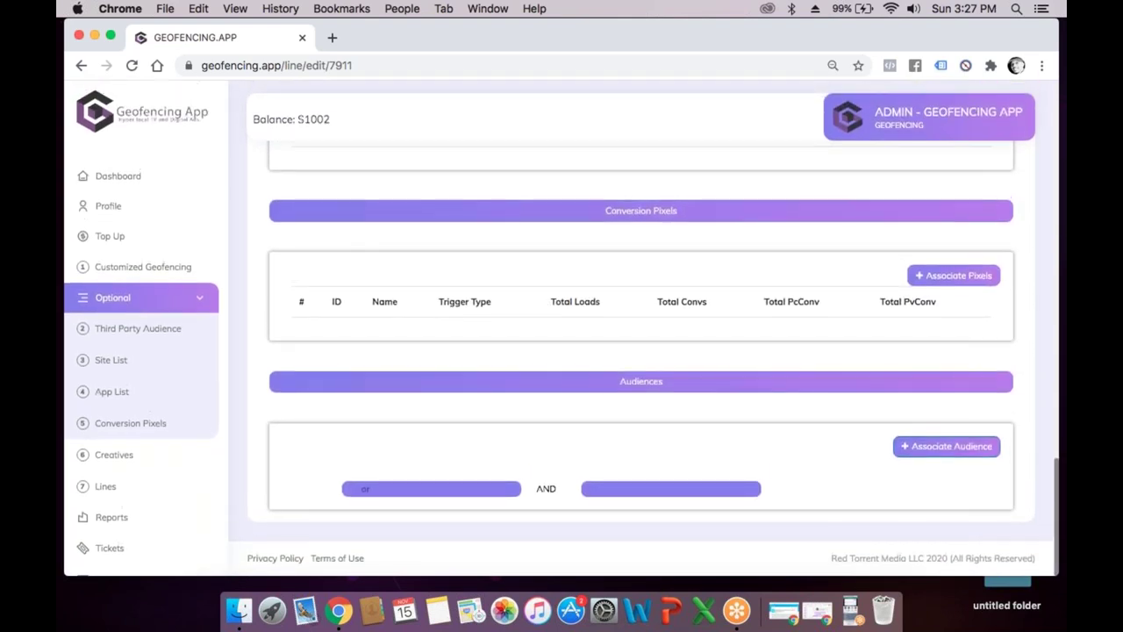
Look at the Conversion Pixels page, and go to the message field of the group chat on the dashboard
scroll(641, 351, "up", 15)
scroll(641, 351, "up", 2)
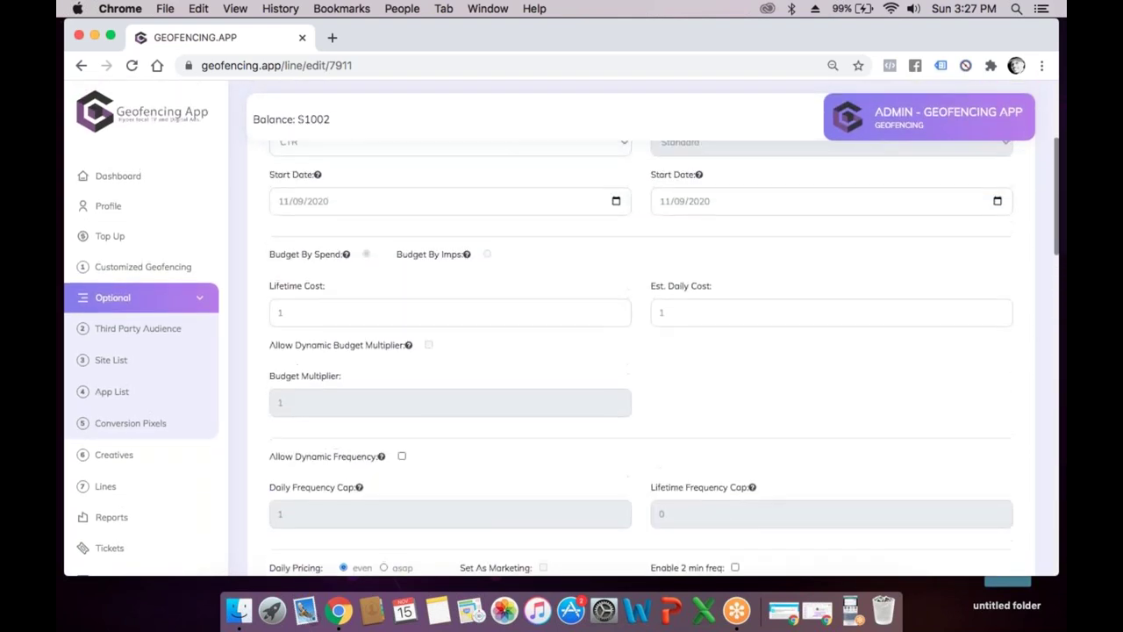
left_click(121, 426)
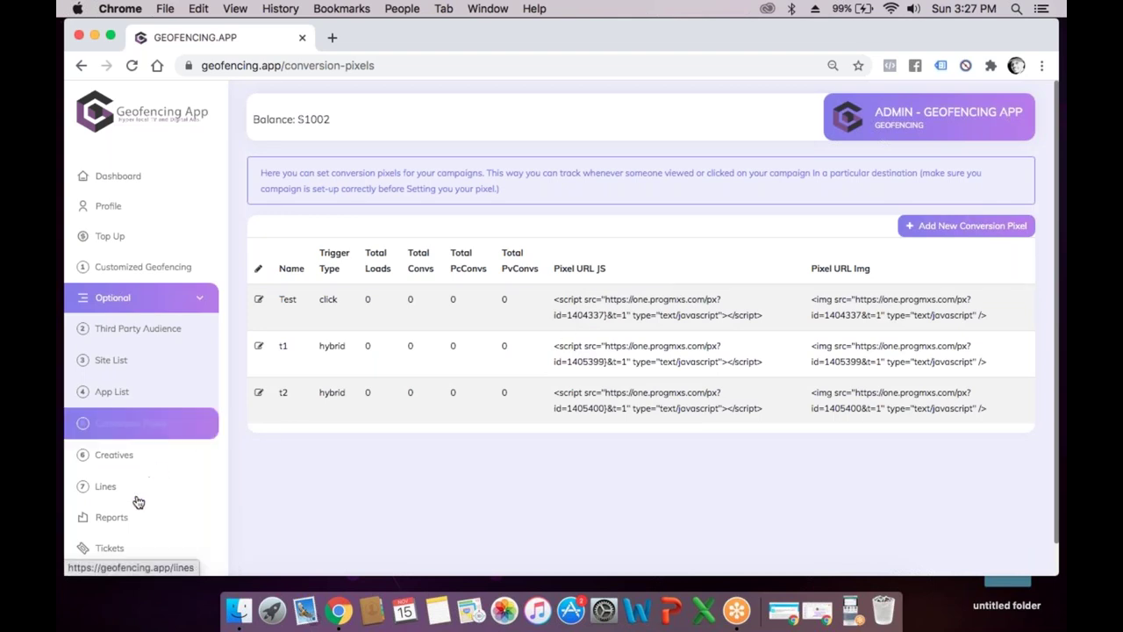
left_click(135, 180)
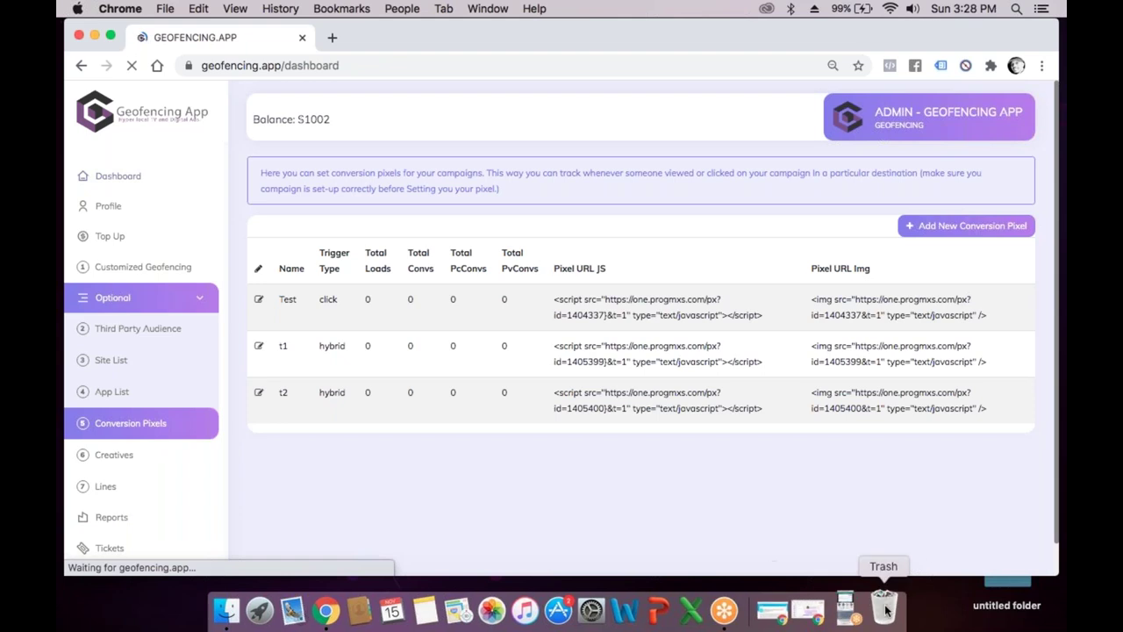
scroll(810, 406, "down", 10)
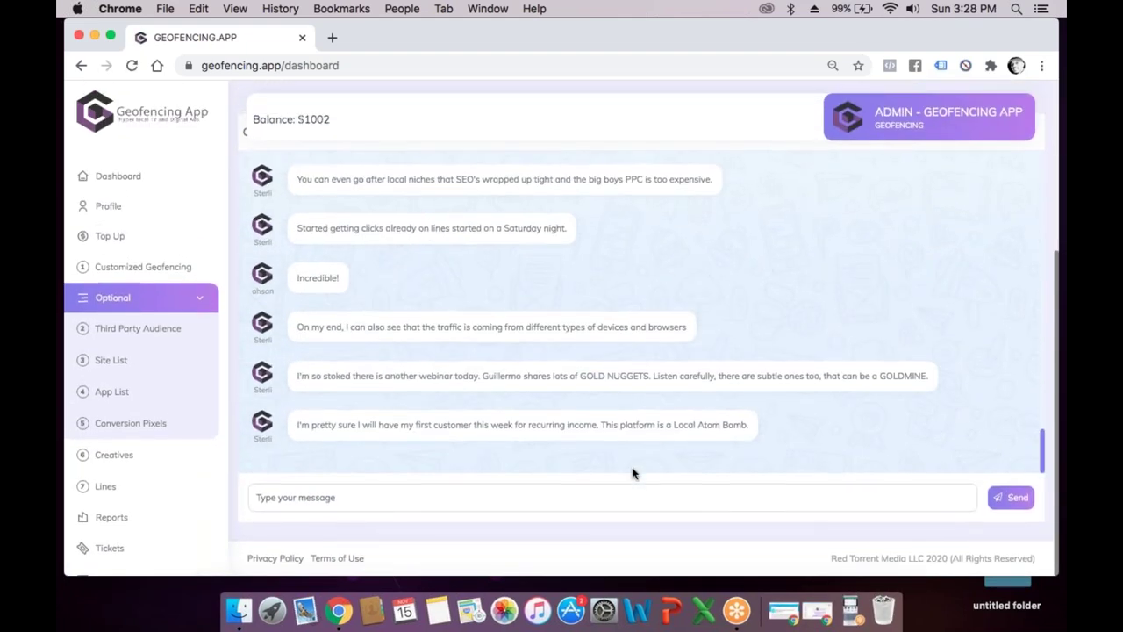
left_click(605, 501)
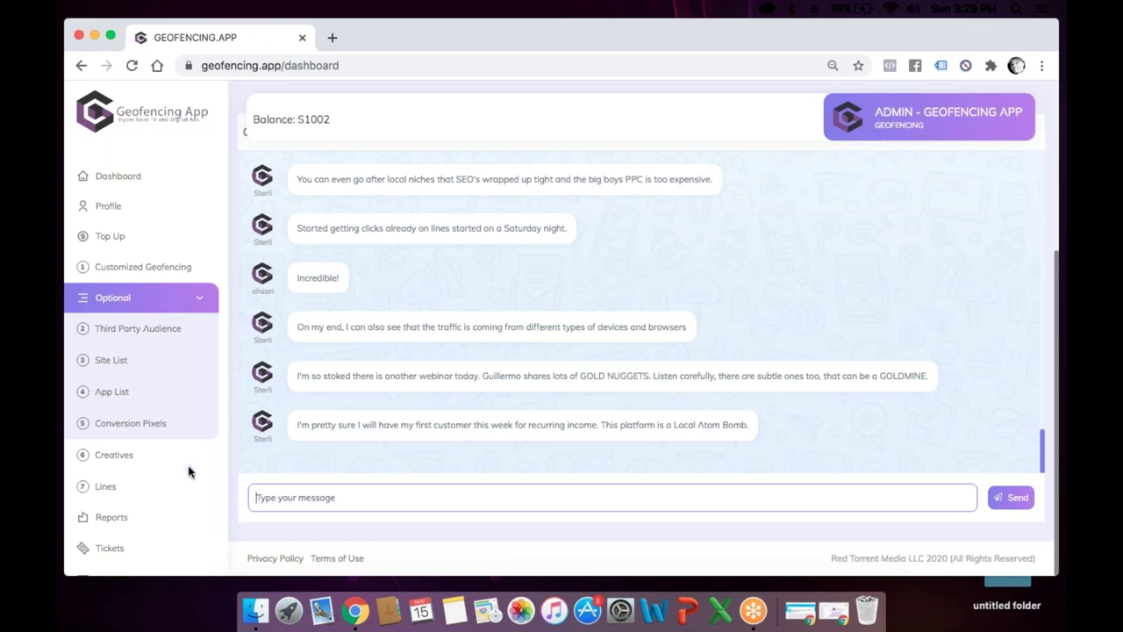
Start a new creative from the Creatives page and set its creative type to Video
left_click(122, 460)
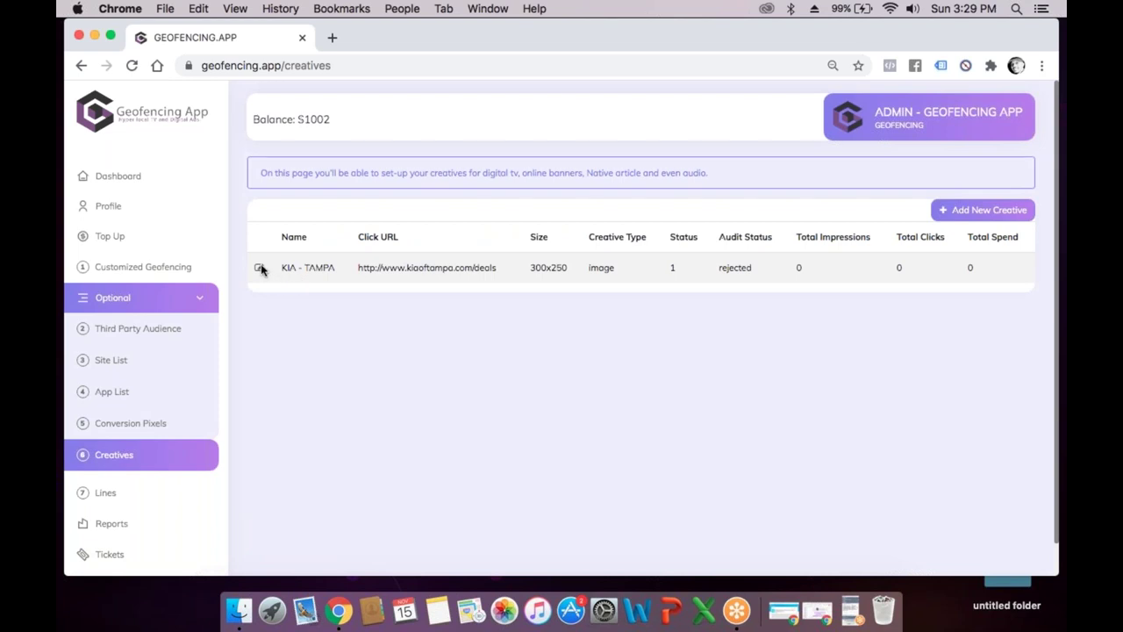
left_click(980, 215)
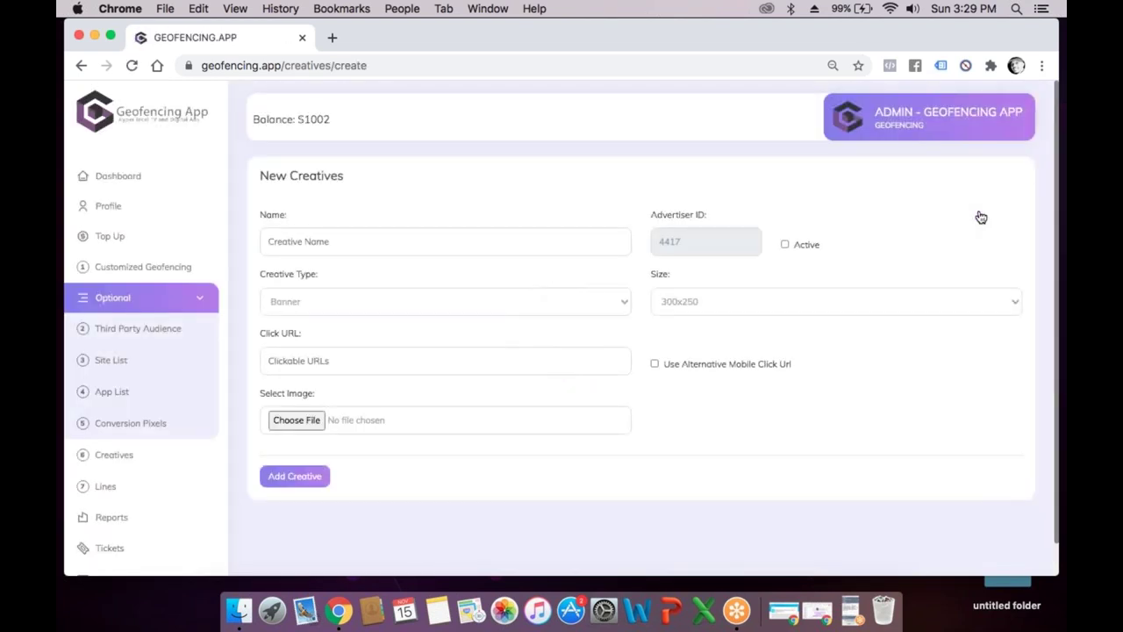
left_click(552, 298)
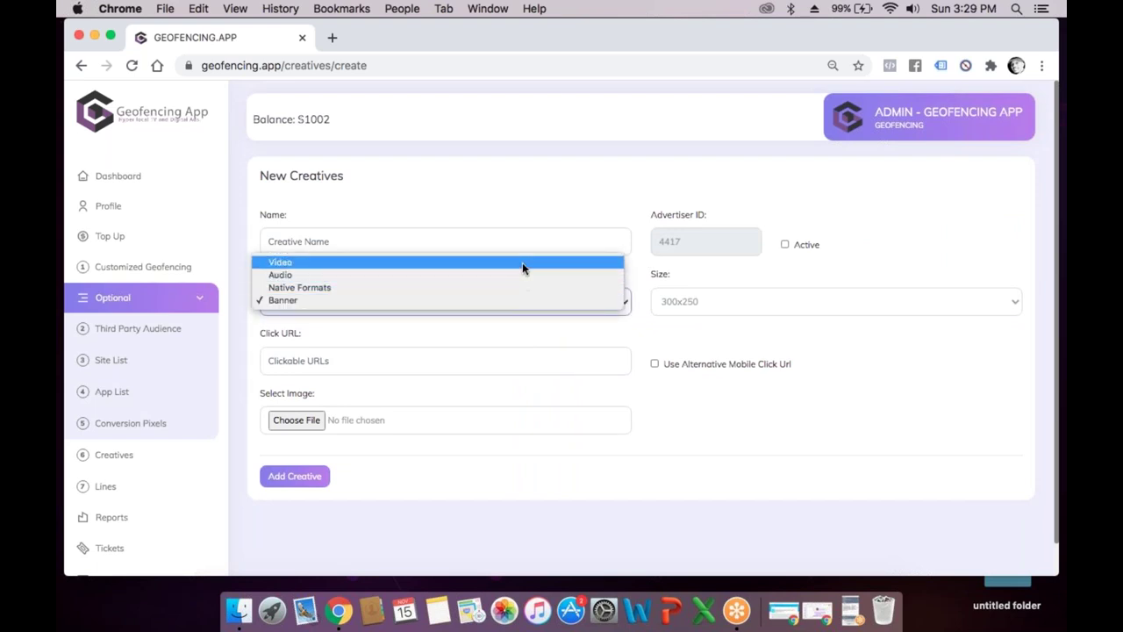
left_click(725, 440)
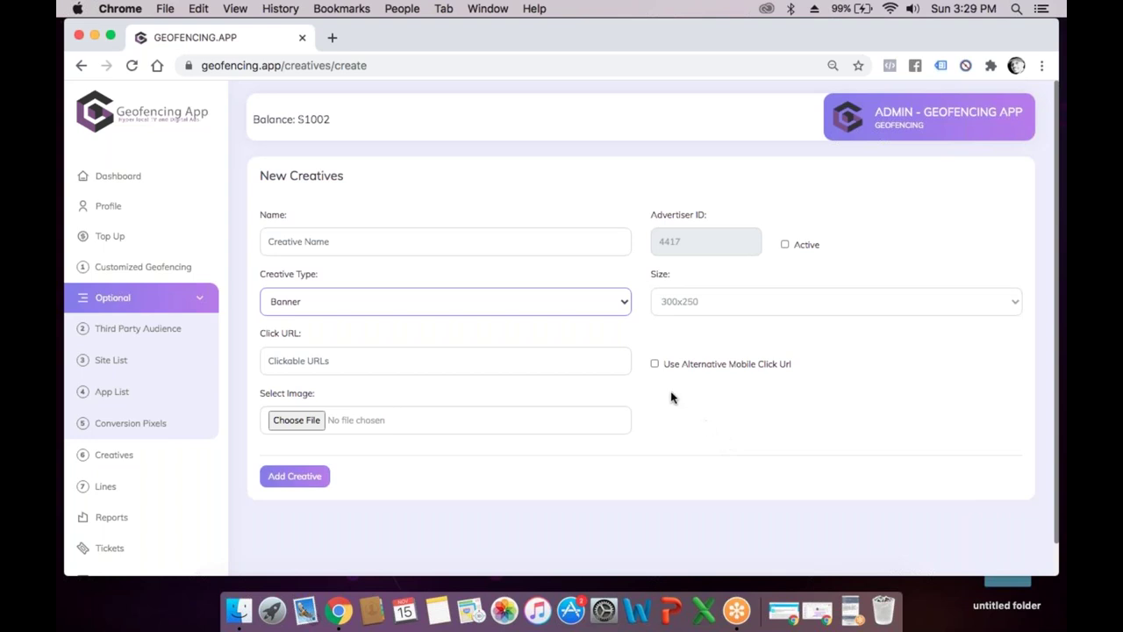
left_click(561, 303)
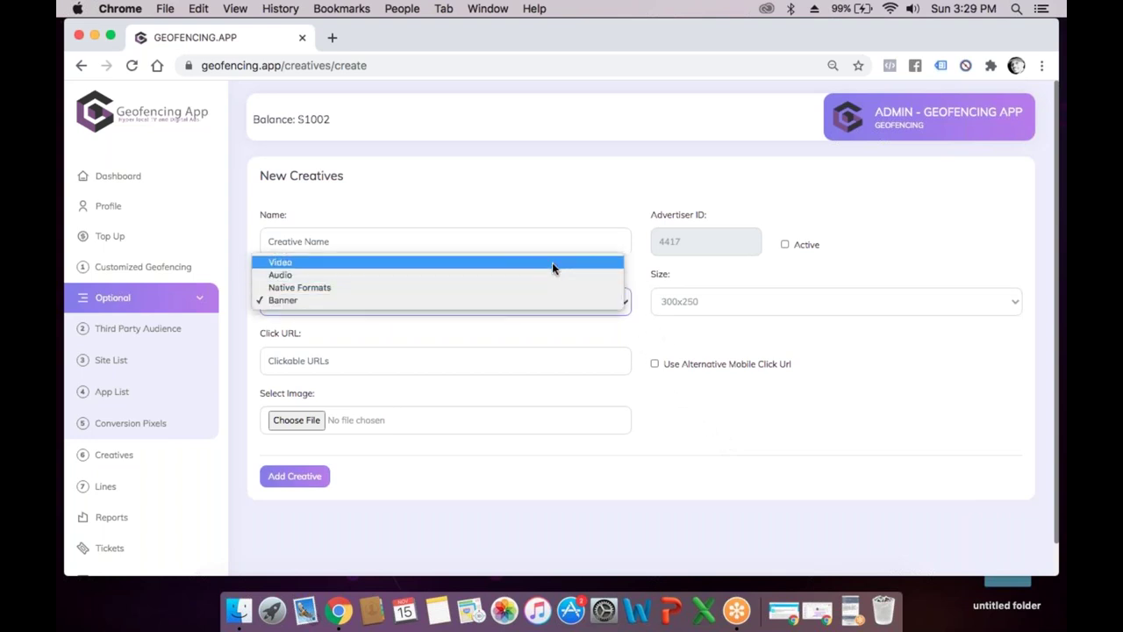
left_click(552, 262)
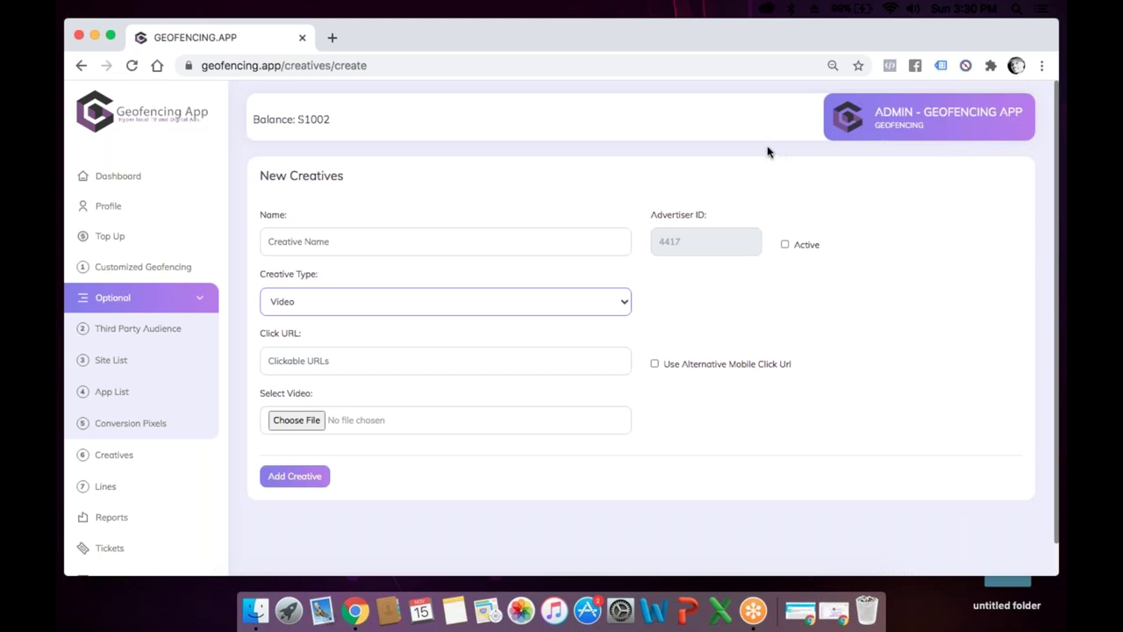
Switch to Google Slides to review the pricing slide and the $1997 white label order page, and return to the Geofencing App
mouse_move(430, 3)
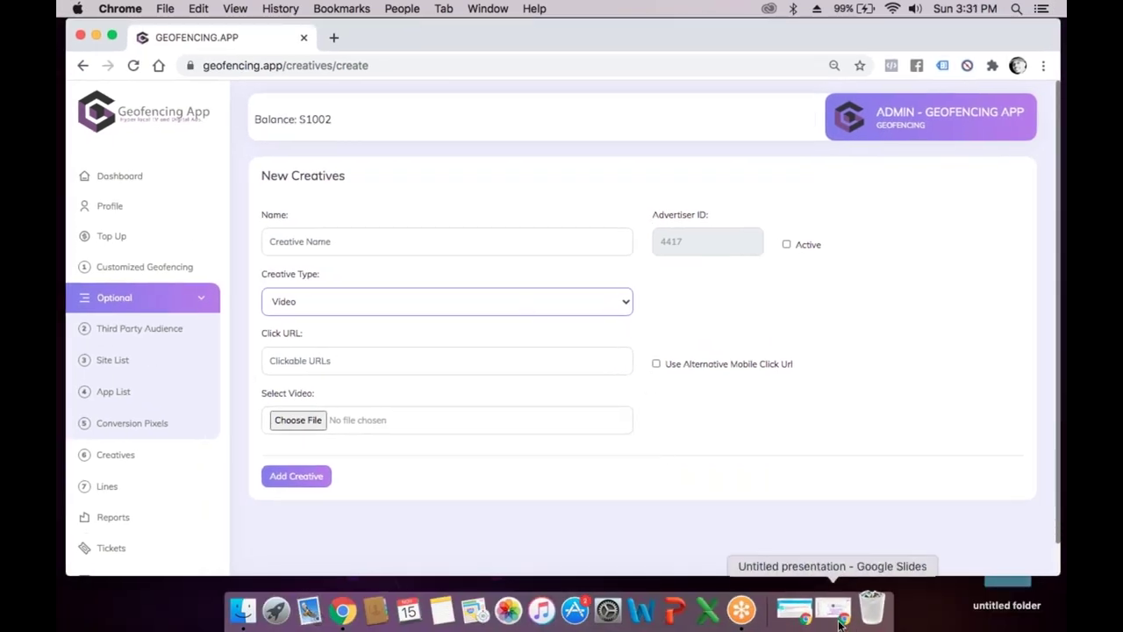
left_click(839, 621)
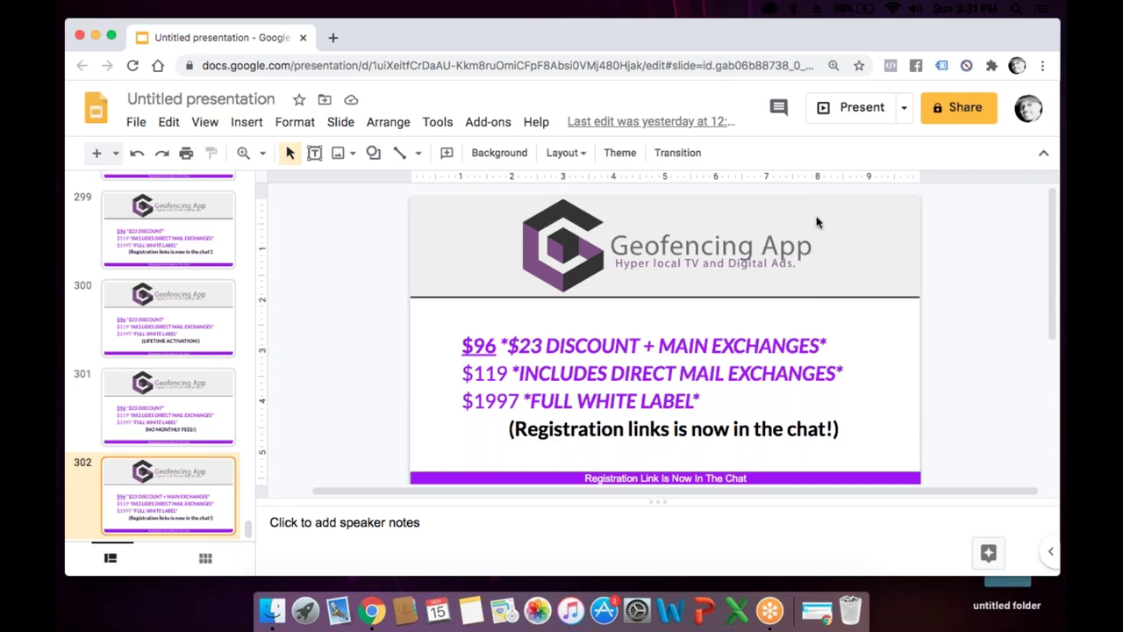
left_click(165, 625)
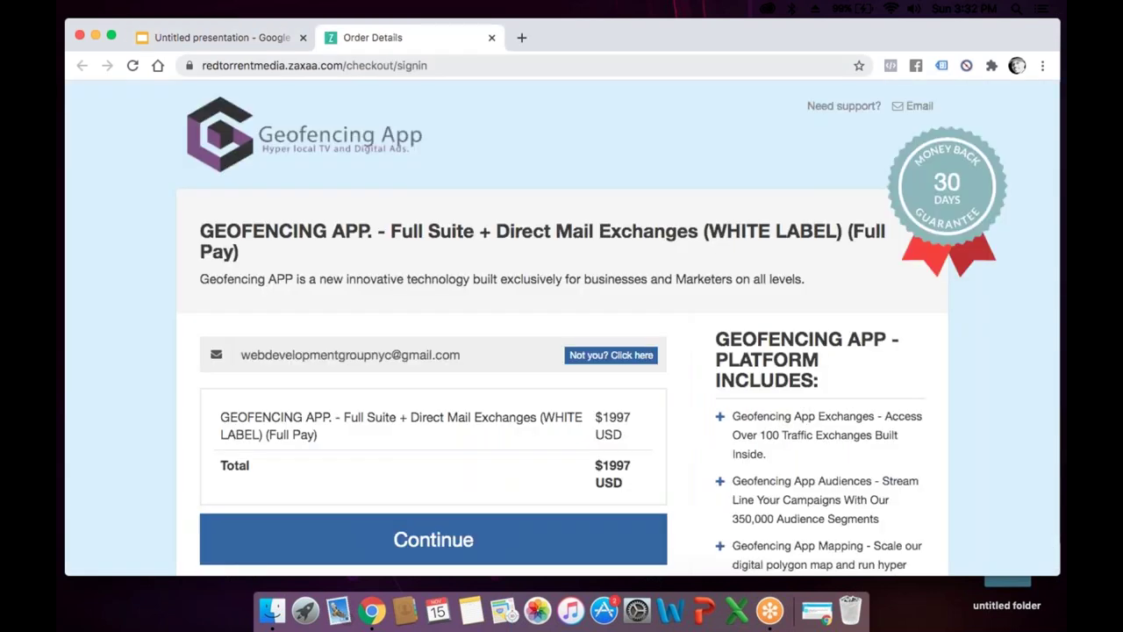
scroll(605, 305, "down", 3)
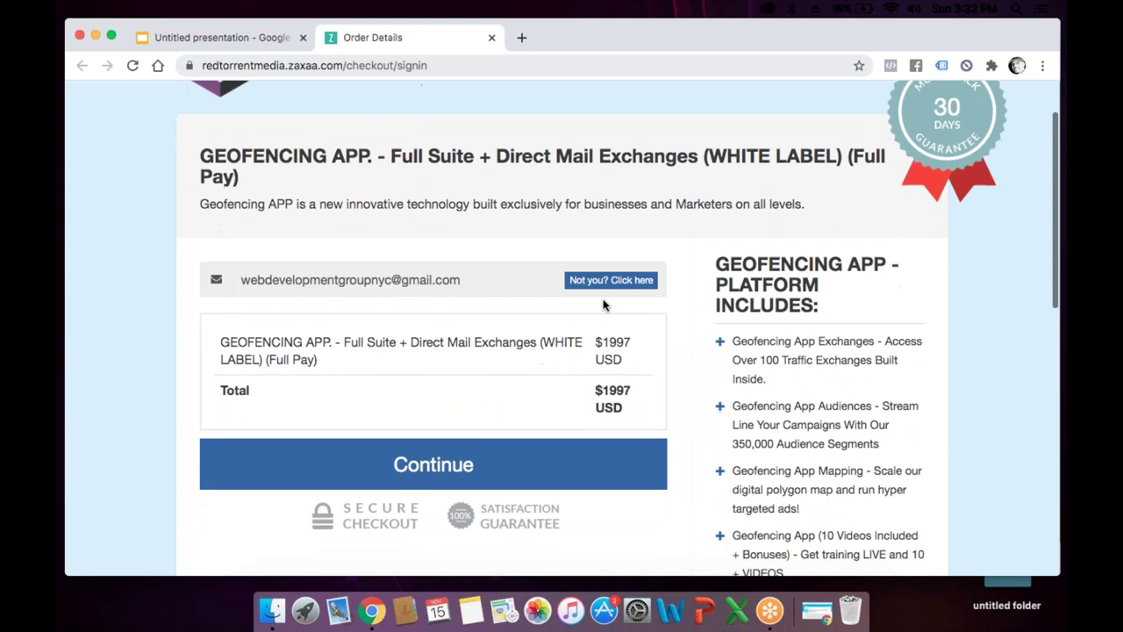
left_click(492, 38)
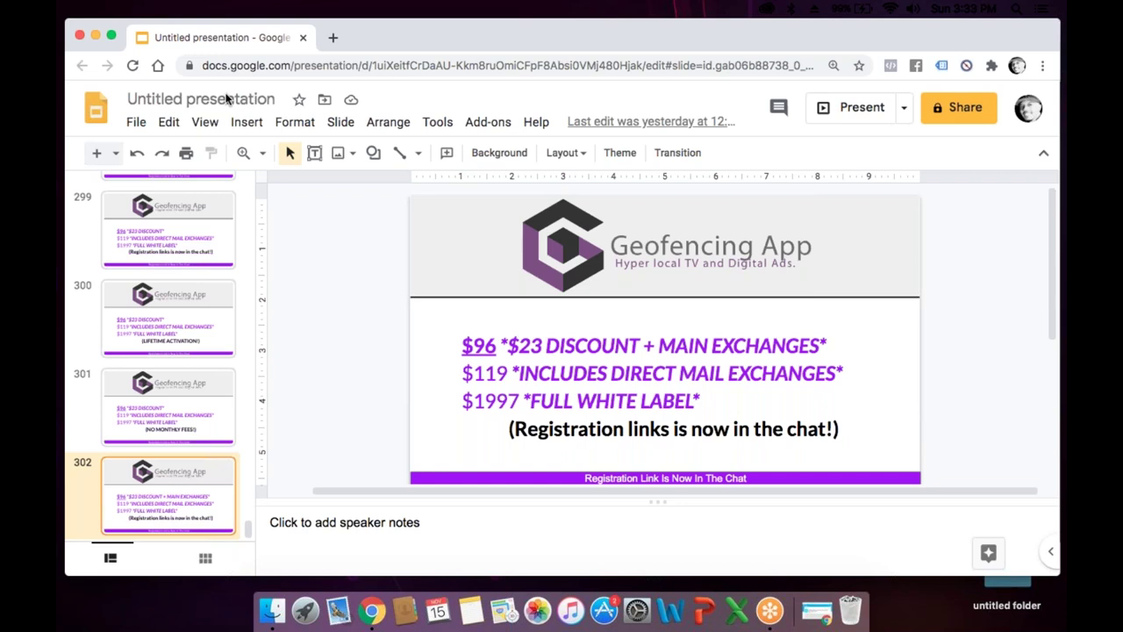
left_click(97, 37)
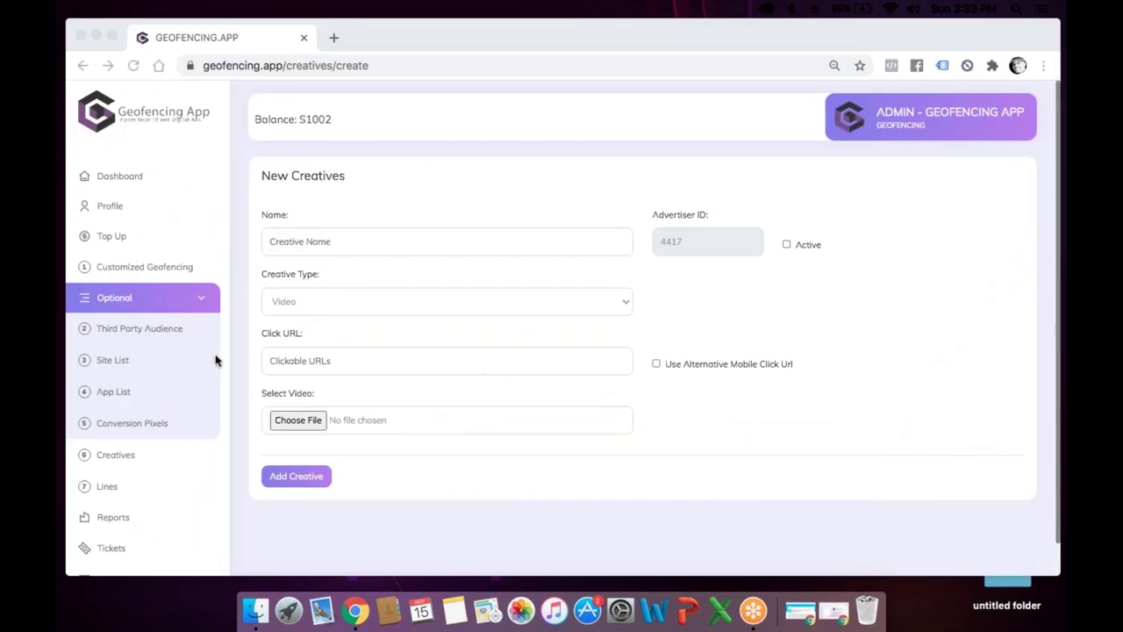
Open the campaign lines list and start adding a new line
scroll(153, 377, "down", 1)
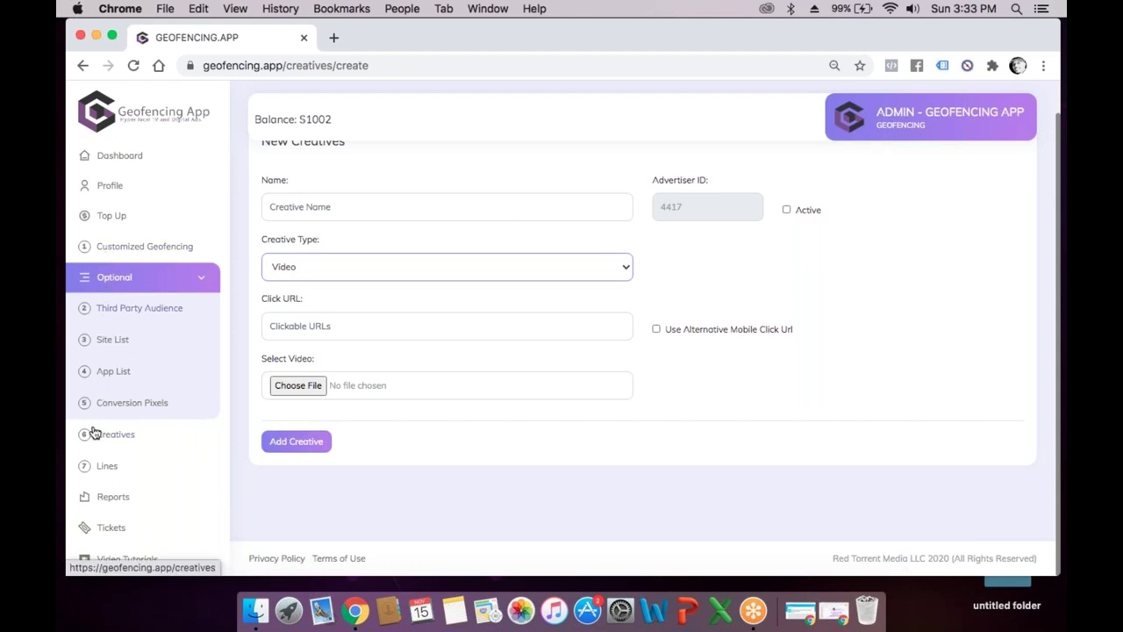
left_click(101, 471)
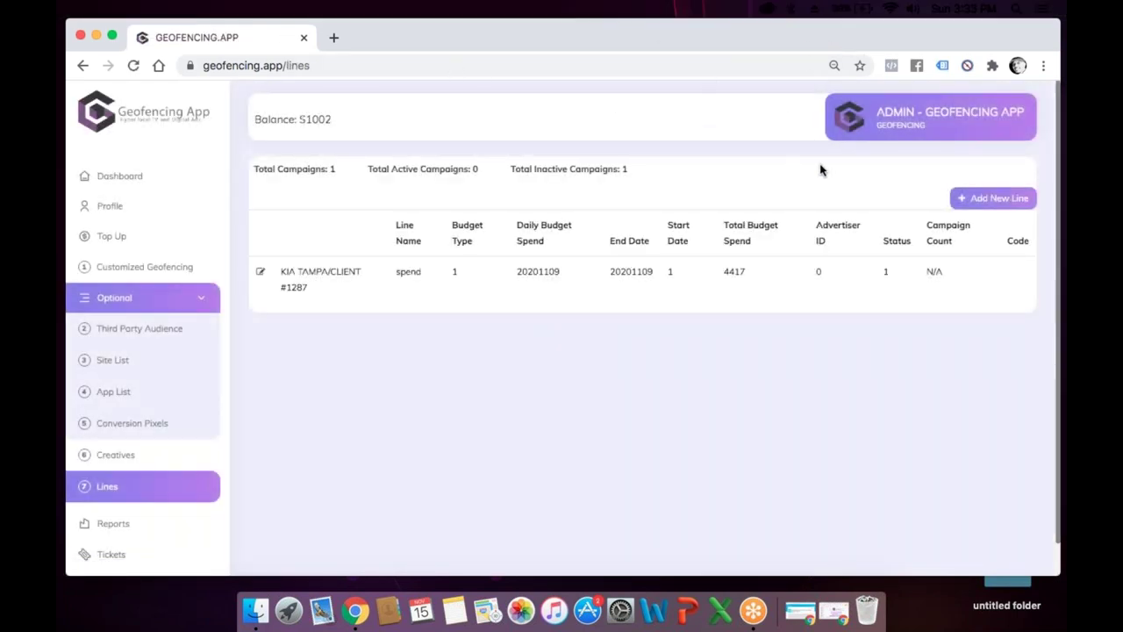
left_click(998, 197)
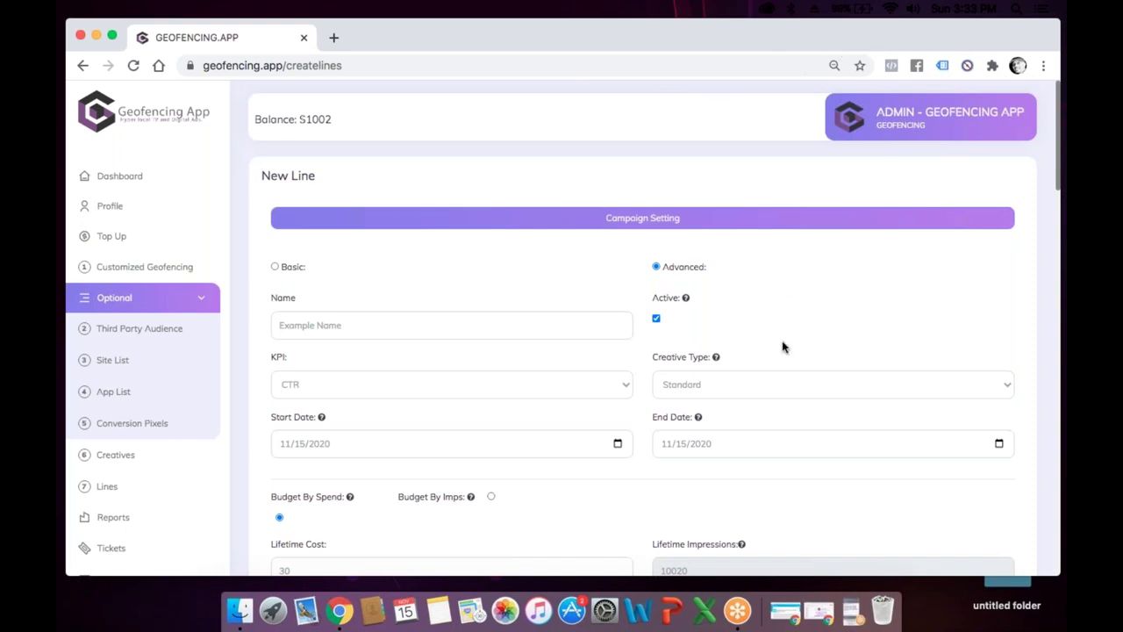
Examine the new line form's campaign settings, targeting providers and field help, and switch the line to Basic mode
scroll(783, 347, "down", 5)
scroll(783, 348, "down", 8)
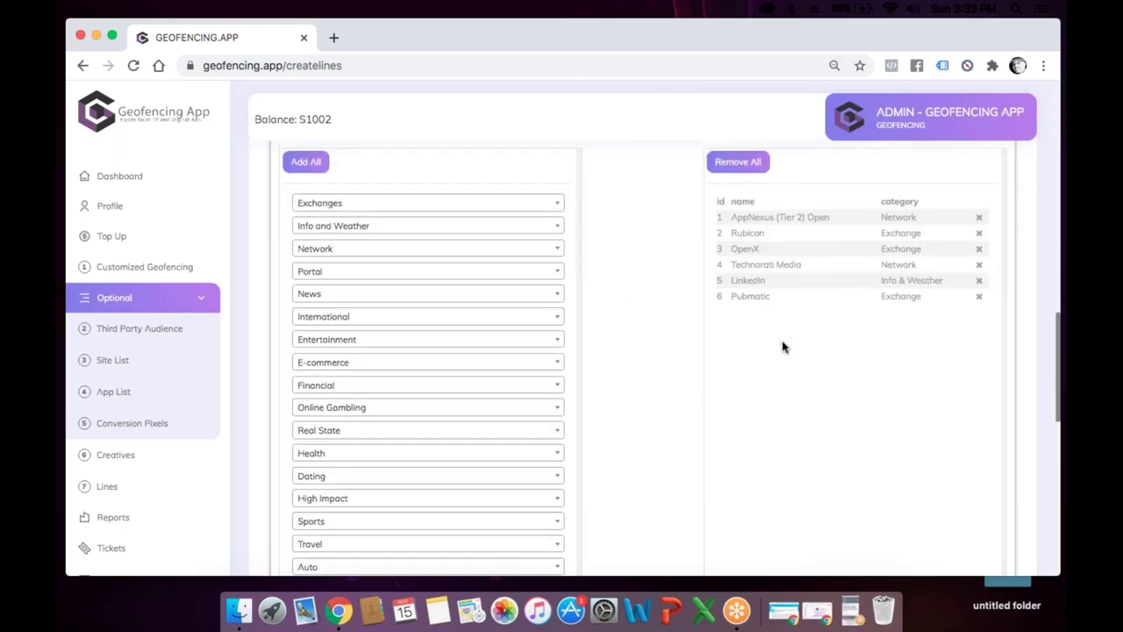
scroll(782, 346, "up", 8)
scroll(782, 367, "up", 5)
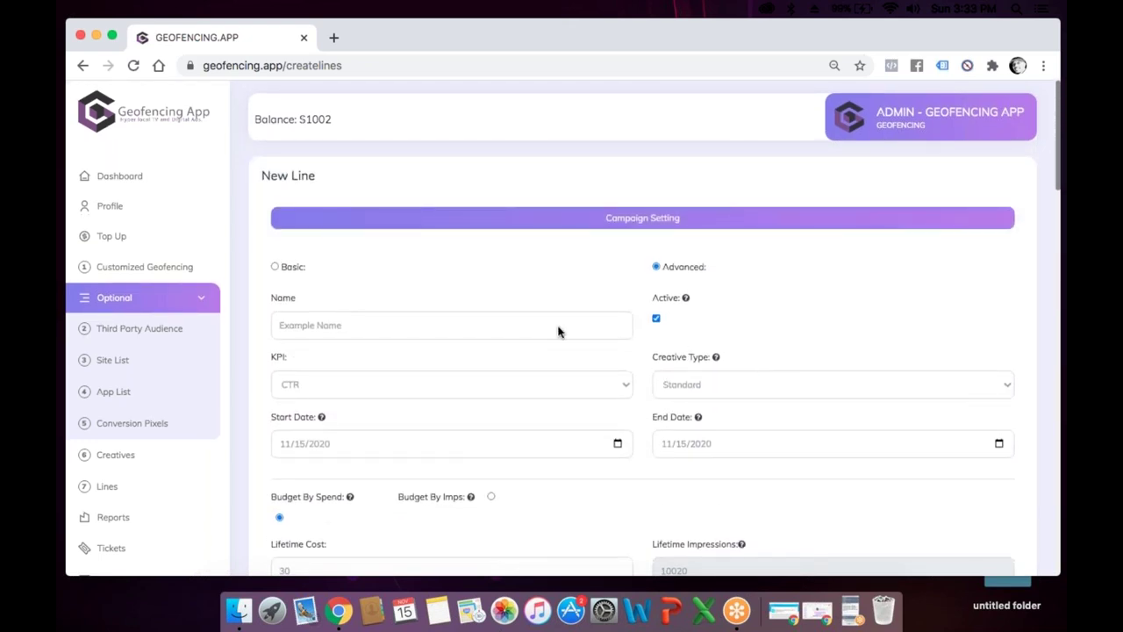
scroll(562, 329, "down", 1)
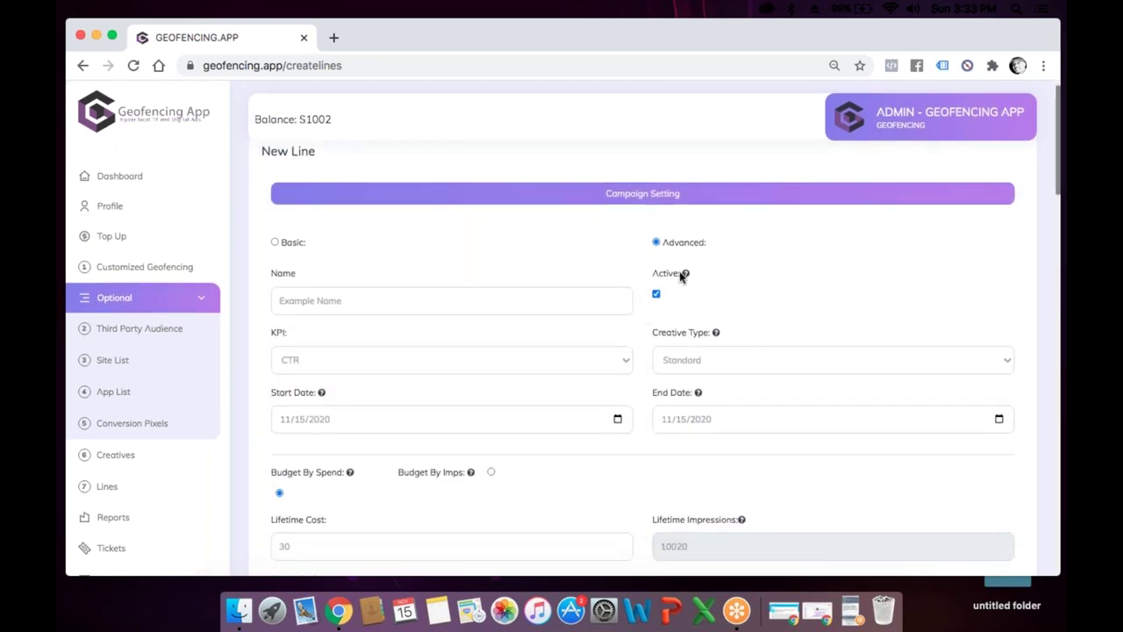
mouse_move(687, 275)
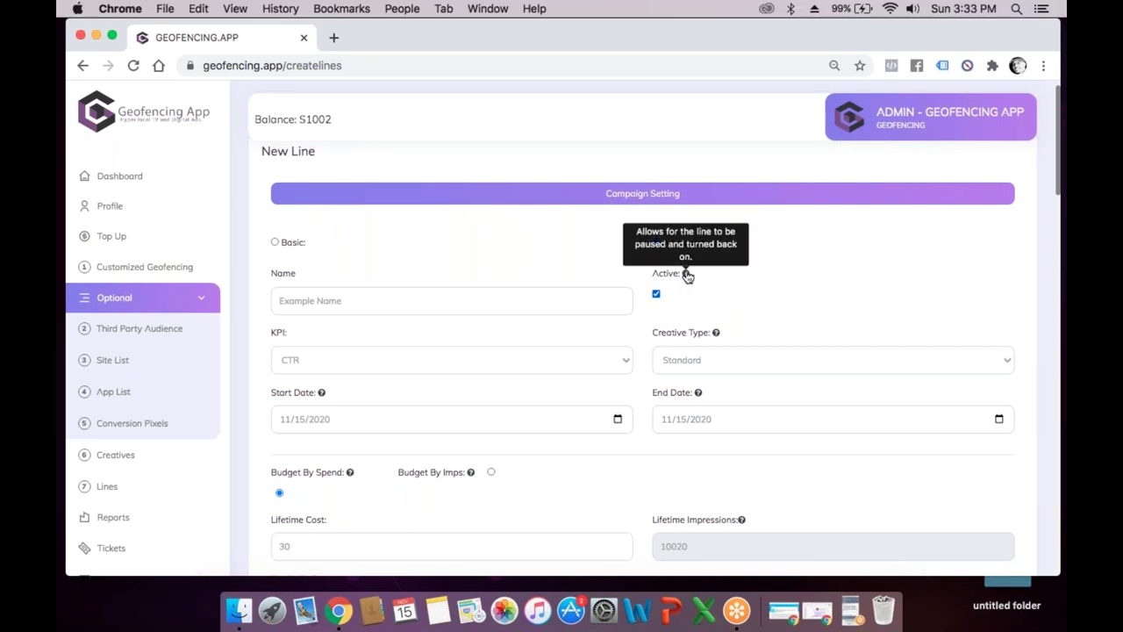
mouse_move(716, 336)
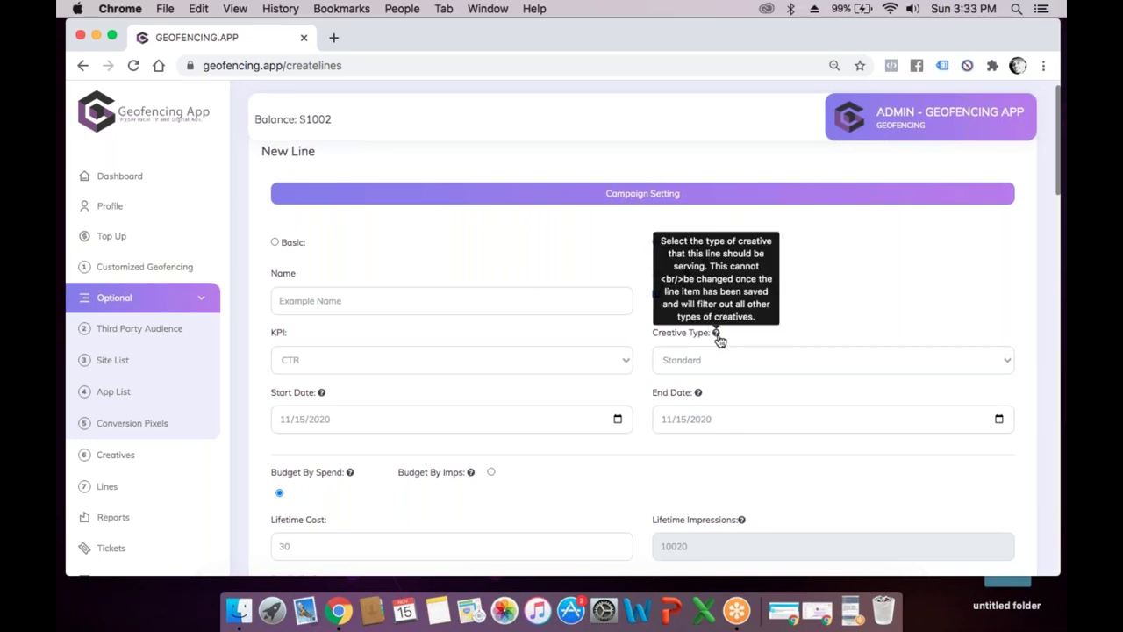
mouse_move(700, 397)
scroll(700, 404, "down", 1)
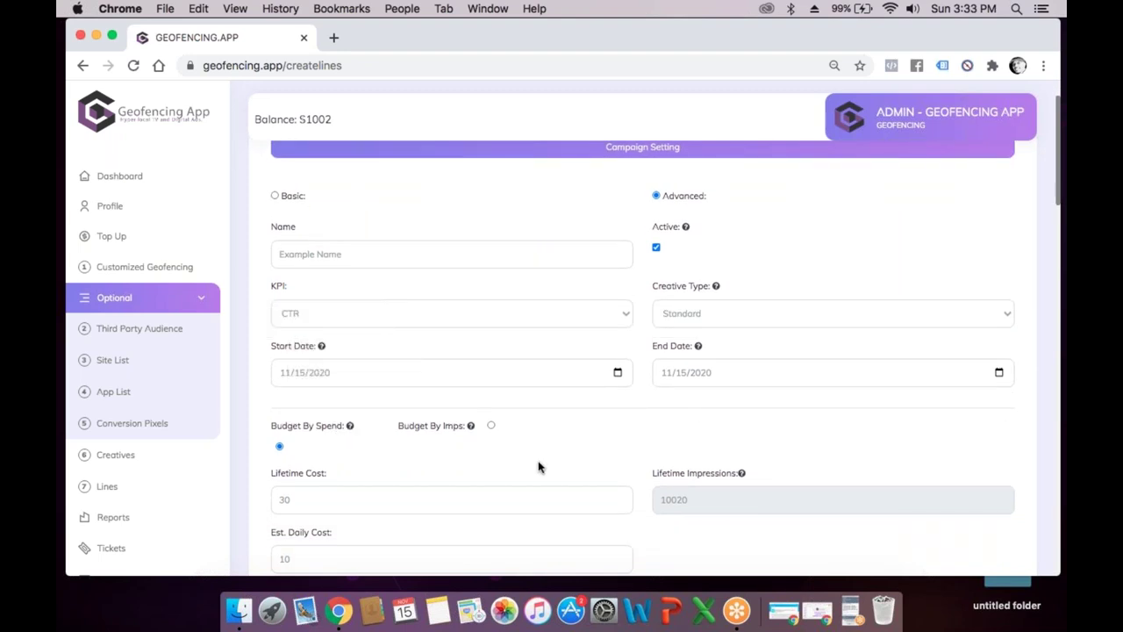
scroll(536, 466, "down", 7)
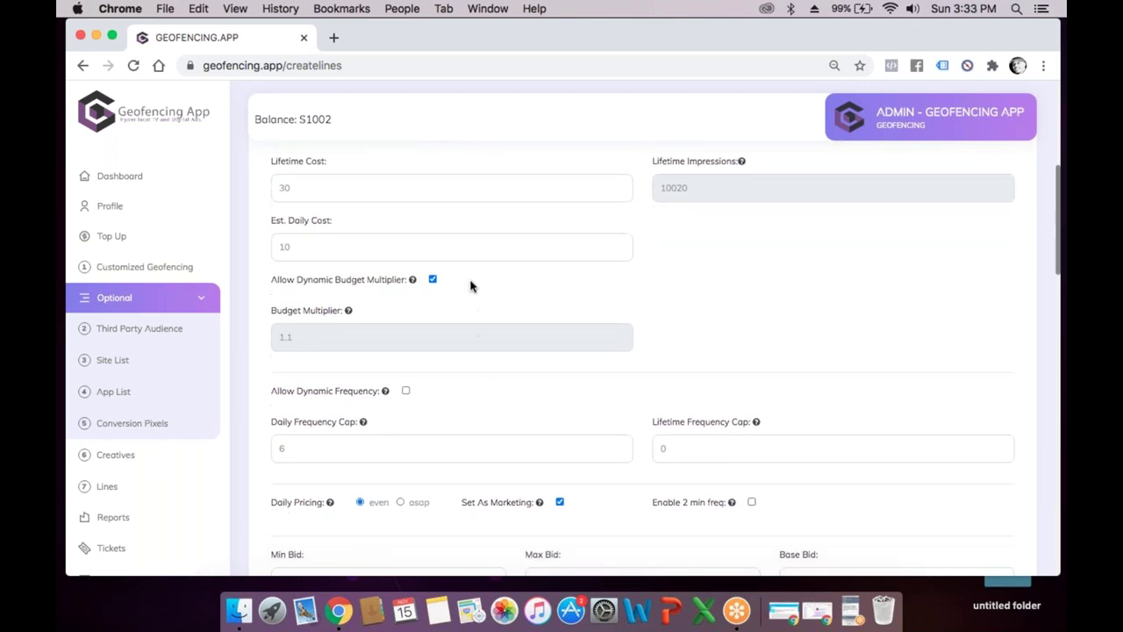
scroll(471, 284, "up", 9)
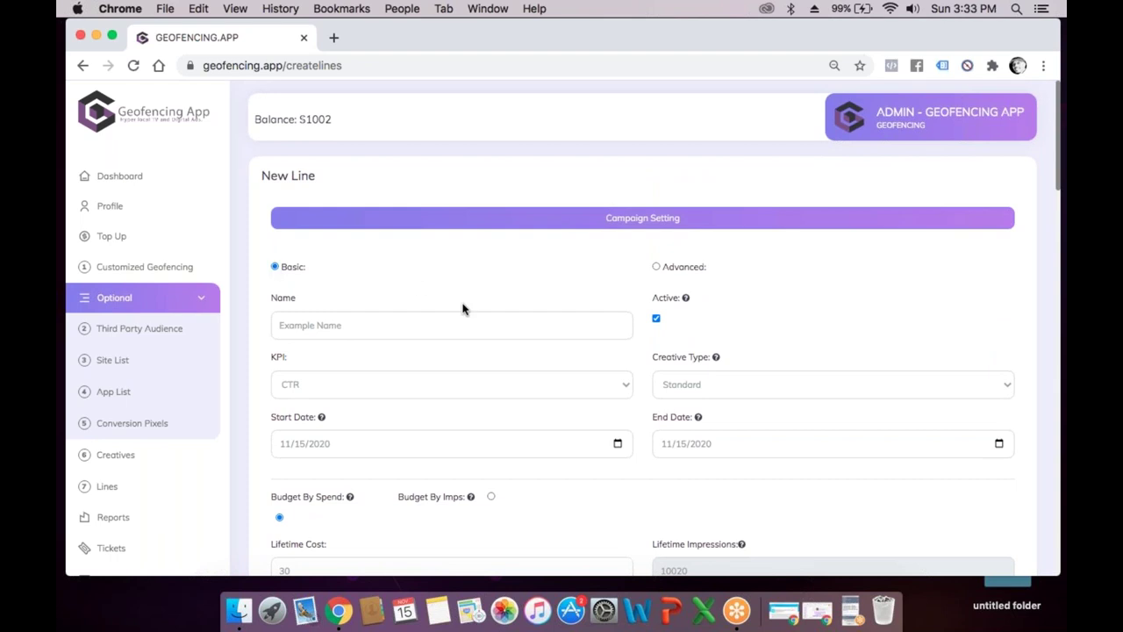
Look through the Basic new line form's budget, frequency cap, bid and exchange targeting settings
scroll(464, 306, "down", 5)
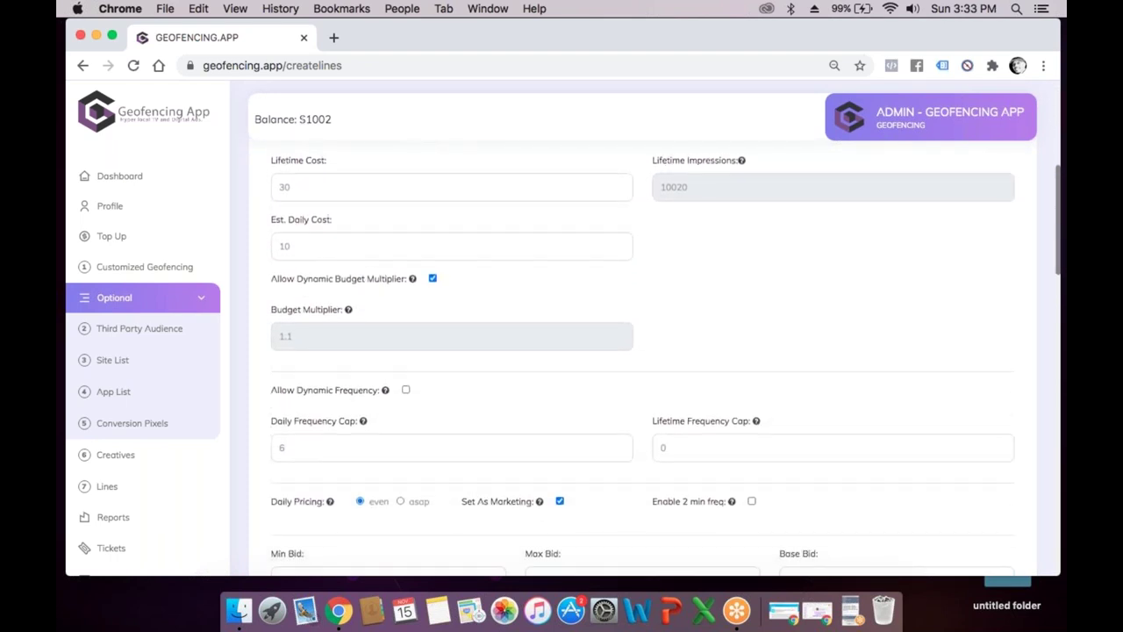
scroll(537, 413, "up", 3)
scroll(537, 413, "down", 8)
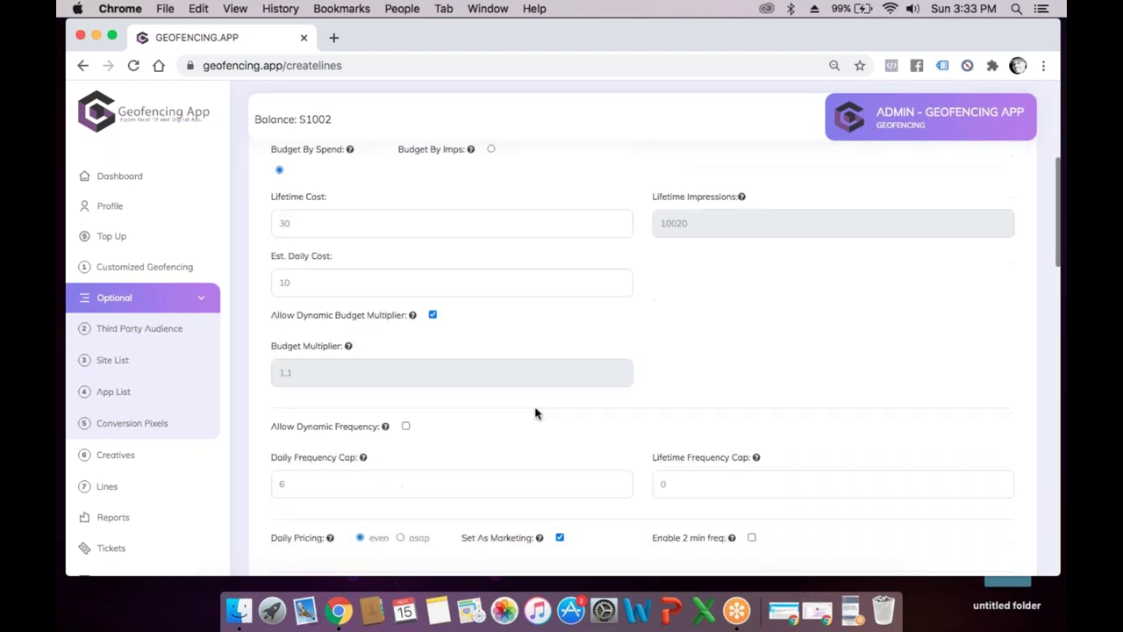
scroll(642, 360, "down", 5)
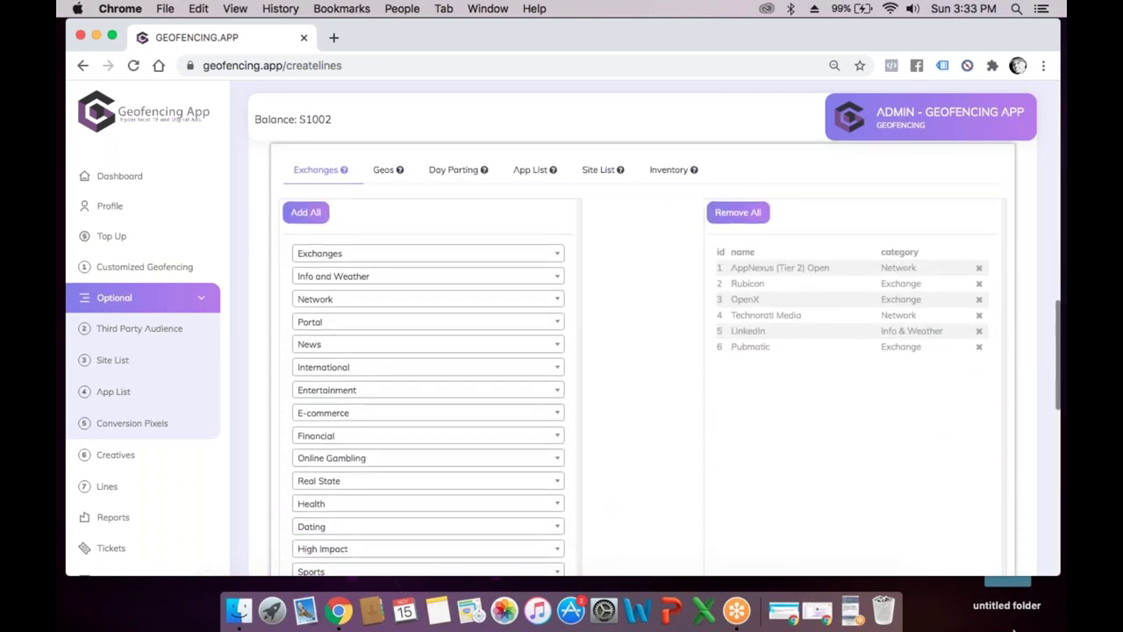
scroll(593, 344, "down", 2)
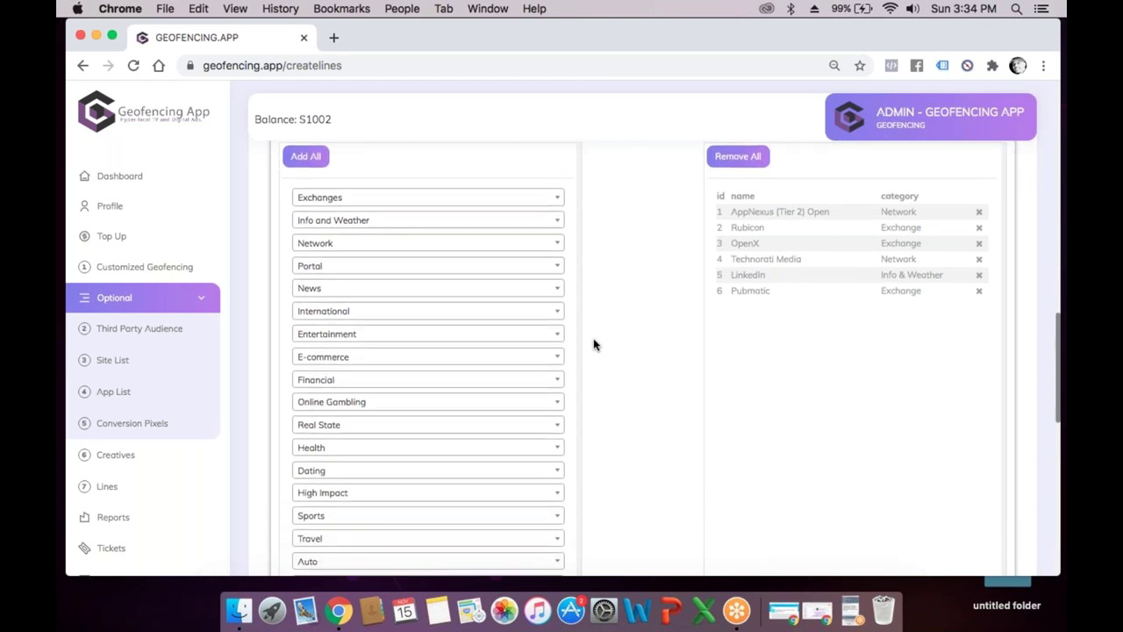
Filter the third-party audiences by "real estate" and review the CPM of the matching segments
left_click(118, 328)
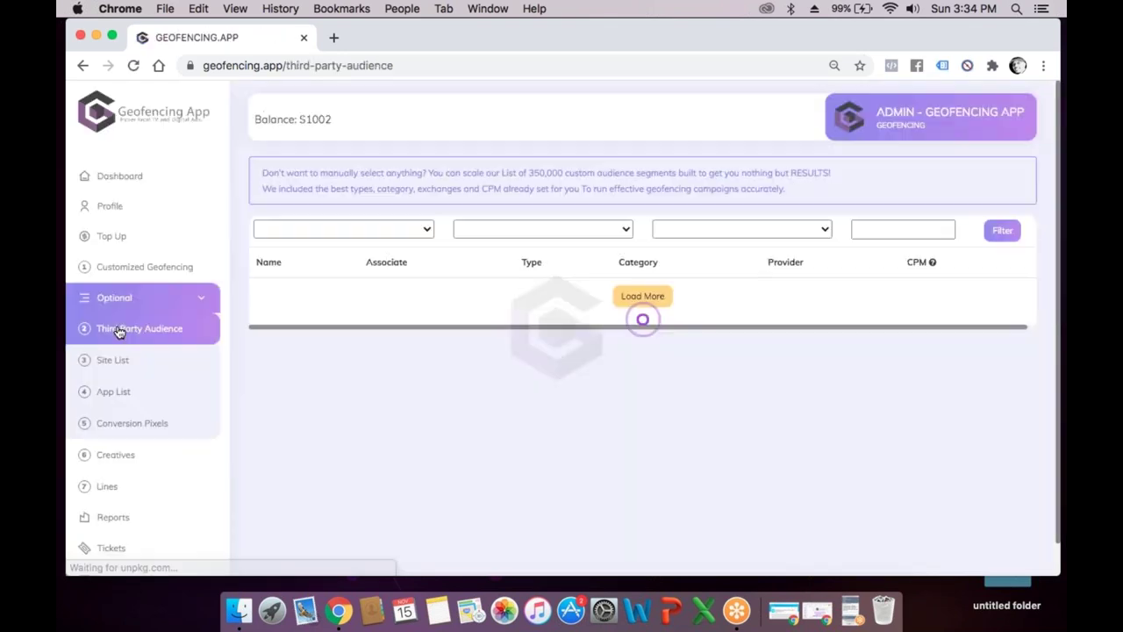
left_click(880, 231)
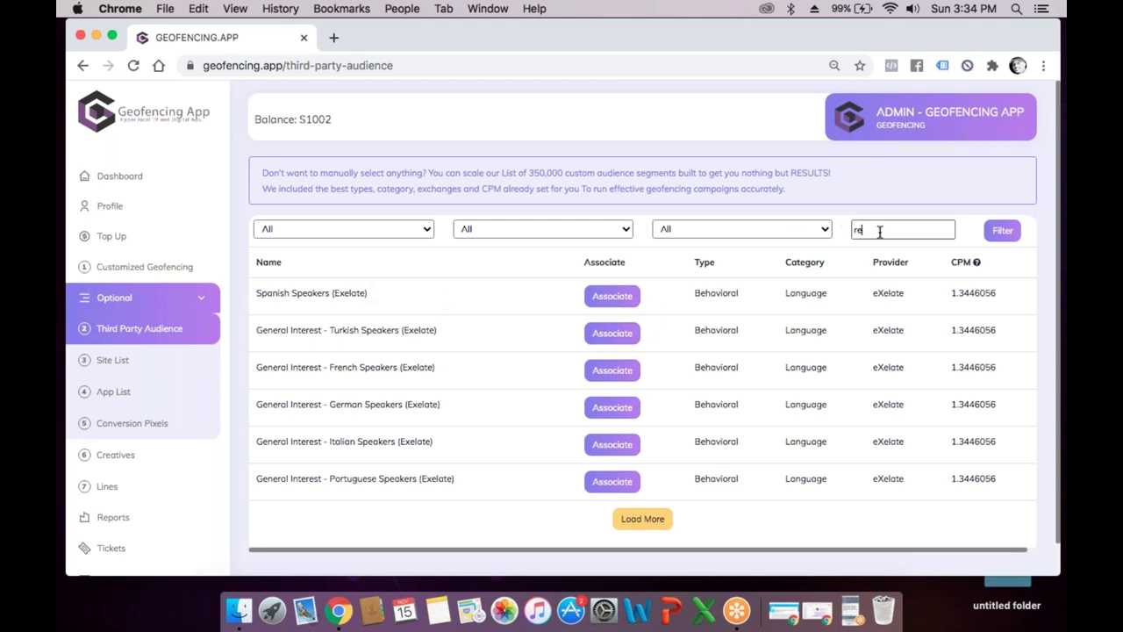
type("real estate")
left_click(1011, 231)
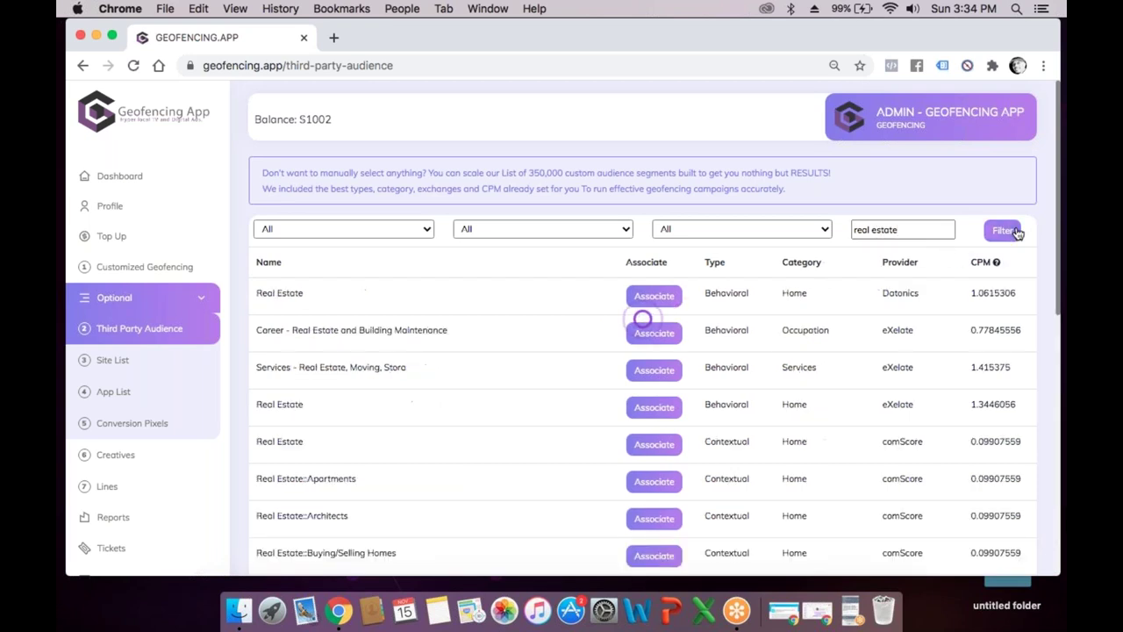
scroll(975, 363, "down", 3)
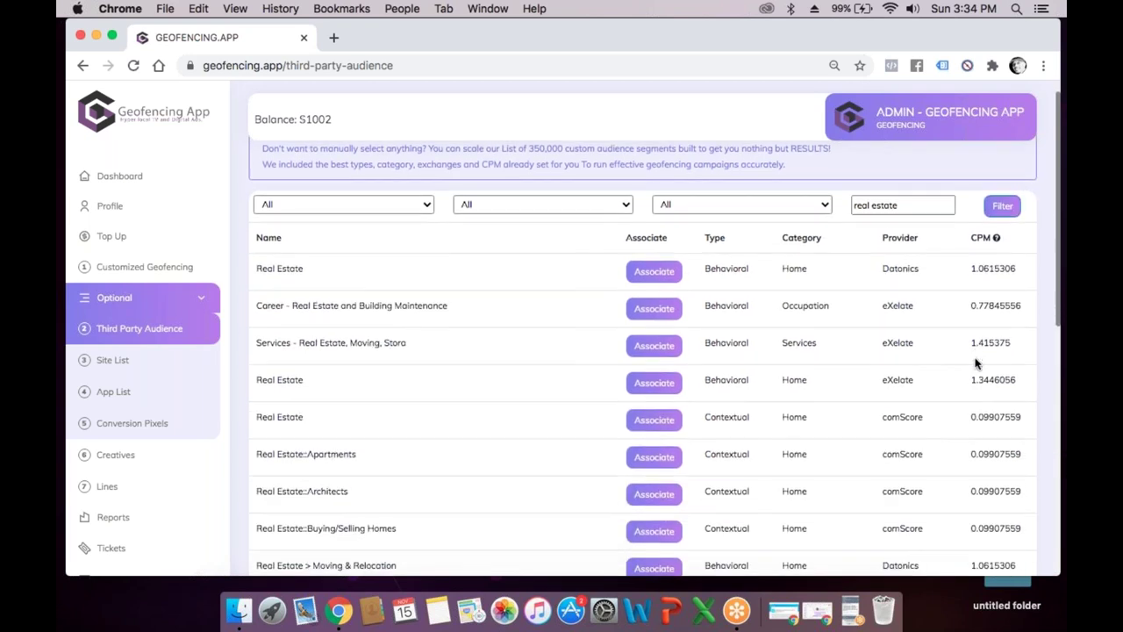
scroll(976, 363, "down", 2)
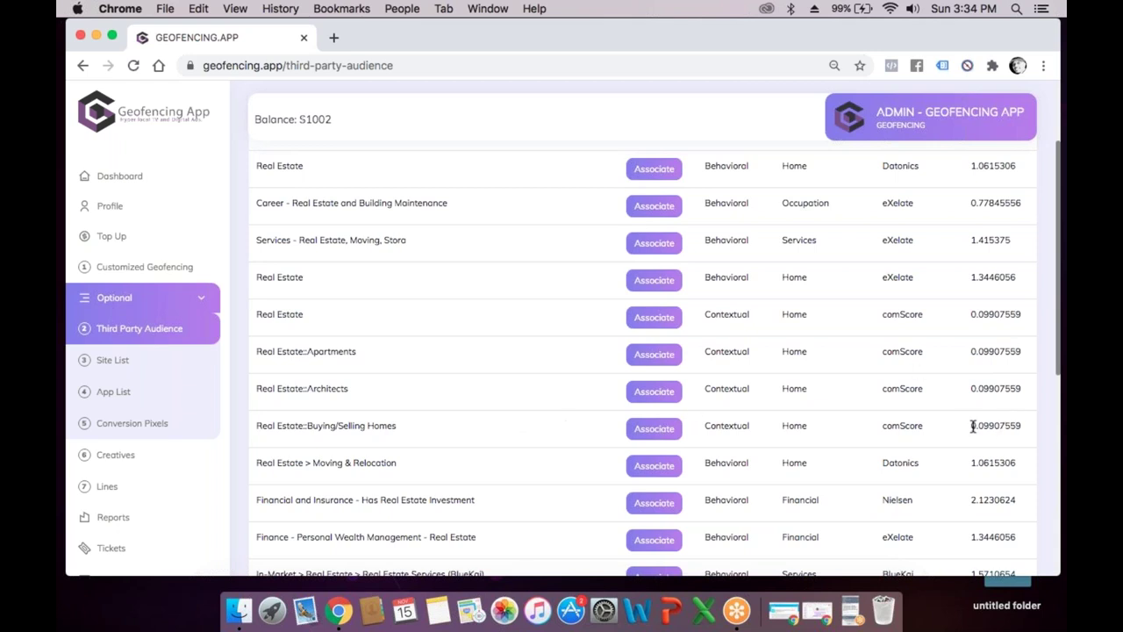
left_click_drag(972, 427, 990, 428)
scroll(987, 427, "down", 2)
left_click(340, 445)
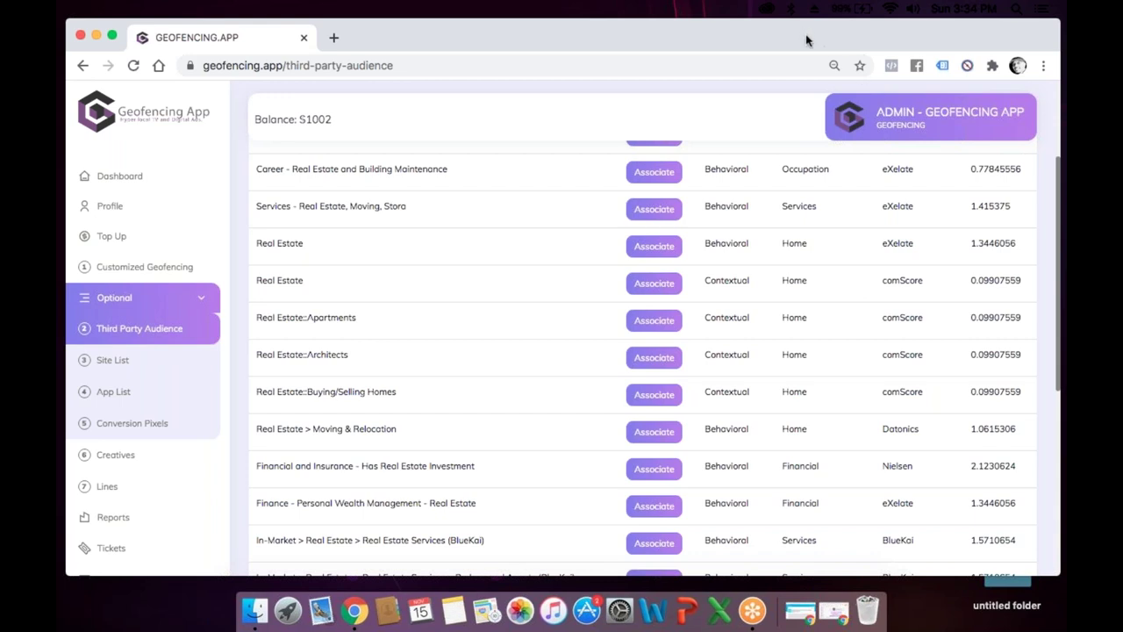
Examine the real estate segments' types and providers and browse the available audience category filter options
scroll(851, 278, "up", 4)
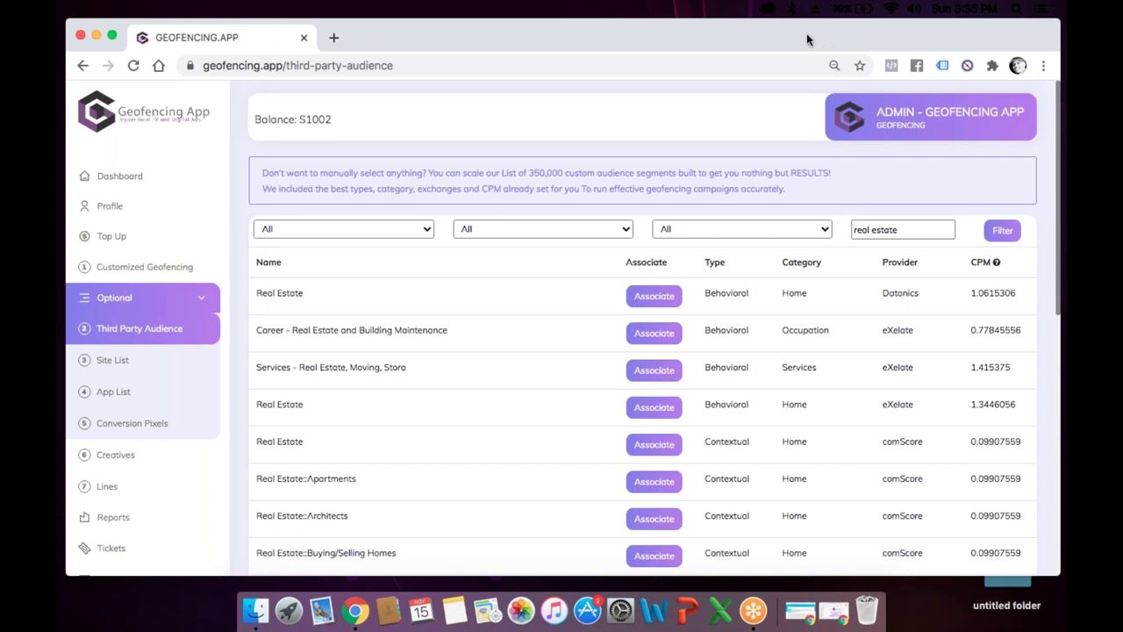
scroll(817, 304, "down", 2)
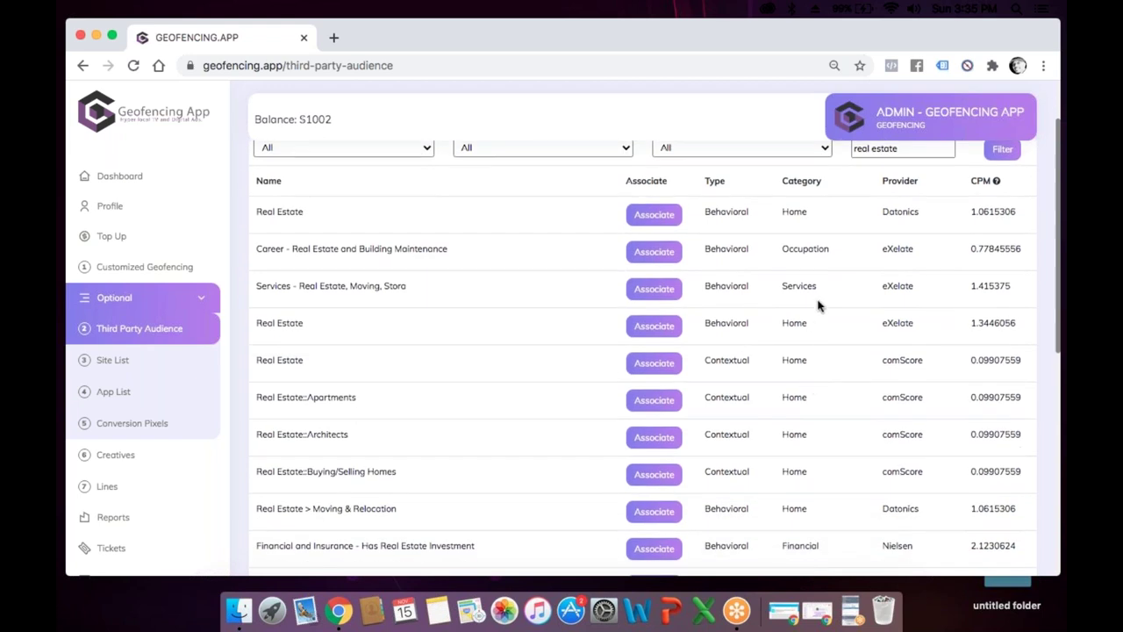
scroll(890, 439, "down", 2)
scroll(890, 447, "up", 4)
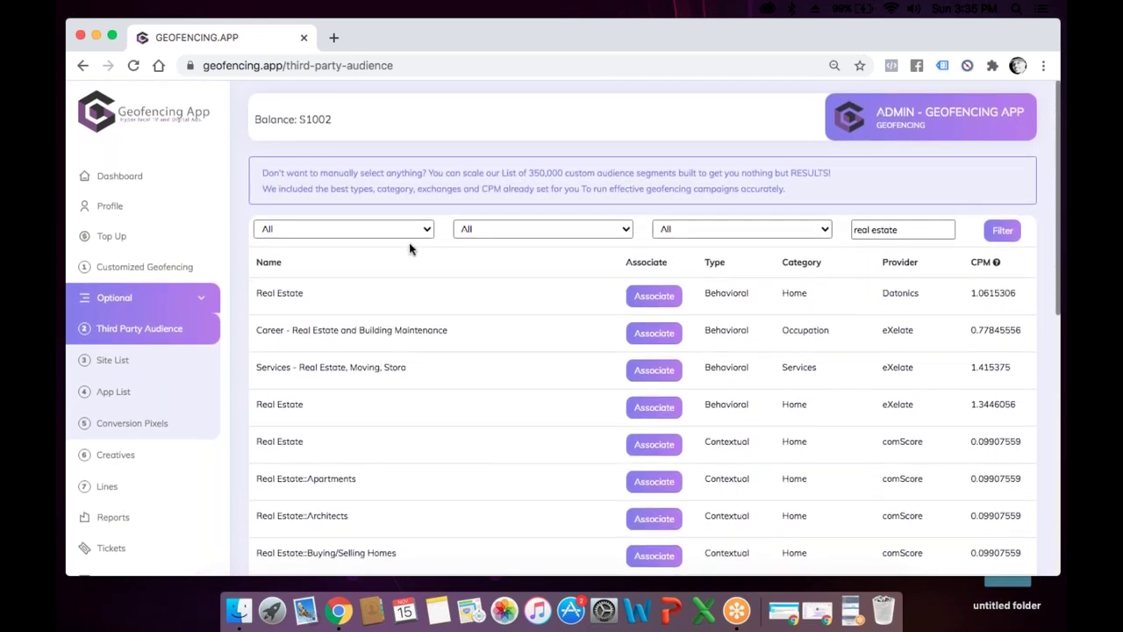
left_click(402, 229)
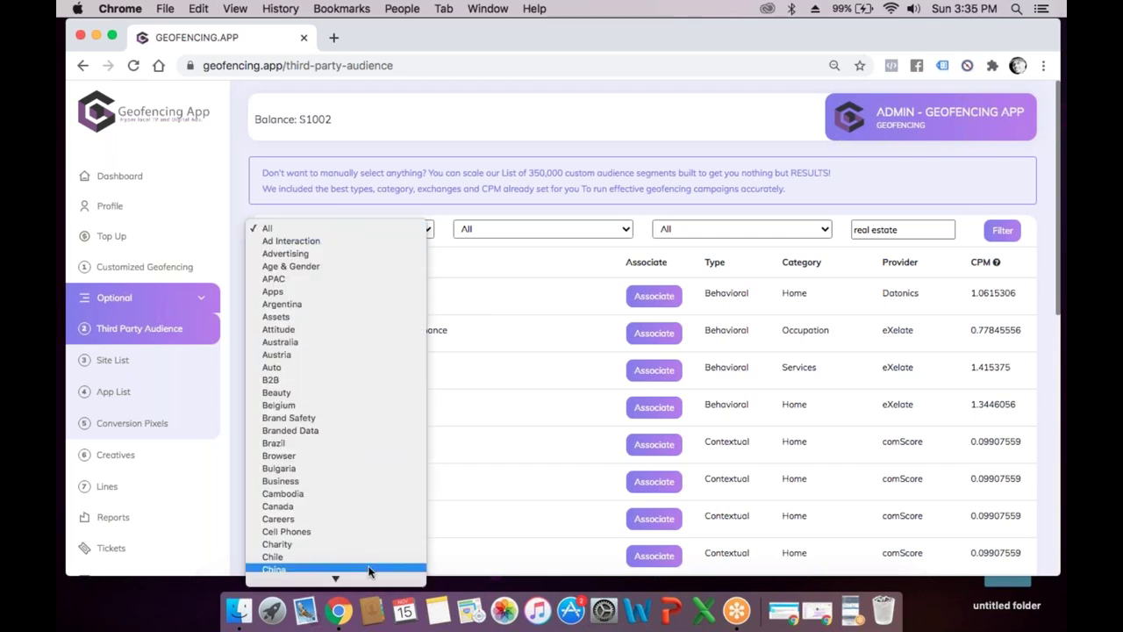
scroll(368, 571, "down", 10)
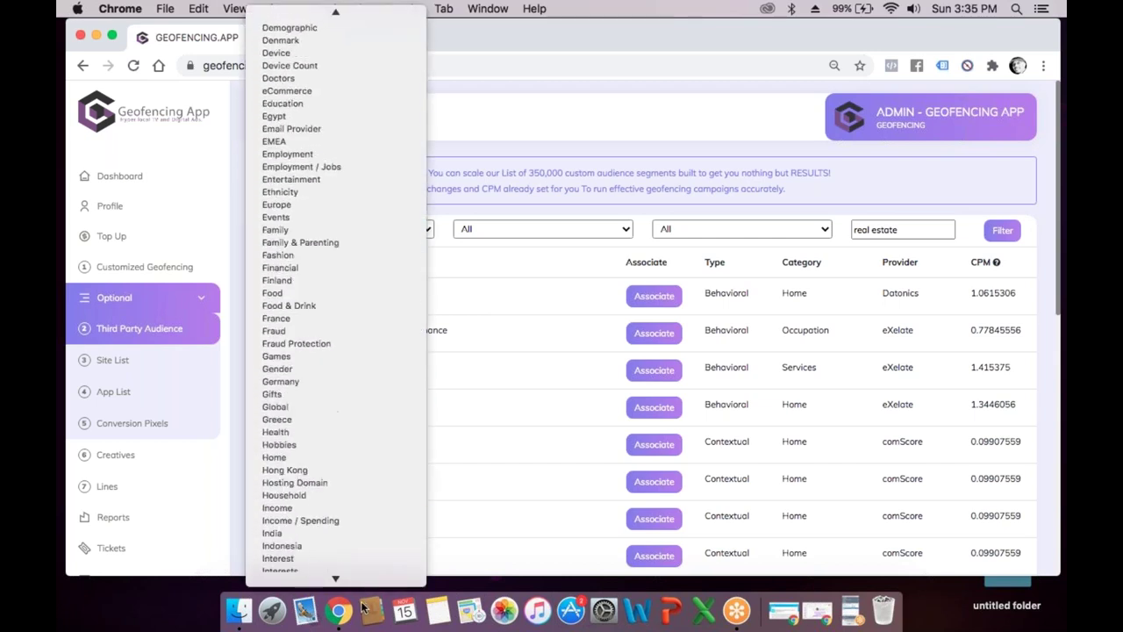
left_click(576, 383)
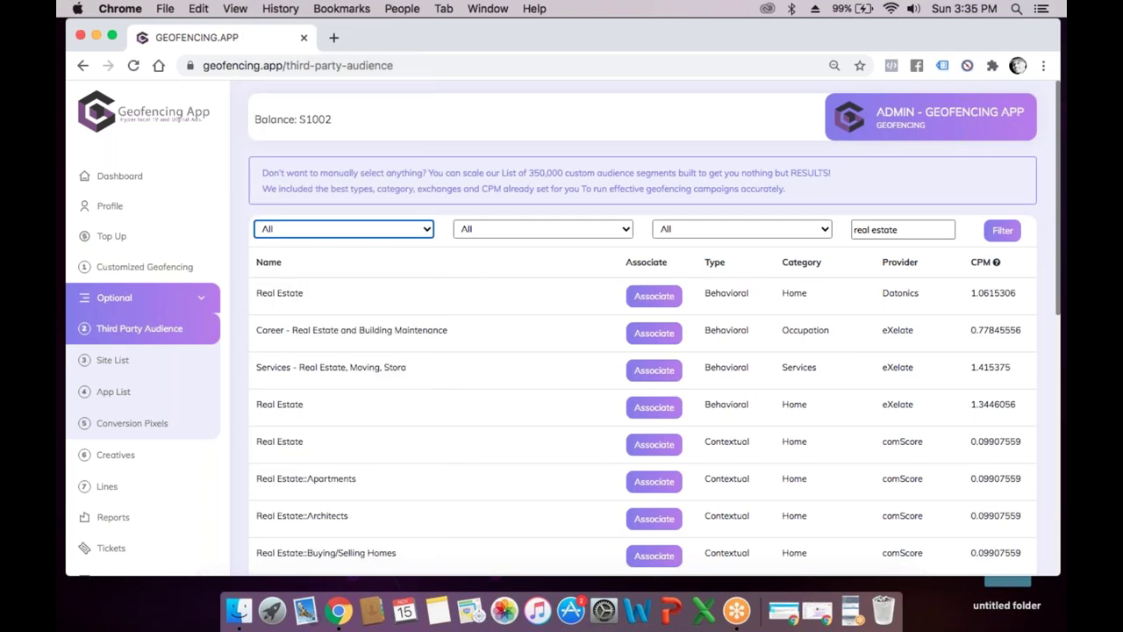
scroll(642, 342, "down", 2)
scroll(642, 347, "down", 1)
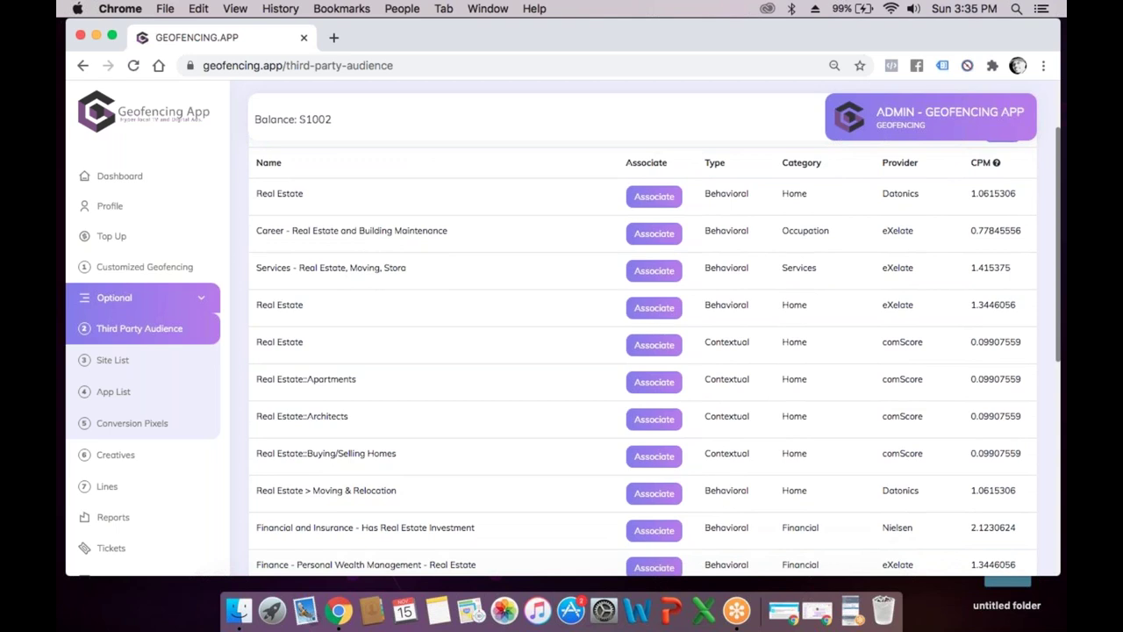
scroll(642, 342, "up", 3)
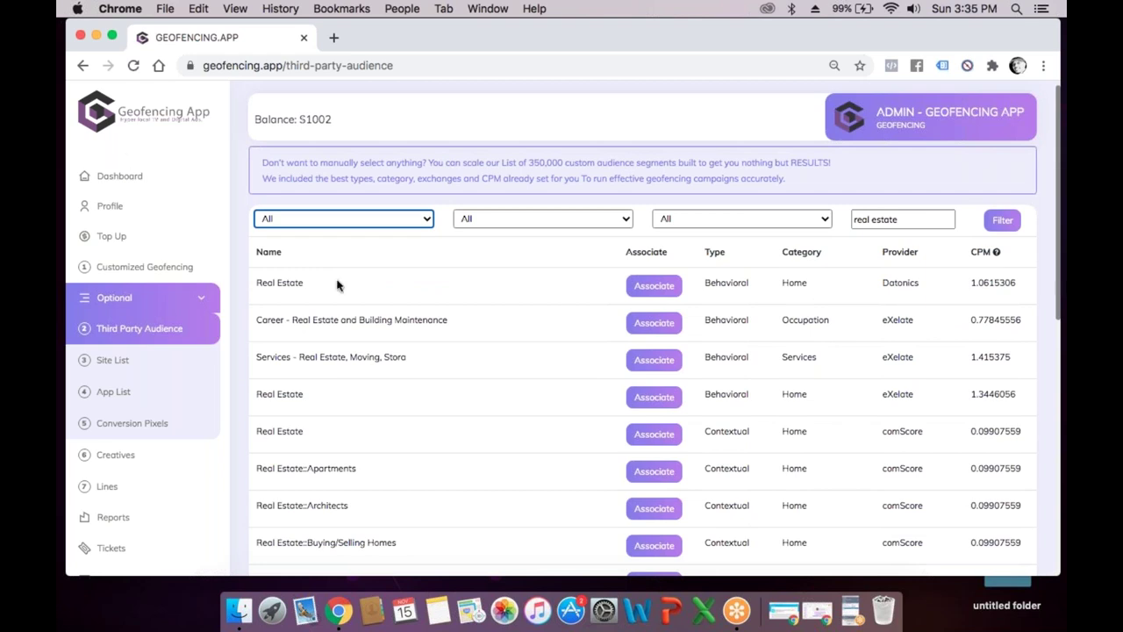
Open the dashboard and read back through the earlier group chat messages
left_click(122, 177)
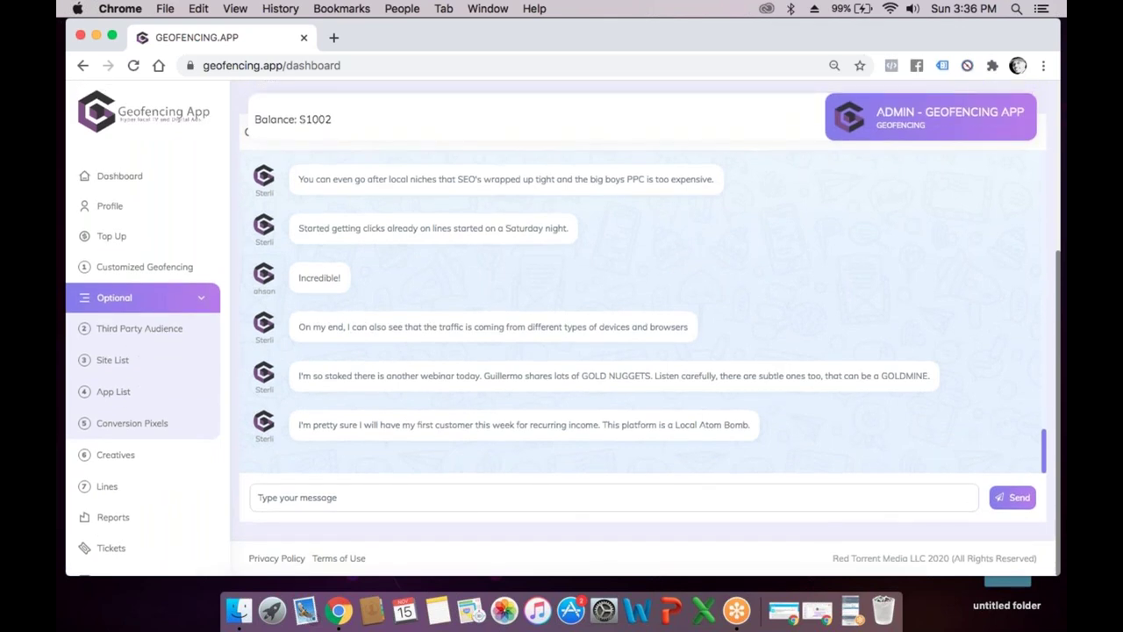
scroll(363, 381, "up", 10)
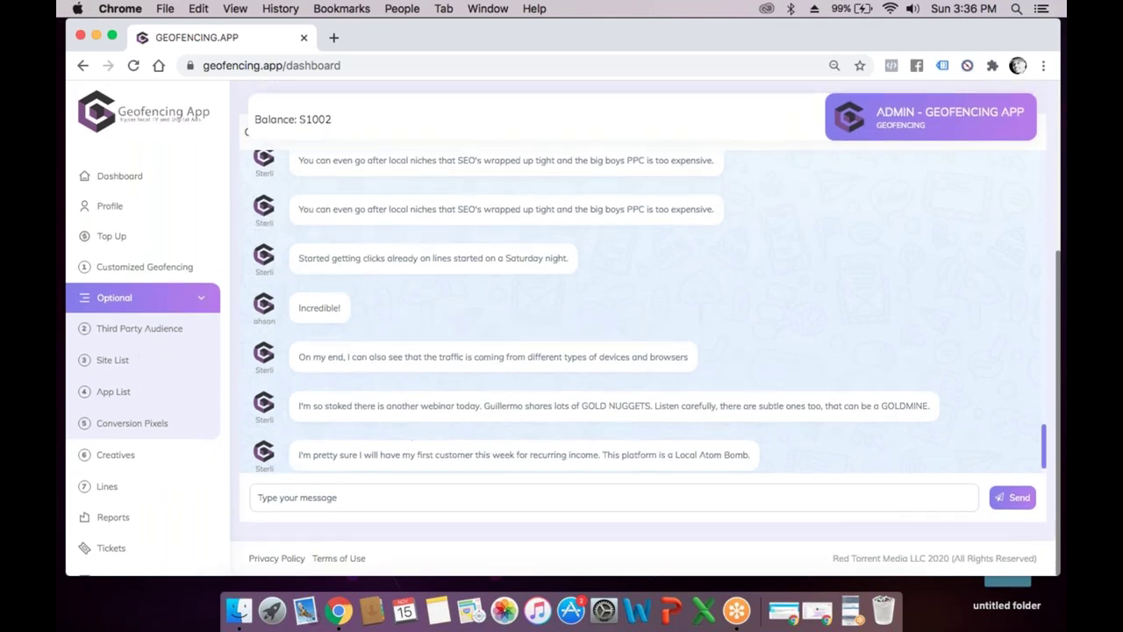
scroll(357, 354, "up", 2)
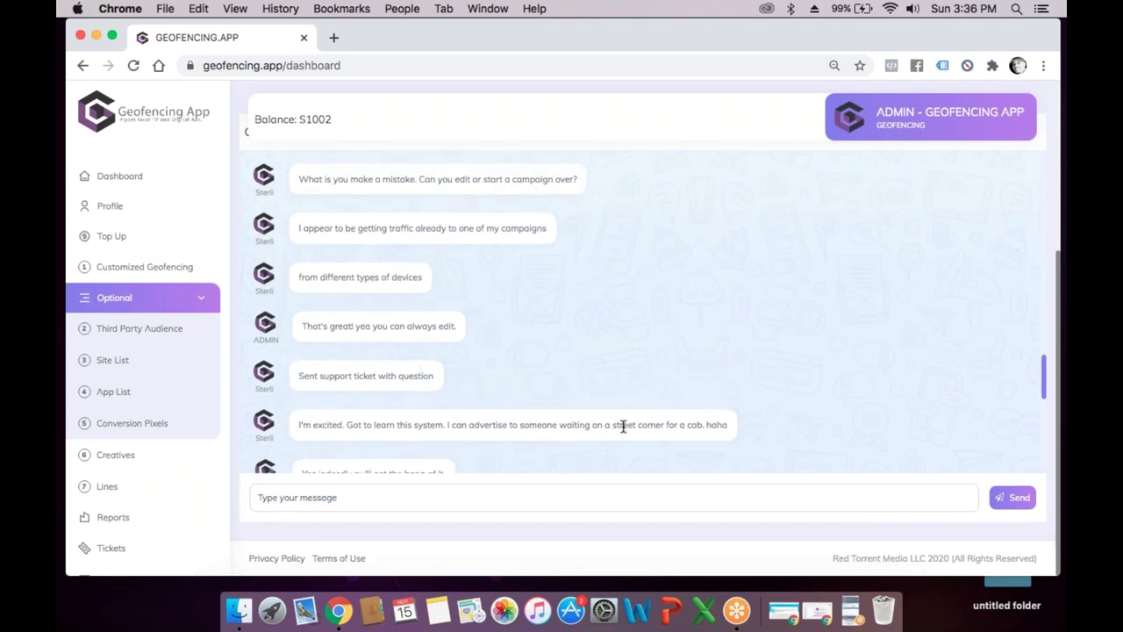
scroll(608, 316, "up", 4)
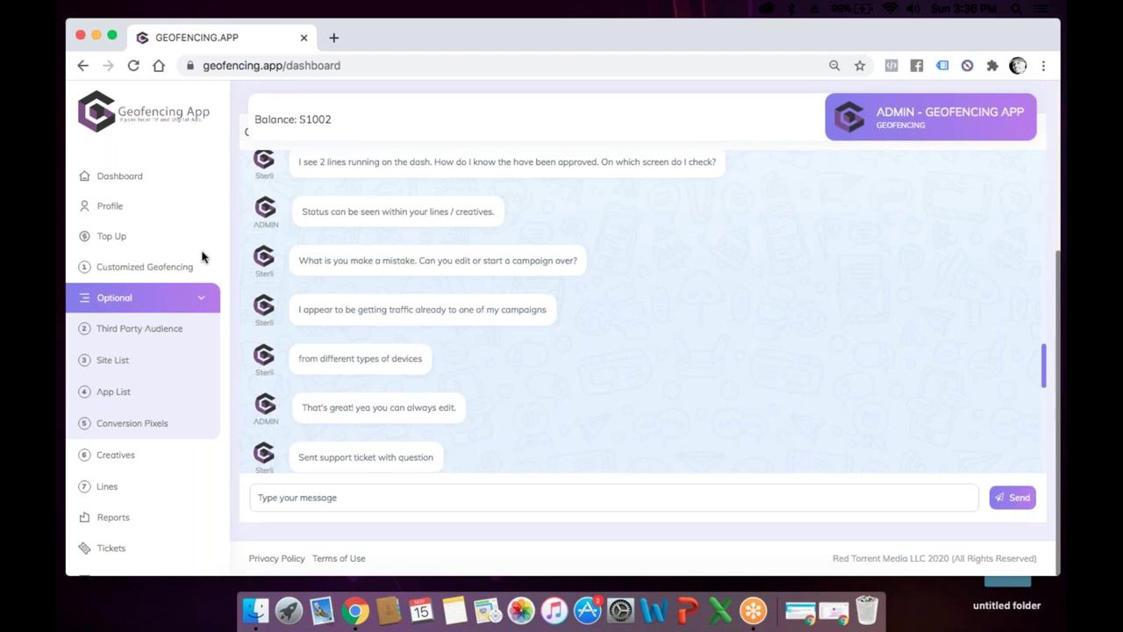
Open the Jerry Ulm Dealer - Client Targeting audience from Customized Geofencing and inspect its geofence up close in satellite view
left_click(148, 268)
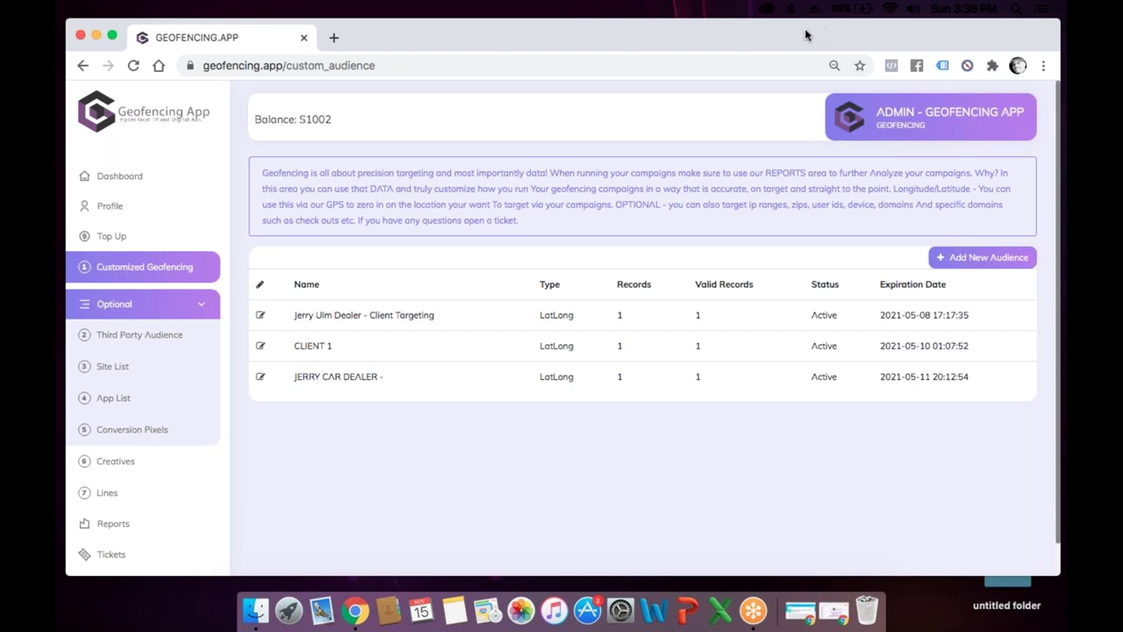
left_click(261, 317)
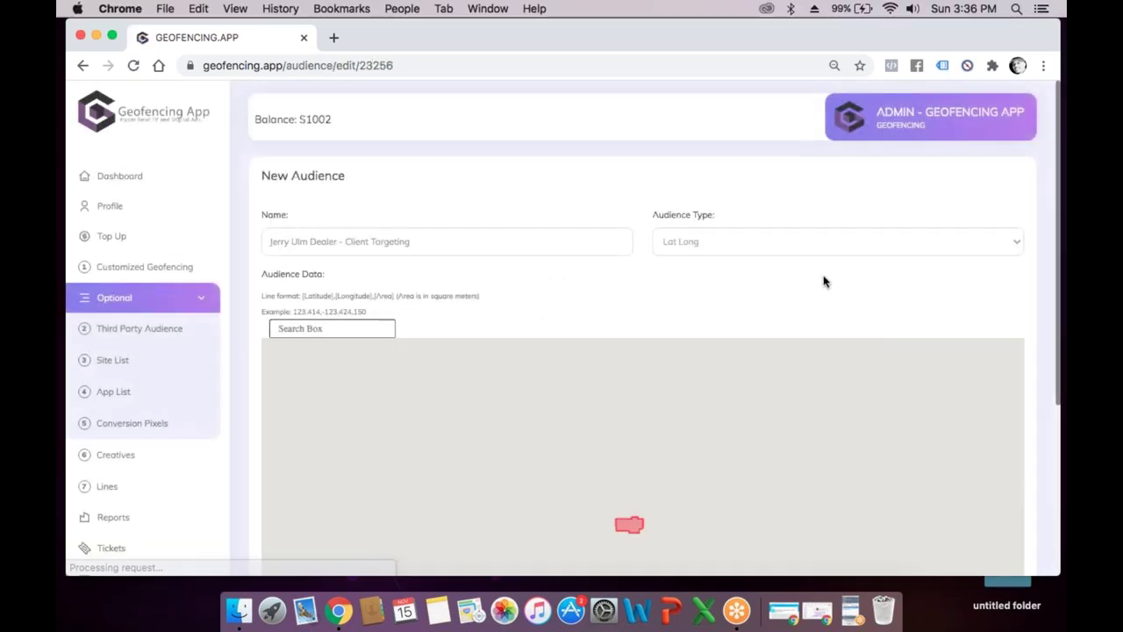
scroll(823, 279, "down", 3)
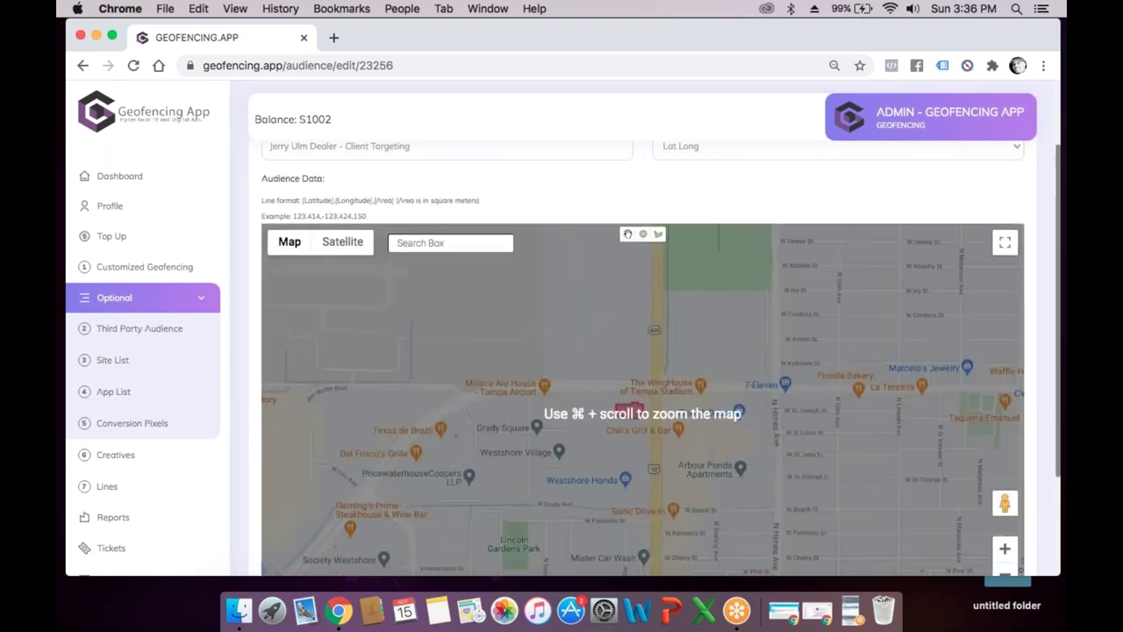
left_click(1005, 549)
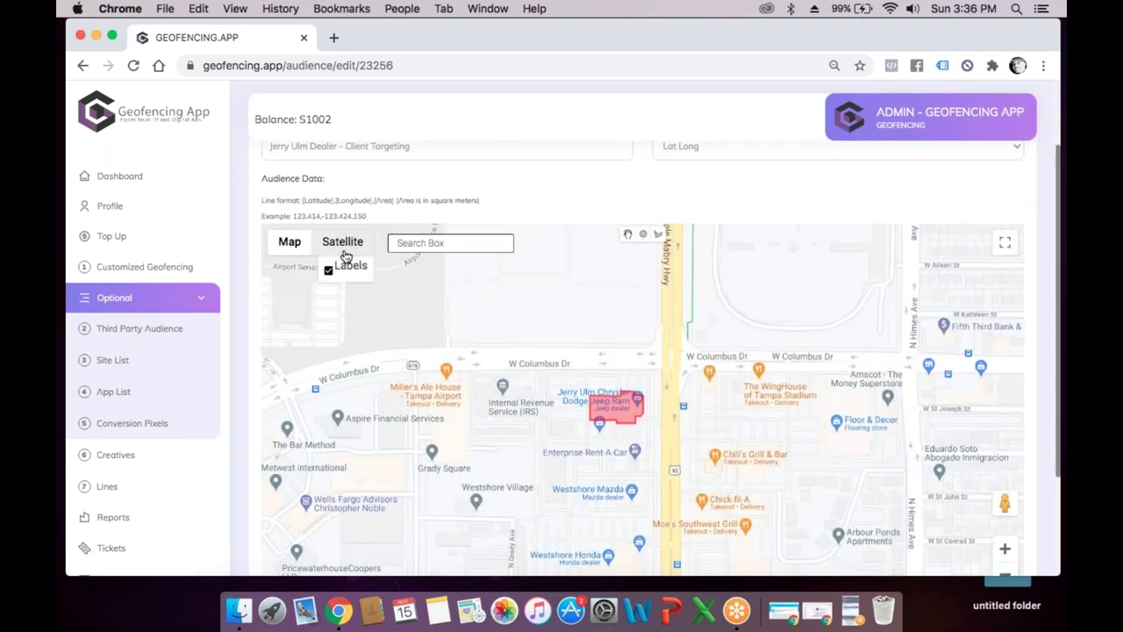
left_click(344, 249)
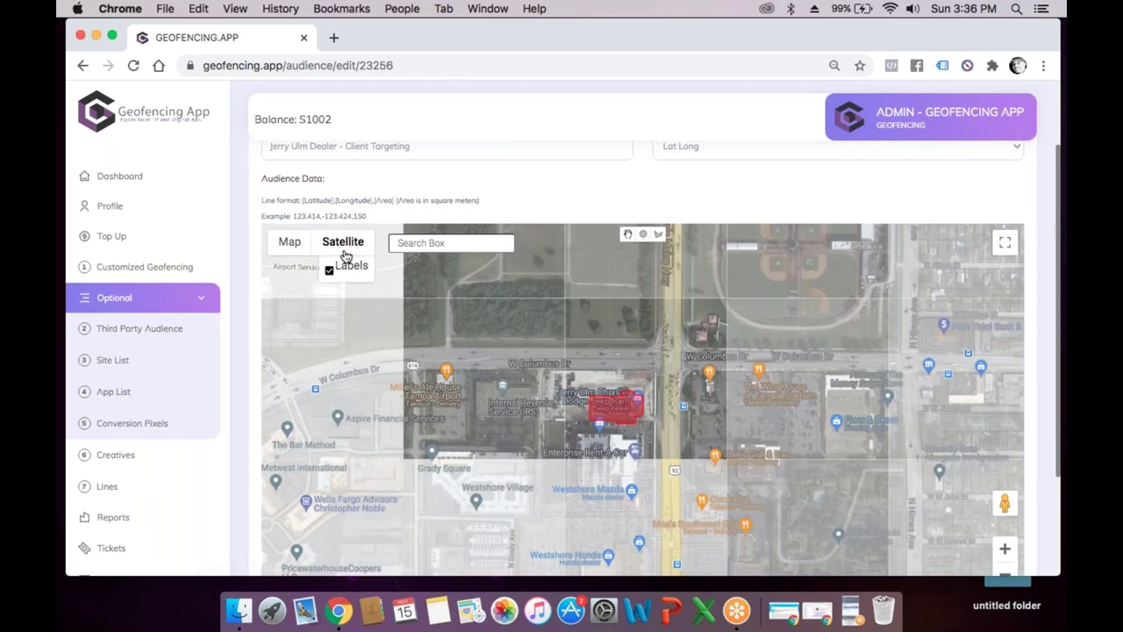
left_click(1004, 548)
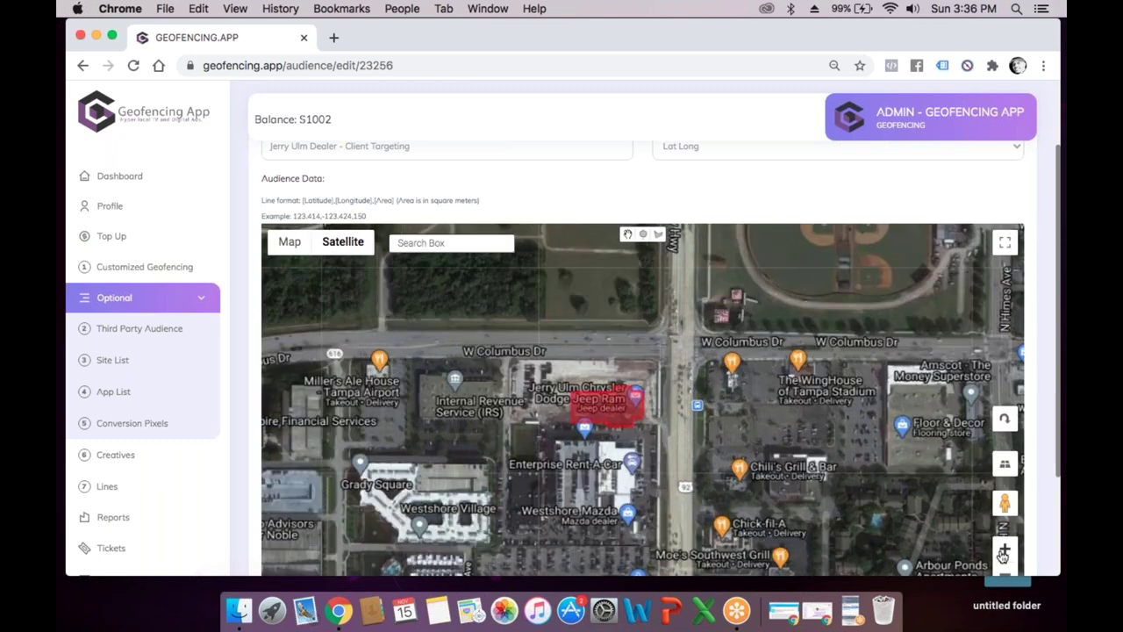
left_click(1005, 550)
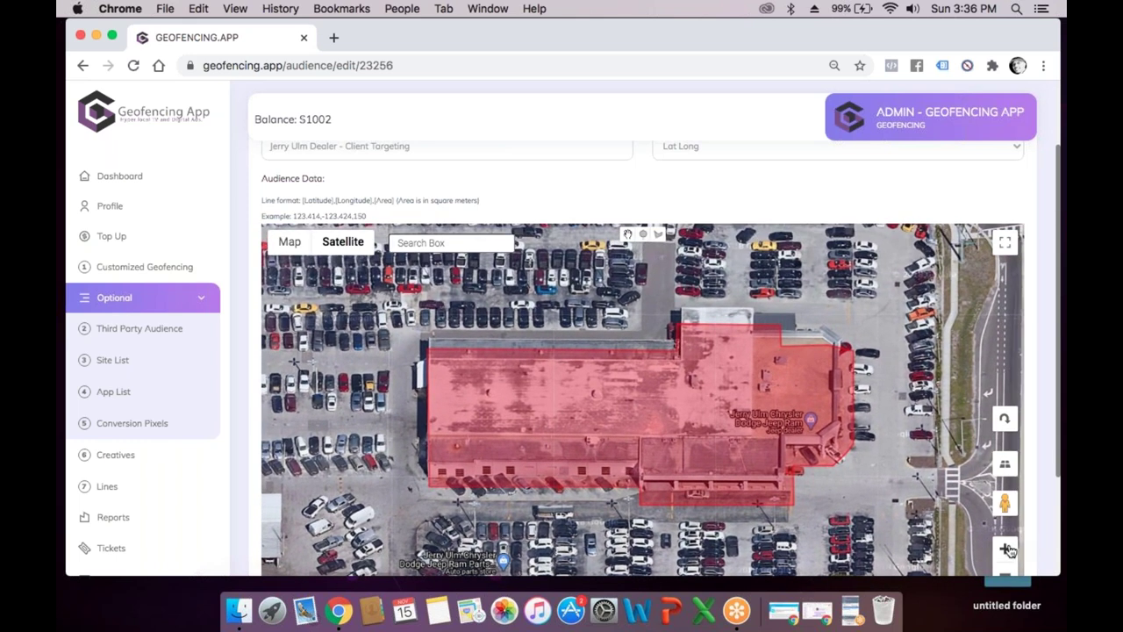
left_click_drag(847, 424, 711, 364)
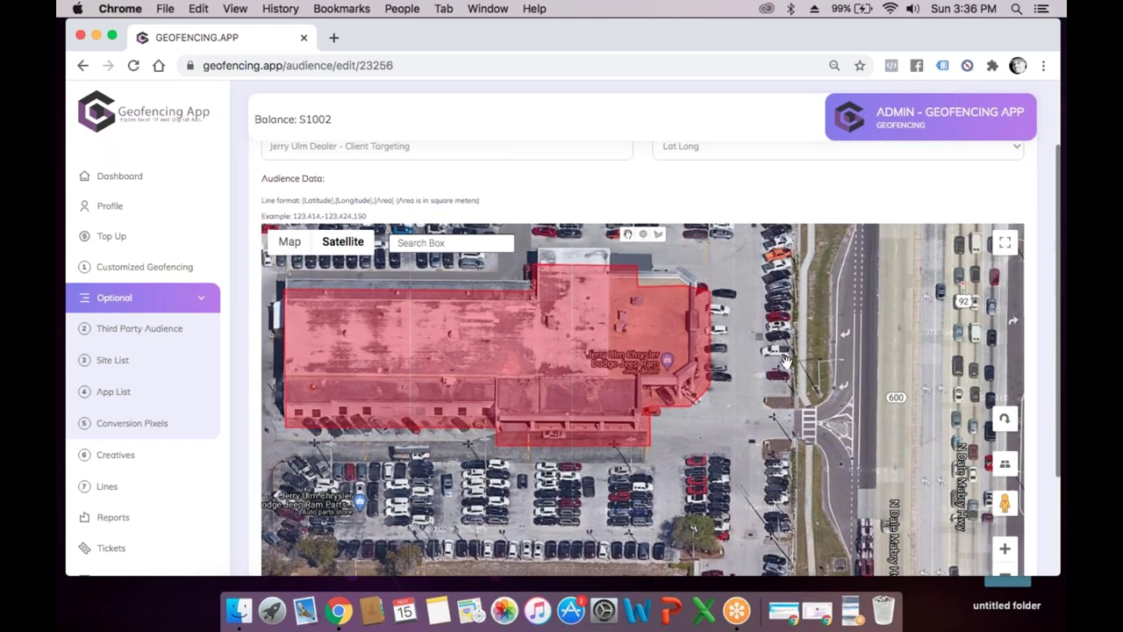
left_click_drag(809, 414, 842, 452)
left_click_drag(849, 456, 777, 405)
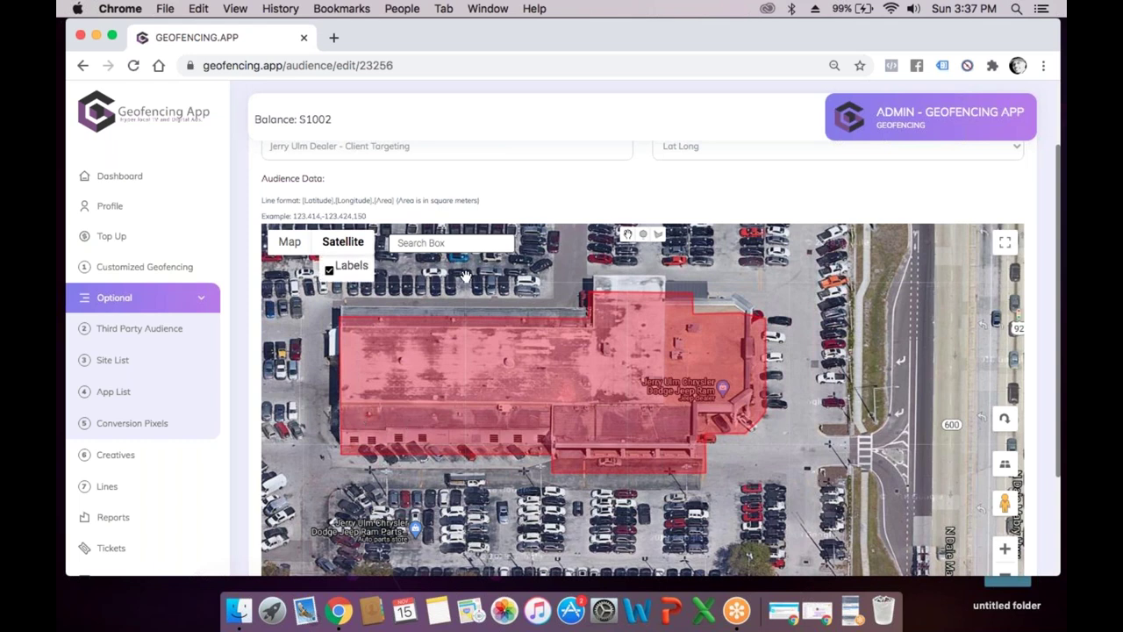
scroll(1049, 415, "down", 2)
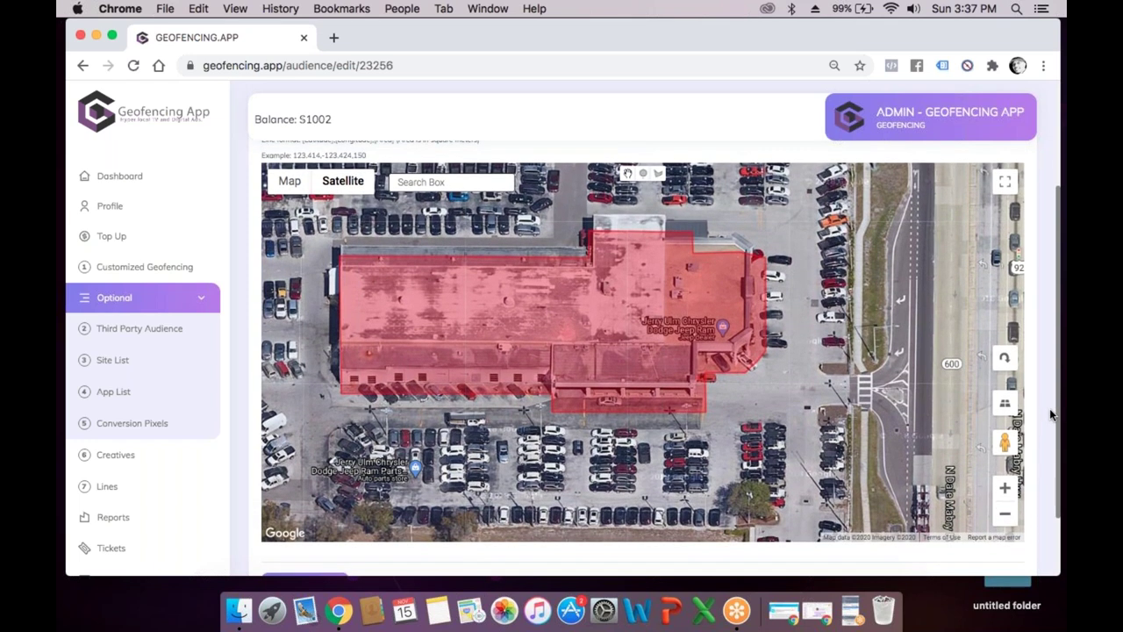
Return to the third-party audiences, filter them by "car" and look over the matching segments
left_click(140, 340)
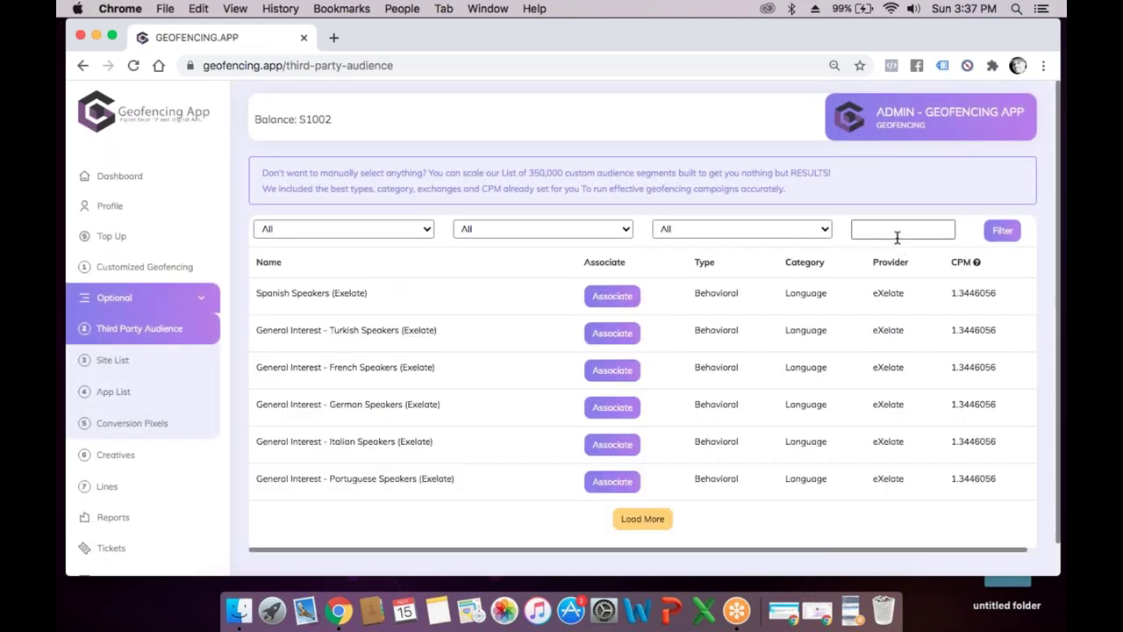
left_click(897, 237)
type("car")
left_click(1002, 233)
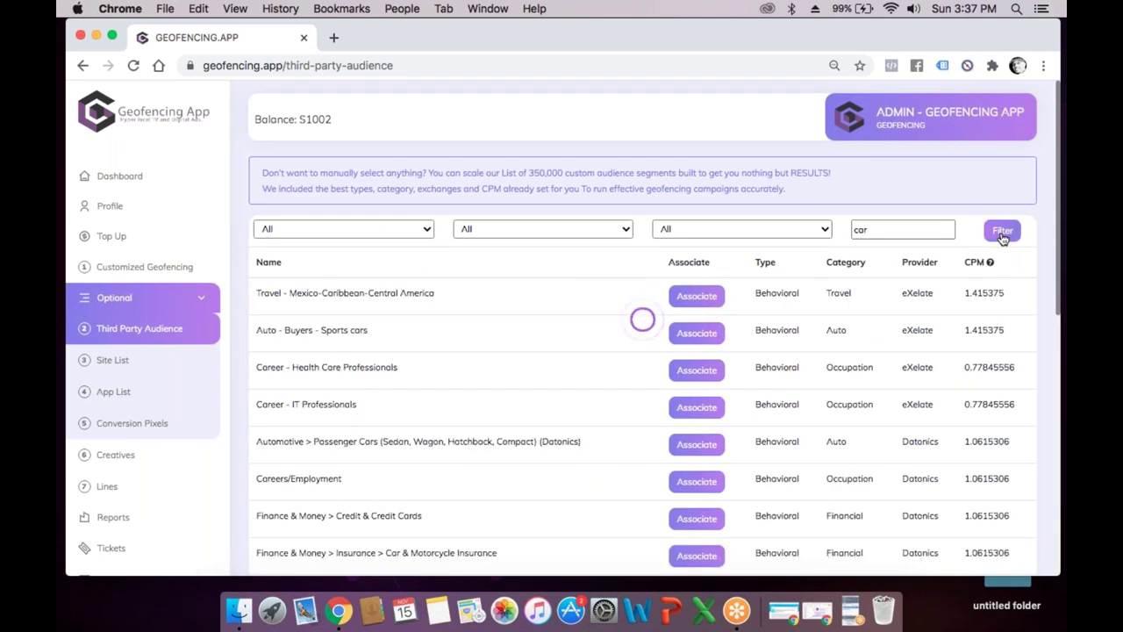
scroll(930, 349, "down", 1)
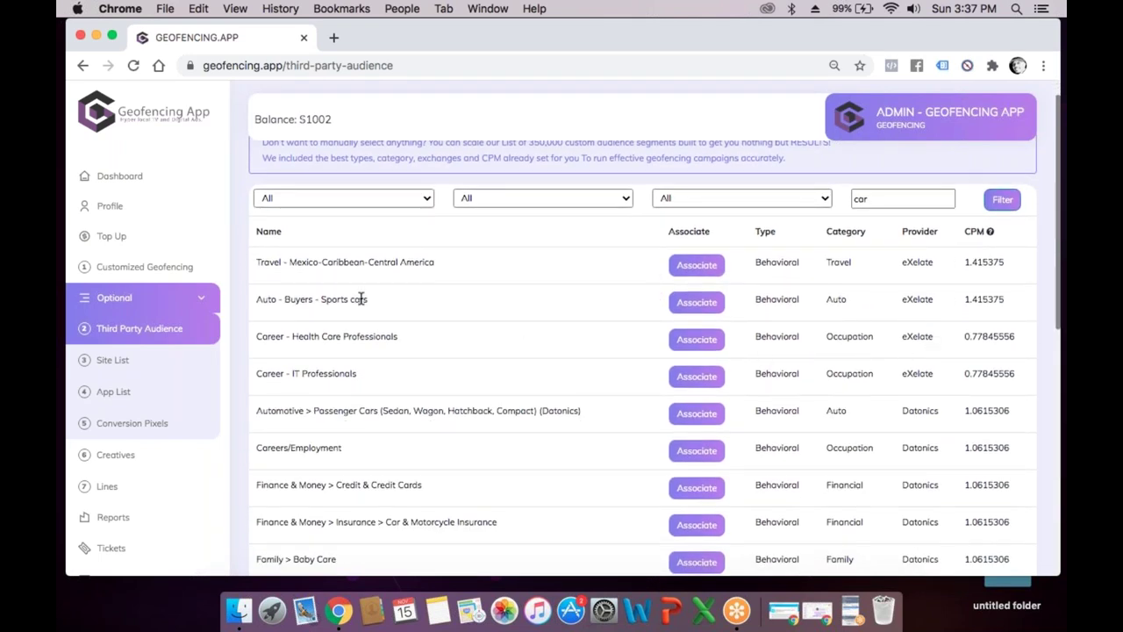
Associate the Auto - Buyers - Sports cars segment and the Automotive > Passenger Cars (Datonics) segment with the account
left_click(676, 303)
left_click(566, 409)
scroll(698, 375, "down", 3)
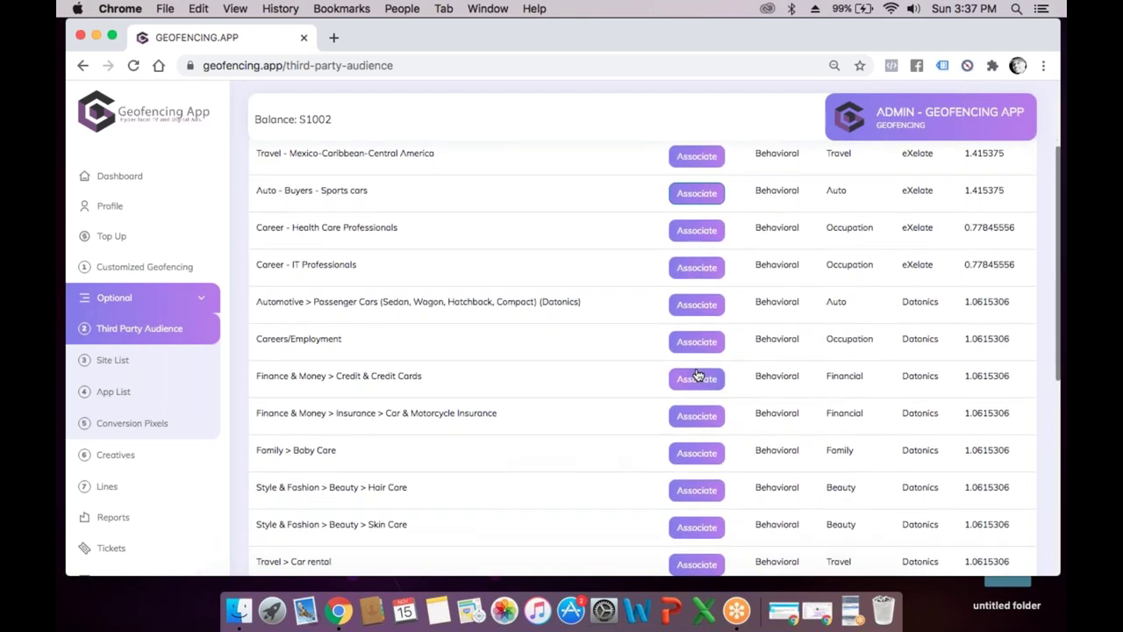
scroll(688, 369, "up", 4)
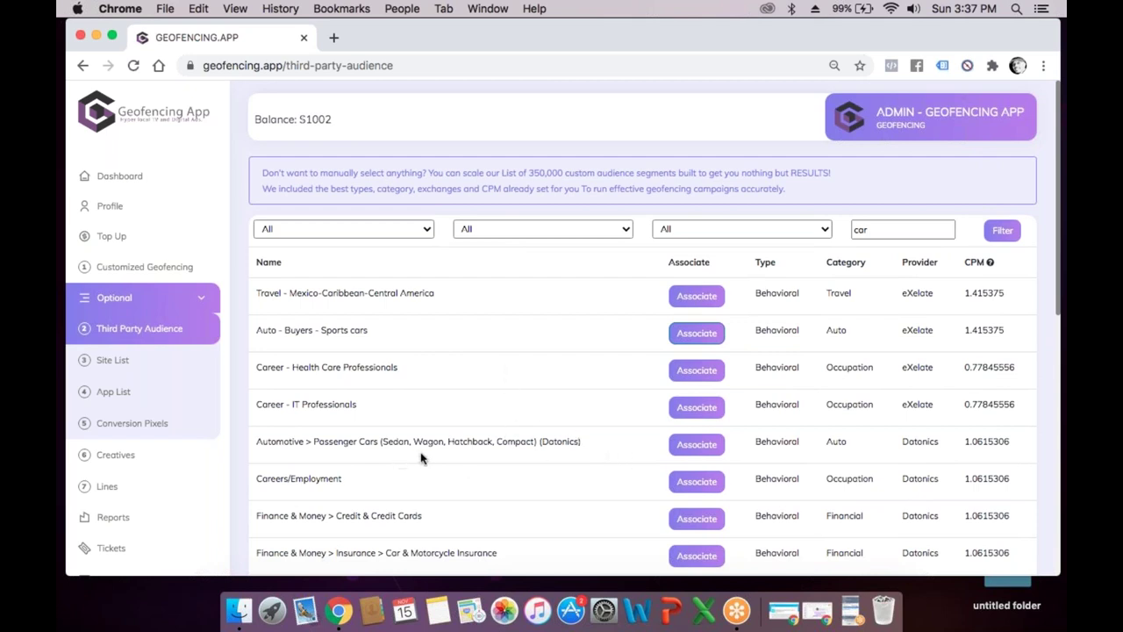
left_click(678, 447)
left_click(562, 402)
Start a new line, open its audience association and look over the selectable customized geofencing audiences
left_click(109, 488)
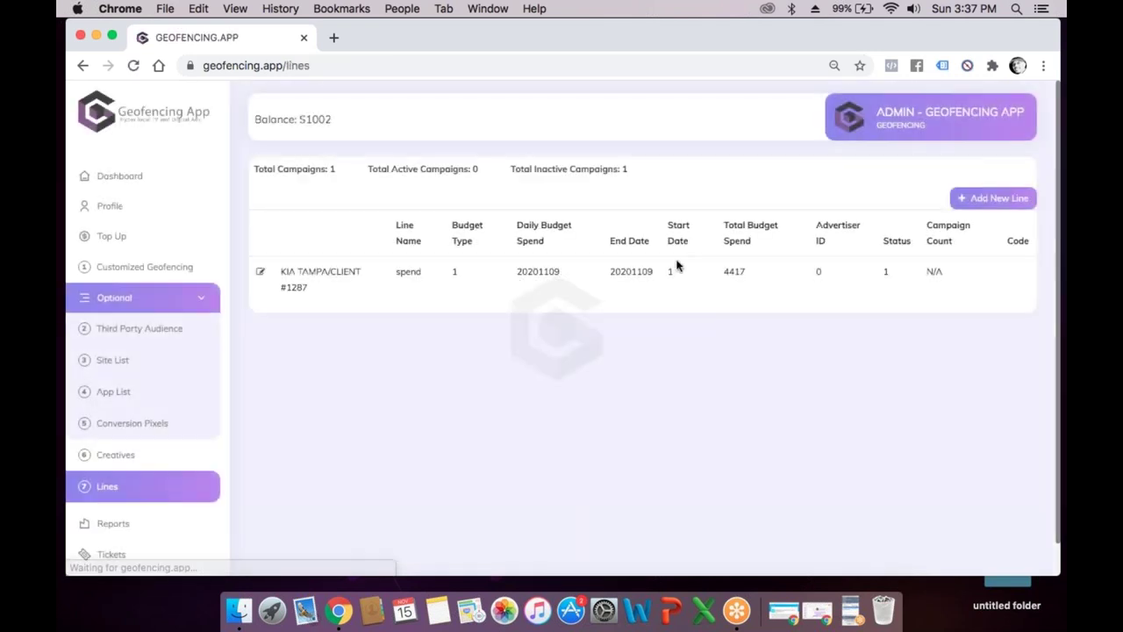
left_click(963, 209)
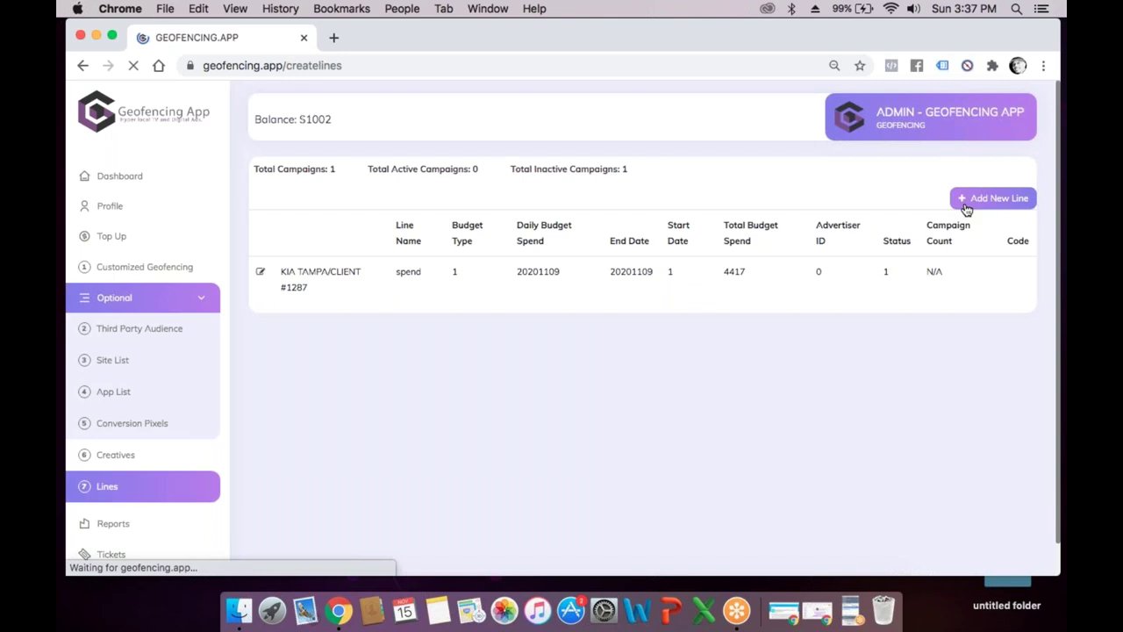
scroll(837, 414, "down", 20)
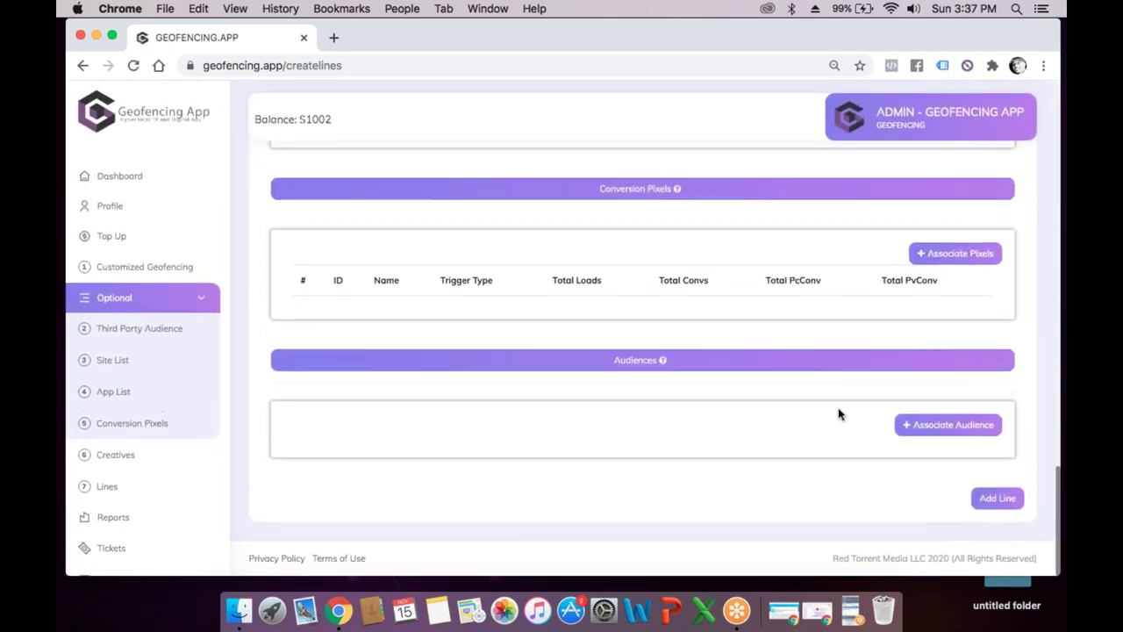
left_click(937, 428)
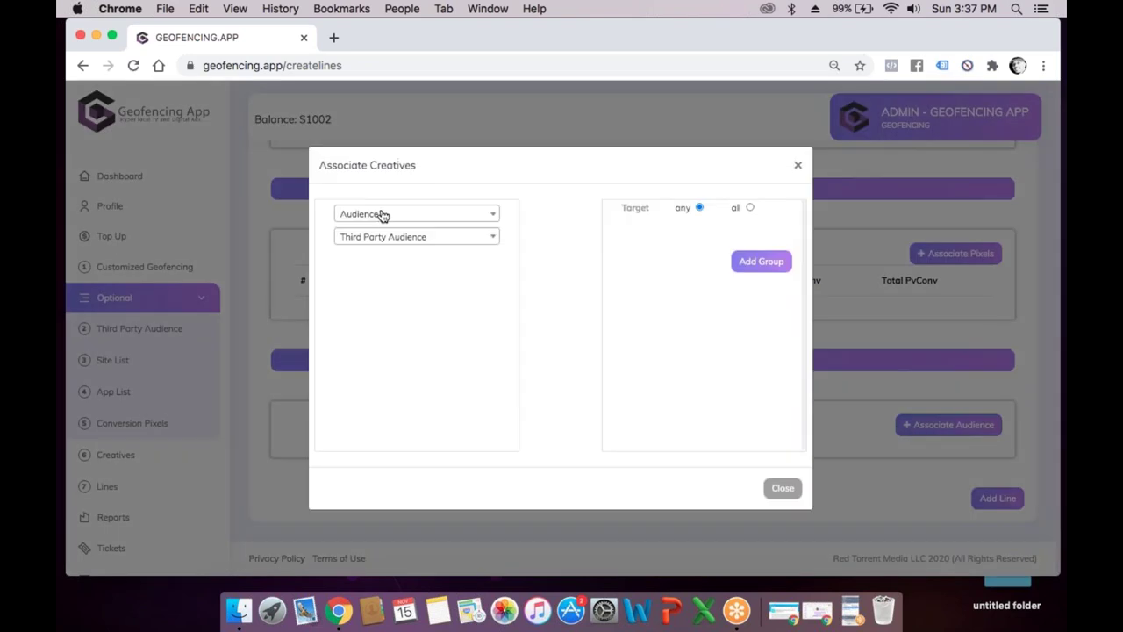
left_click(382, 215)
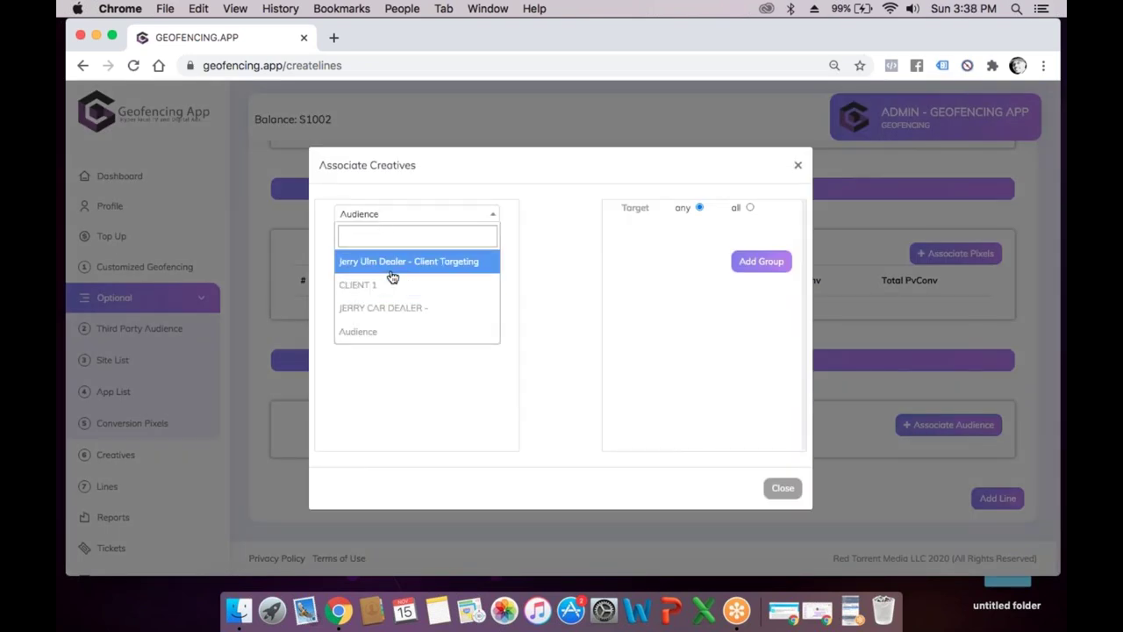
left_click(424, 418)
Choose Auto - Buyers - Sports cars as the new line's third-party audience and set the target to all
left_click(407, 246)
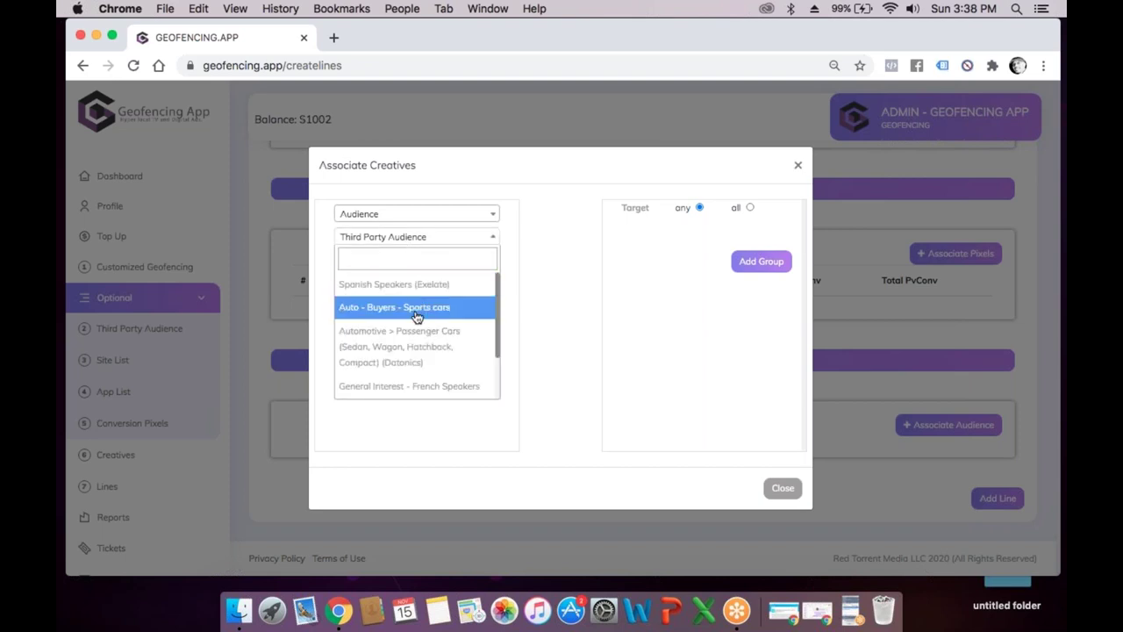
left_click(417, 307)
left_click(414, 242)
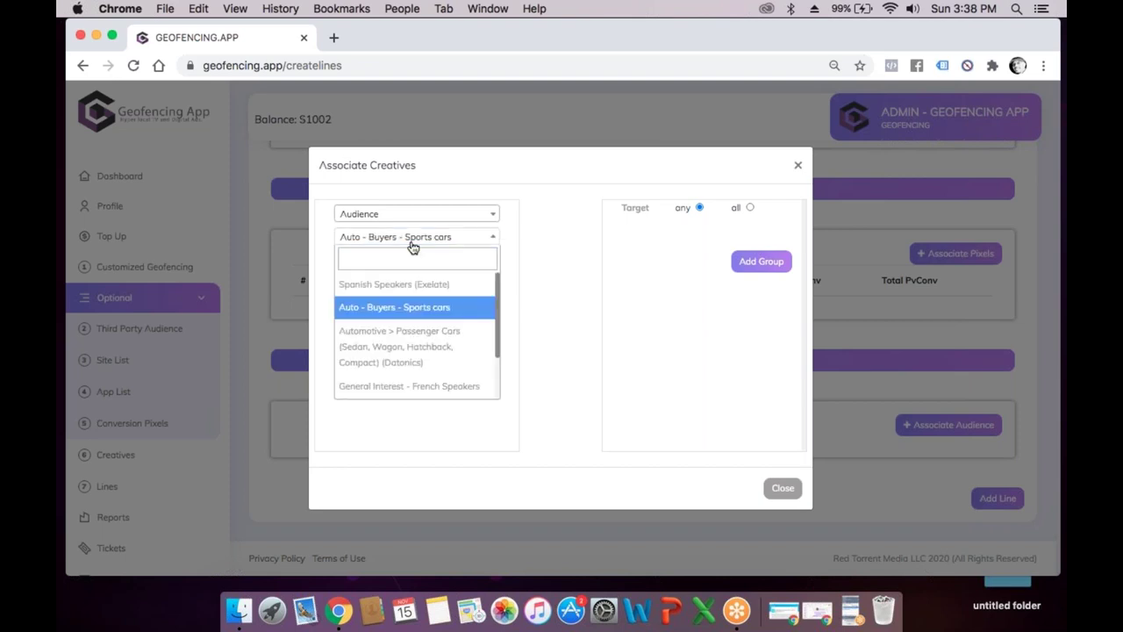
scroll(414, 329, "down", 3)
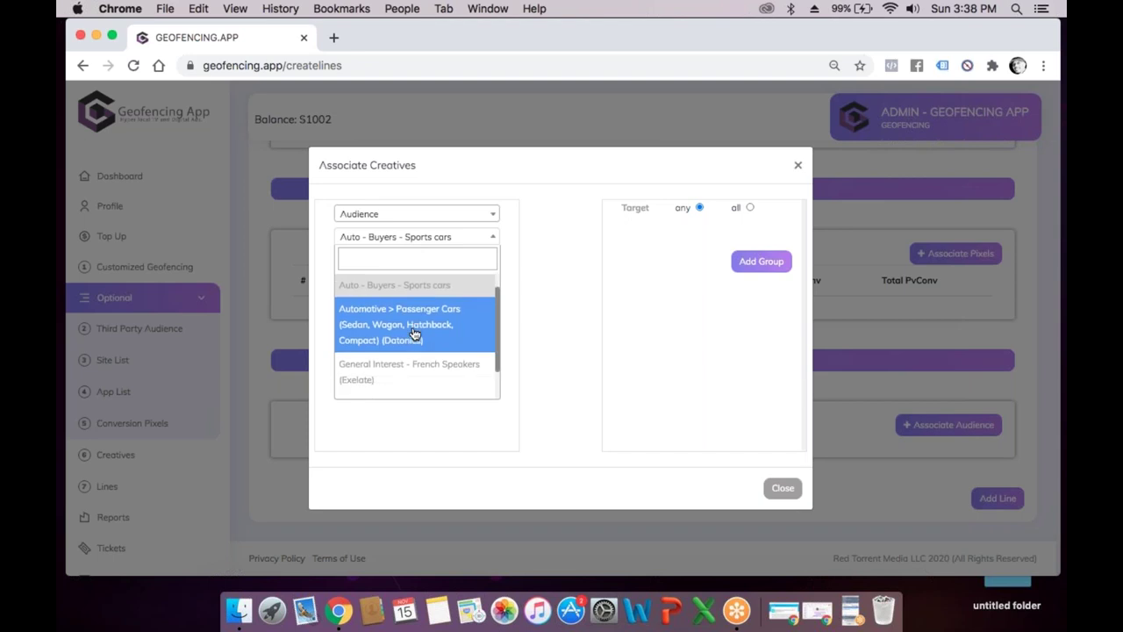
left_click(397, 429)
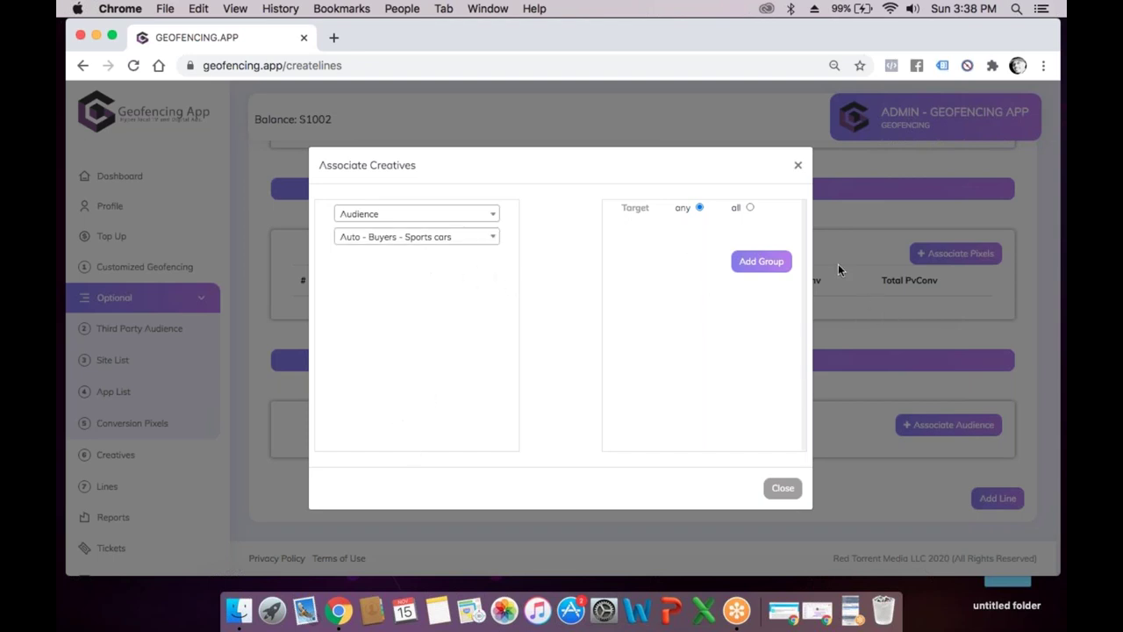
left_click(750, 208)
left_click(774, 493)
scroll(746, 421, "up", 10)
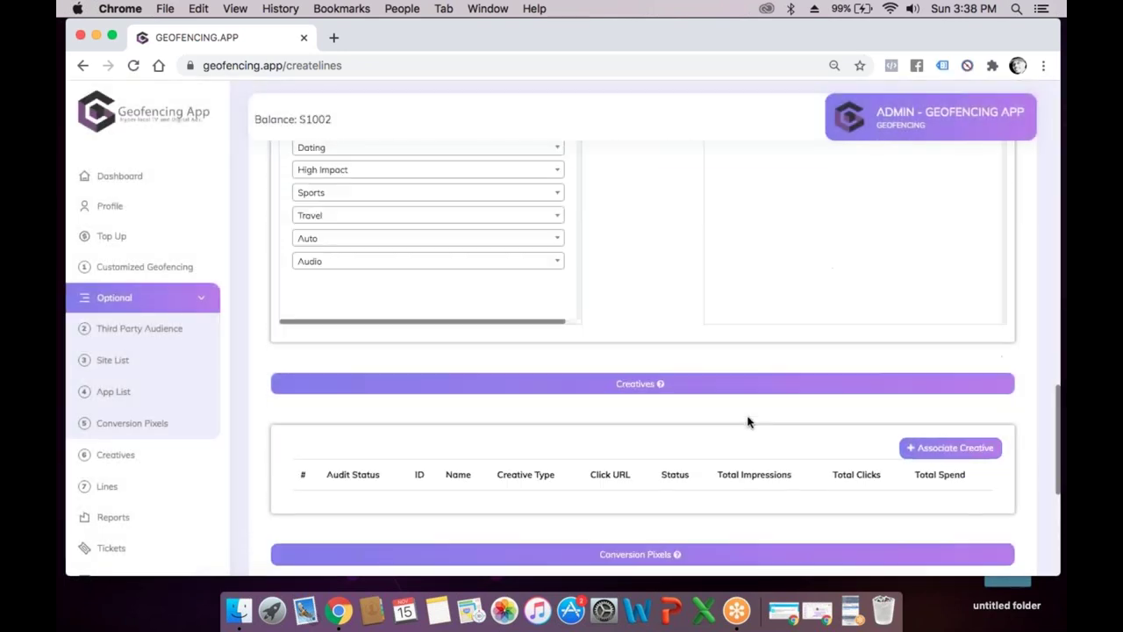
scroll(746, 421, "up", 10)
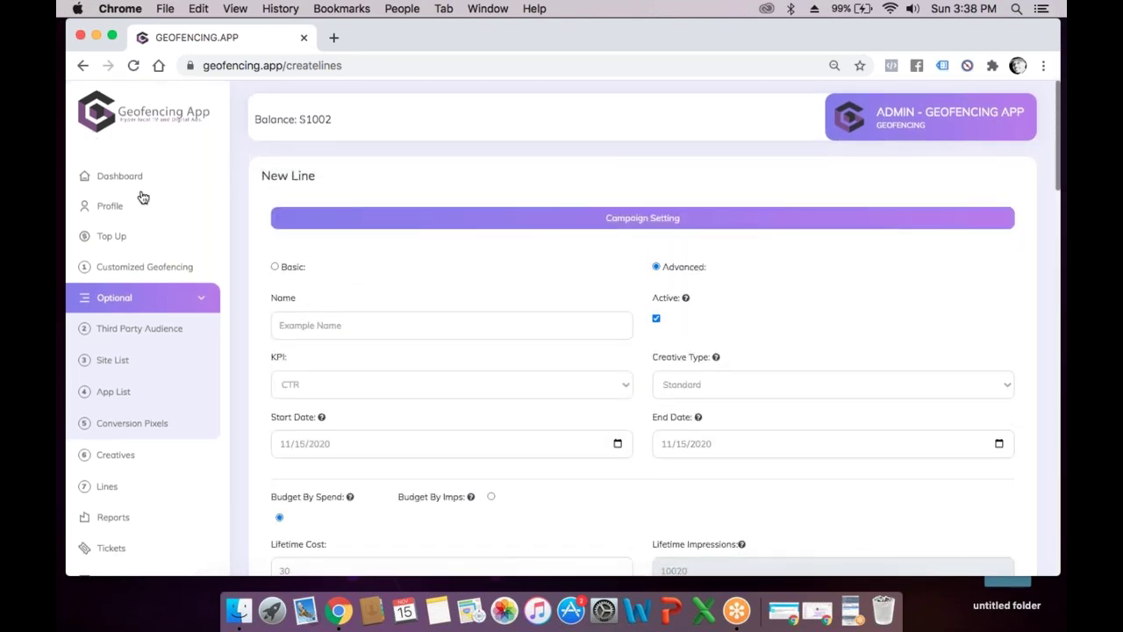
Go back to the dashboard and look through the member messages in the group chat
left_click(136, 187)
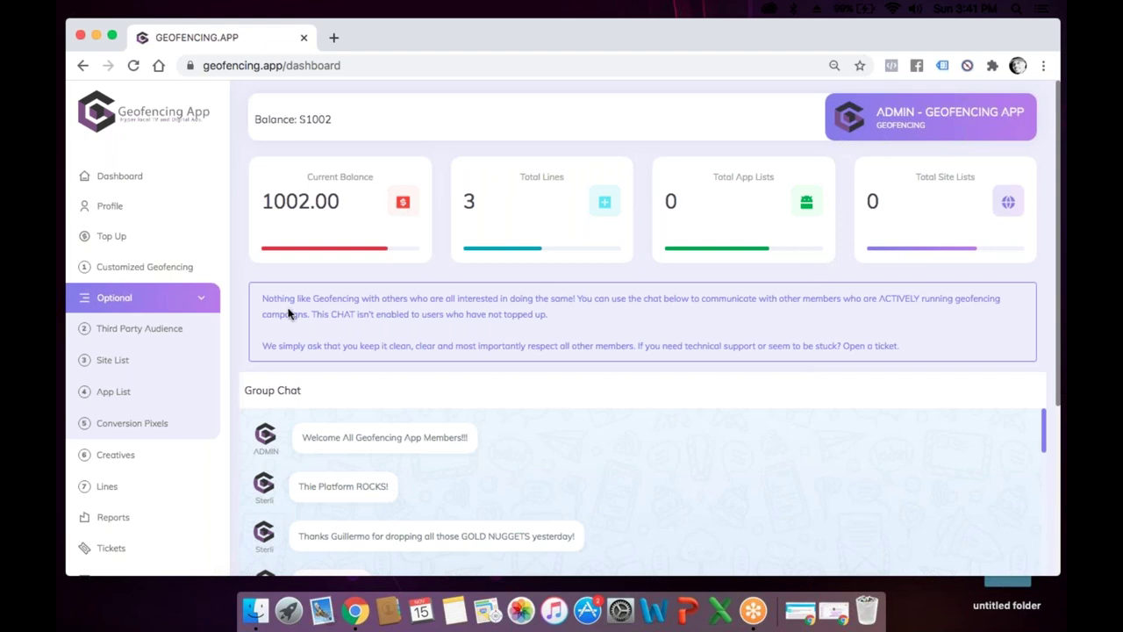
scroll(323, 344, "down", 5)
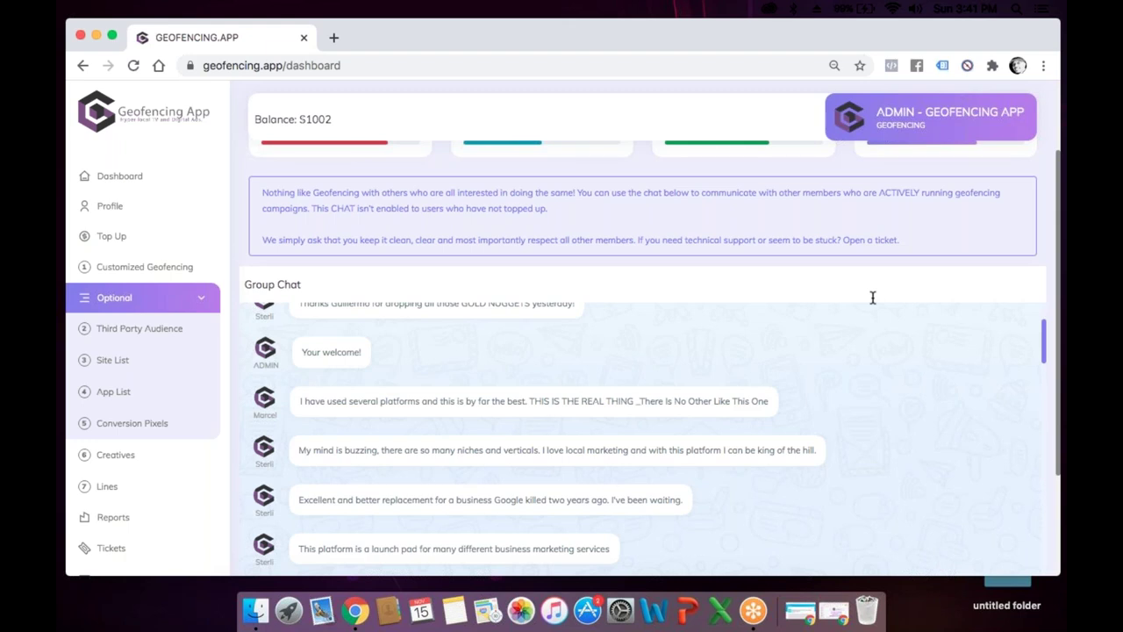
Open the third-party audiences and filter them by "direct mail"
left_click(147, 342)
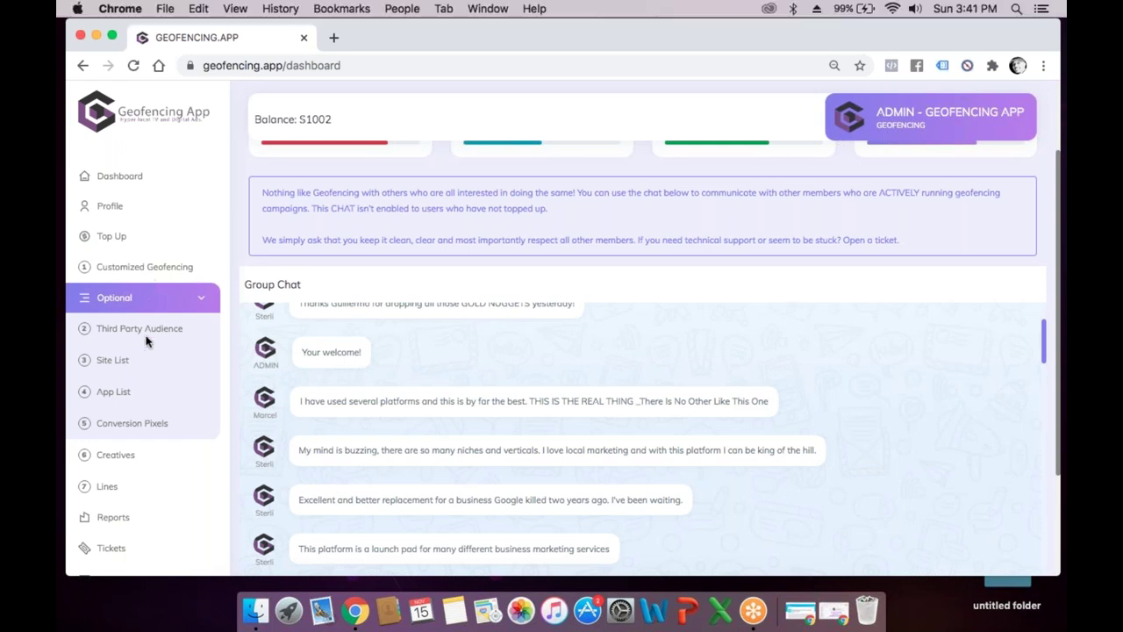
left_click(146, 337)
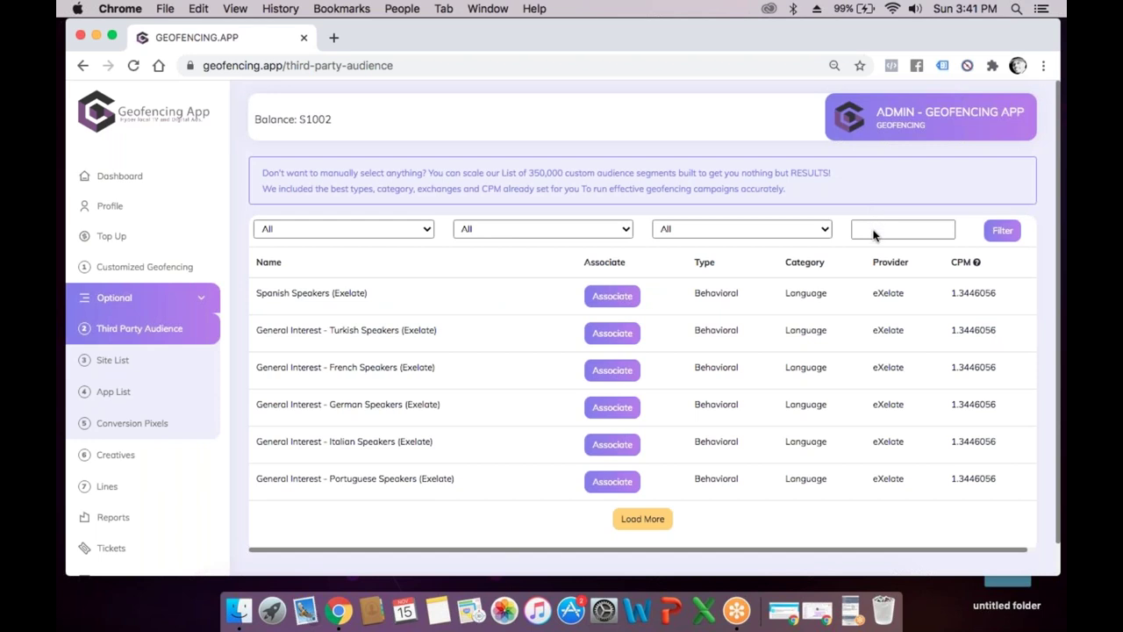
left_click(877, 230)
type("direct mo")
type("il")
left_click(1002, 230)
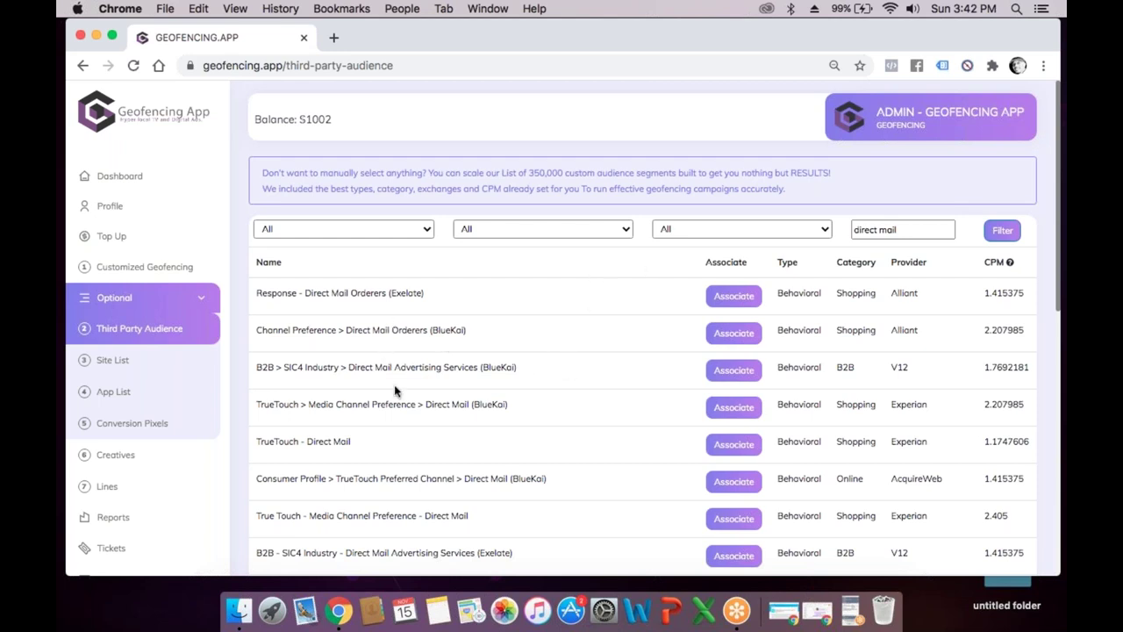
Examine the direct mail segments' names, categories, providers and CPMs down to the end of the list, and return to the dashboard
scroll(394, 384, "down", 1)
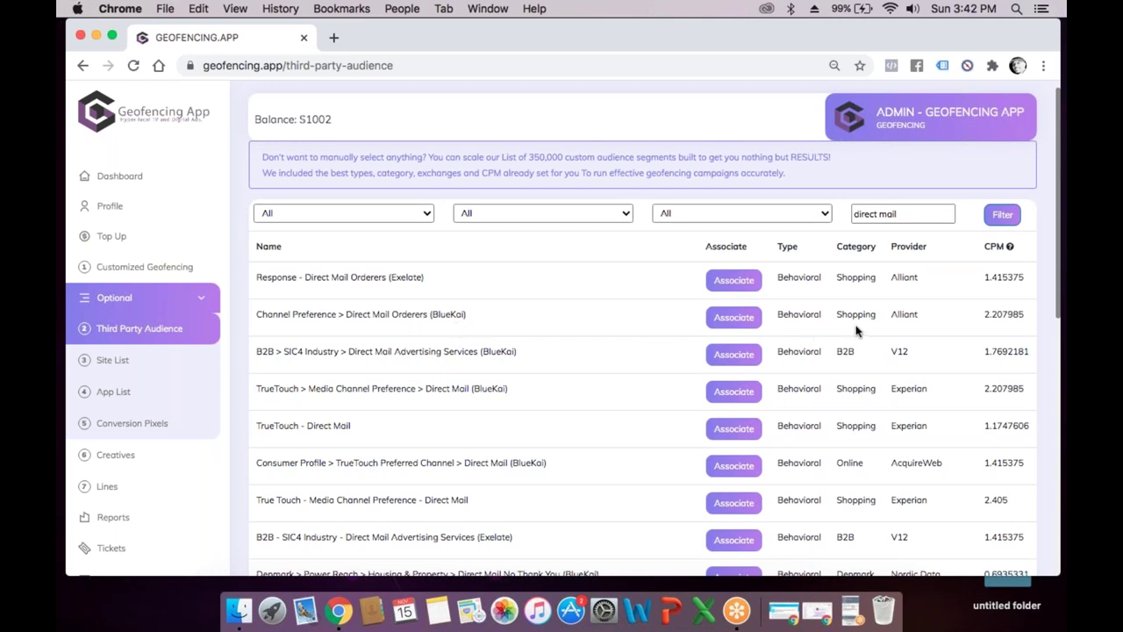
scroll(857, 330, "down", 3)
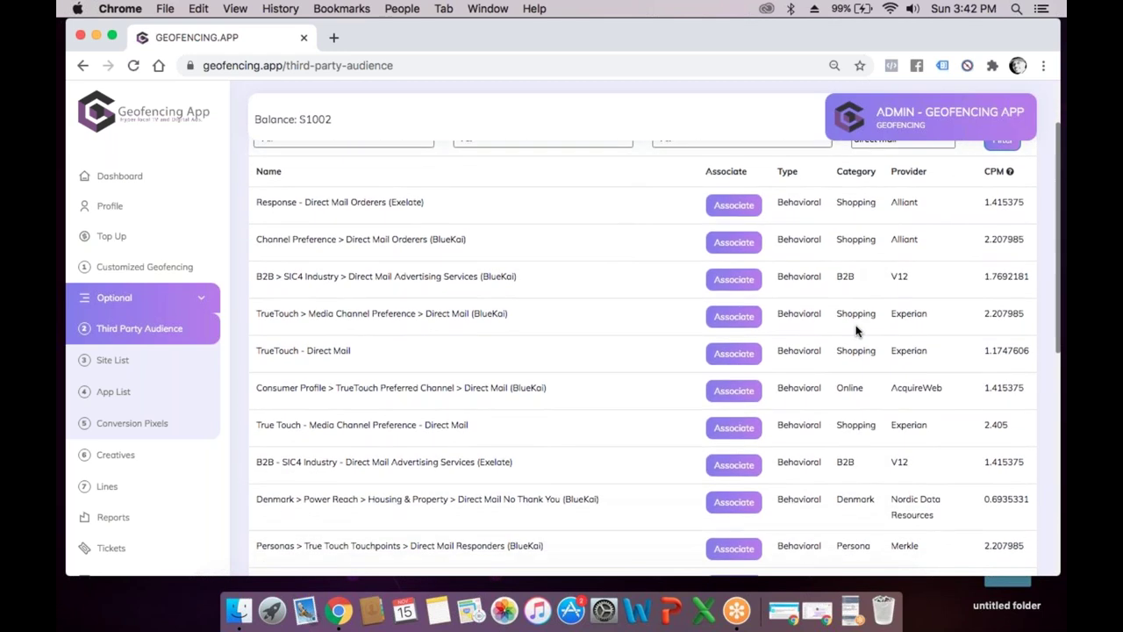
scroll(856, 330, "down", 1)
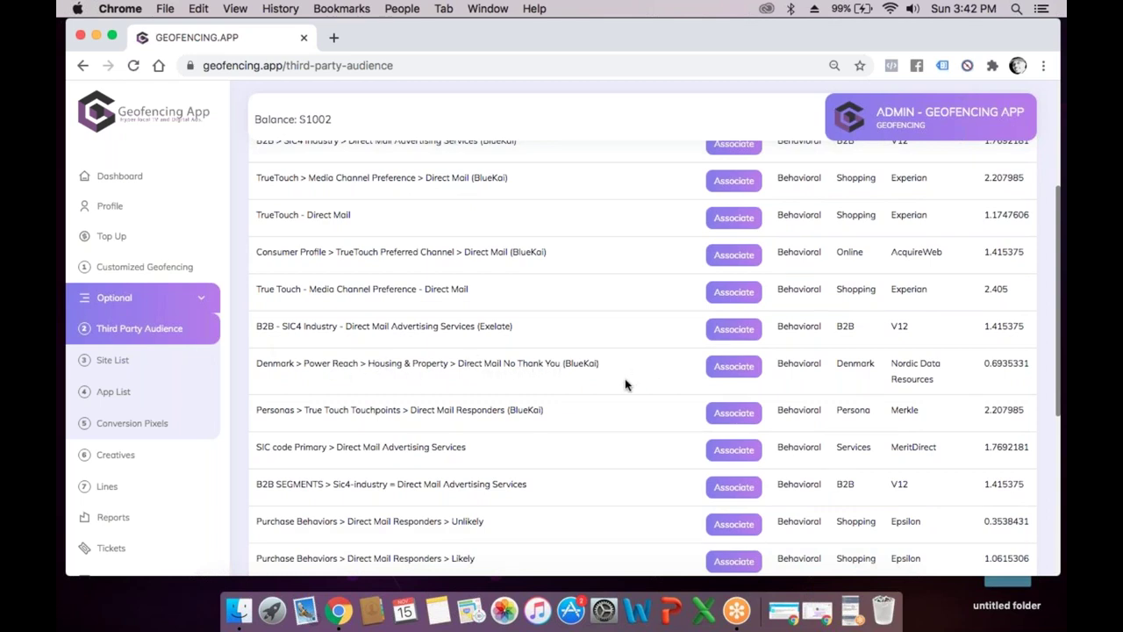
scroll(625, 383, "down", 2)
scroll(625, 384, "down", 3)
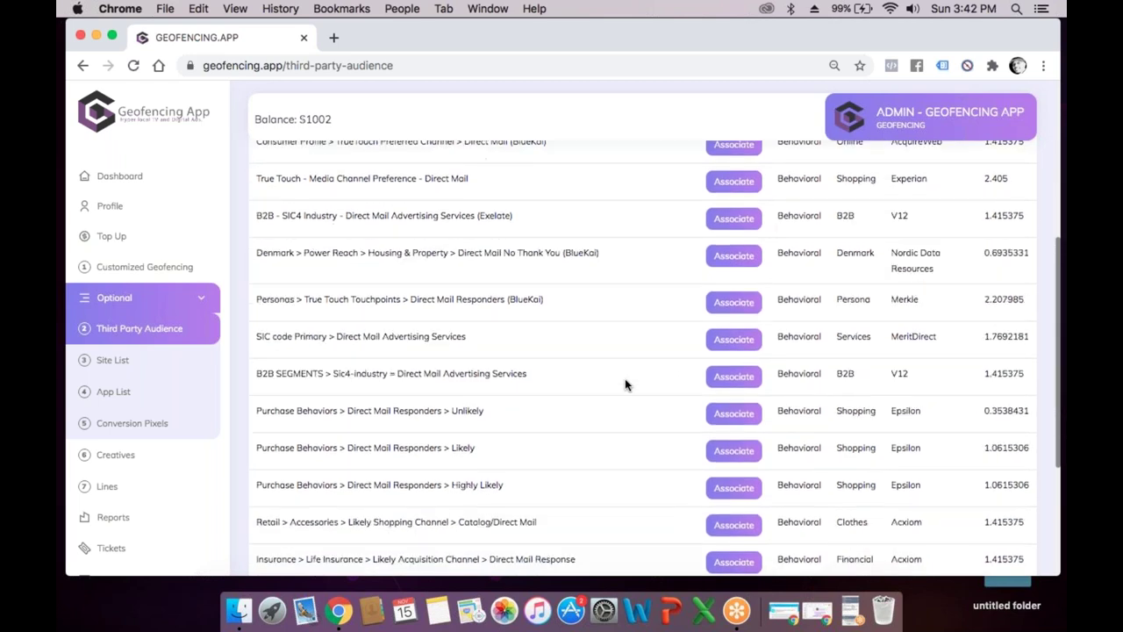
scroll(626, 384, "down", 4)
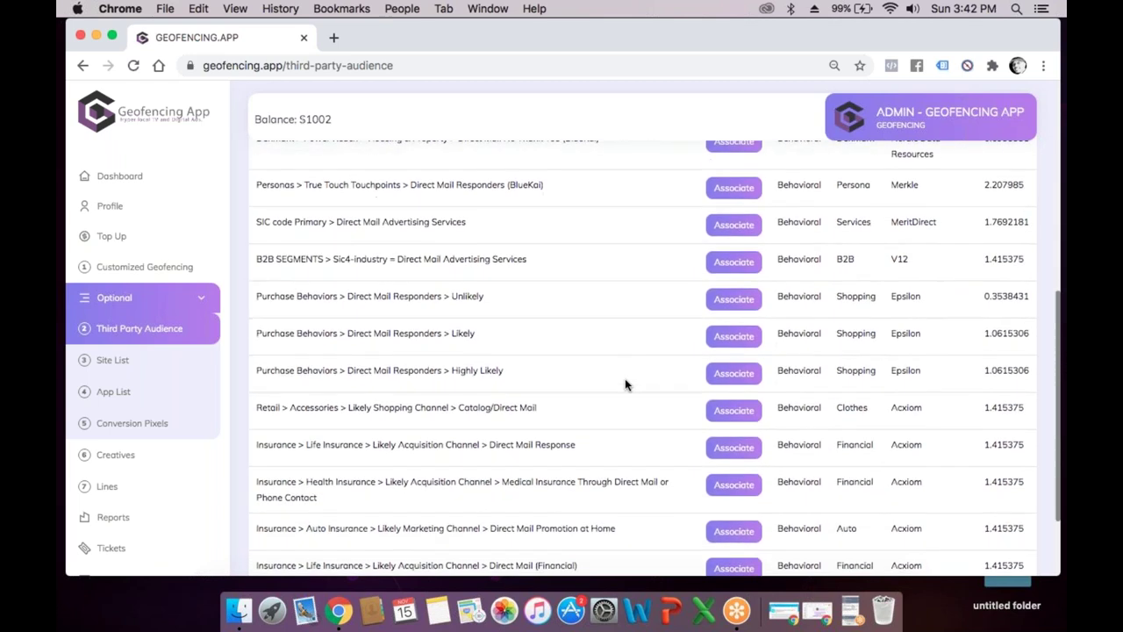
right_click(620, 389)
left_click(389, 484)
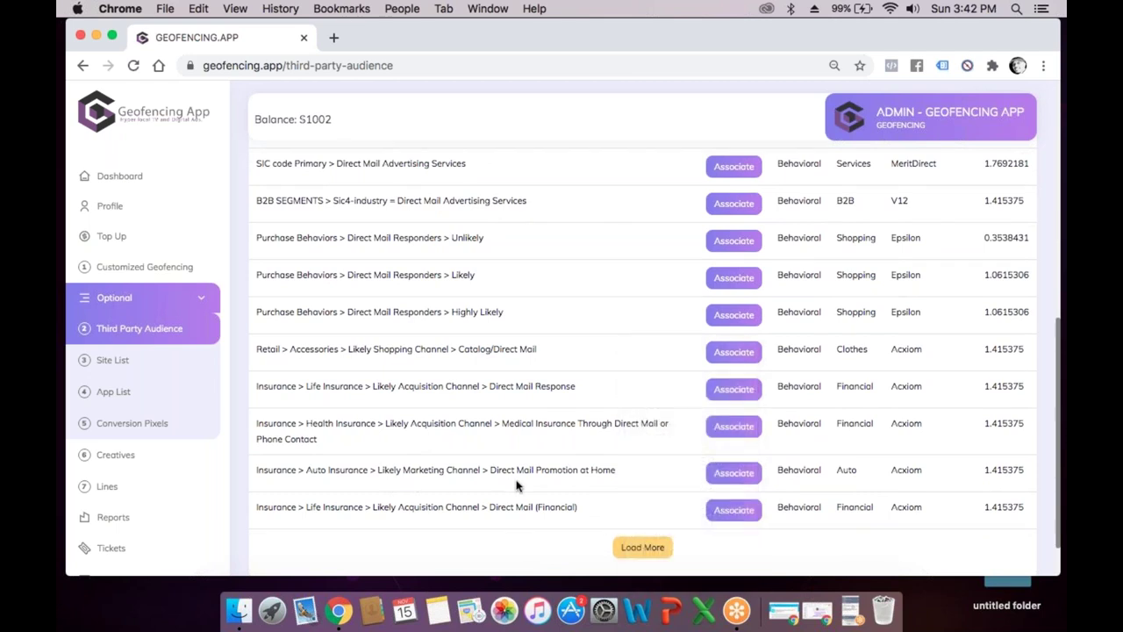
scroll(516, 486, "up", 10)
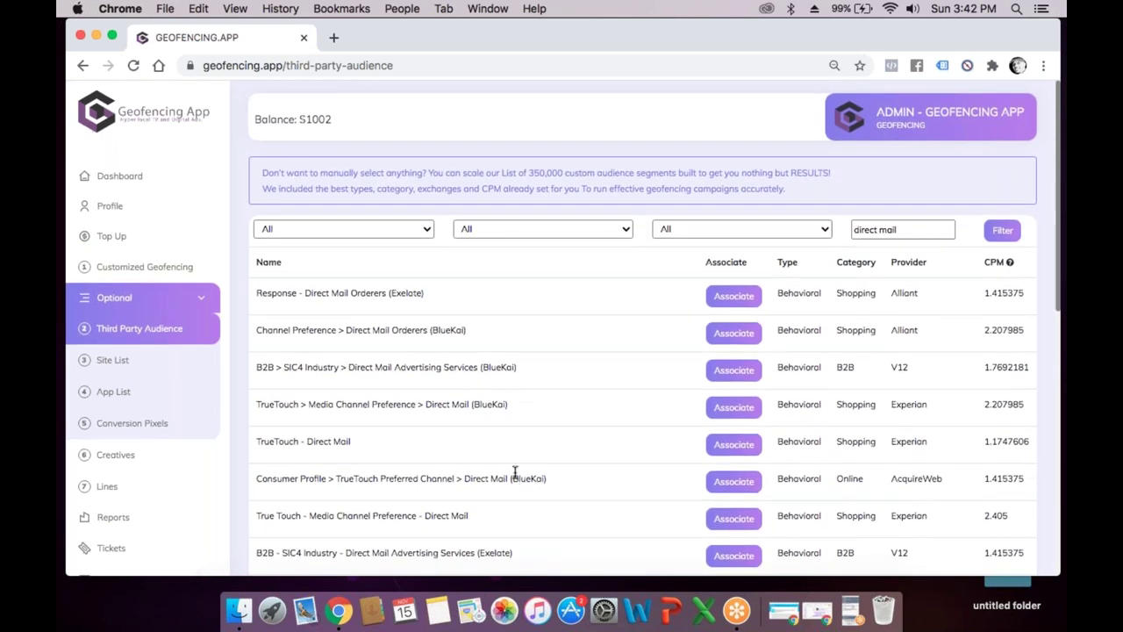
left_click(156, 182)
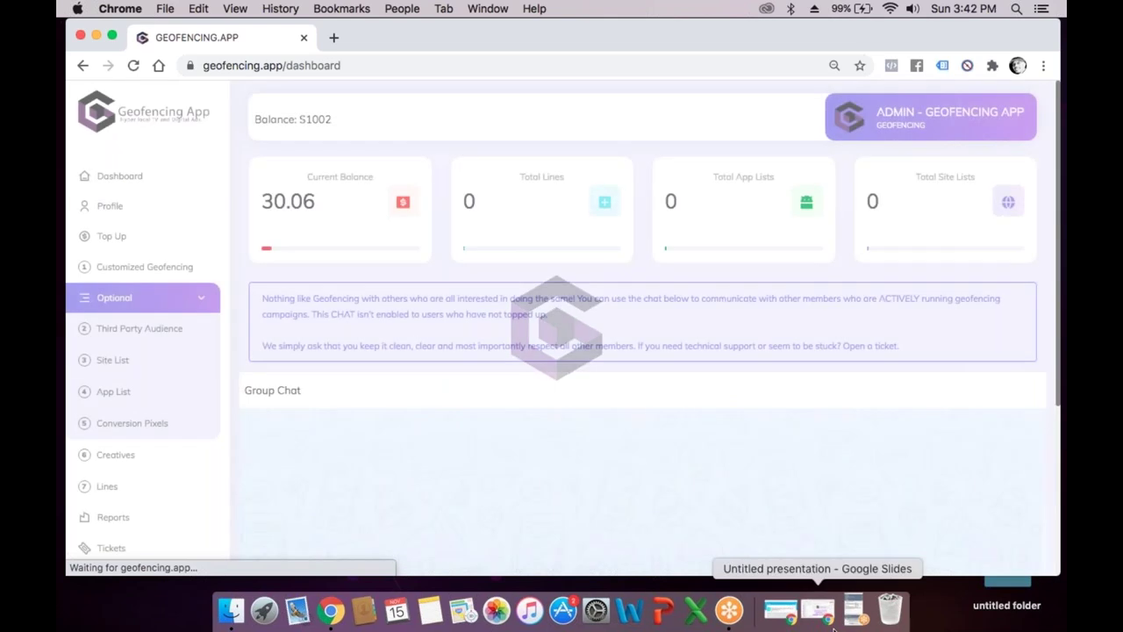